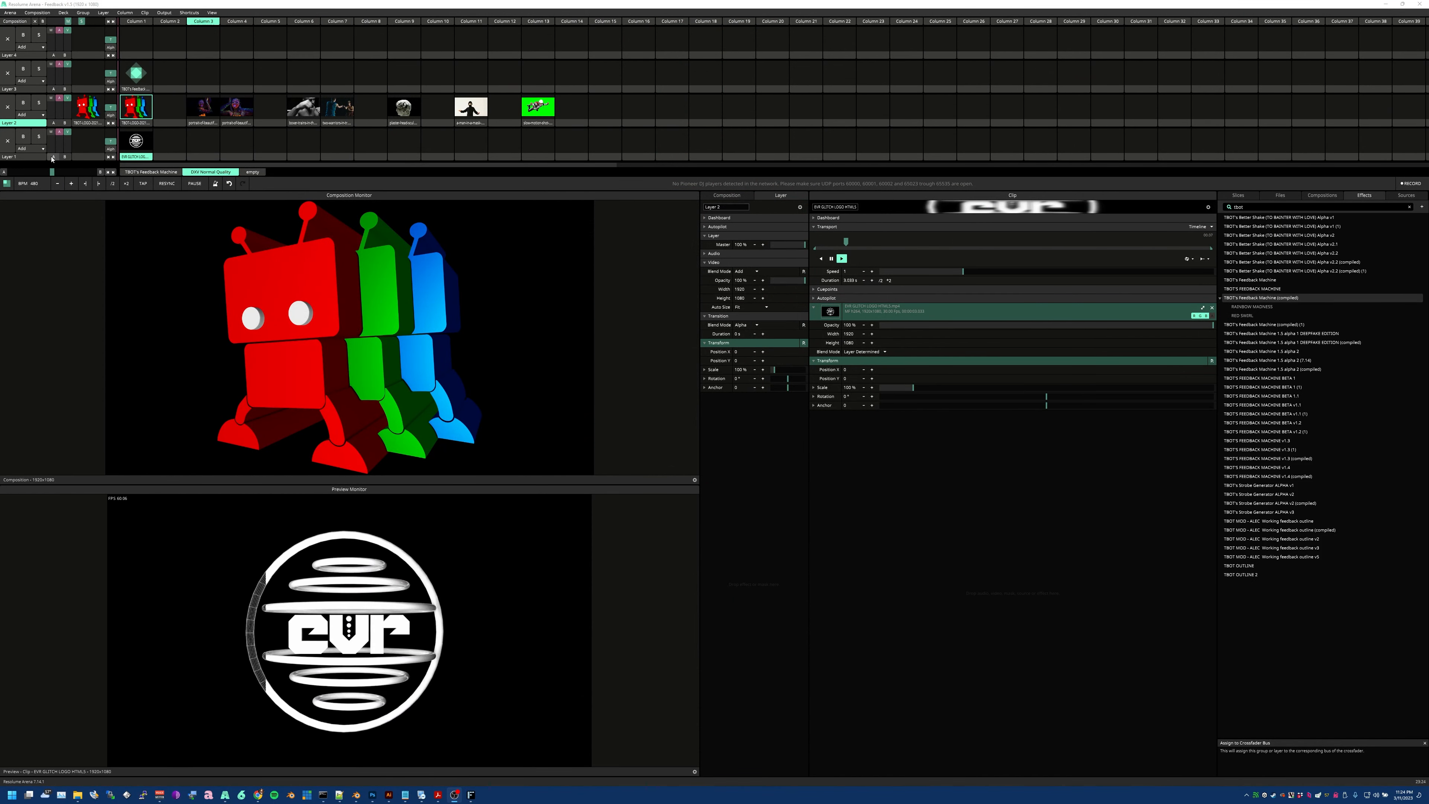
Open the settings of the TBOT's Feedback Machine clip and go through the note on adjusting master brightness and contrast.
left_click(133, 91)
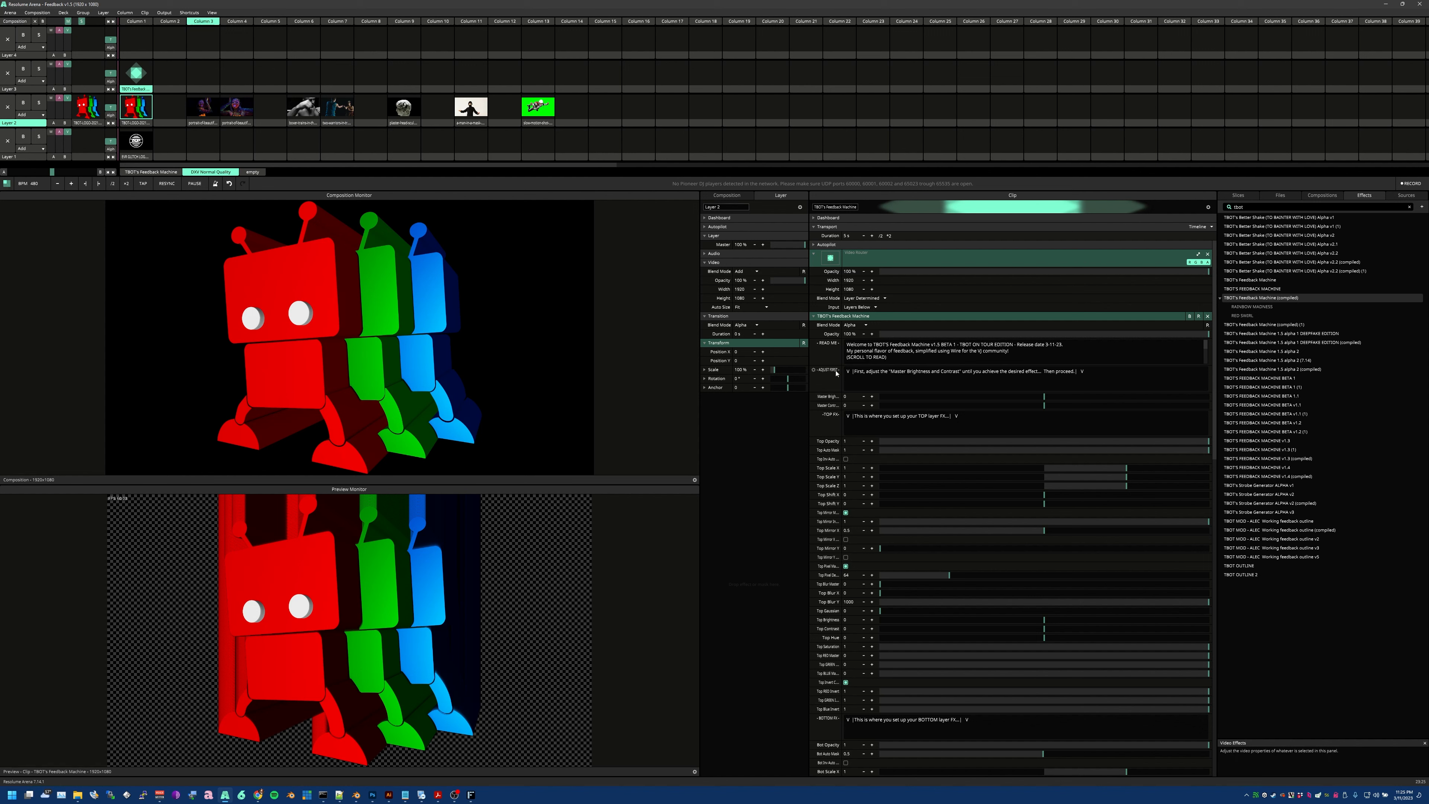
left_click_drag(855, 372, 1052, 377)
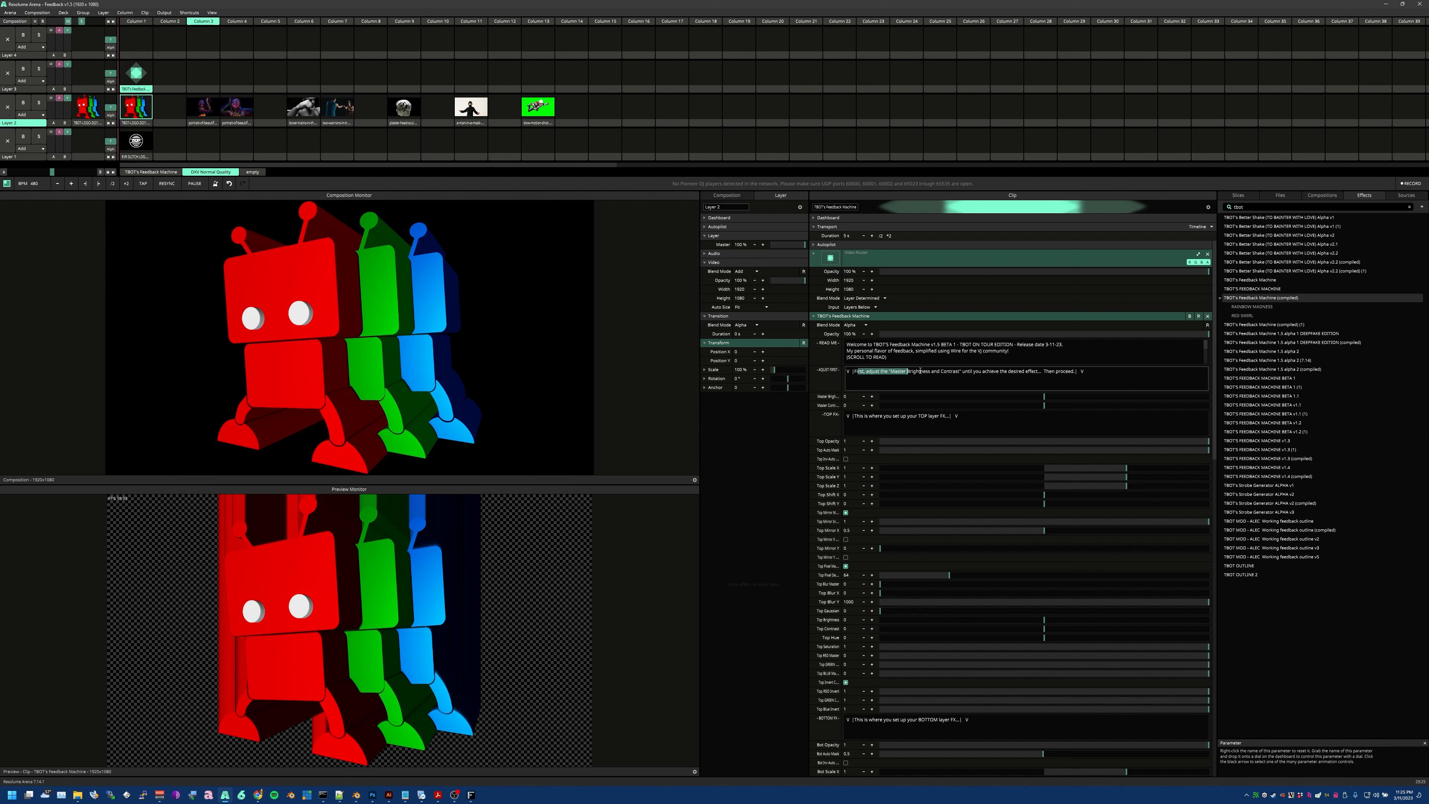
left_click(1094, 376)
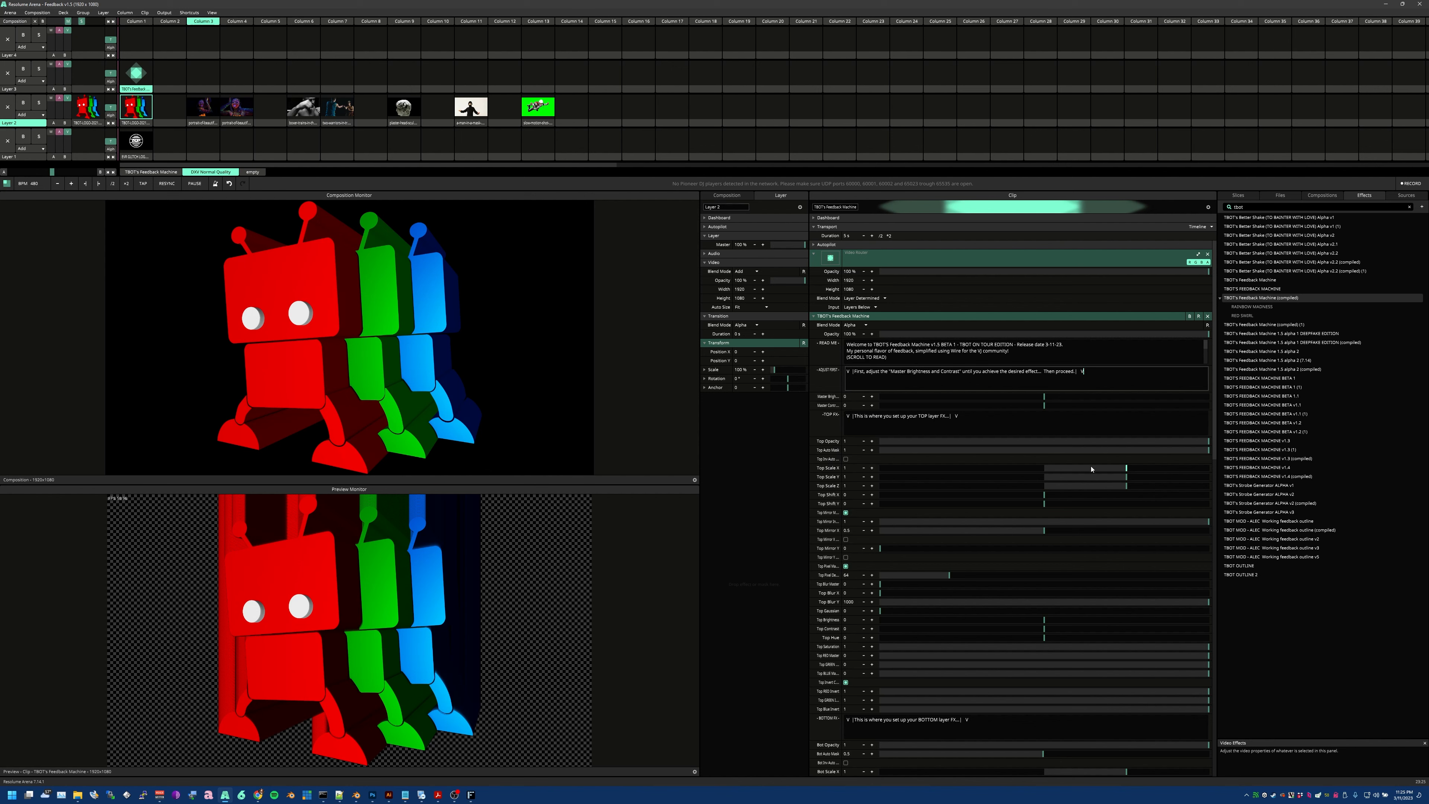
Try different Top Scale X, Y and Z and Top Shift X and Y amounts, returning the scales to 1 and shifts to 0.
mouse_move(1128, 468)
left_mouse_down()
mouse_move(1155, 474)
mouse_move(1128, 478)
left_mouse_up()
mouse_move(1128, 486)
left_mouse_down()
mouse_move(1157, 492)
mouse_move(1053, 493)
mouse_move(1135, 485)
left_mouse_up()
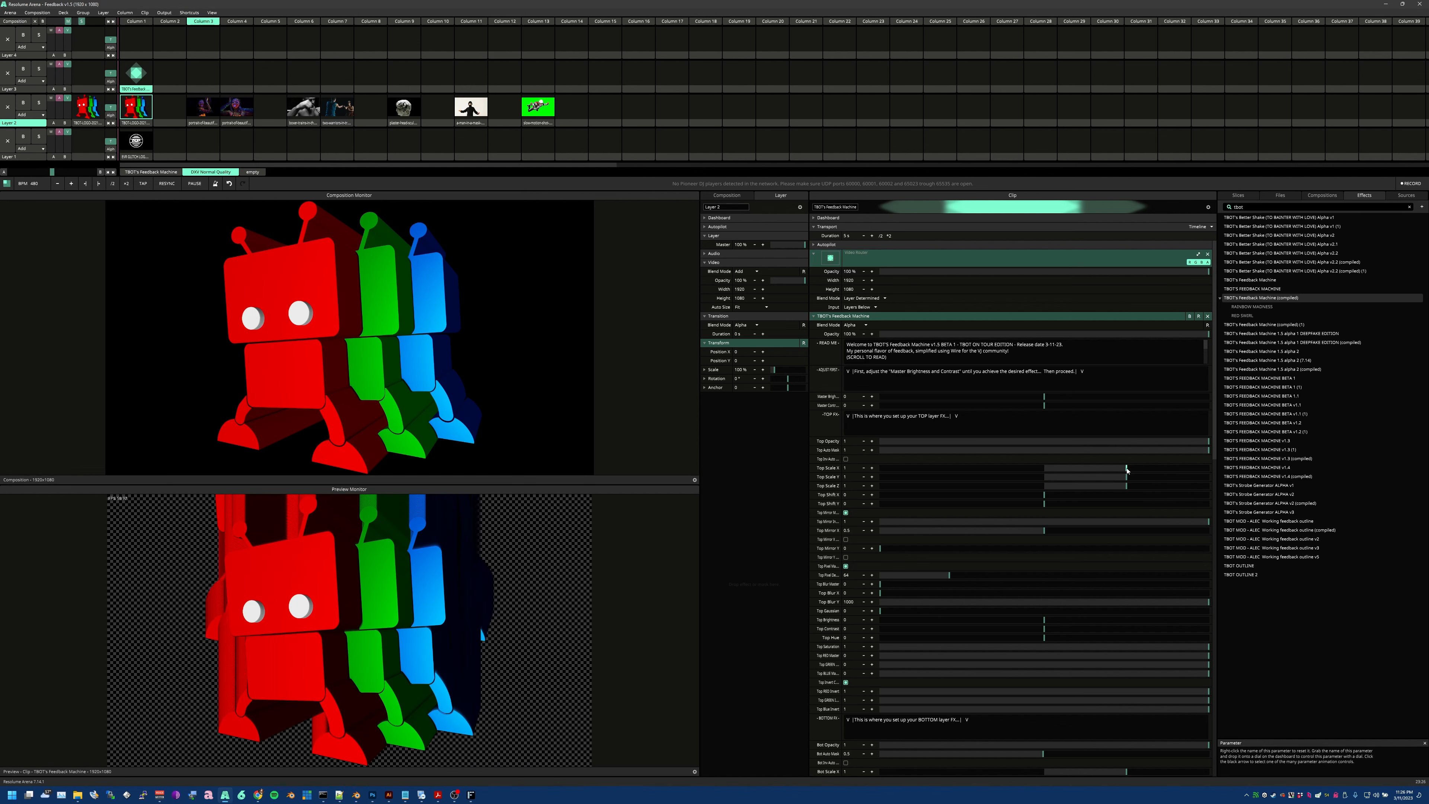
left_click_drag(1046, 496, 1010, 508)
left_click_drag(1073, 505, 1045, 510)
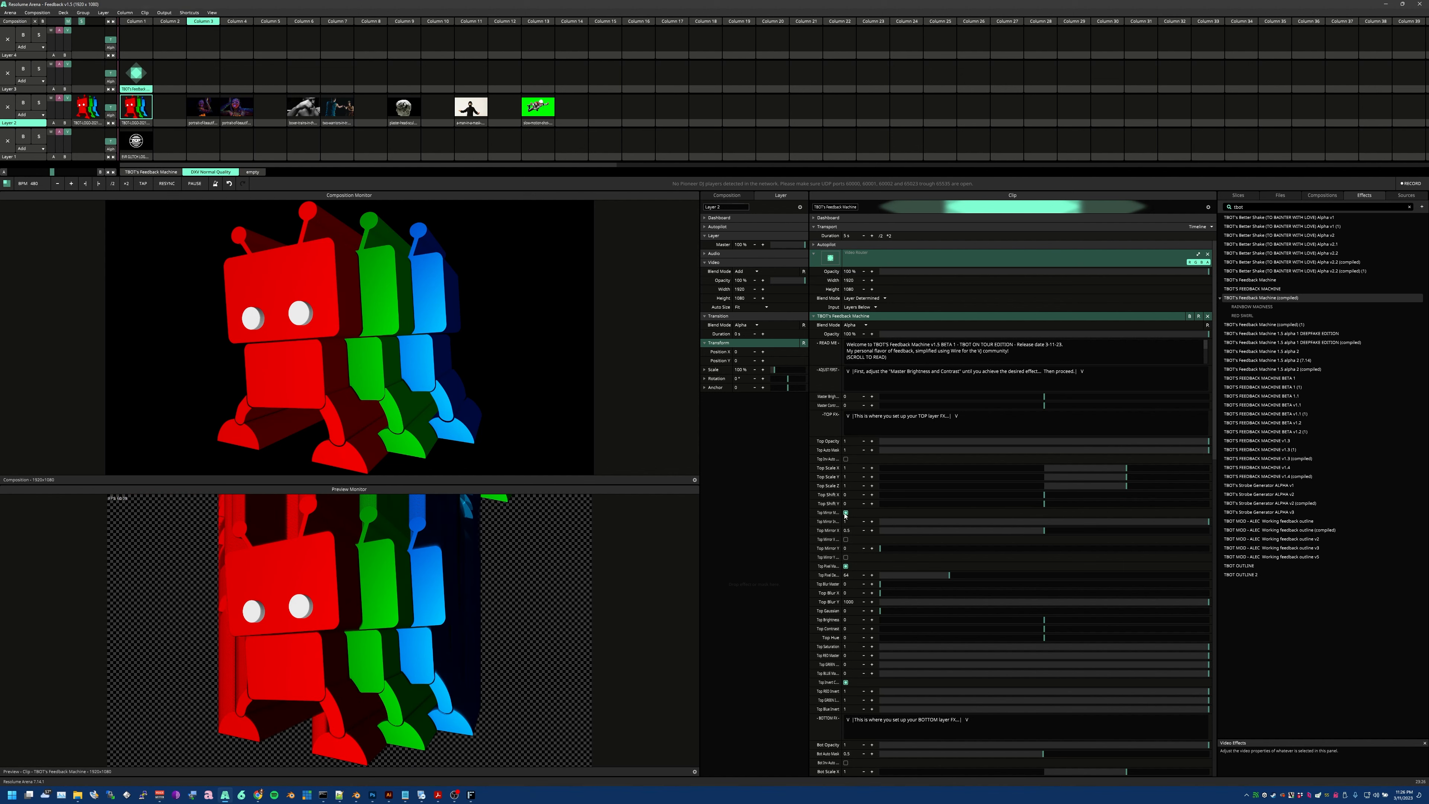
Toggle the first top-layer mirror checkbox repeatedly, leaving it cleared so the feedback image is mirrored.
left_click(845, 513)
left_click(846, 512)
left_click(845, 513)
left_click(845, 513)
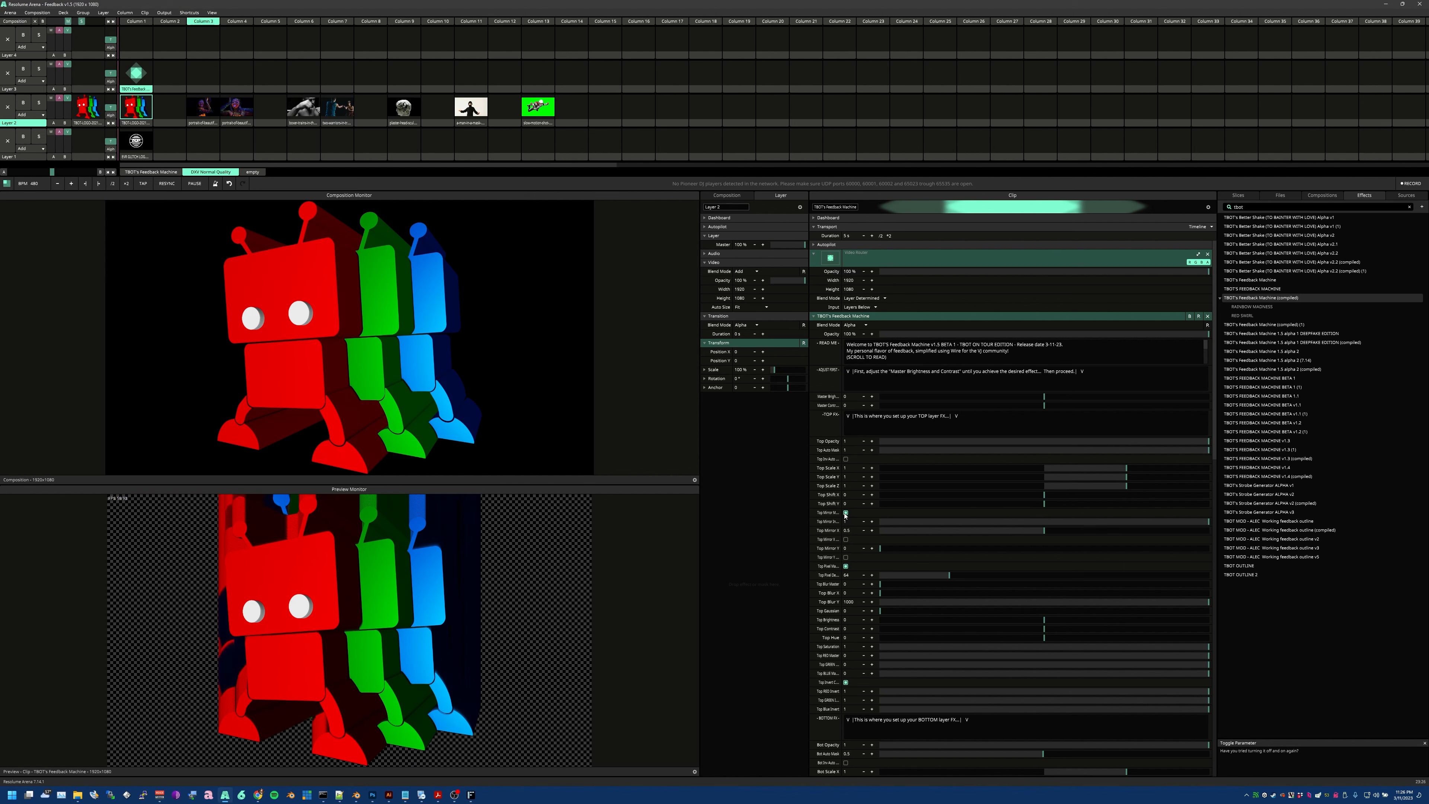
left_click(845, 513)
left_click(845, 513)
left_click(845, 513)
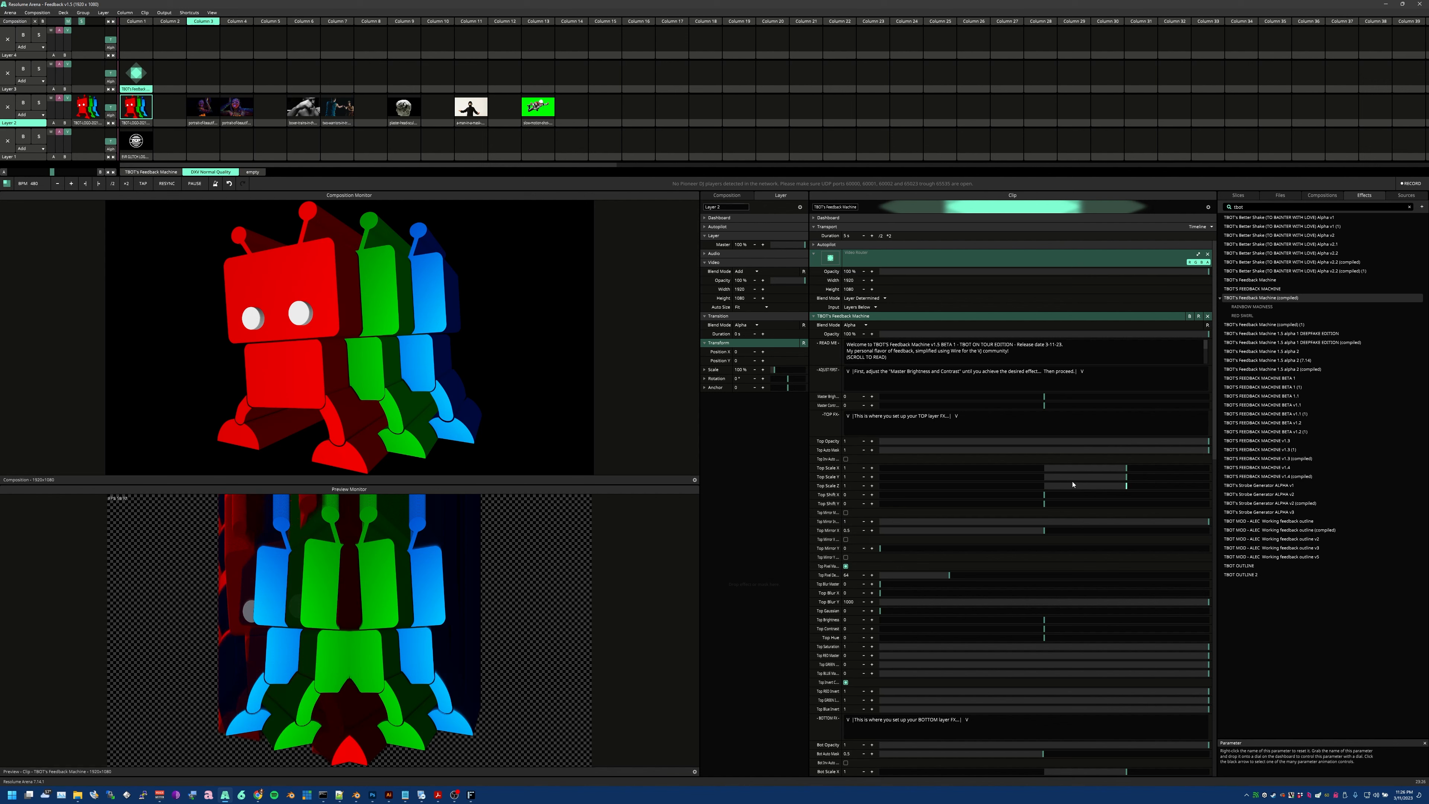
Try the mirrored top layer with different Top Shift and Top Mirror positions, and restore the defaults with the first mirror checkbox enabled.
left_click_drag(1048, 497, 1093, 509)
double_click(1083, 496)
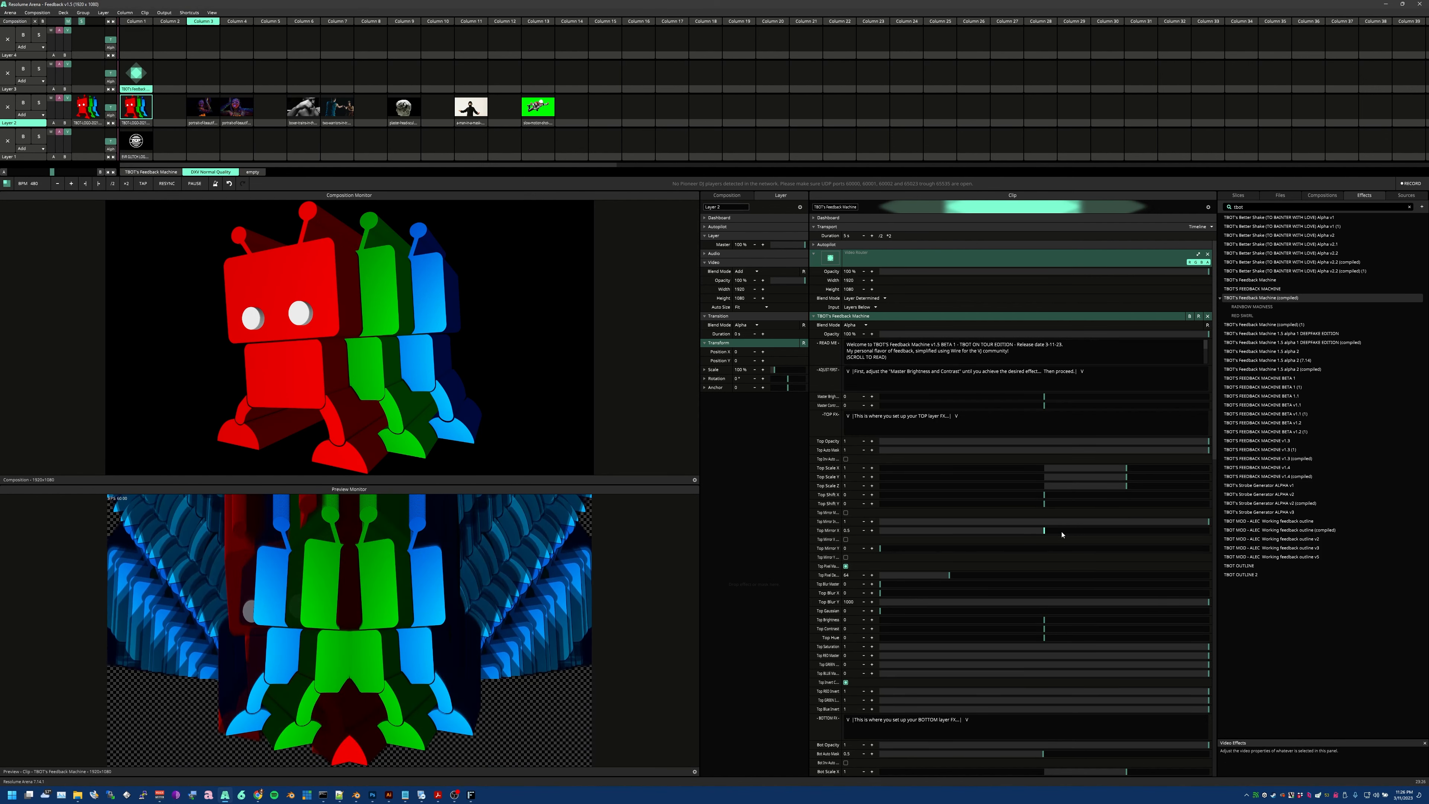
left_click_drag(1125, 530, 1006, 538)
right_click(827, 530)
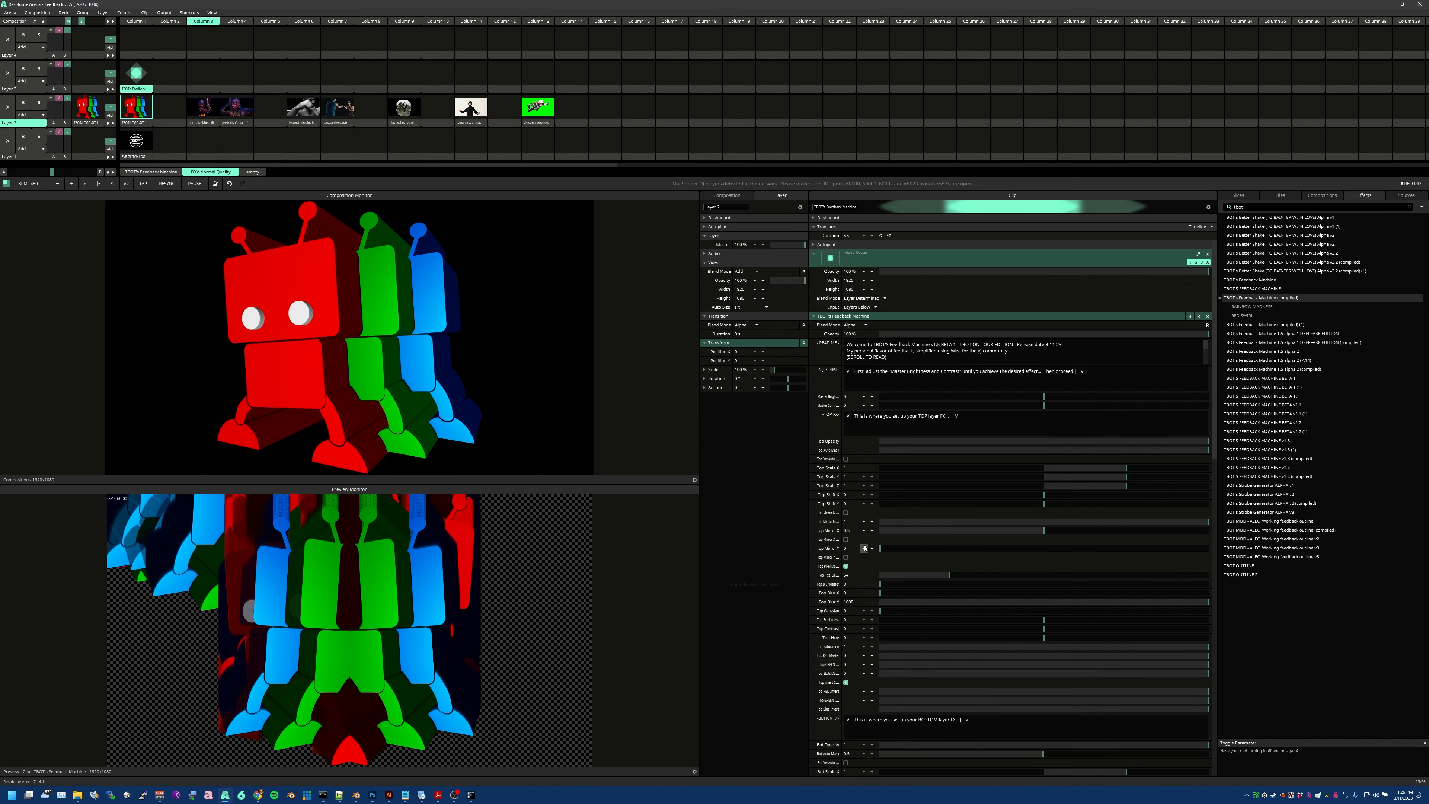
mouse_move(881, 550)
left_mouse_down()
mouse_move(1050, 548)
mouse_move(875, 547)
left_mouse_up()
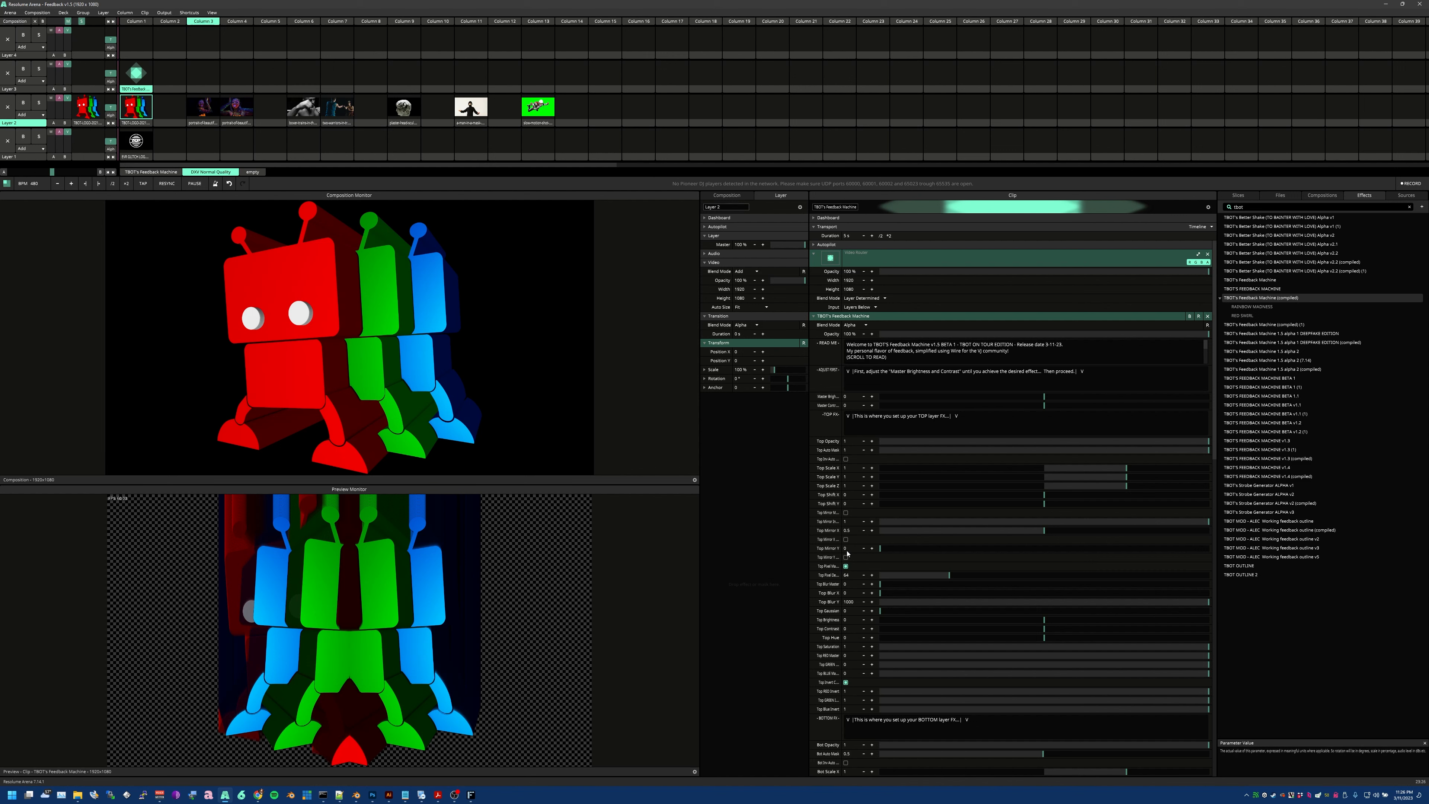
left_click(846, 512)
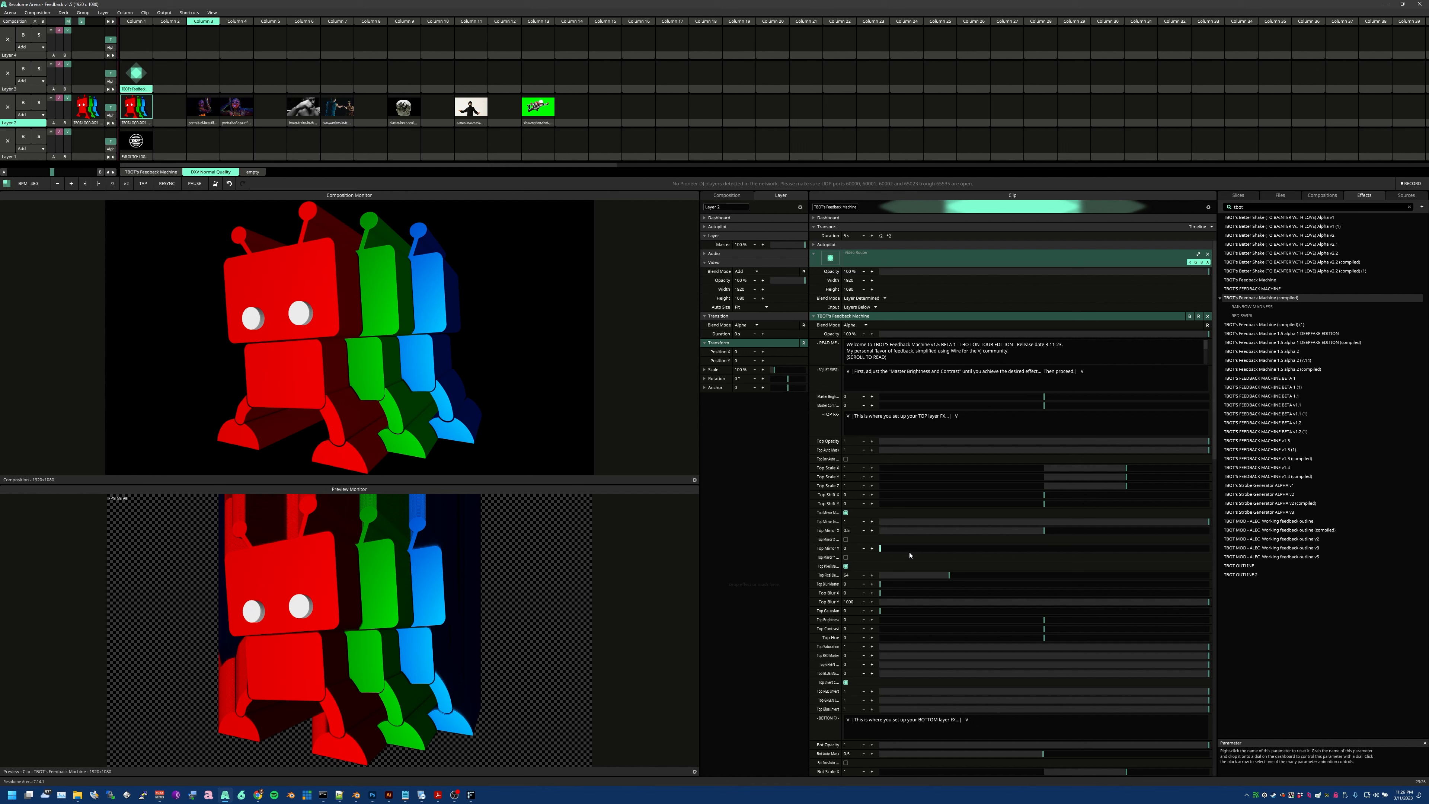
Try a top-layer blur with radius about 0.61 and Top Blur X about 309, and reset both to 0.
left_click(846, 566)
scroll(882, 562, "down", 1)
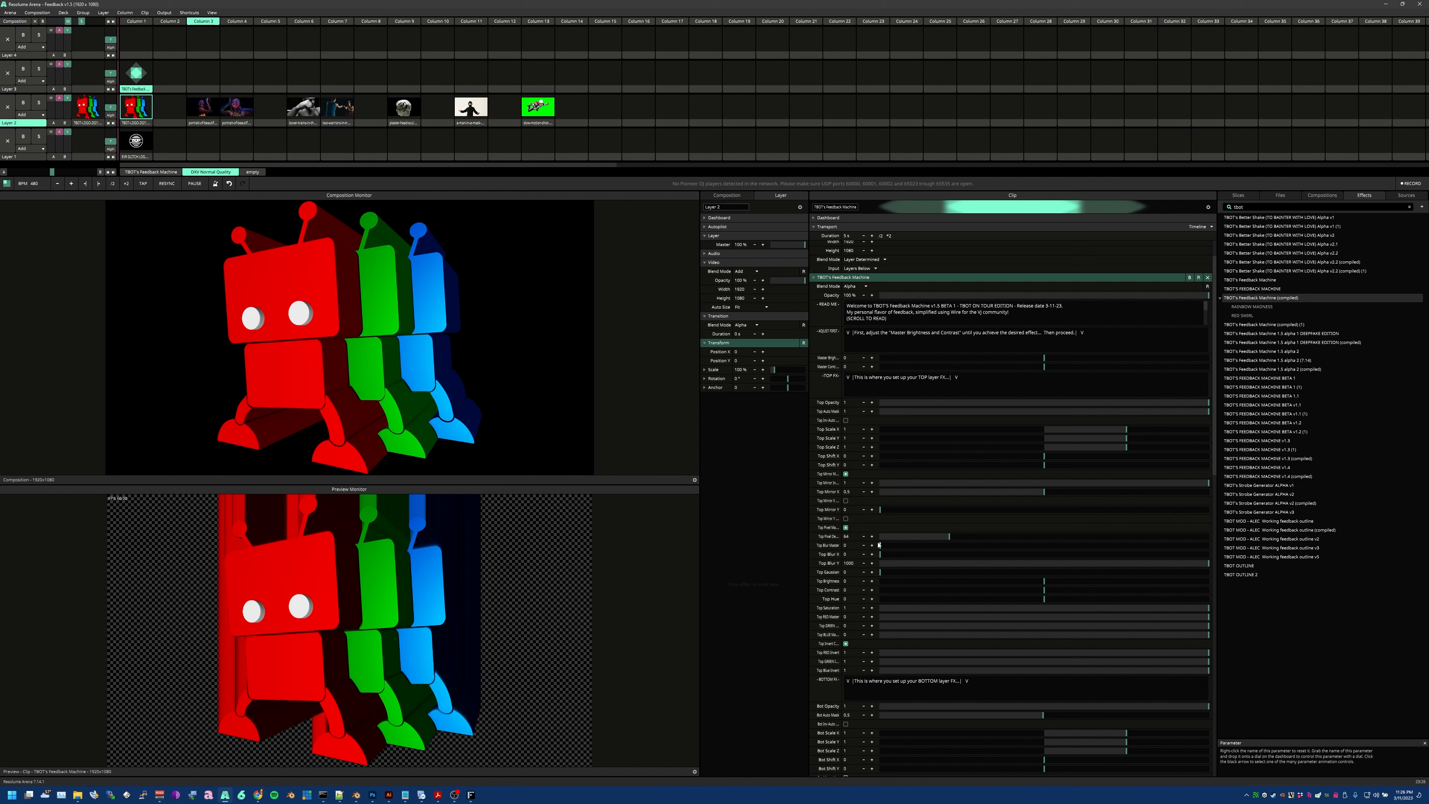
left_click_drag(879, 545, 1082, 545)
left_click_drag(880, 554, 982, 556)
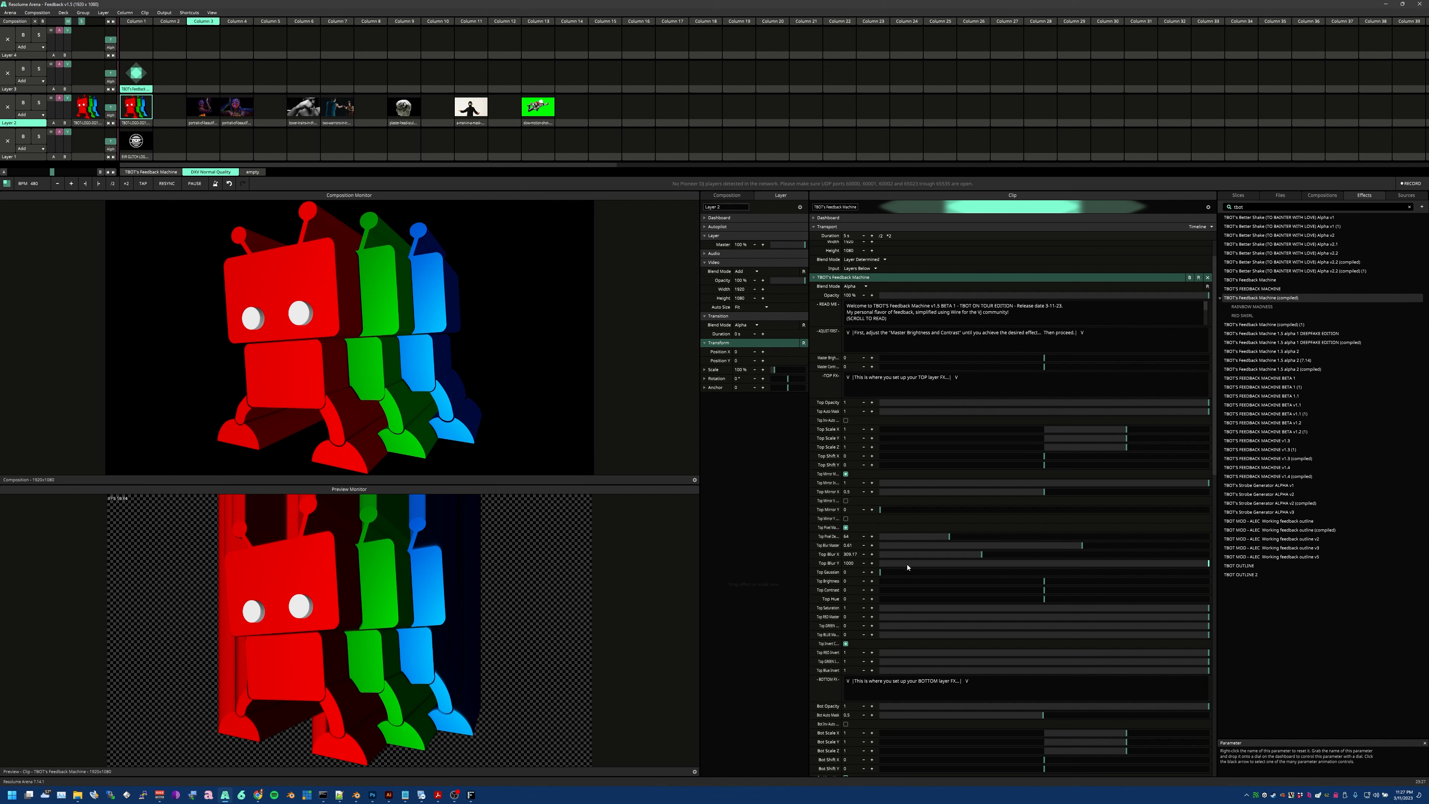
mouse_move(881, 573)
left_mouse_down()
mouse_move(986, 583)
mouse_move(881, 586)
left_mouse_up()
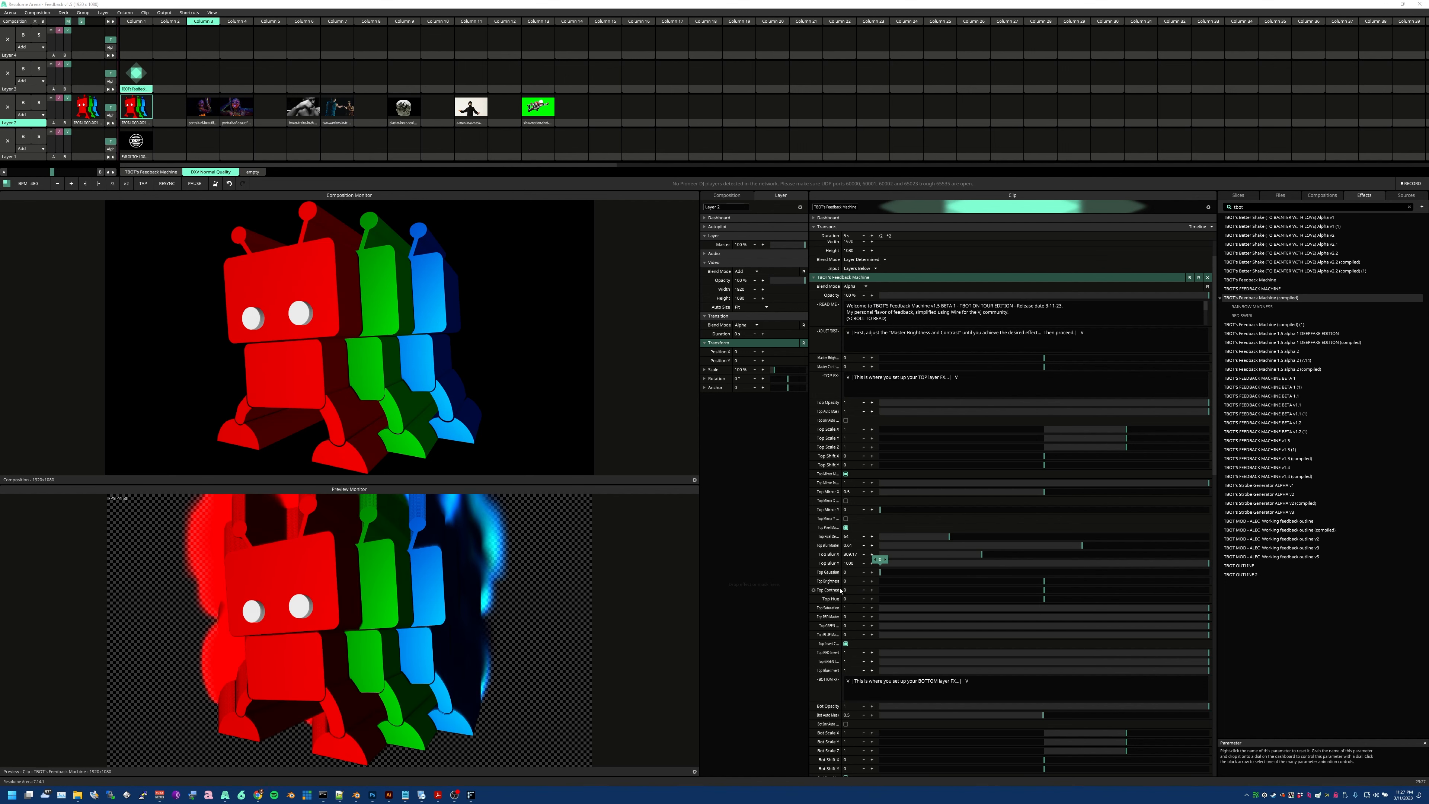
left_click_drag(975, 561, 868, 555)
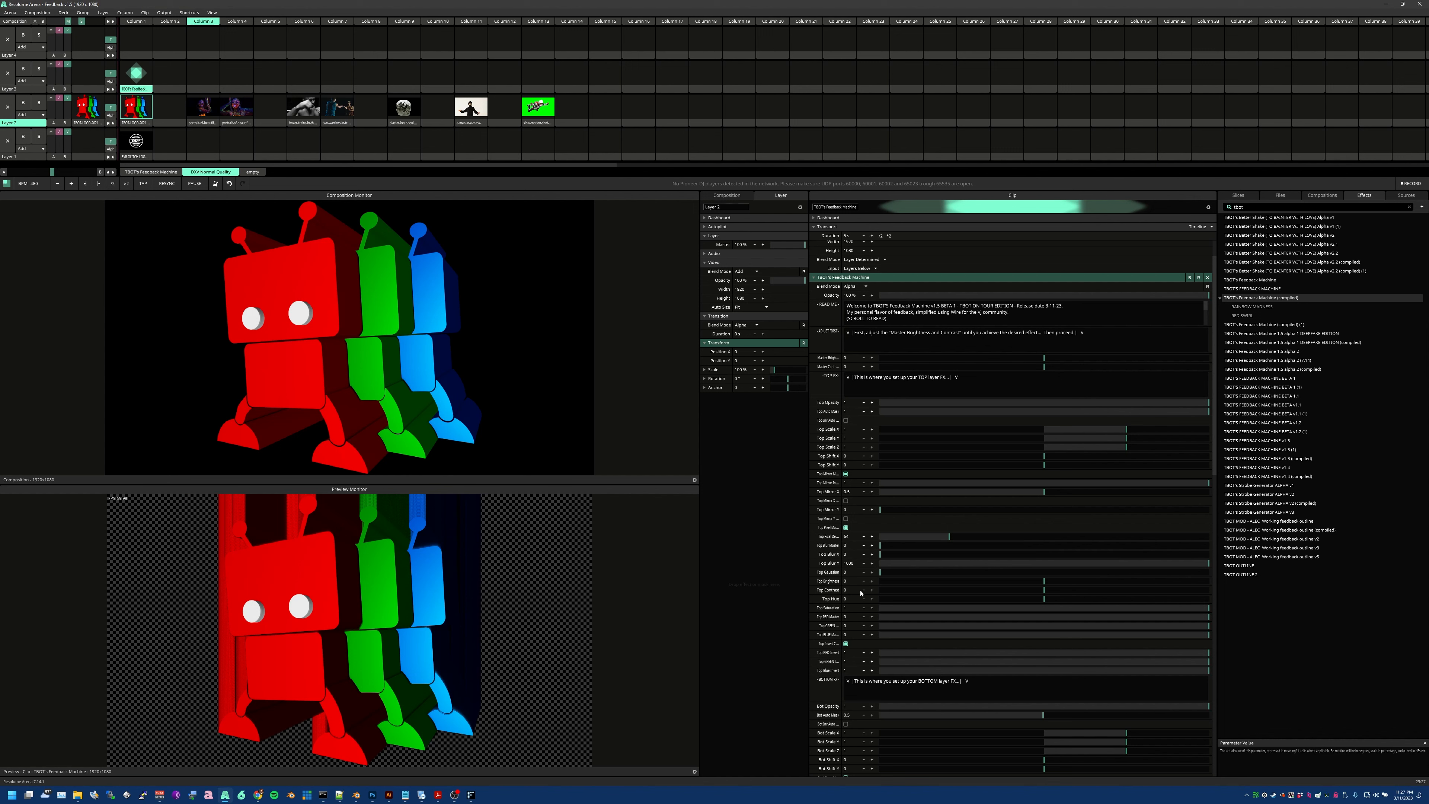
Try adjusting the top layer's contrast and its red and green colour sliders, and restore their defaults.
mouse_move(1046, 590)
left_mouse_down()
mouse_move(1077, 591)
mouse_move(1045, 592)
left_mouse_up()
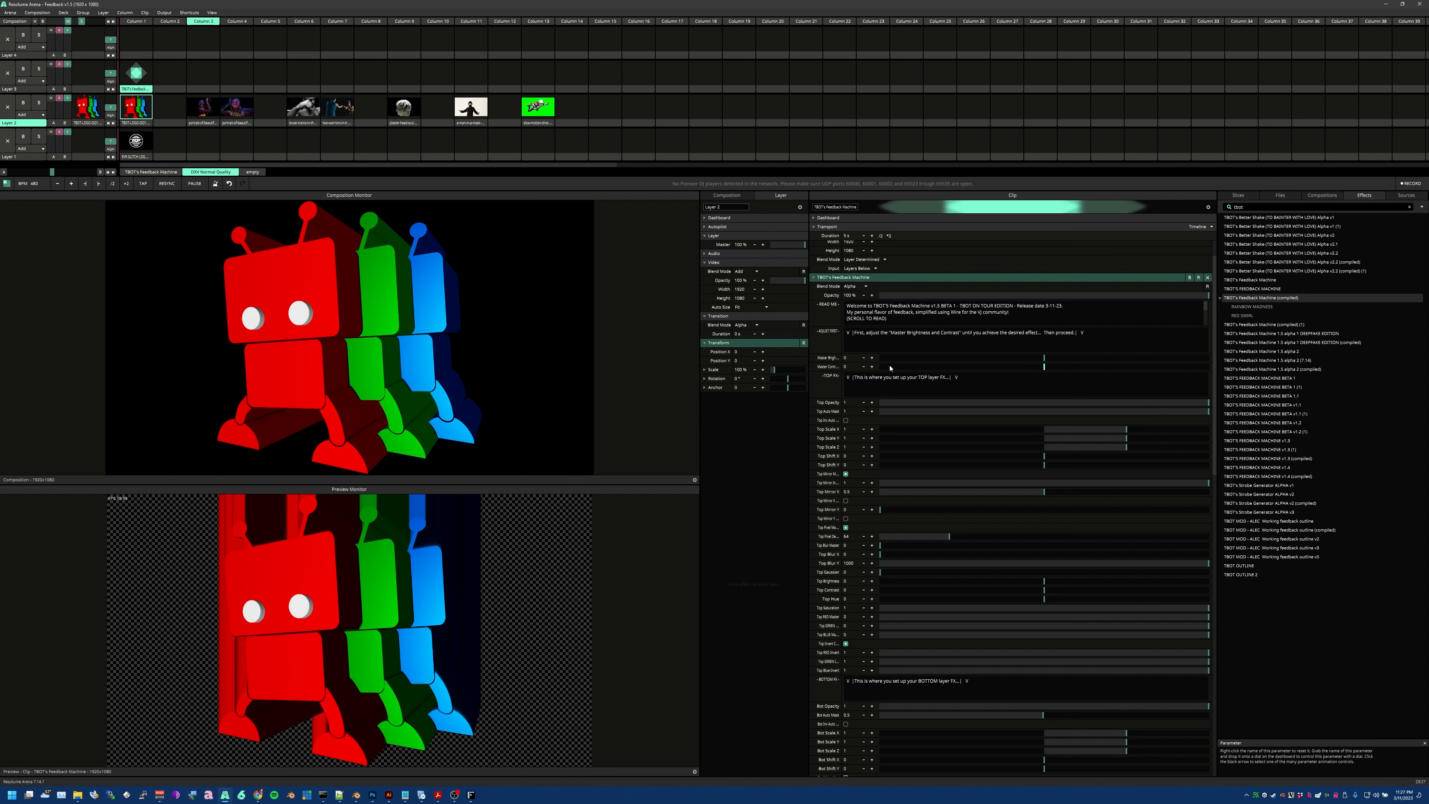
scroll(872, 620, "down", 1)
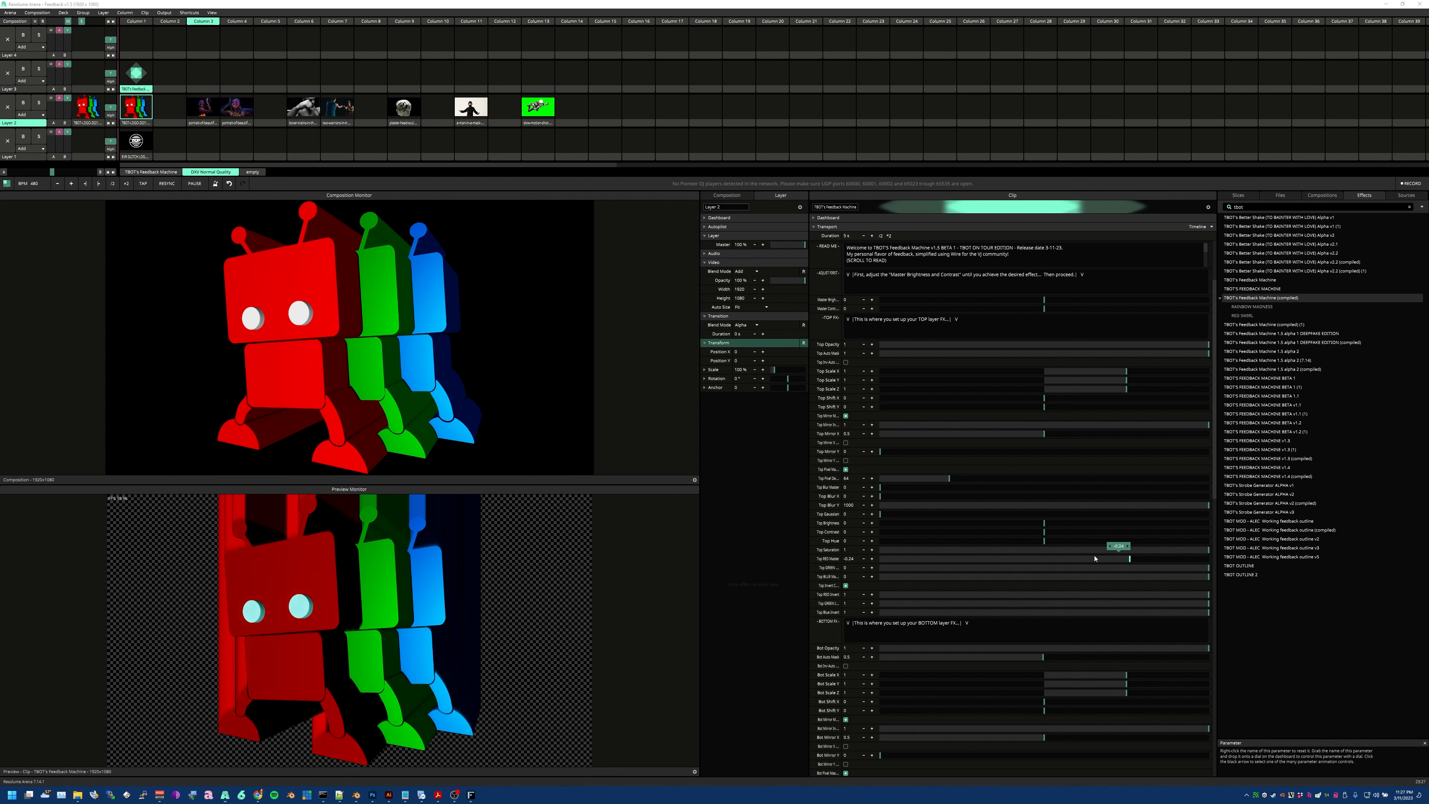
left_click_drag(1208, 568, 1293, 593)
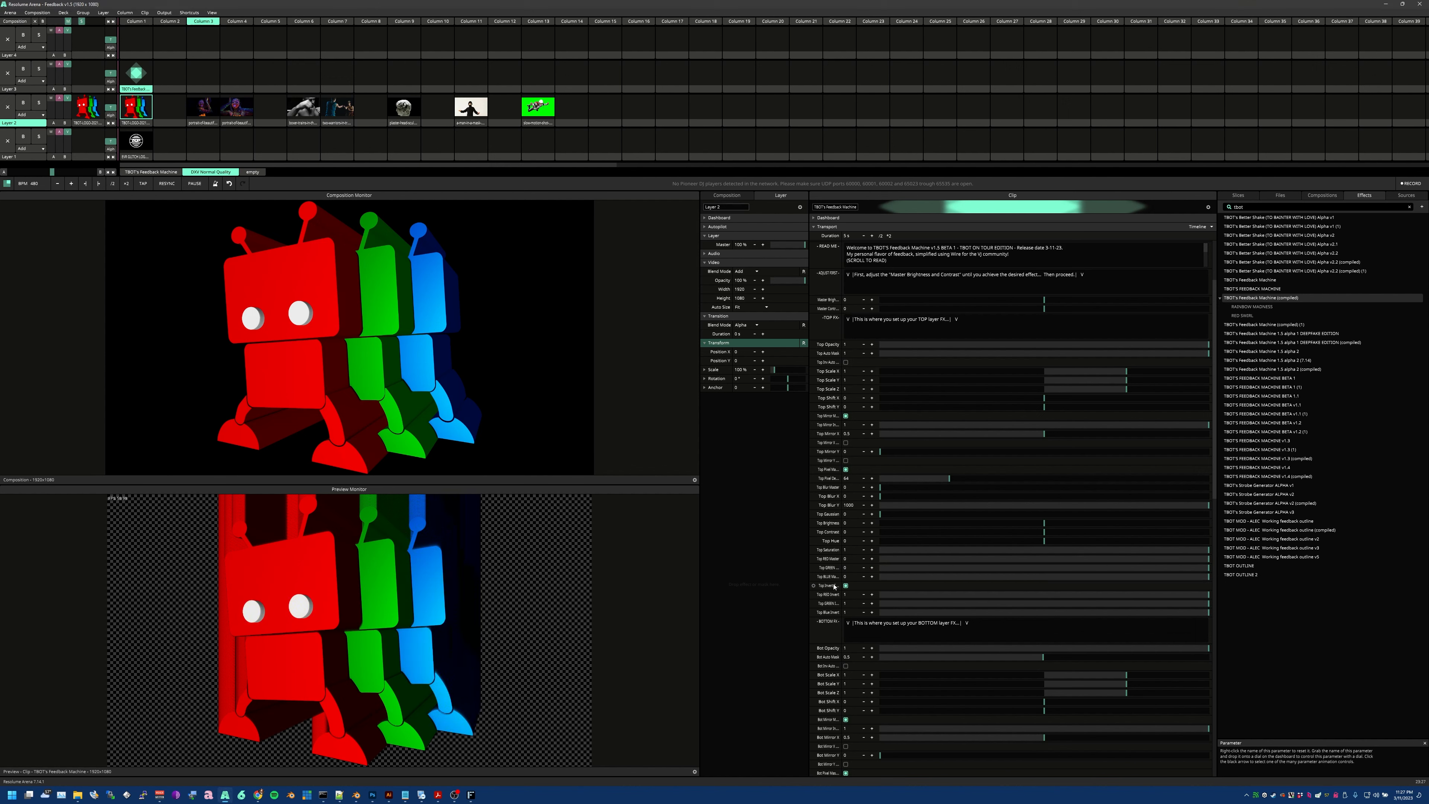
Try inverting the top layer's colours with the red and green invert amounts at 0, and restore the checkbox and both amounts to 1.
left_click(845, 585)
left_click(845, 586)
left_click(845, 586)
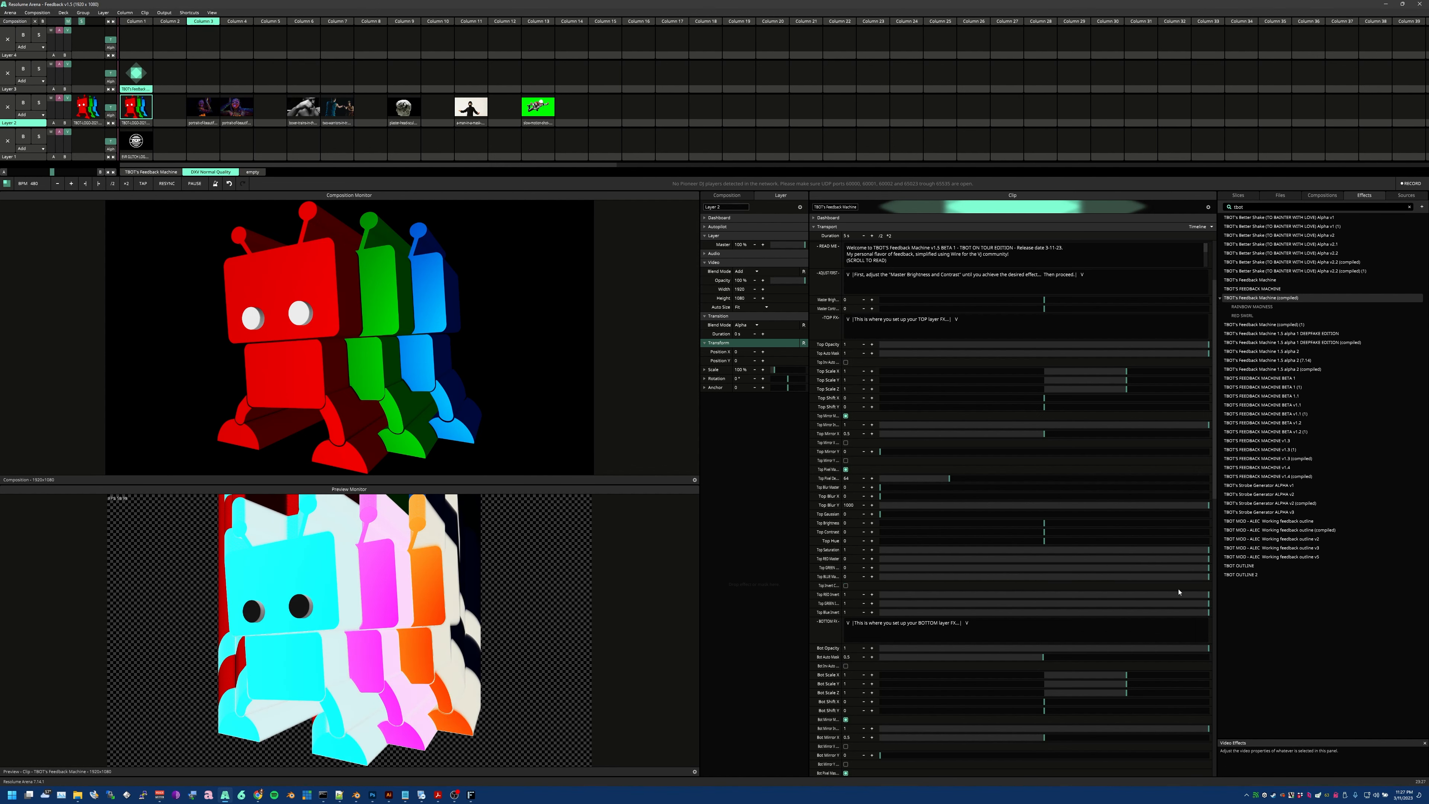
left_click_drag(1208, 594, 781, 584)
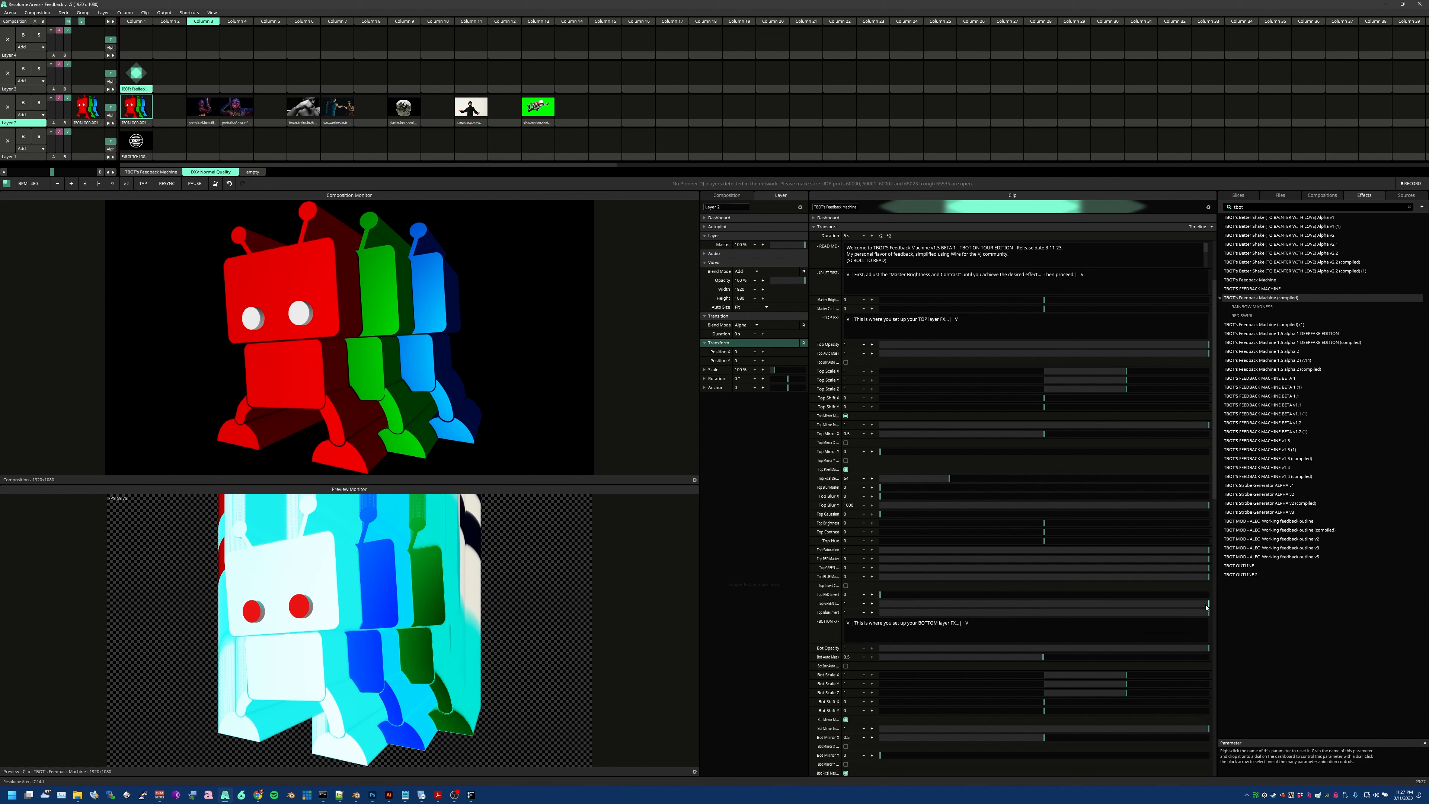
left_click_drag(1124, 604, 870, 589)
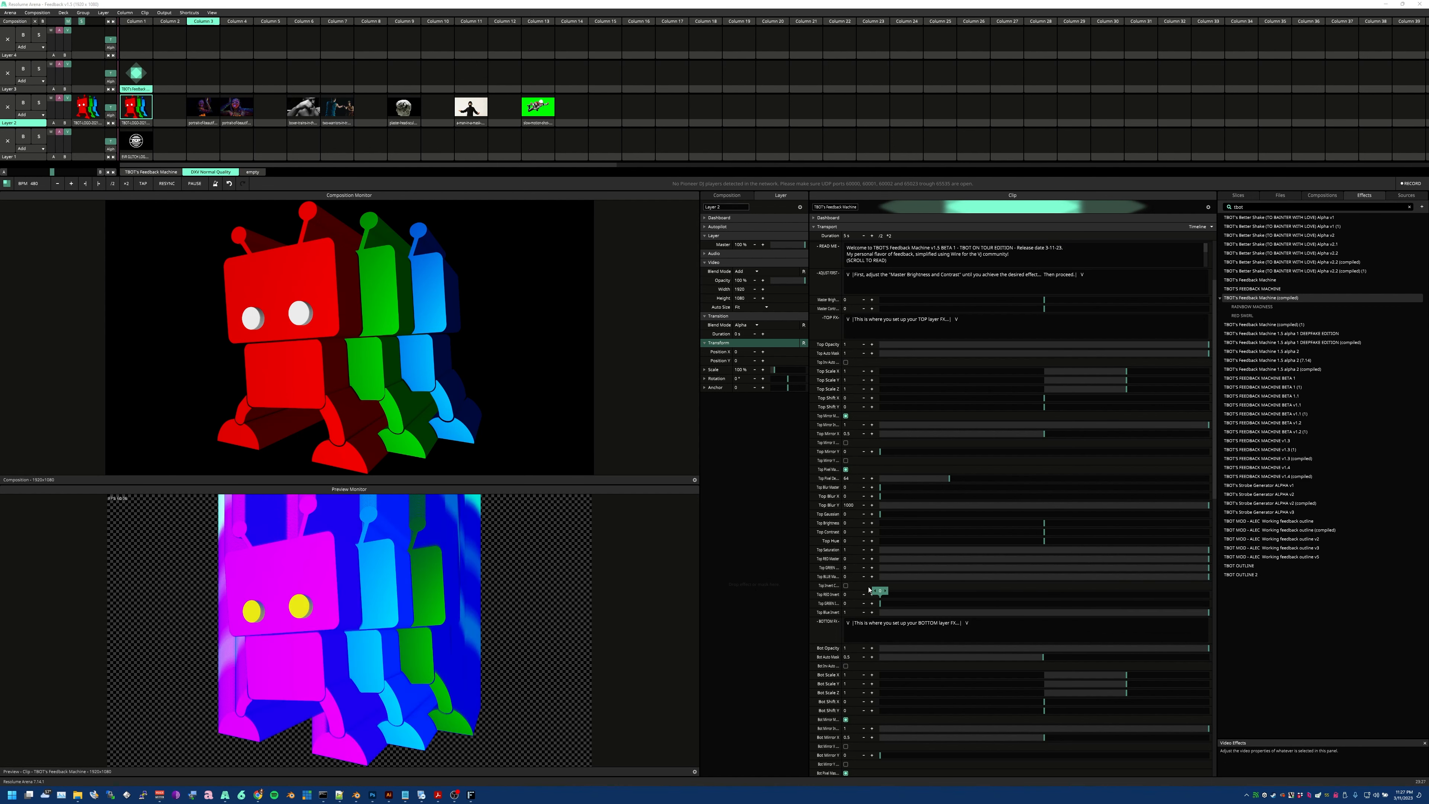
left_click(845, 585)
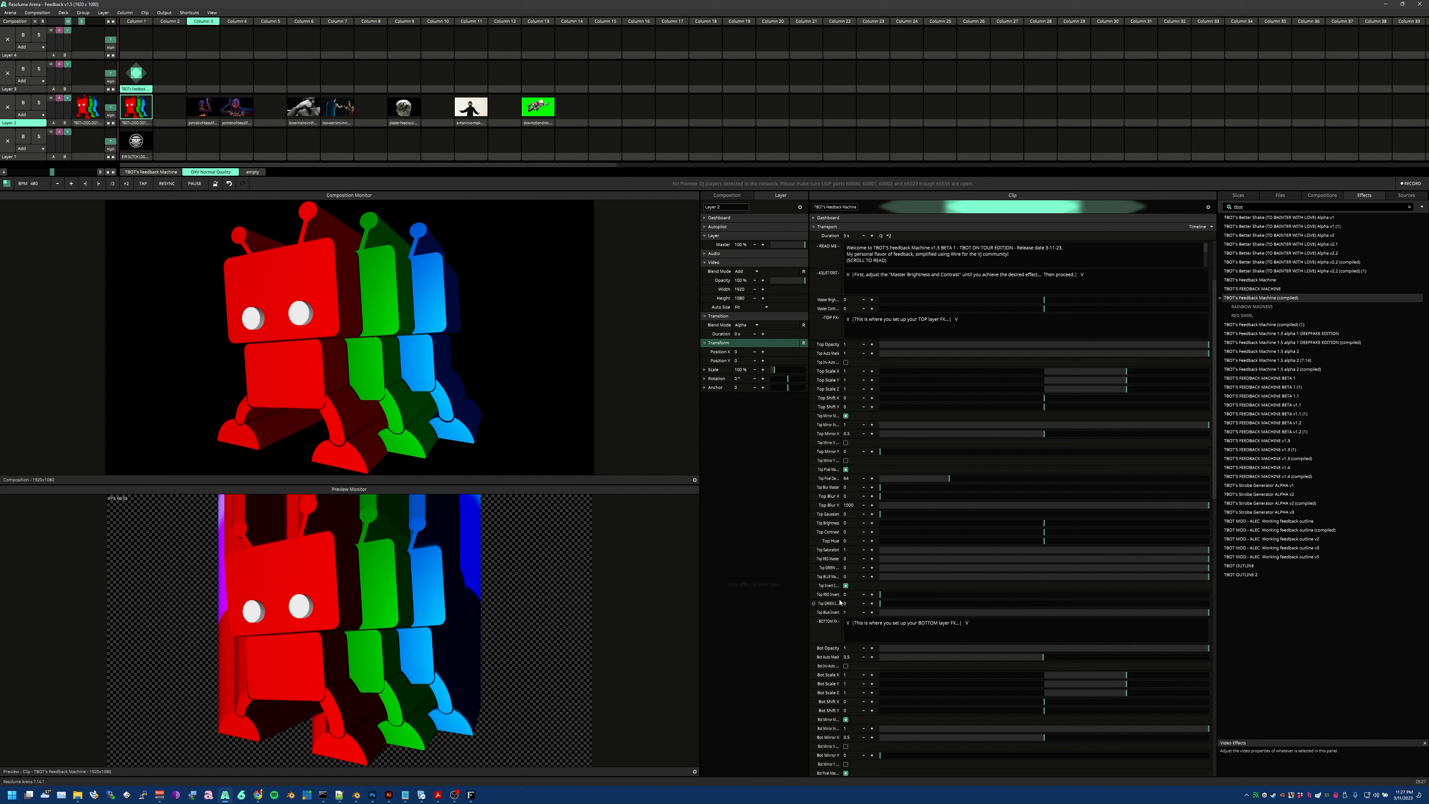
left_click(871, 603)
left_click(872, 594)
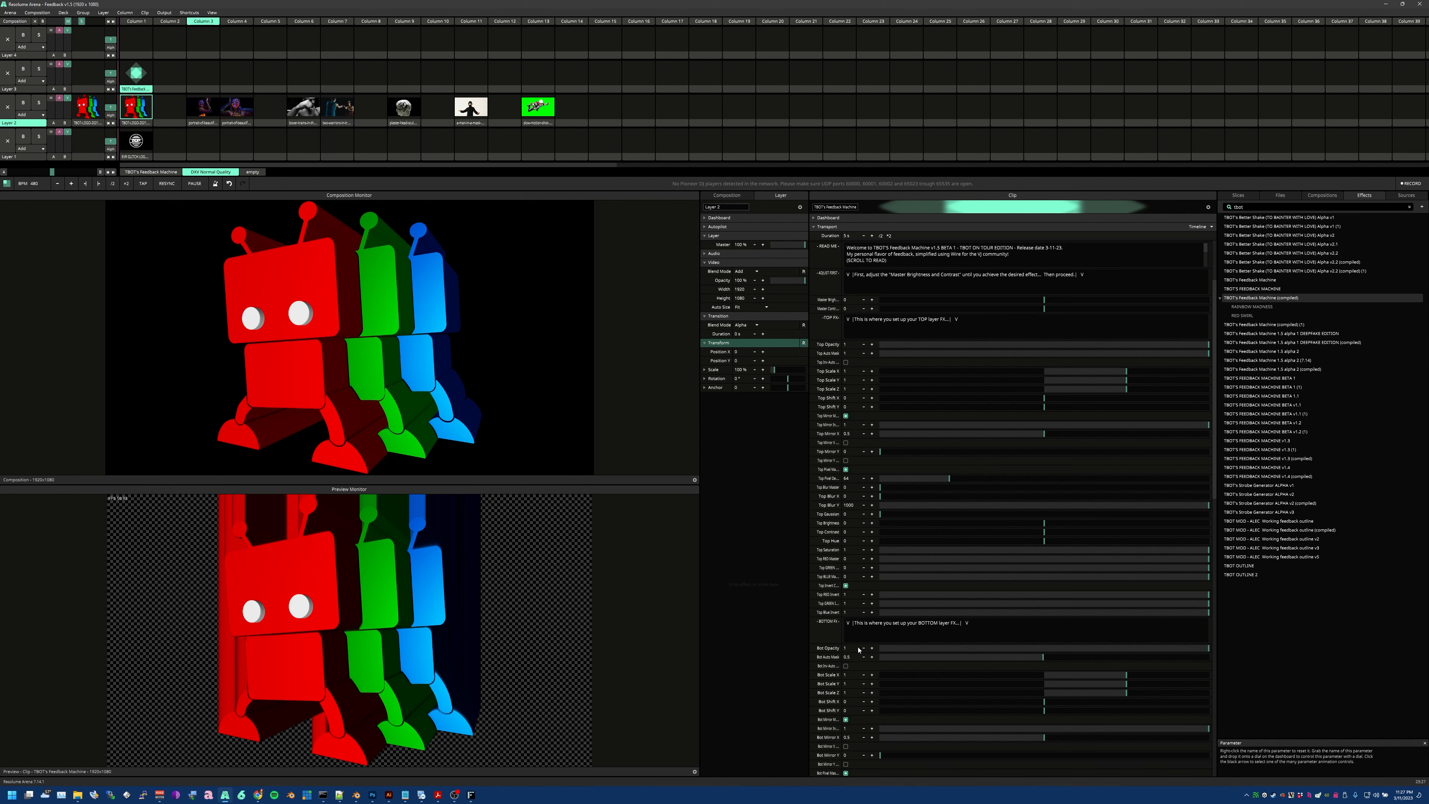
Try the bottom layer with the checkbox above its 64 setting cleared, testing different Bot Shift and Bot Scale amounts.
scroll(902, 651, "down", 2)
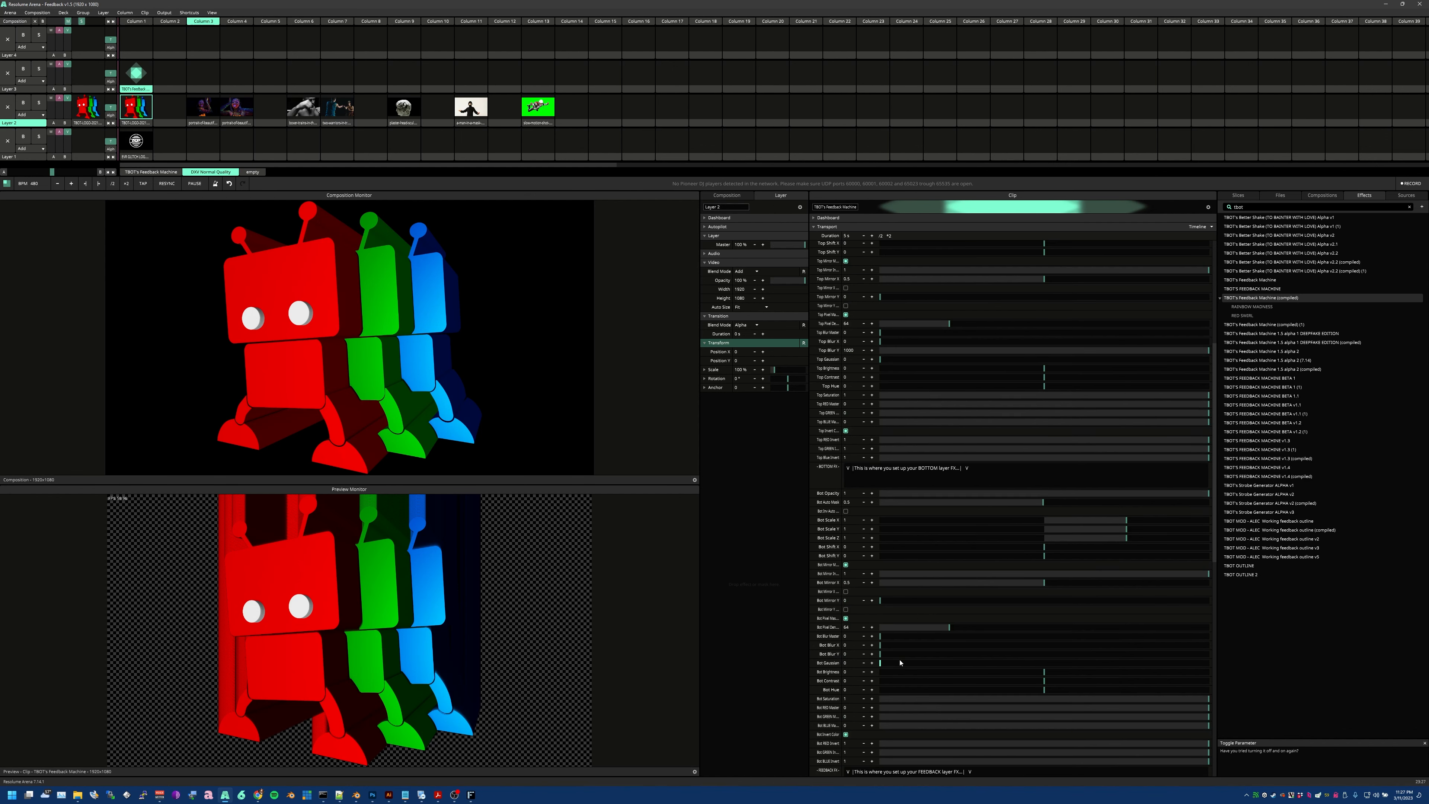
scroll(869, 543, "down", 4)
scroll(869, 544, "up", 1)
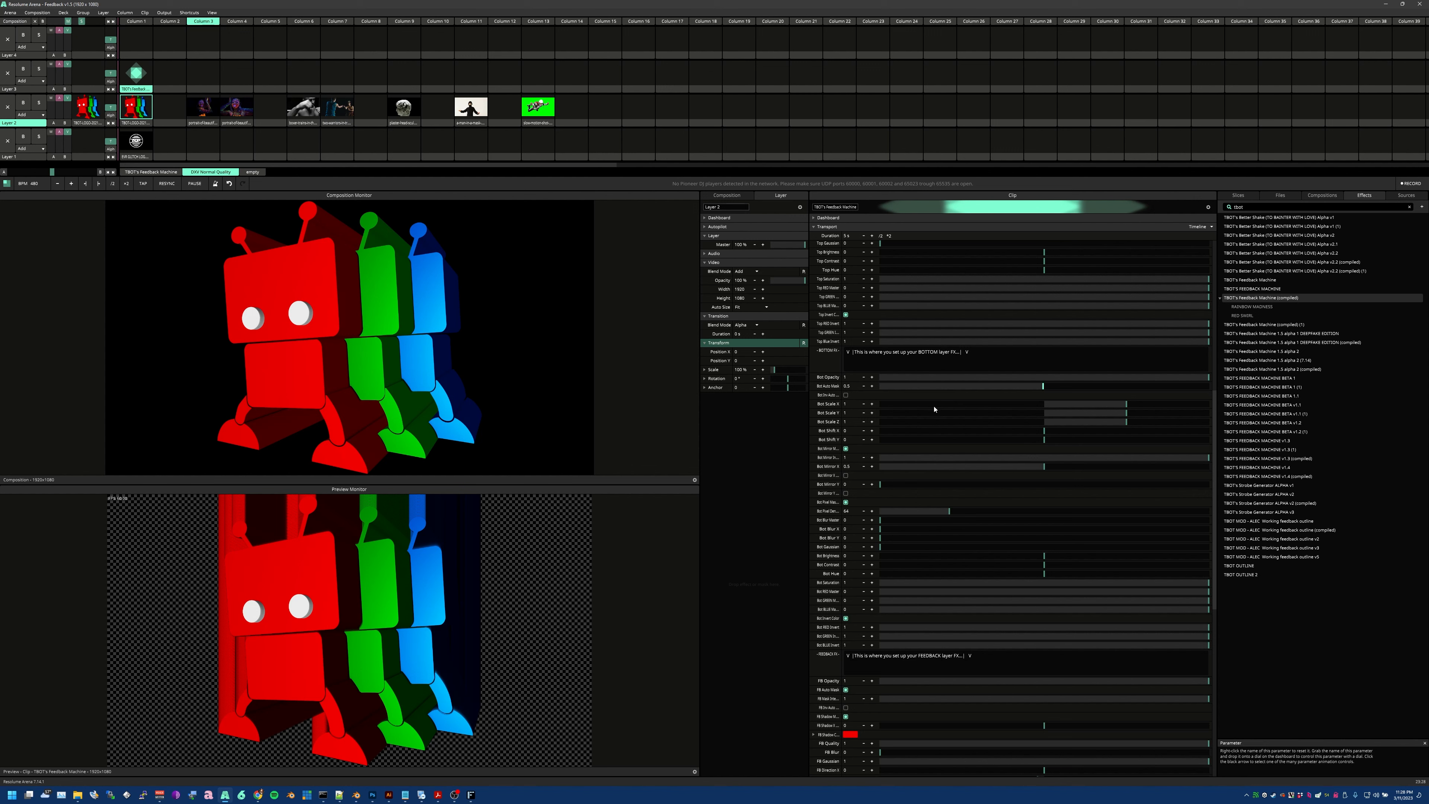
left_click(846, 502)
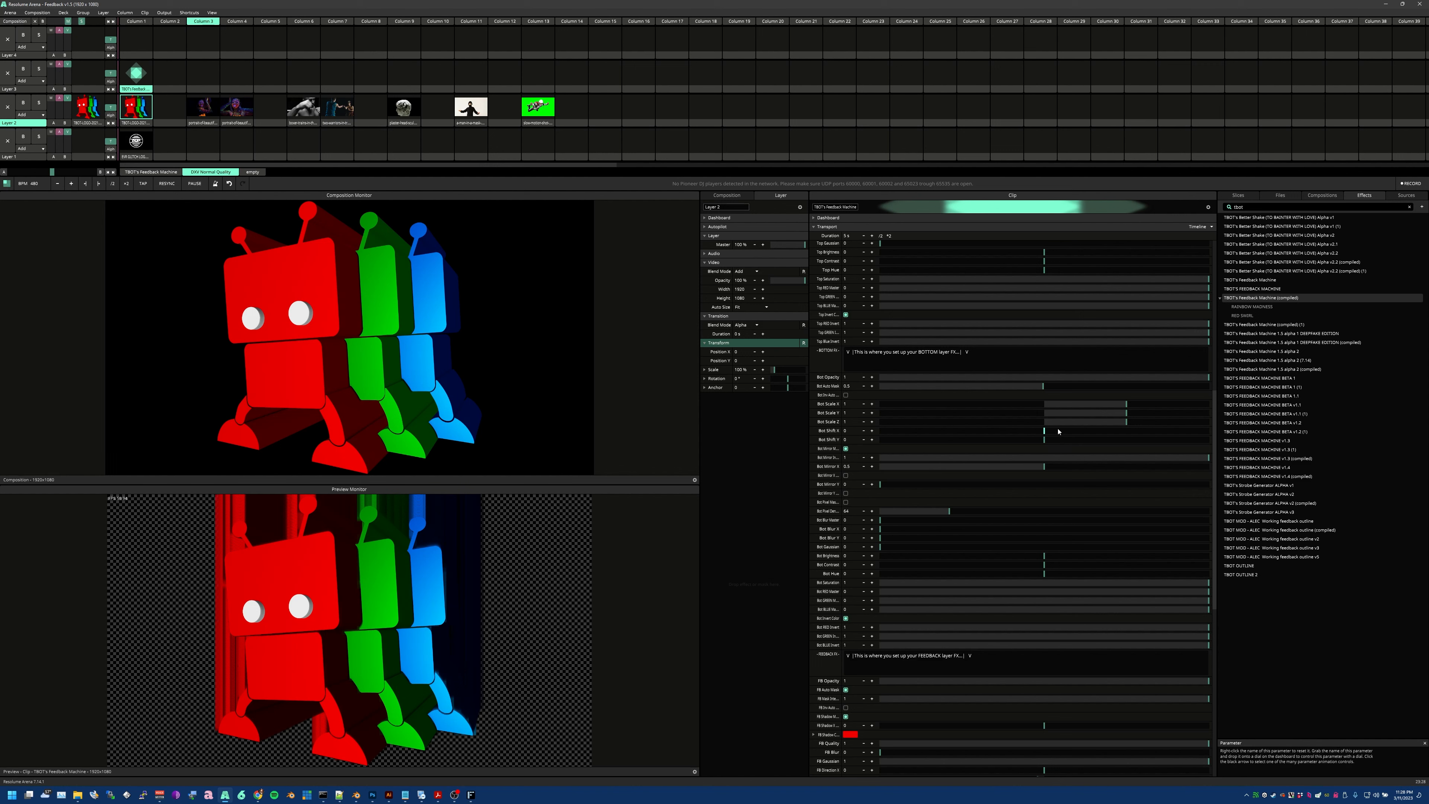
mouse_move(1049, 433)
left_mouse_down()
mouse_move(1099, 439)
mouse_move(1007, 443)
mouse_move(1044, 442)
left_mouse_up()
mouse_move(1127, 426)
left_mouse_down()
mouse_move(1143, 424)
mouse_move(1127, 428)
left_mouse_up()
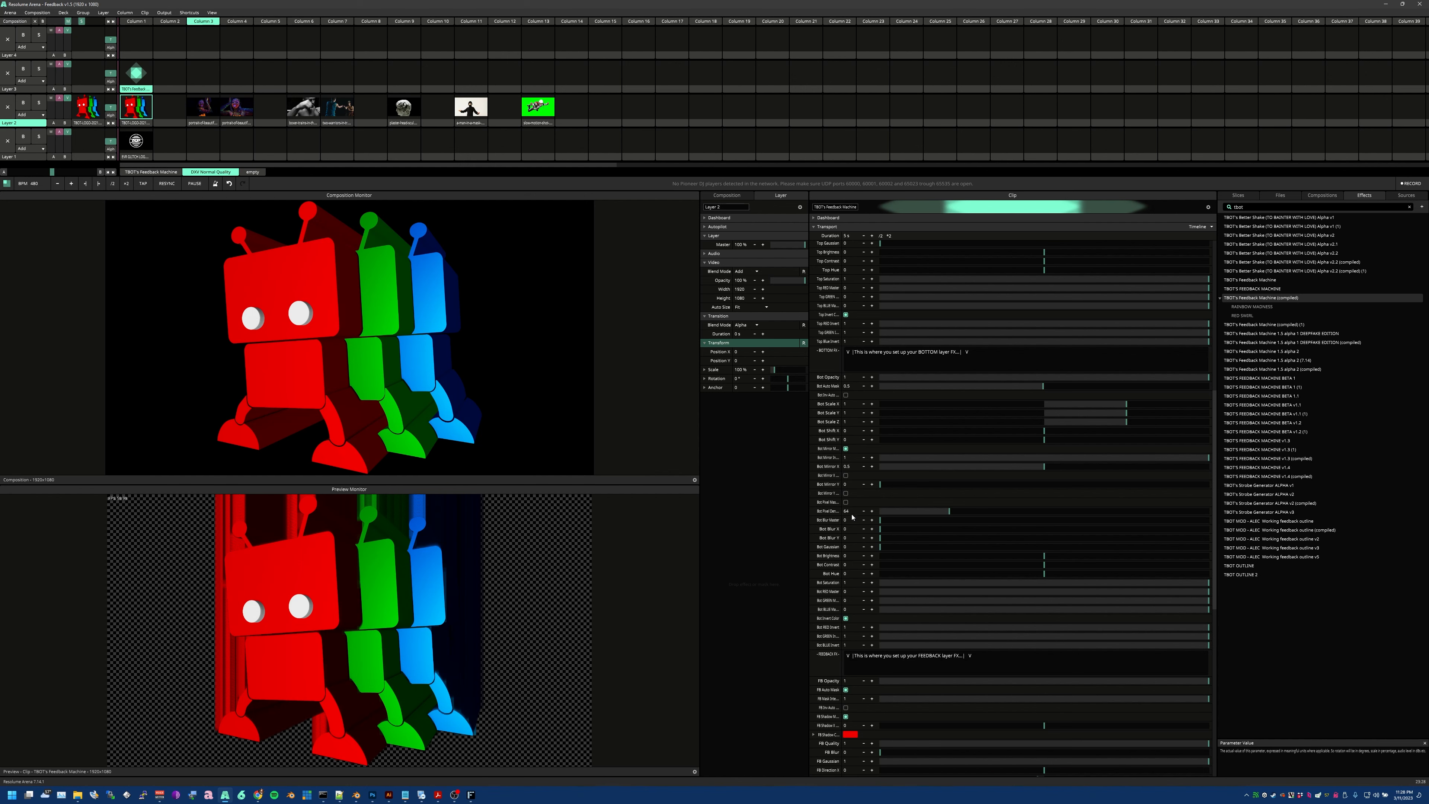
Try a Bot Shift X of about 300 on the bottom layer with a Bot Hue of about 0.3 and with inverted colours.
scroll(868, 439, "up", 5)
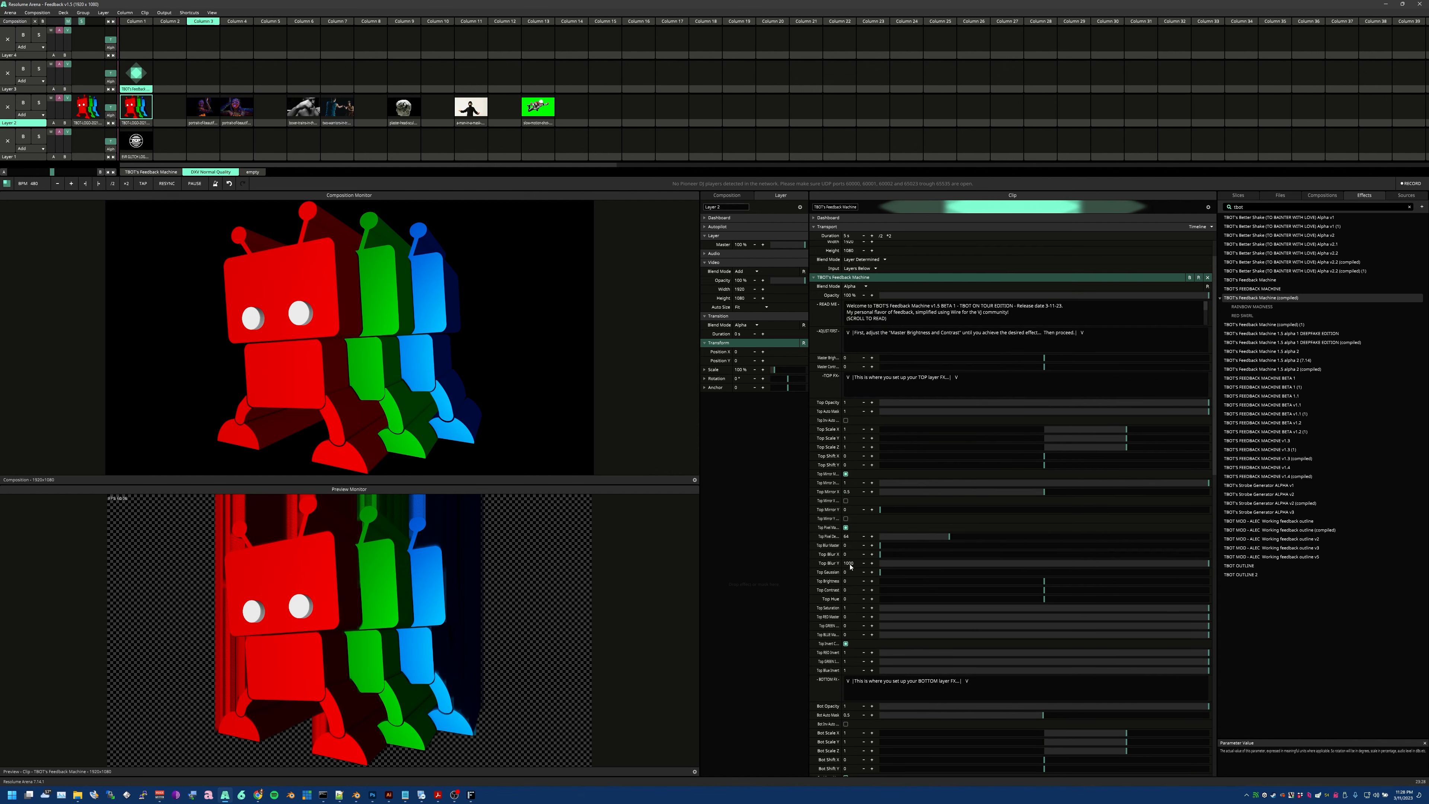
scroll(851, 567, "down", 6)
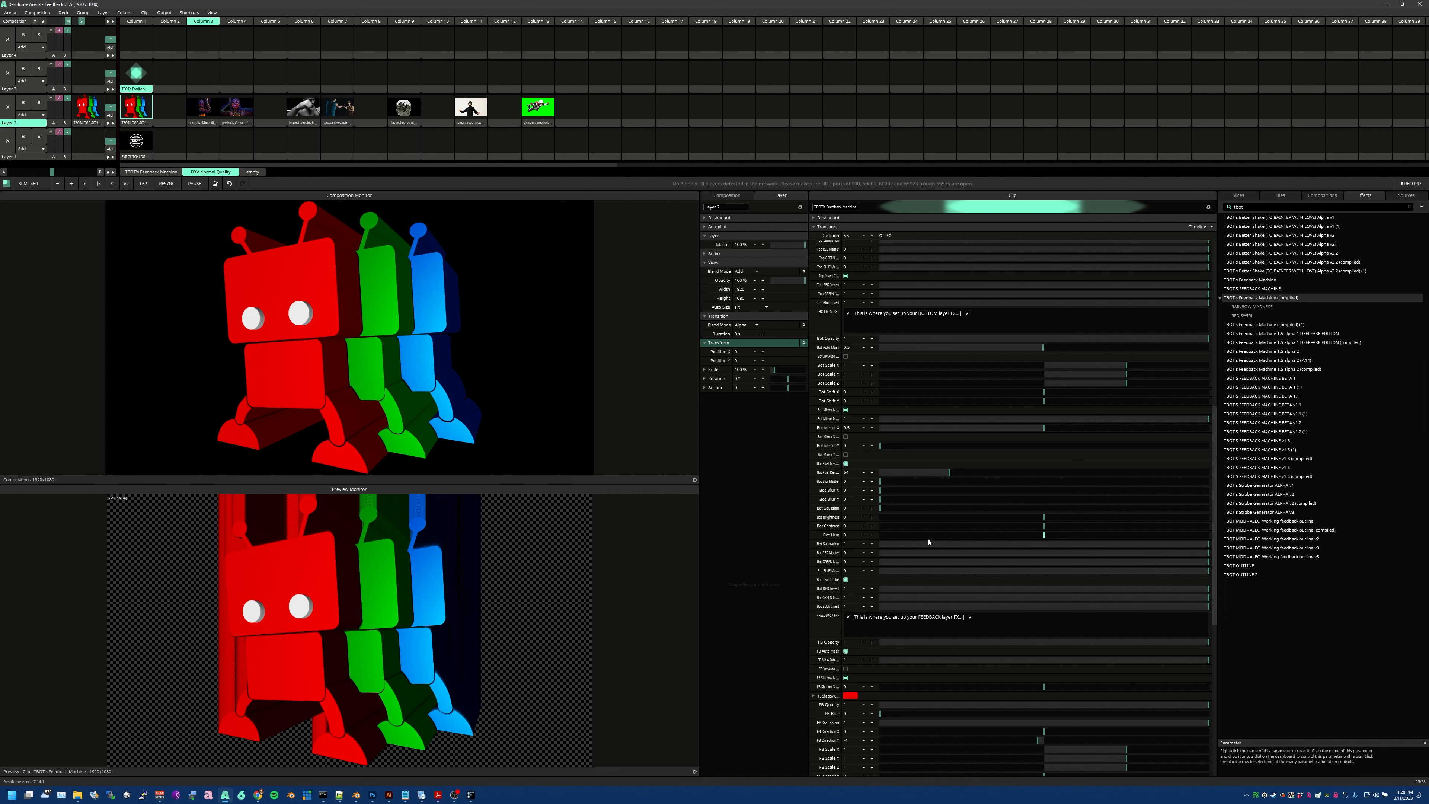
left_click_drag(1023, 540, 1094, 535)
left_click_drag(1045, 392, 1093, 392)
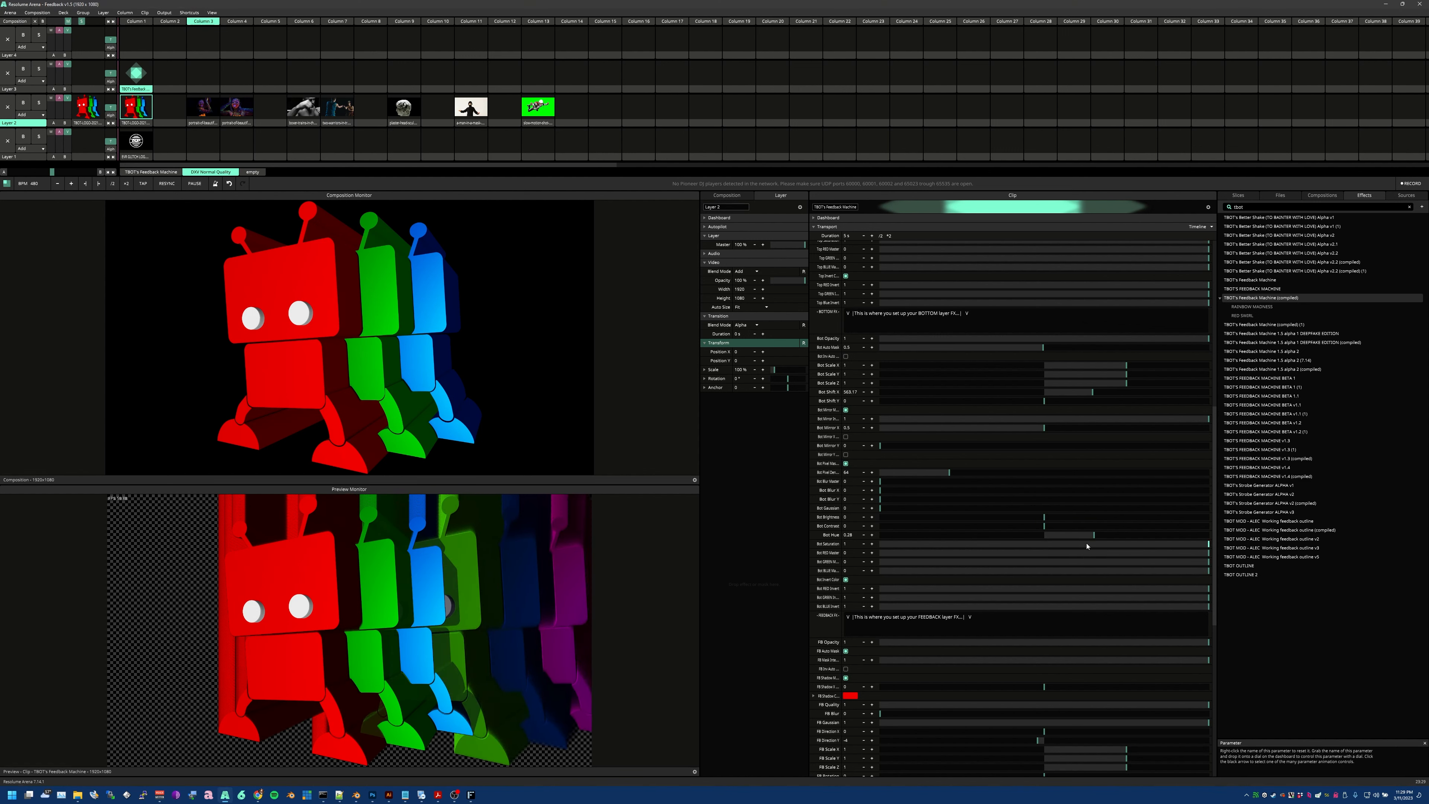
left_click_drag(1094, 534, 1043, 532)
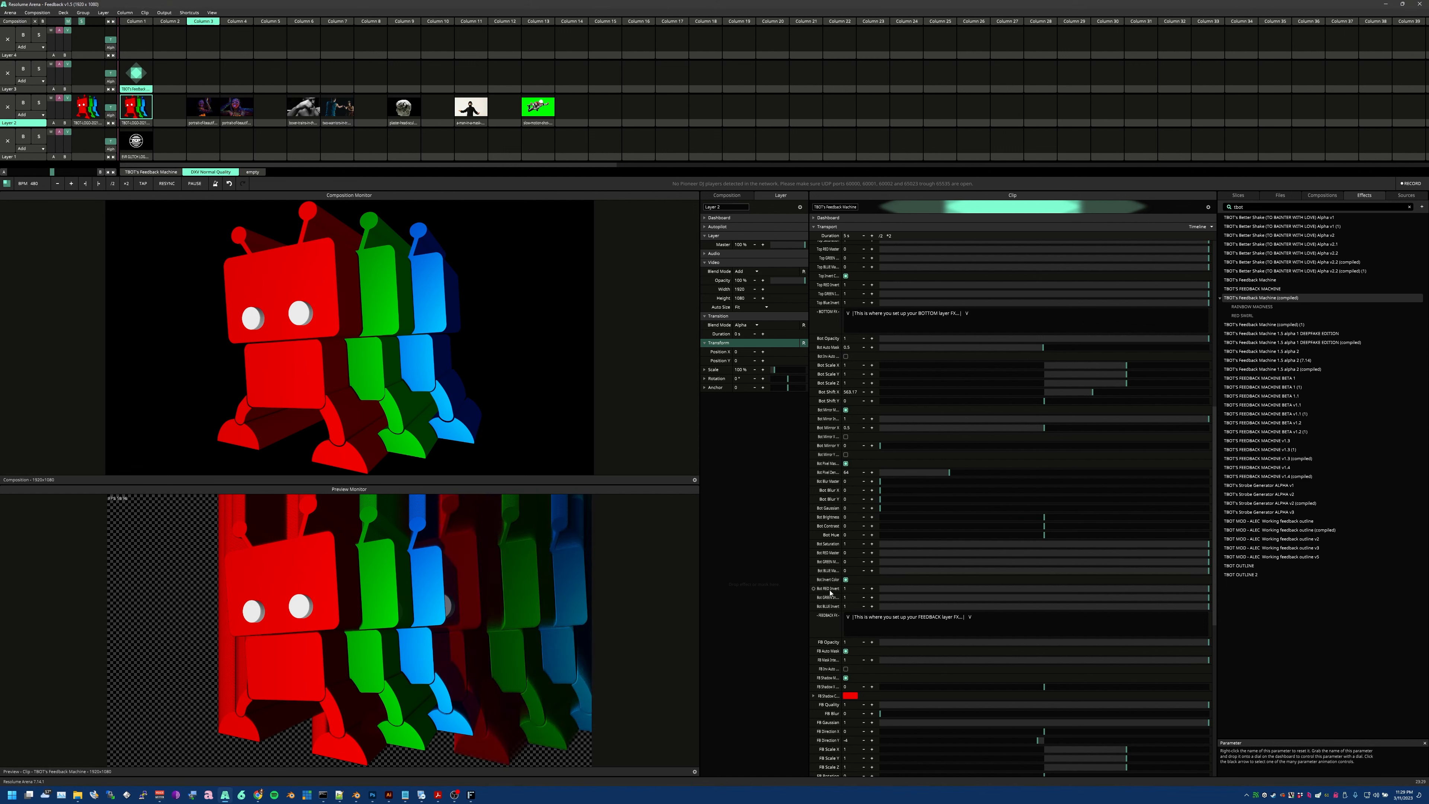
left_click(846, 579)
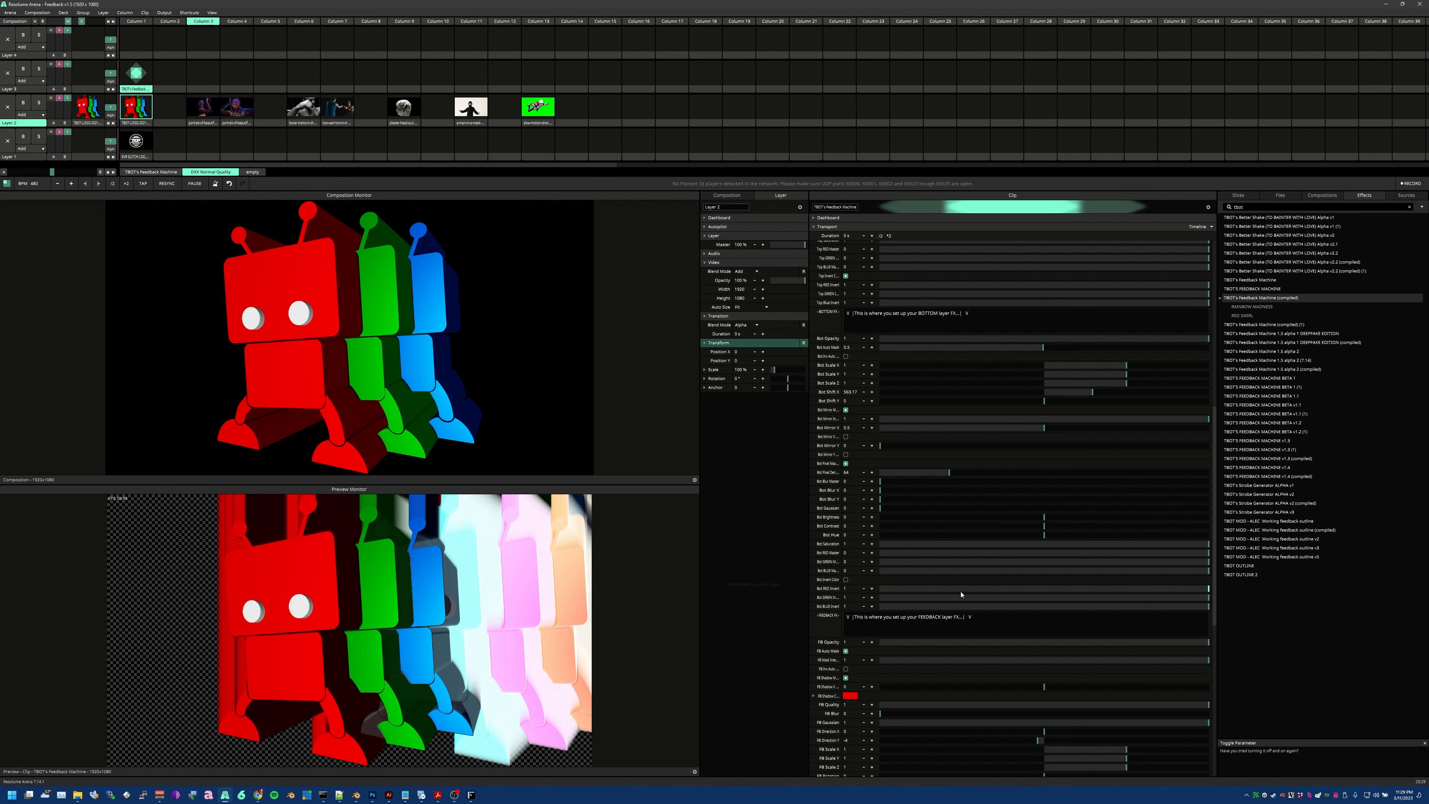
left_click(845, 580)
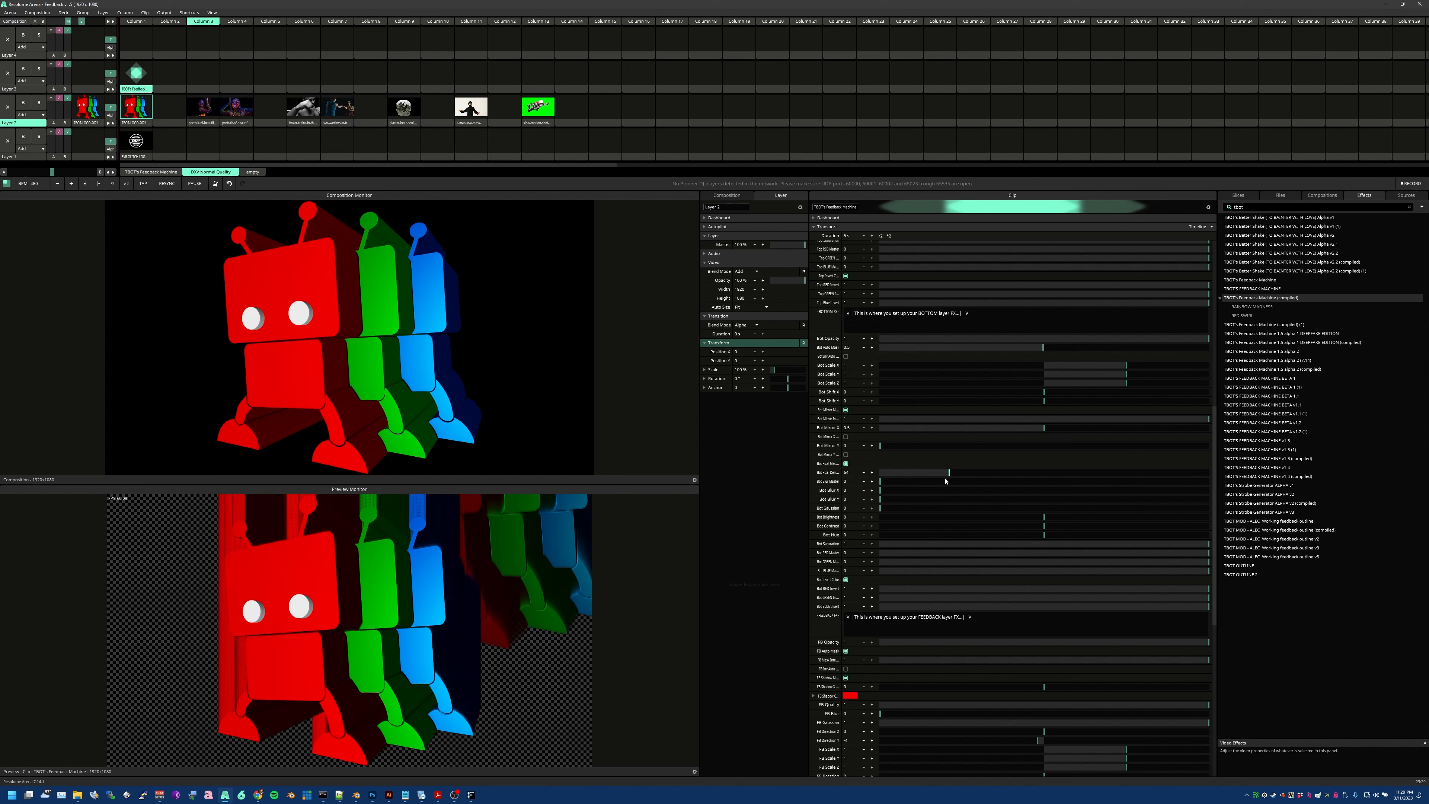
Offset the bottom layer slightly with Bot Shift X at about 28 and recolour it with Bot Hue at about -0.4.
left_click_drag(1044, 396, 1047, 397)
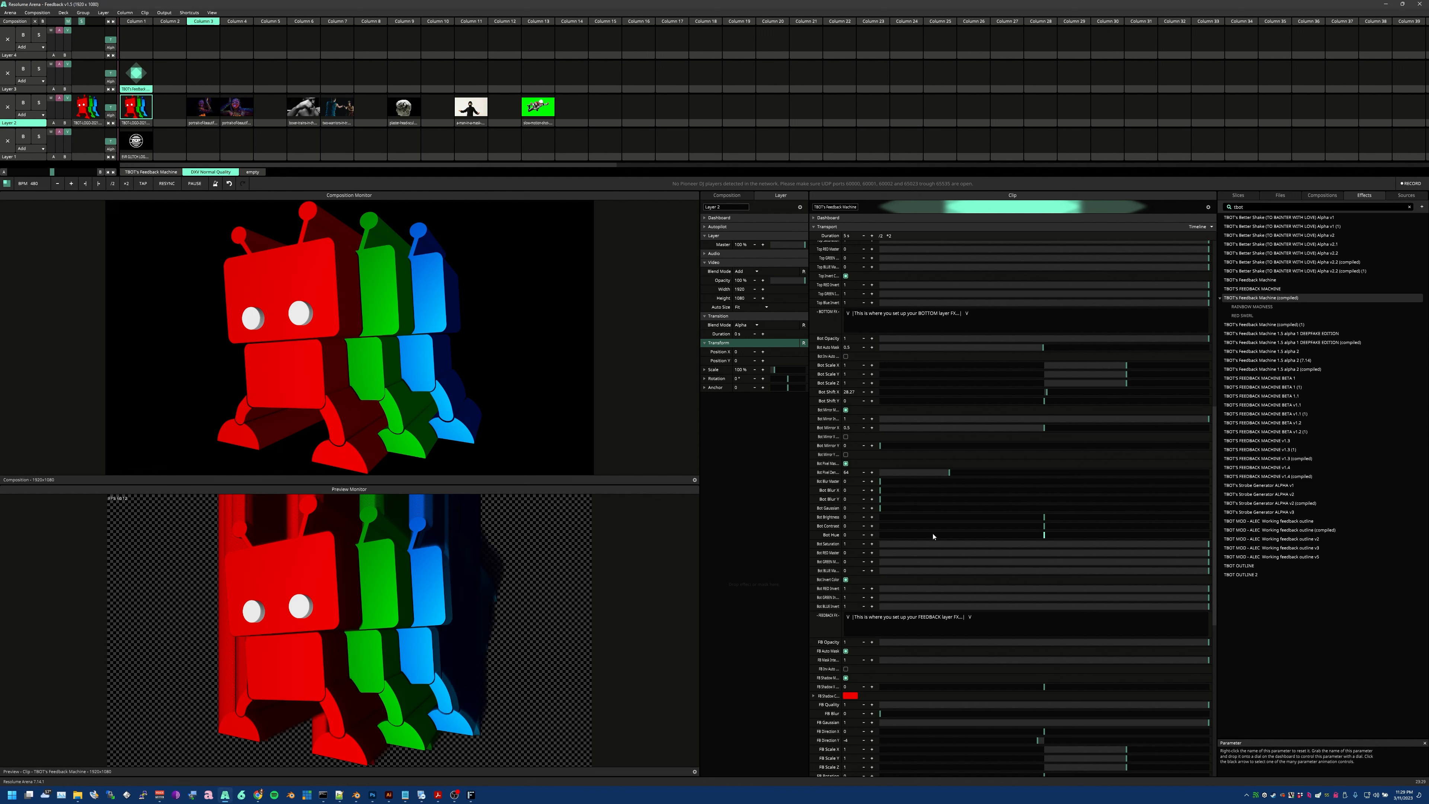
left_click_drag(1045, 535, 978, 549)
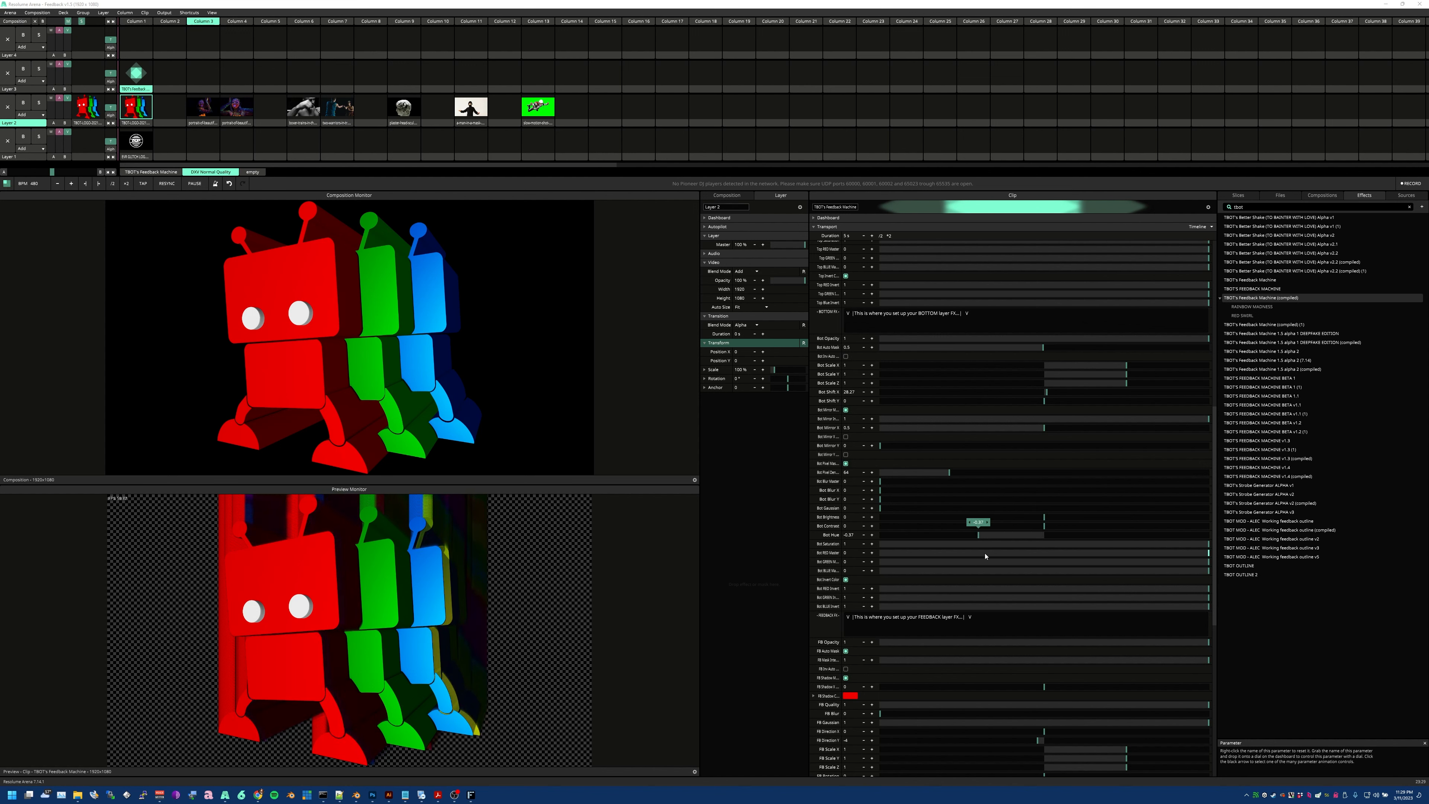
Set the bottom layer's Bot Shift X to 0.
left_click_drag(1064, 393, 1045, 404)
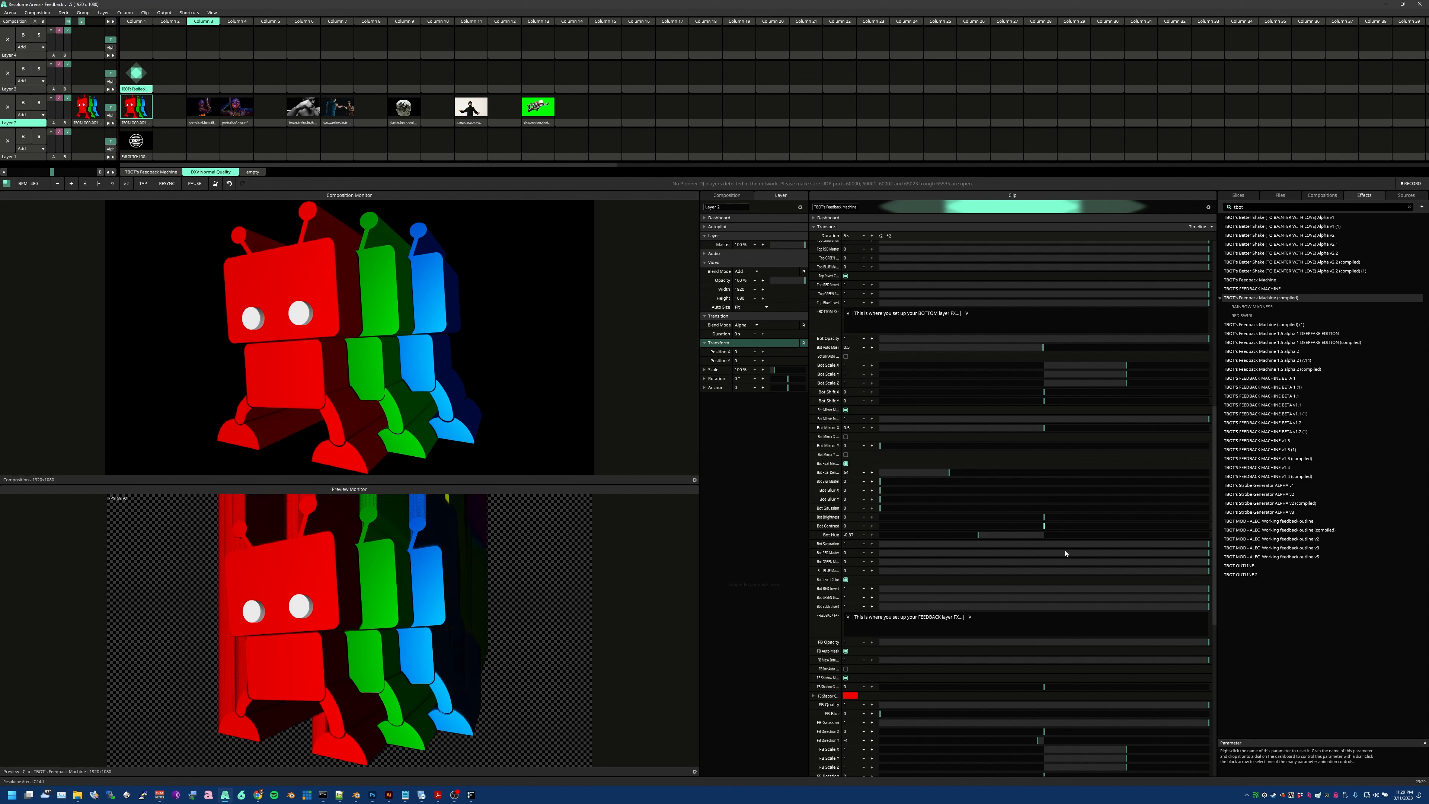
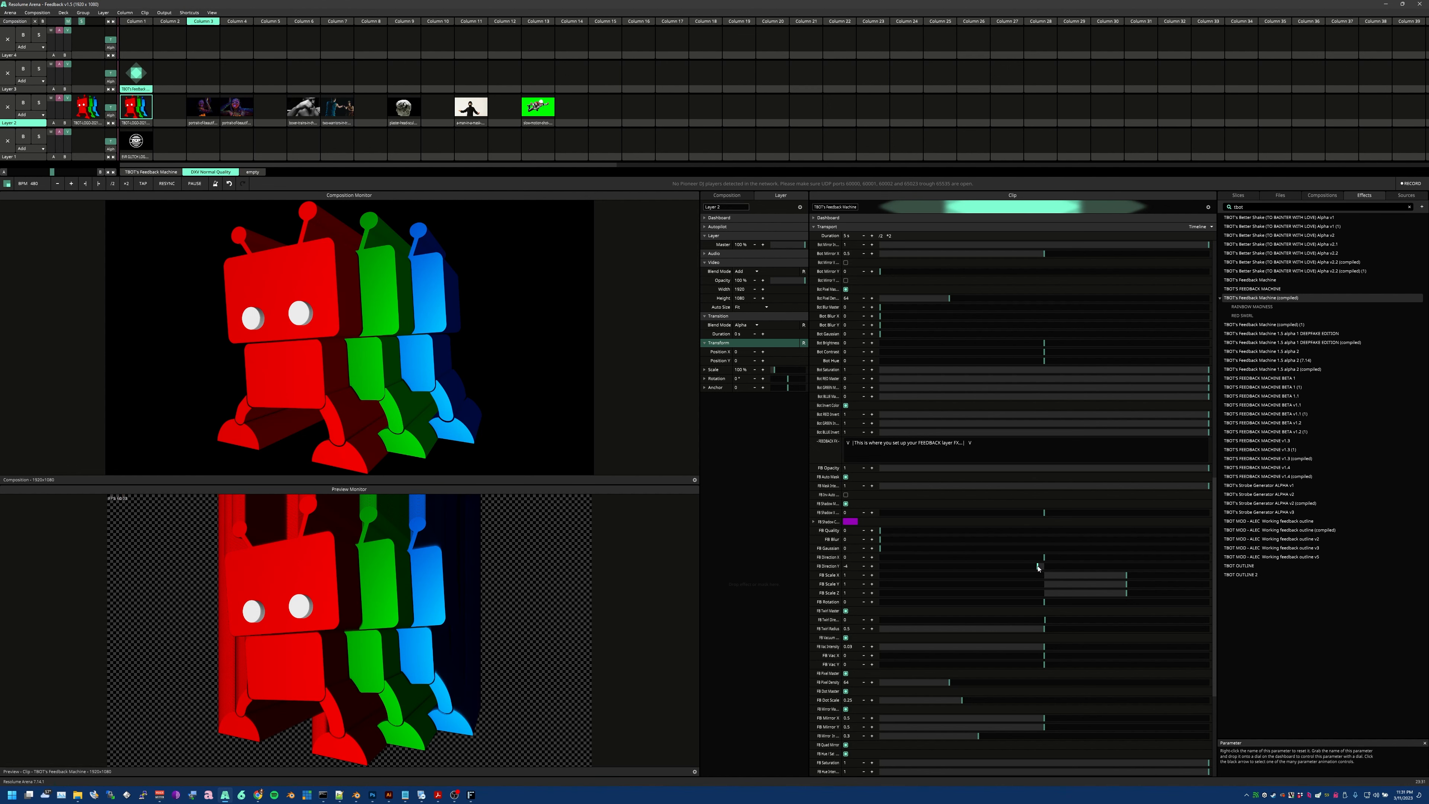
Try FB Direction Y close to 0 and FB Direction X at about 1.1, restoring them to -4 and 0.
left_click(1038, 567)
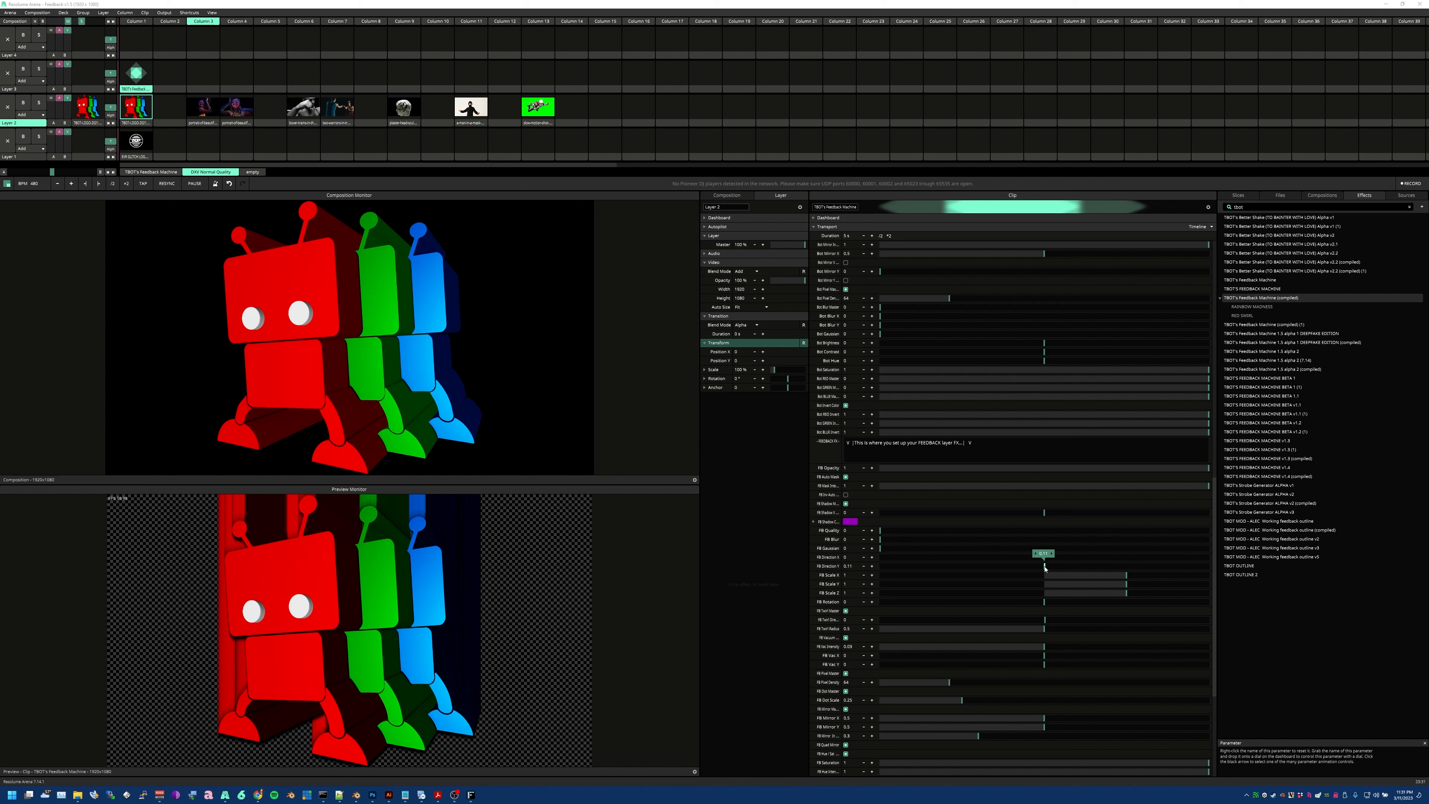
mouse_move(1045, 568)
left_mouse_down()
mouse_move(866, 579)
mouse_move(1187, 583)
mouse_move(1038, 580)
left_mouse_up()
left_click(1056, 558)
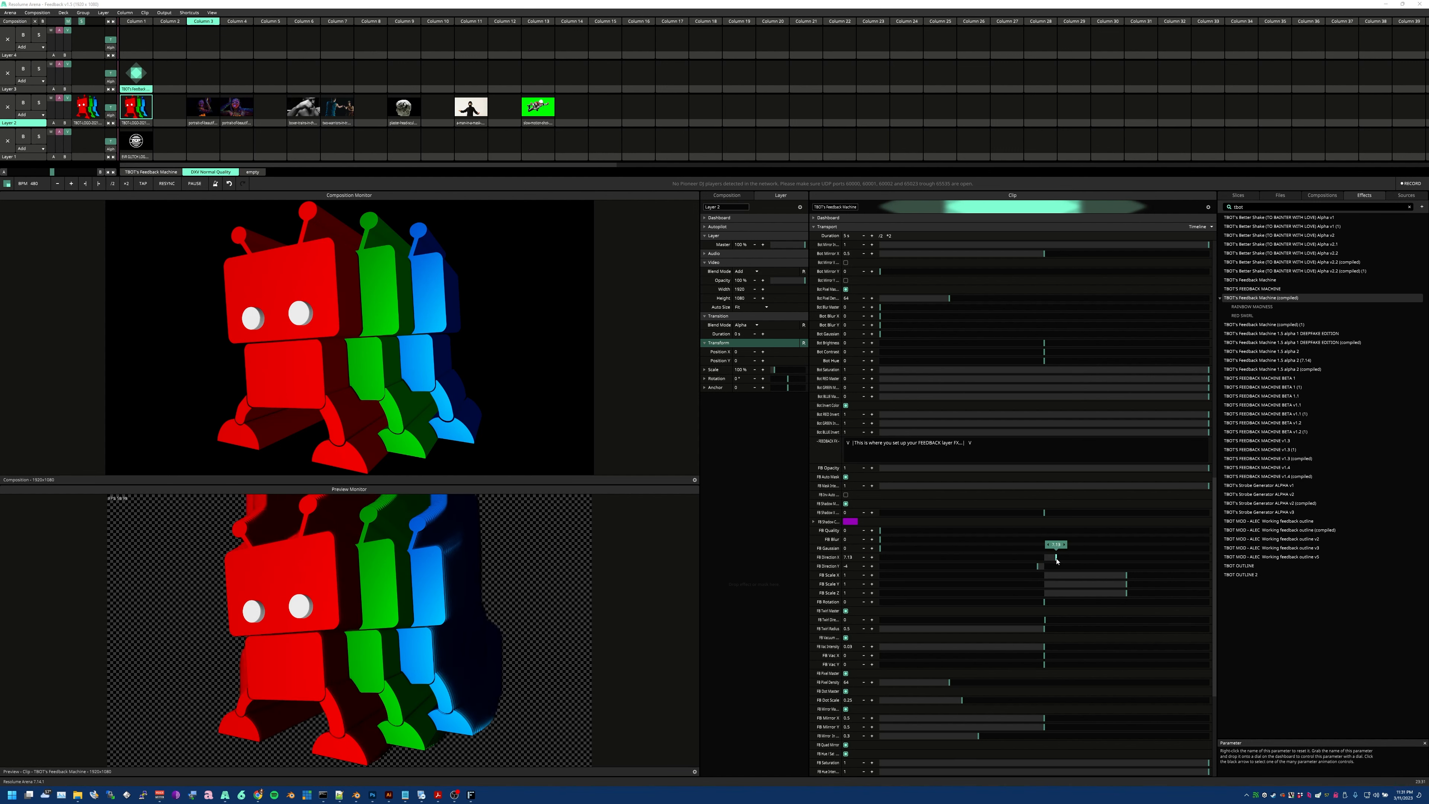
mouse_move(1057, 561)
left_mouse_down()
mouse_move(1002, 572)
mouse_move(1044, 565)
left_mouse_up()
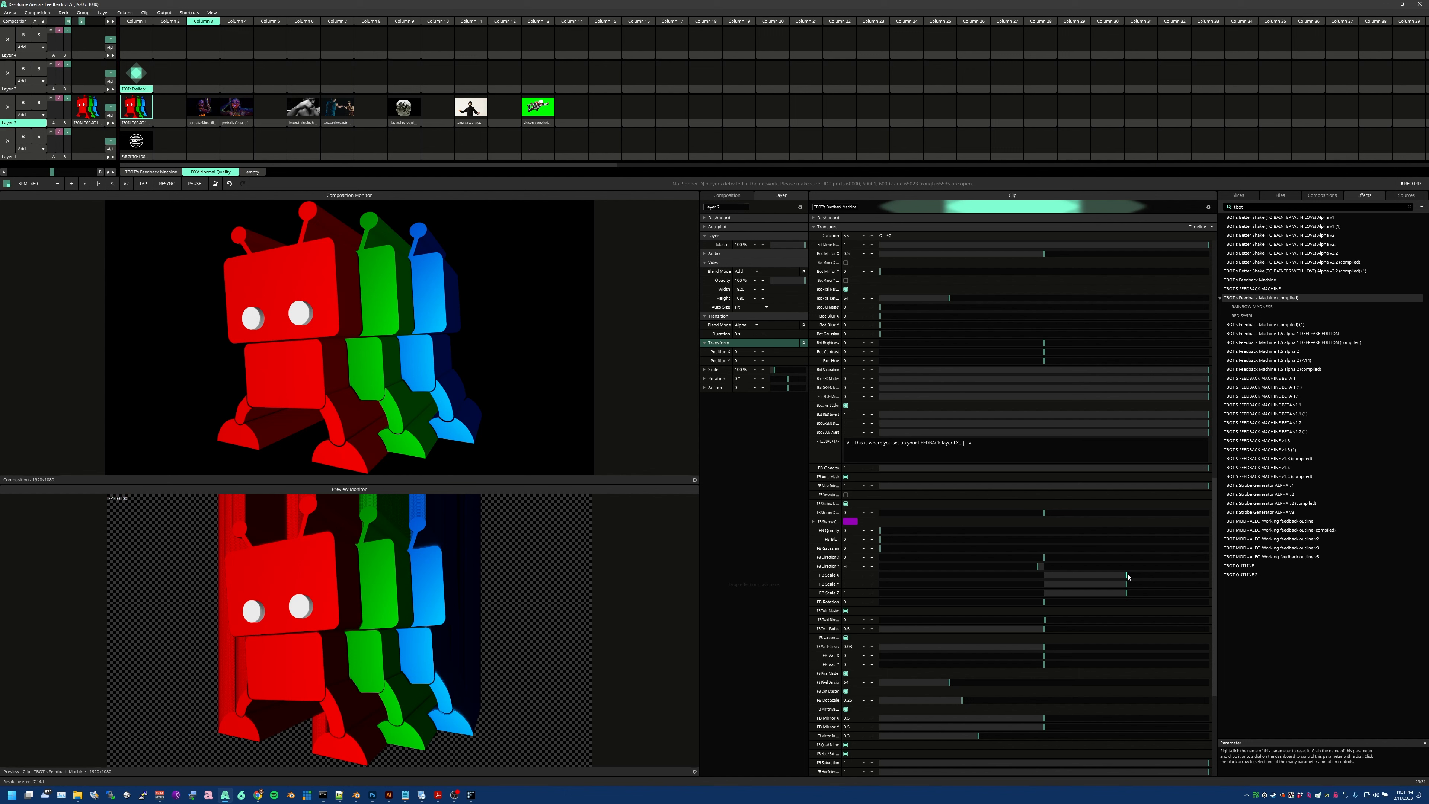
Try the feedback layer with FB Scale Z at 2, and at about 1.02 with FB Rotation at about -0.01, resetting both.
mouse_move(1127, 576)
left_mouse_down()
mouse_move(1186, 587)
mouse_move(1127, 587)
mouse_move(1172, 602)
mouse_move(1128, 594)
mouse_move(1126, 640)
mouse_move(931, 639)
mouse_move(1212, 659)
left_mouse_up()
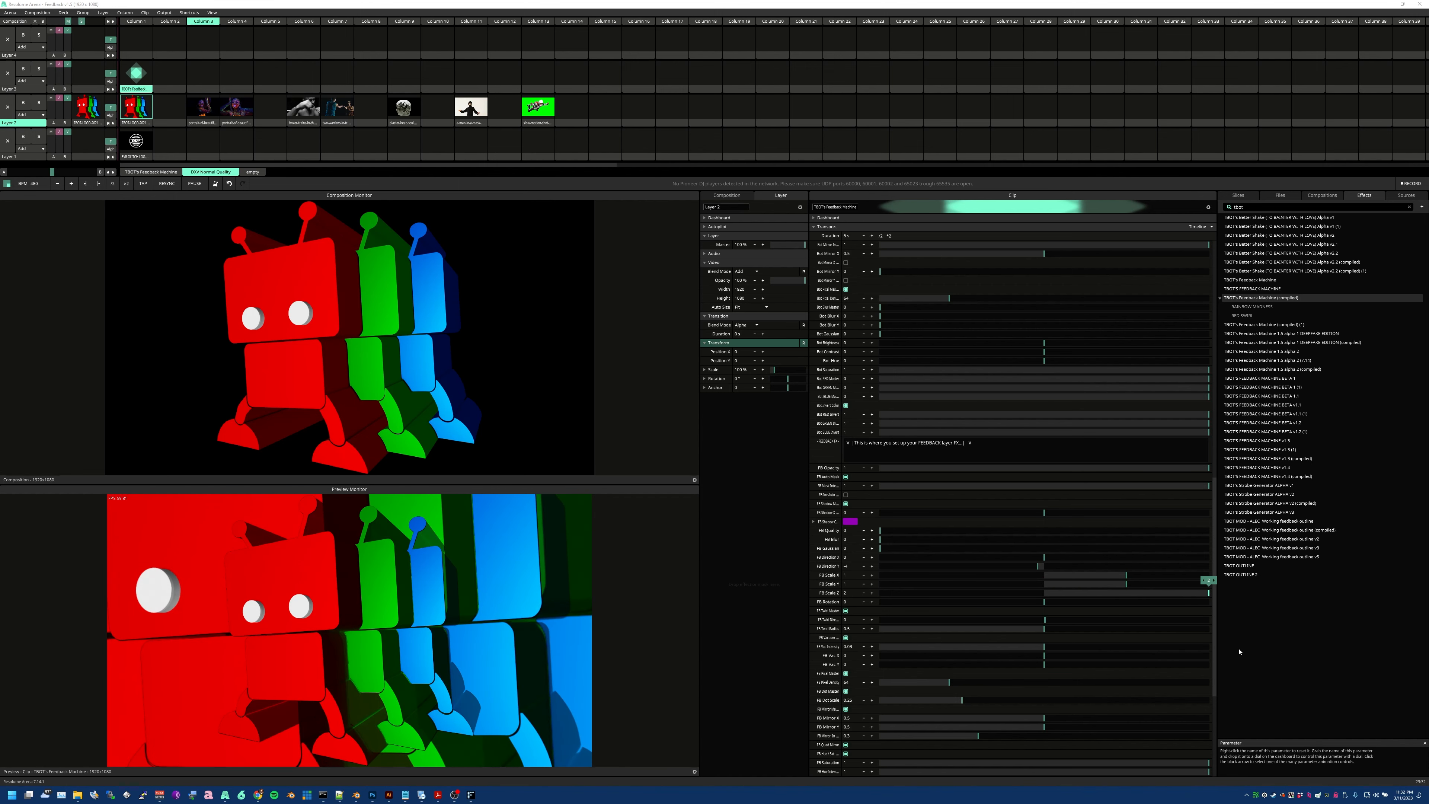
left_click_drag(1221, 650, 1127, 638)
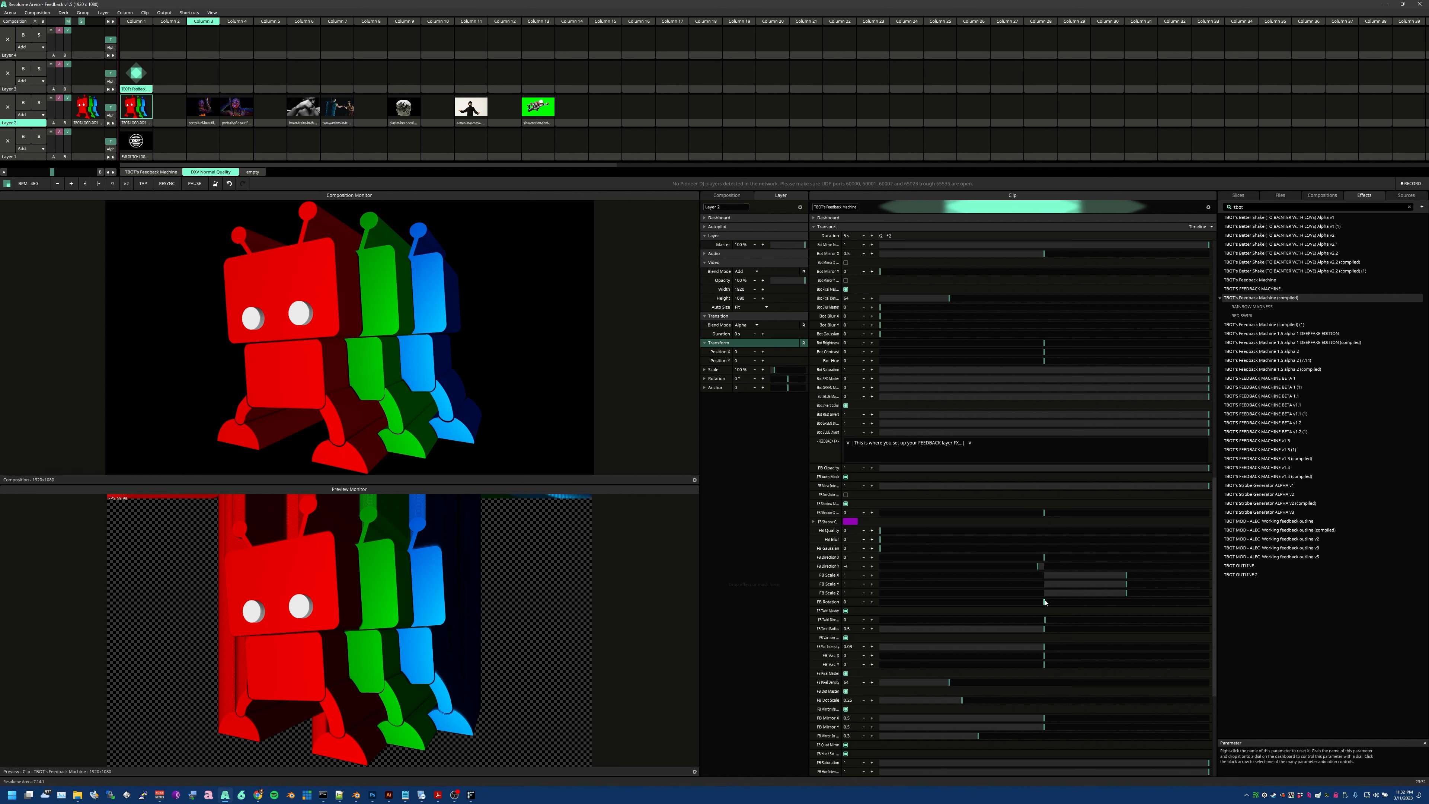
left_click_drag(1045, 602, 1046, 603)
left_click_drag(1127, 592, 1042, 609)
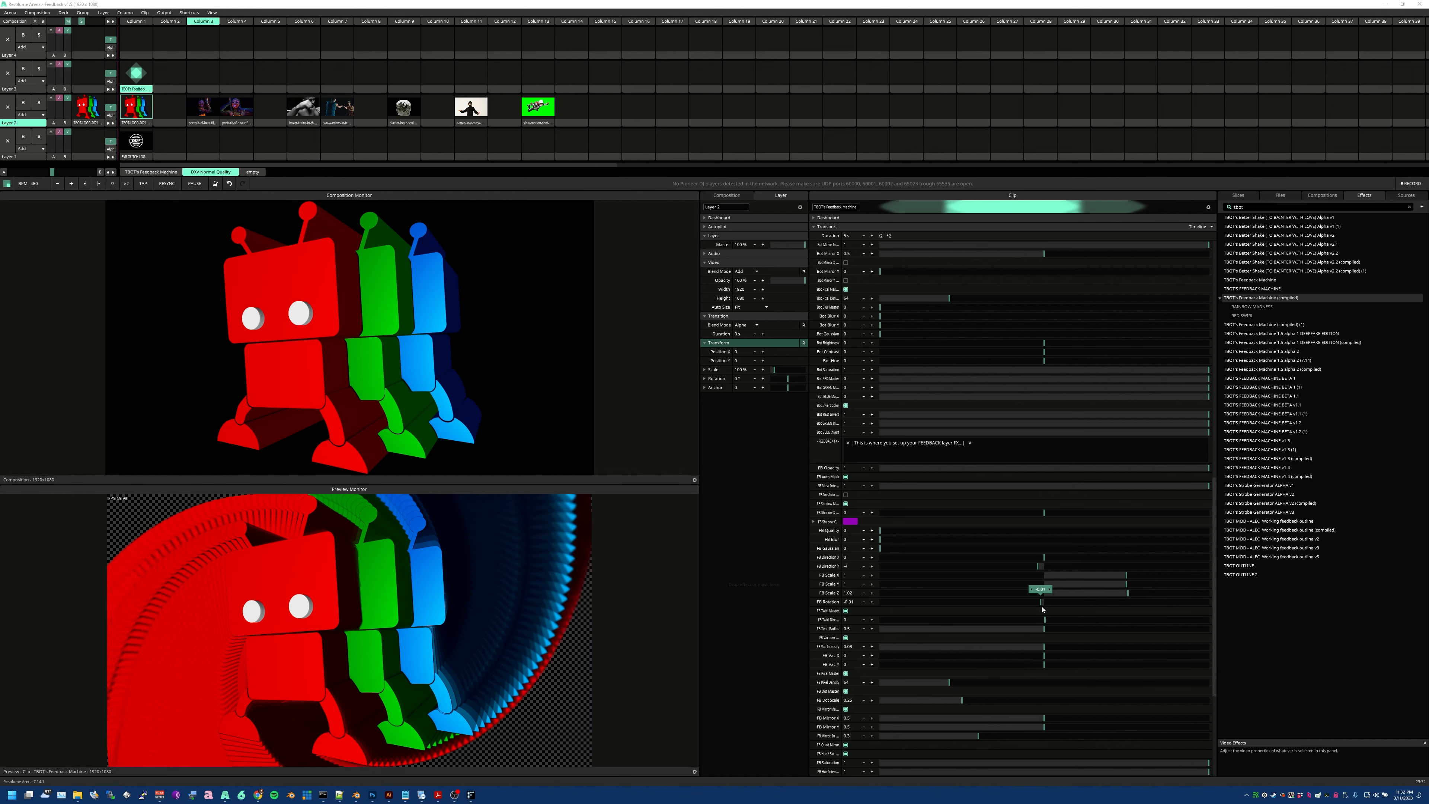
left_click(1128, 593)
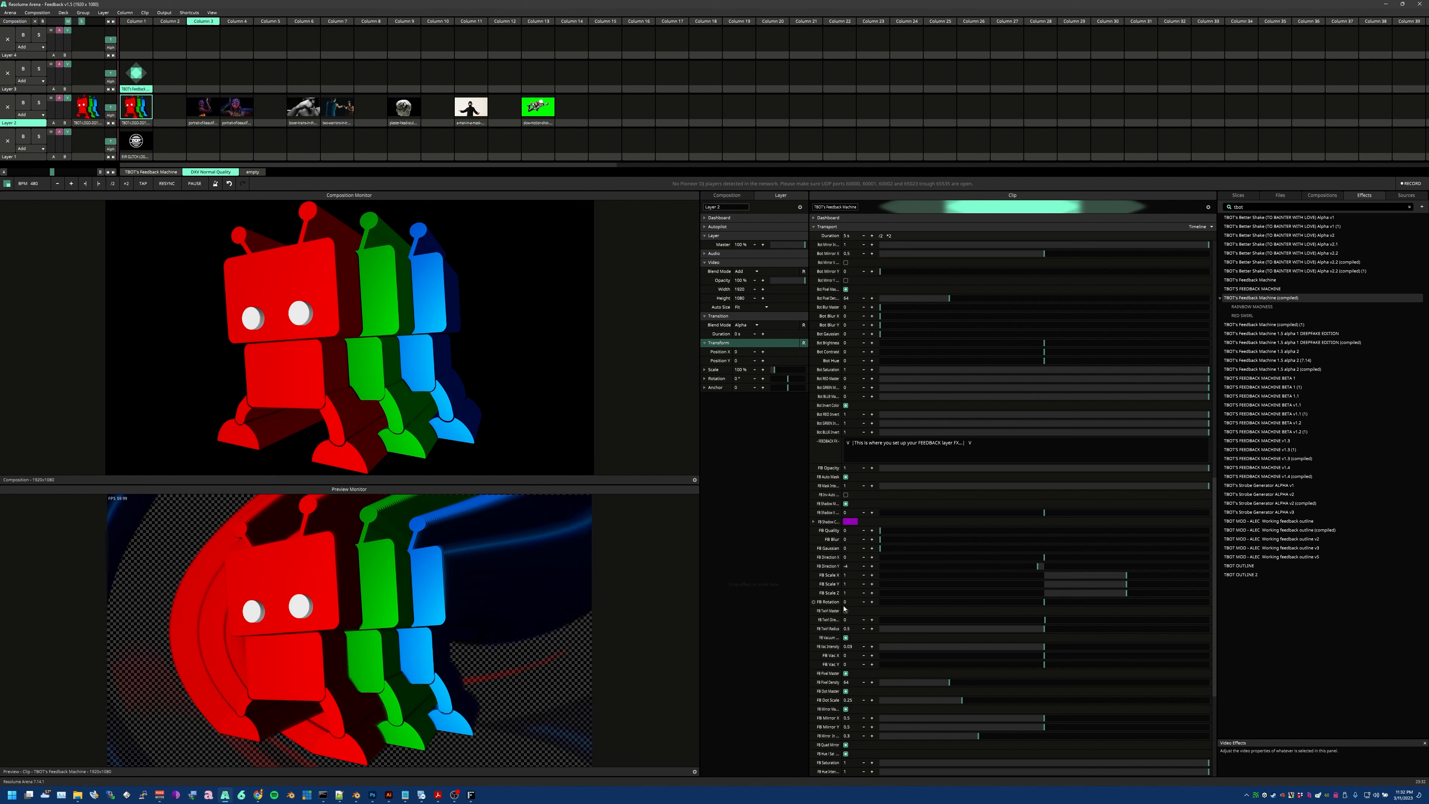
mouse_move(1044, 621)
left_mouse_down()
mouse_move(1057, 633)
mouse_move(1044, 603)
mouse_move(1045, 619)
left_mouse_up()
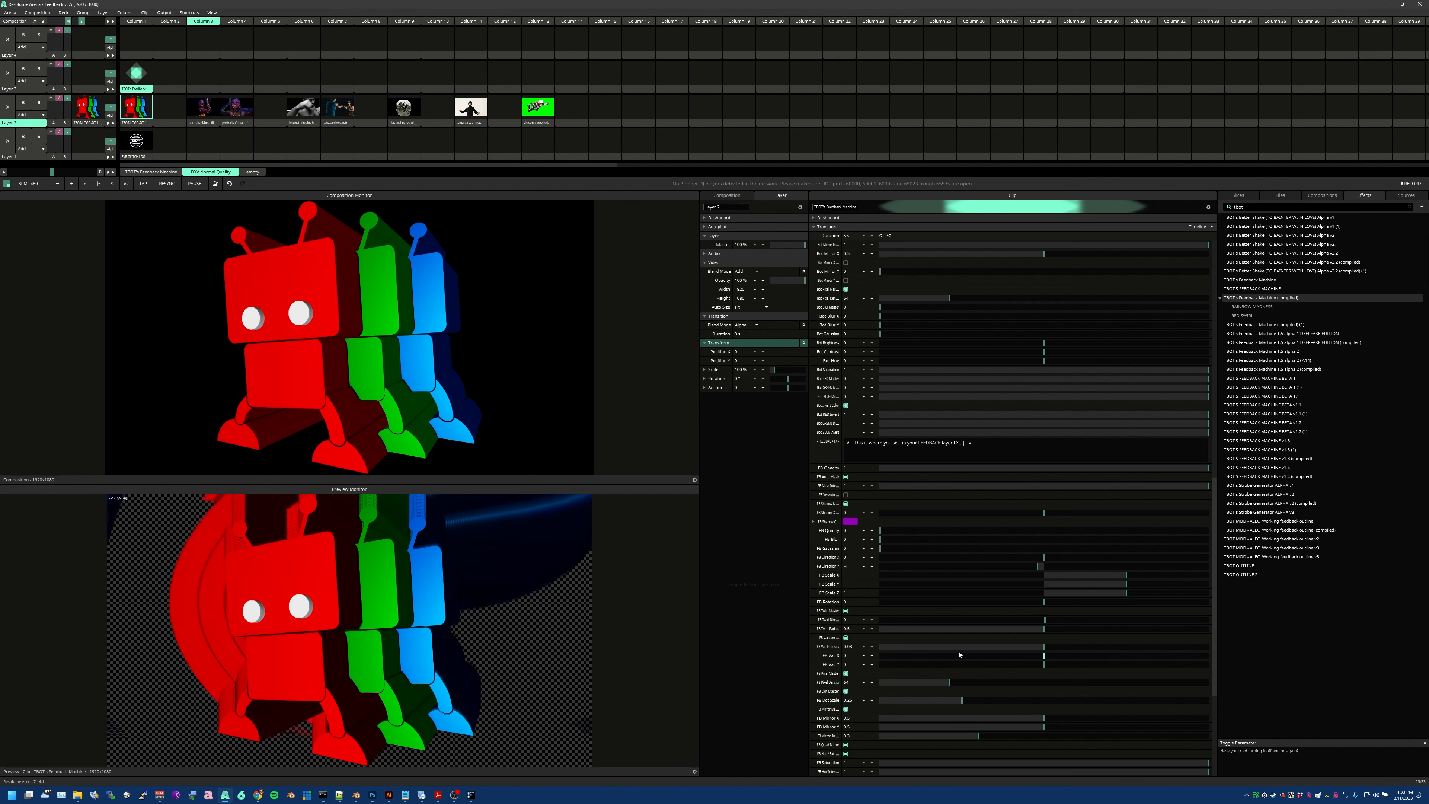
Try the two feedback offsets below the 0.03 setting with the checkbox above cleared, using up to about 0.39 horizontally, and reset them.
scroll(841, 605, "down", 2)
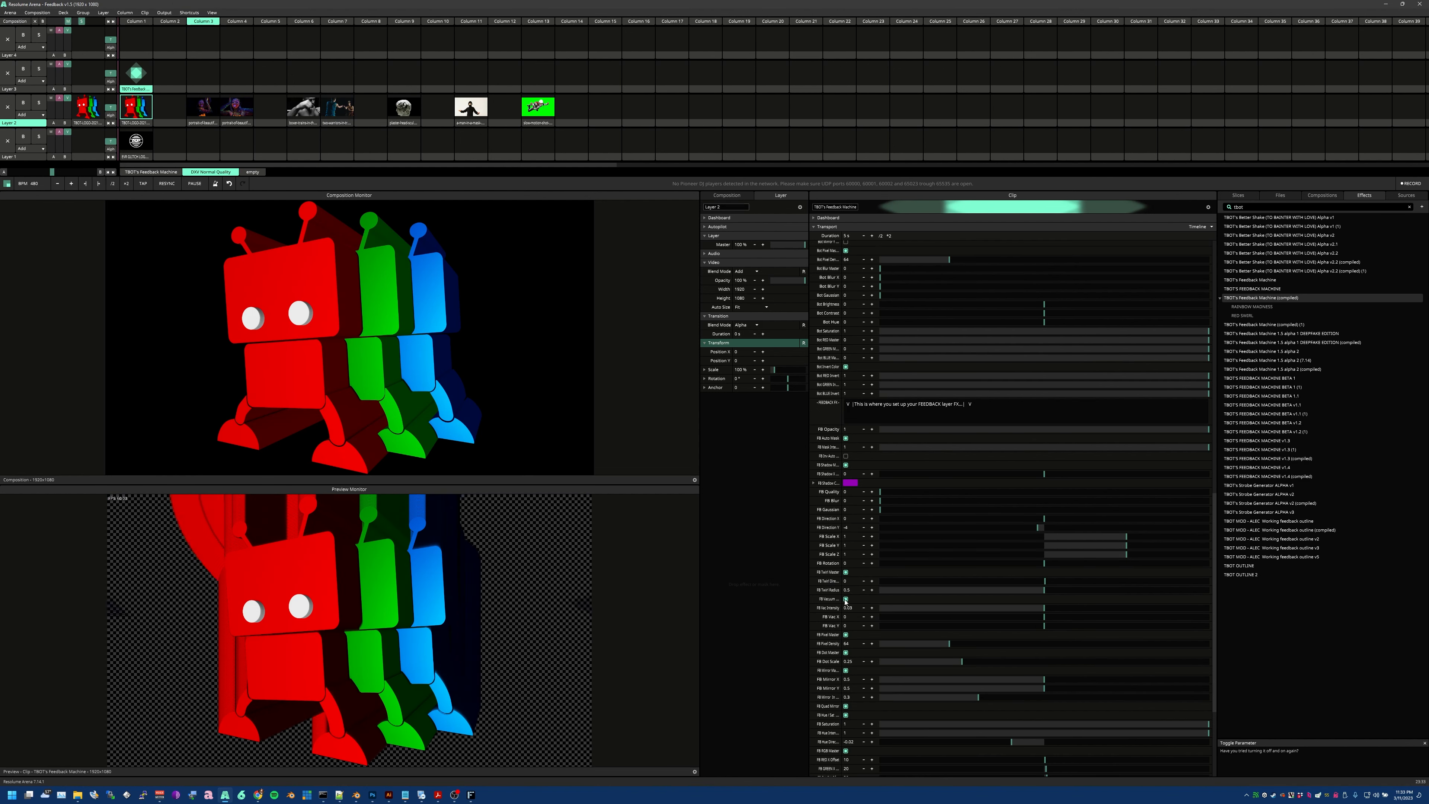
left_click(846, 599)
left_click_drag(1049, 620, 1031, 660)
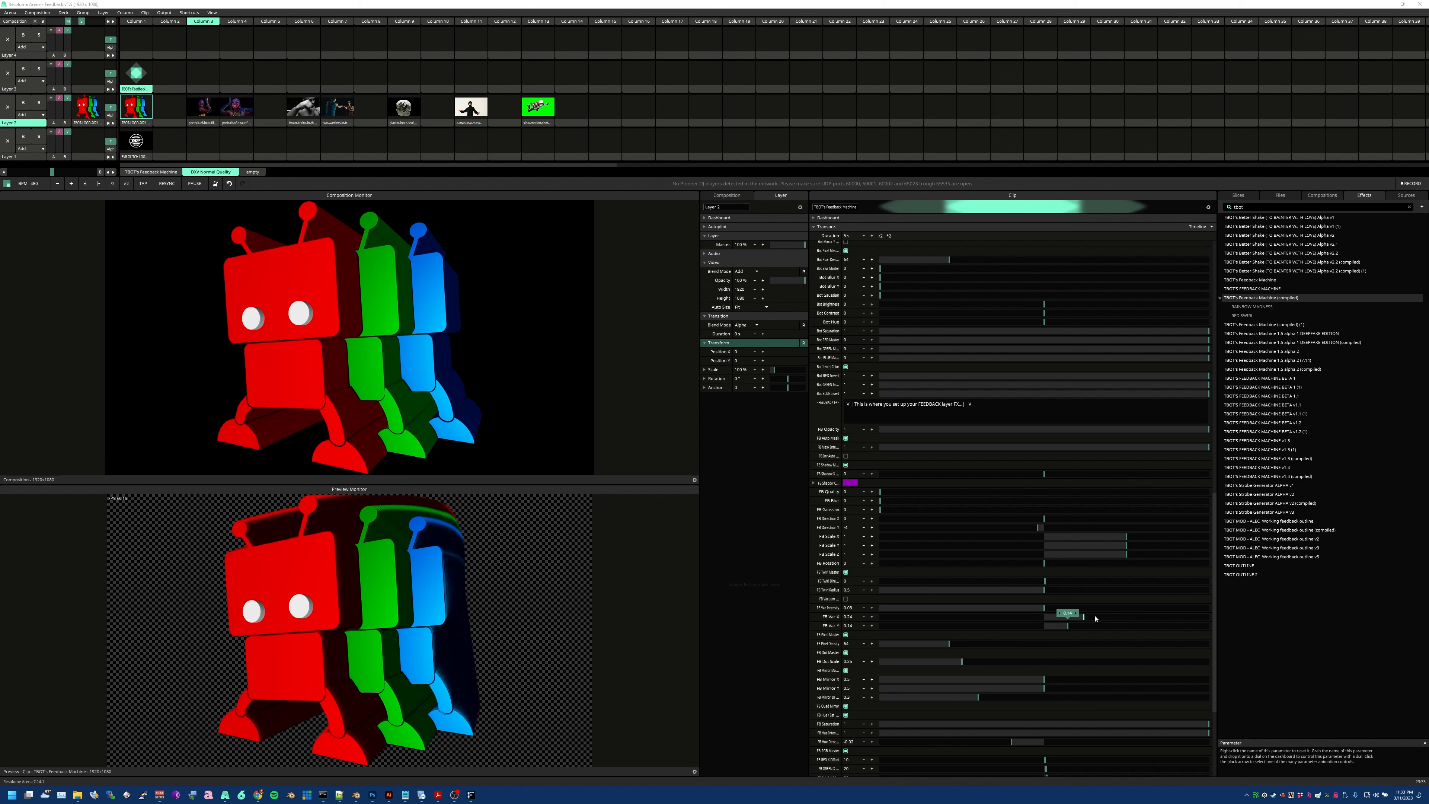
mouse_move(1095, 618)
left_mouse_down()
mouse_move(1163, 624)
mouse_move(1109, 639)
mouse_move(1020, 629)
mouse_move(1059, 644)
left_mouse_up()
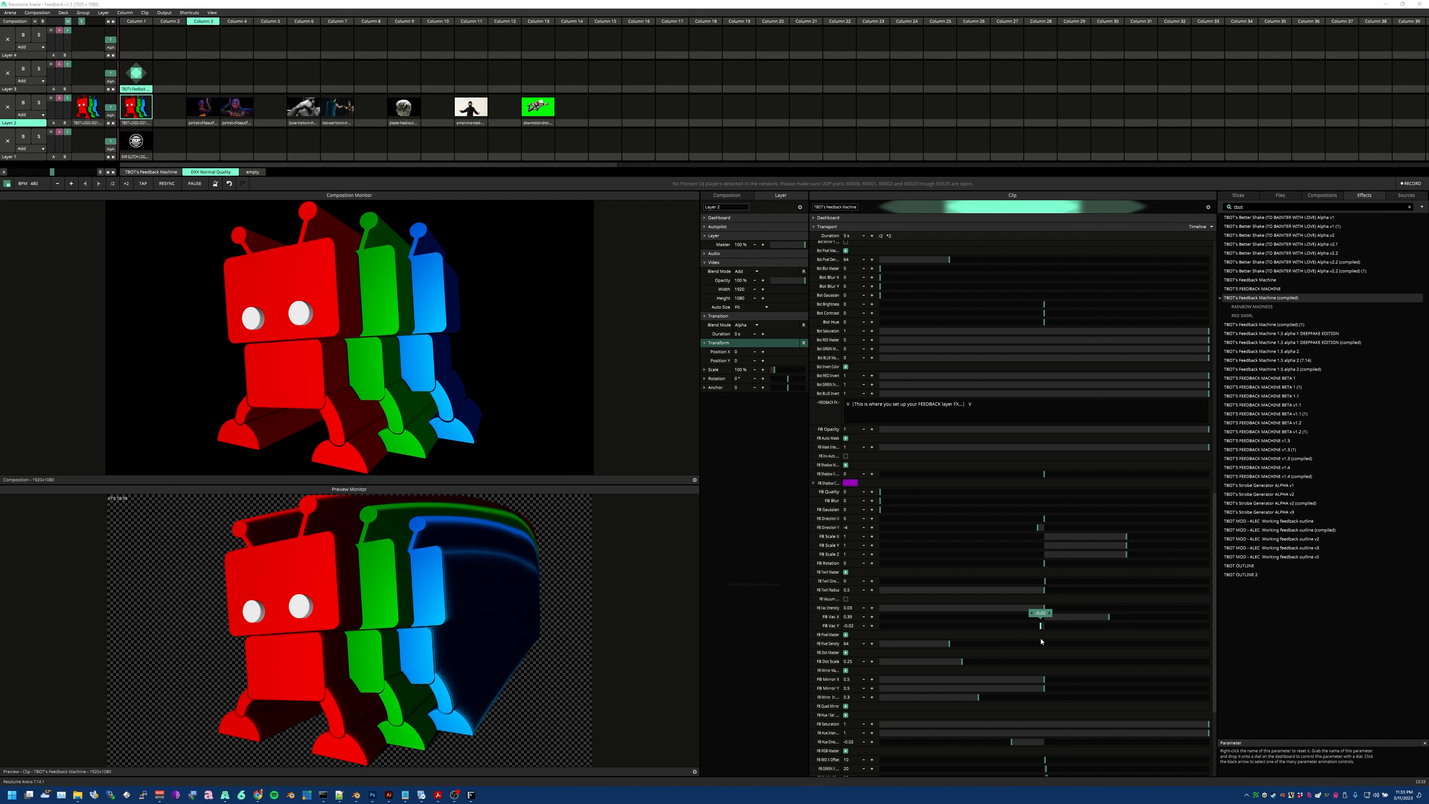
left_click_drag(1050, 628, 1050, 628)
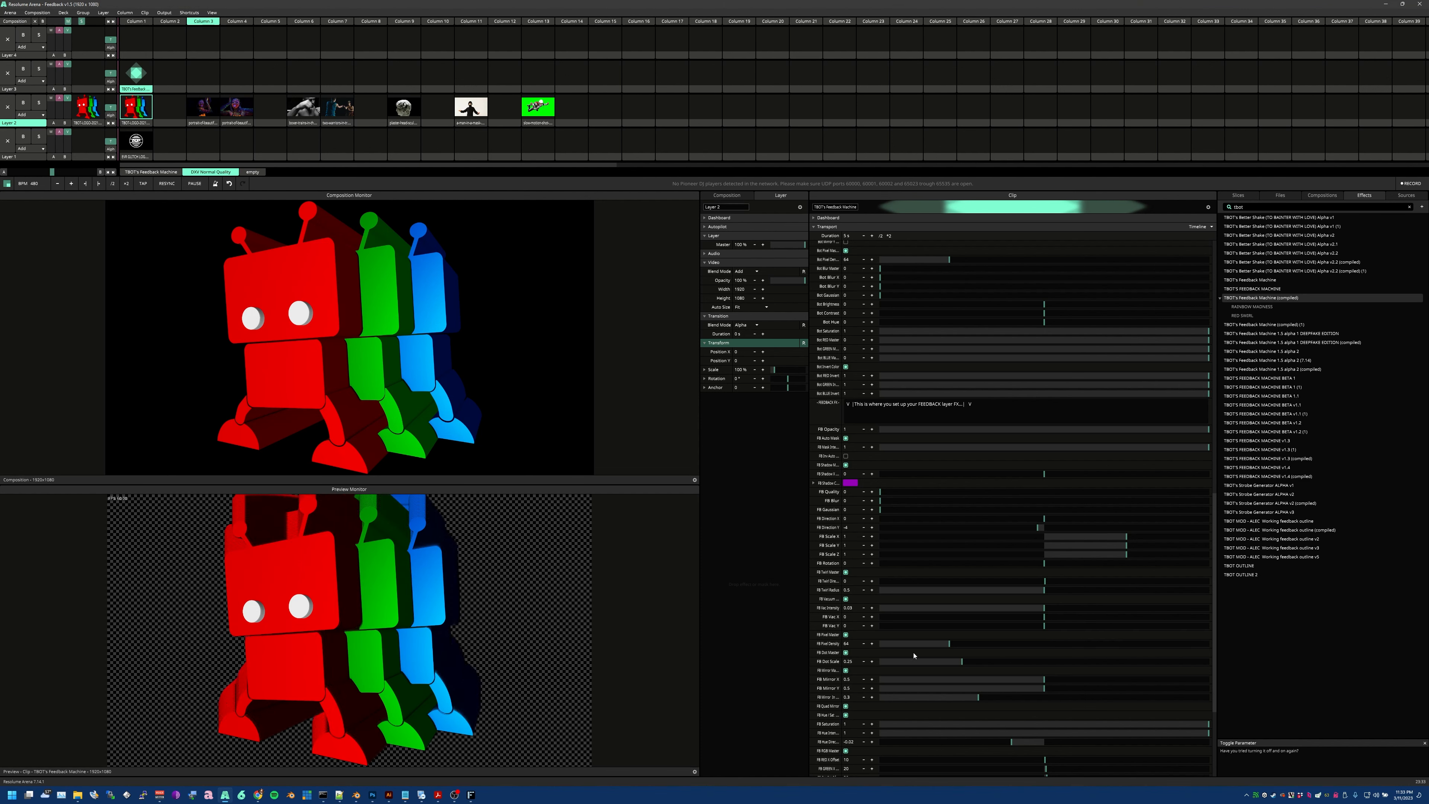
Try different FB Pixel Density amounts down to 1 with the checkbox above that setting cleared.
left_click(845, 634)
mouse_move(949, 643)
left_mouse_down()
mouse_move(1184, 643)
mouse_move(929, 644)
left_mouse_up()
left_click_drag(1037, 646, 823, 635)
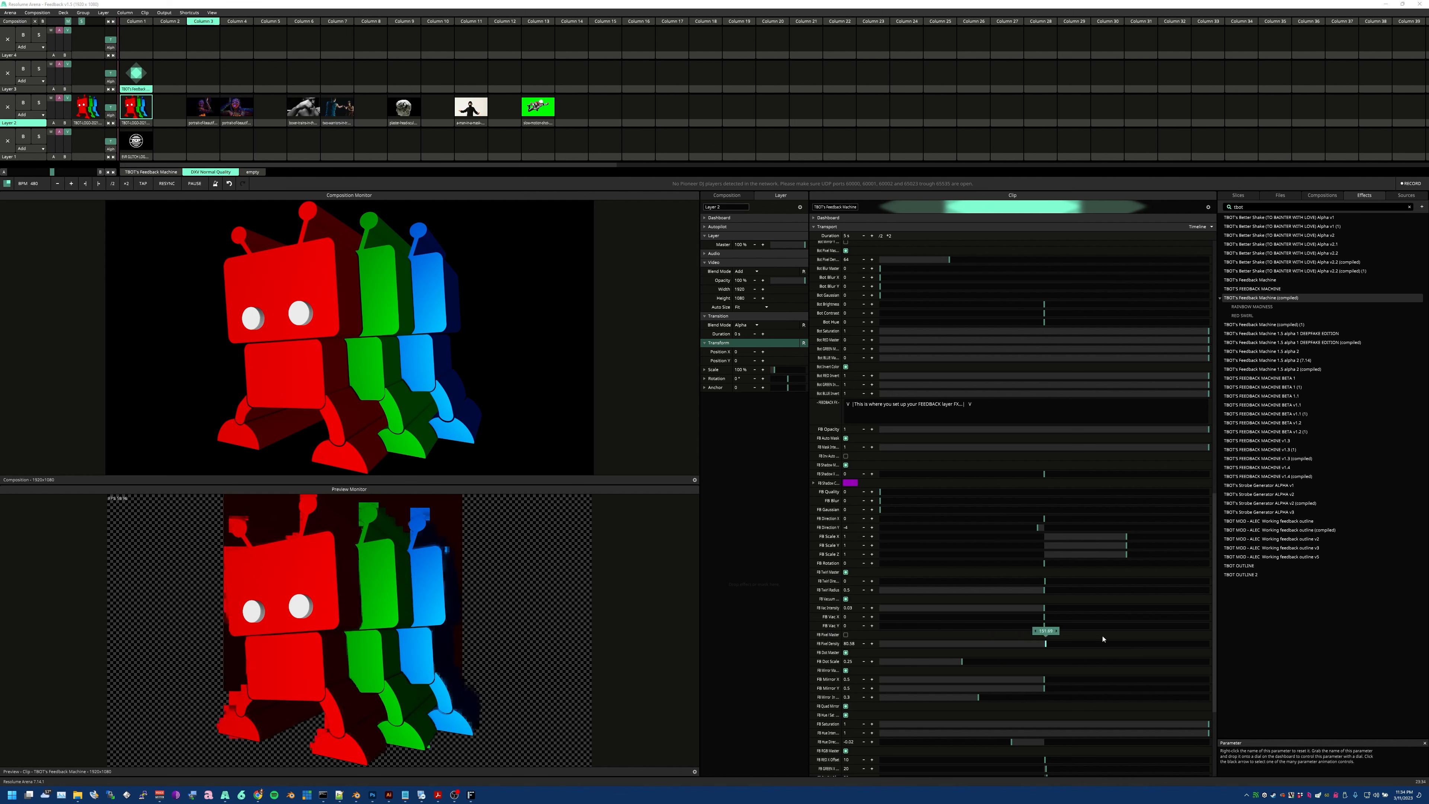
left_click_drag(1086, 647, 1028, 631)
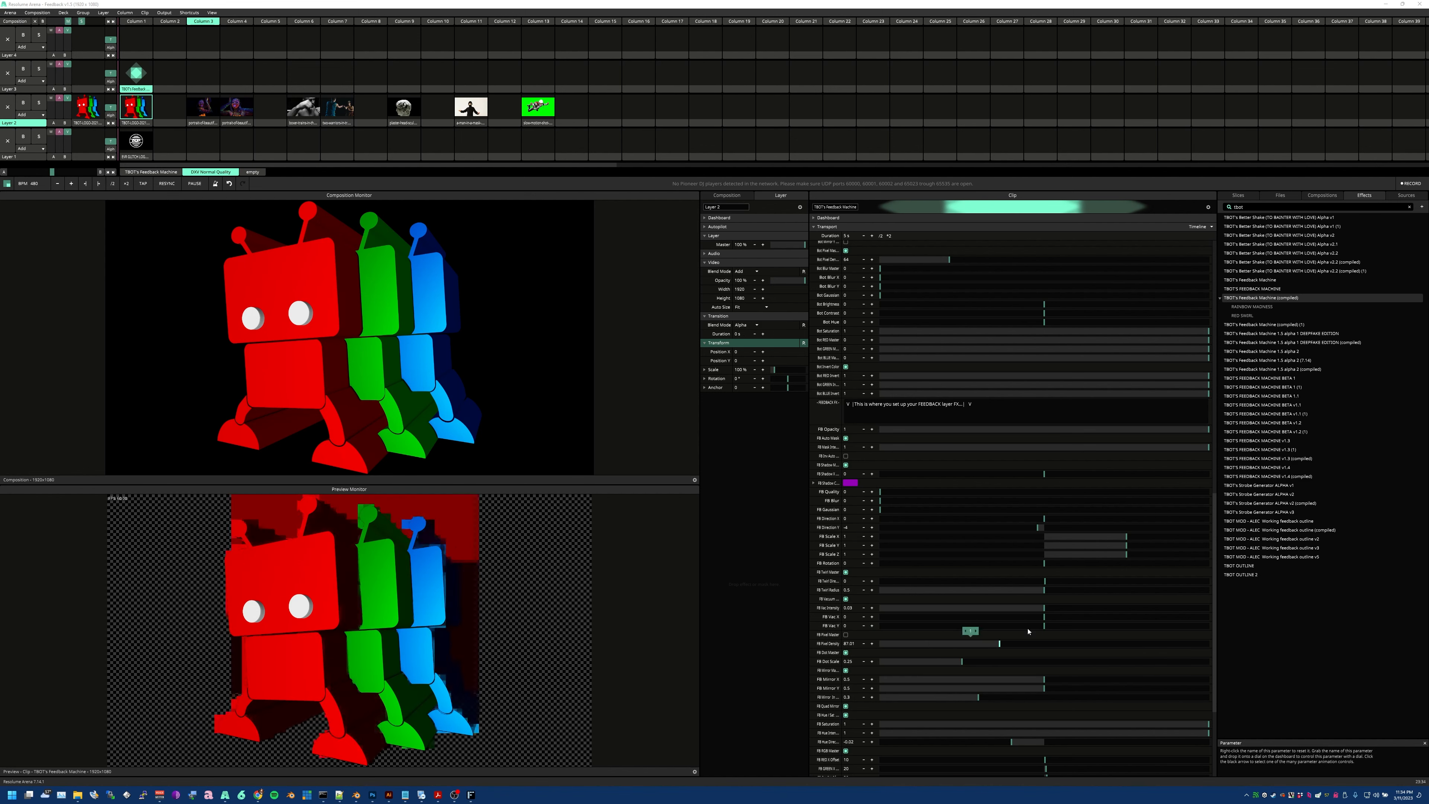
left_click_drag(1199, 645, 826, 644)
Animate FB Pixel Density with Timeline and raise the animation speed close to its maximum.
left_click(813, 644)
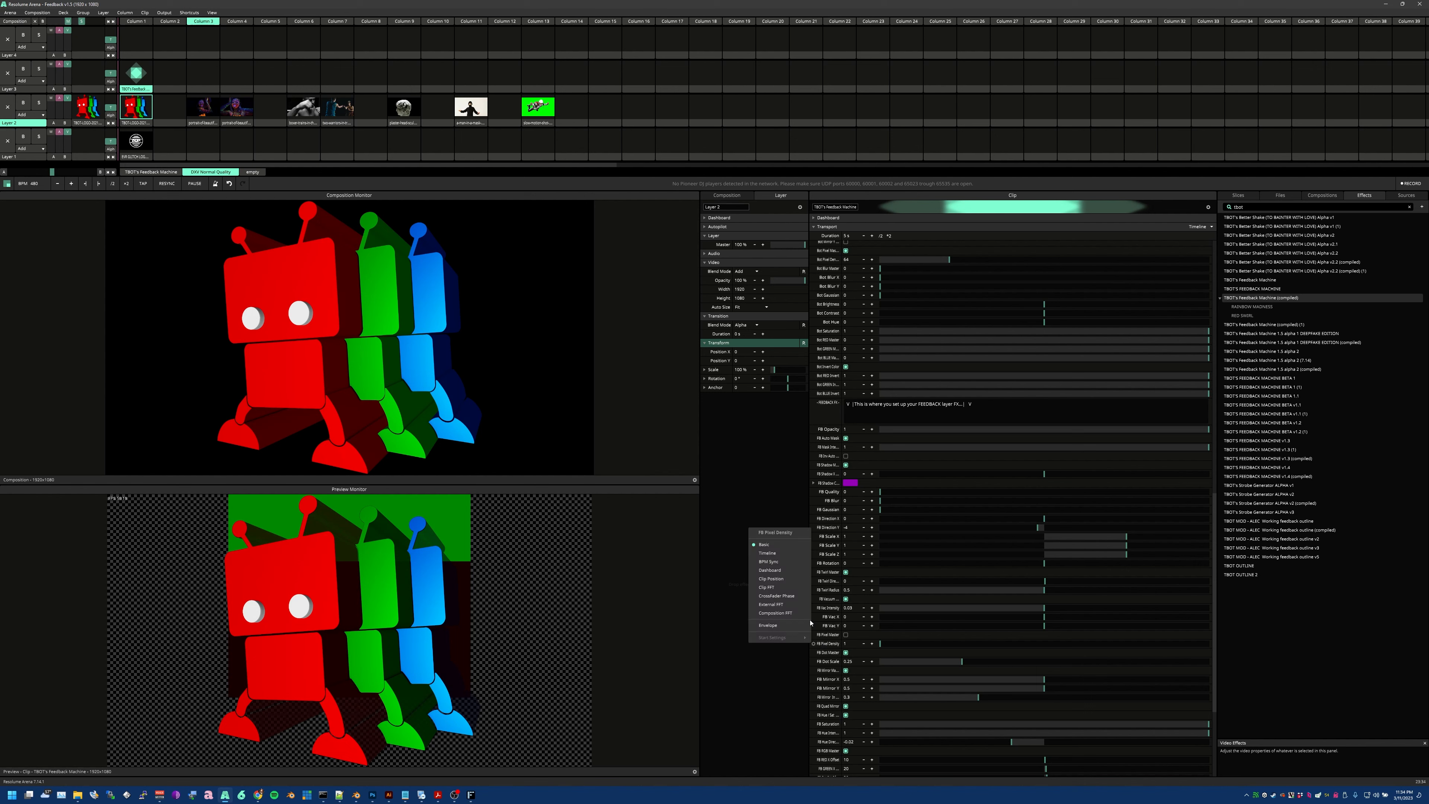
left_click(774, 554)
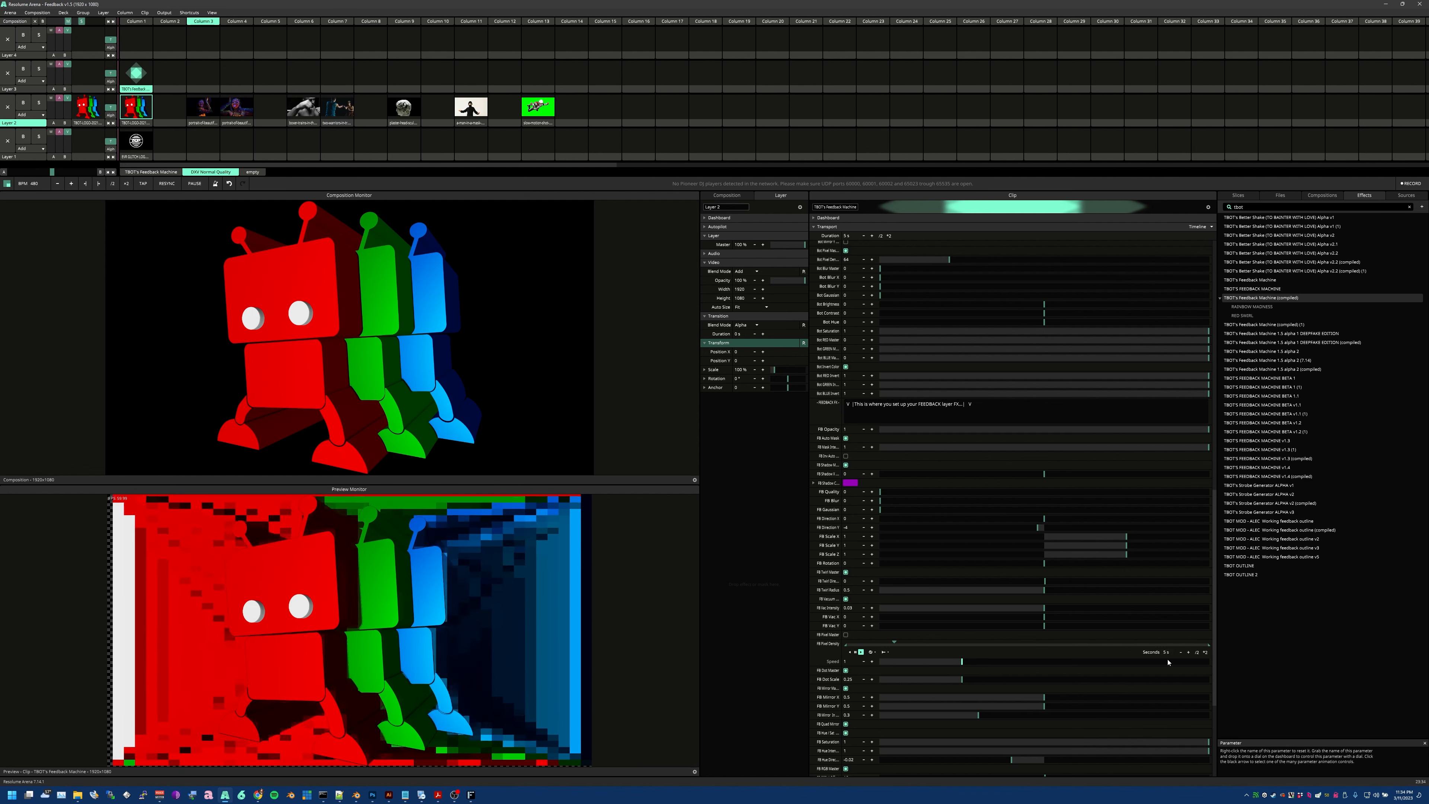
left_click_drag(1168, 662, 1208, 665)
Try FB Dot Scale at about 0.05 with the checkbox above it cleared, combined with a larger FB Scale, and restore the scale to 1.
left_click(846, 671)
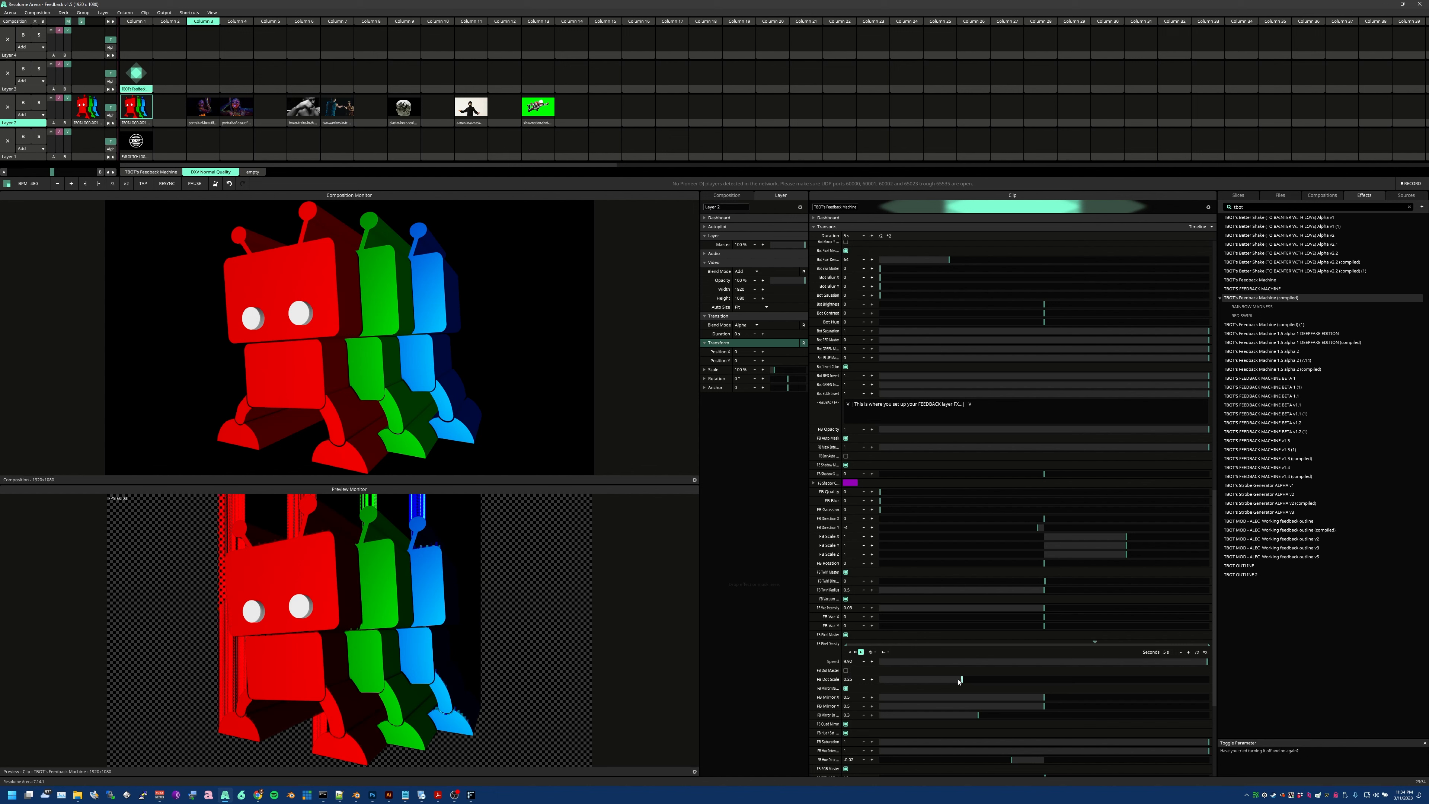
left_click_drag(960, 681, 898, 694)
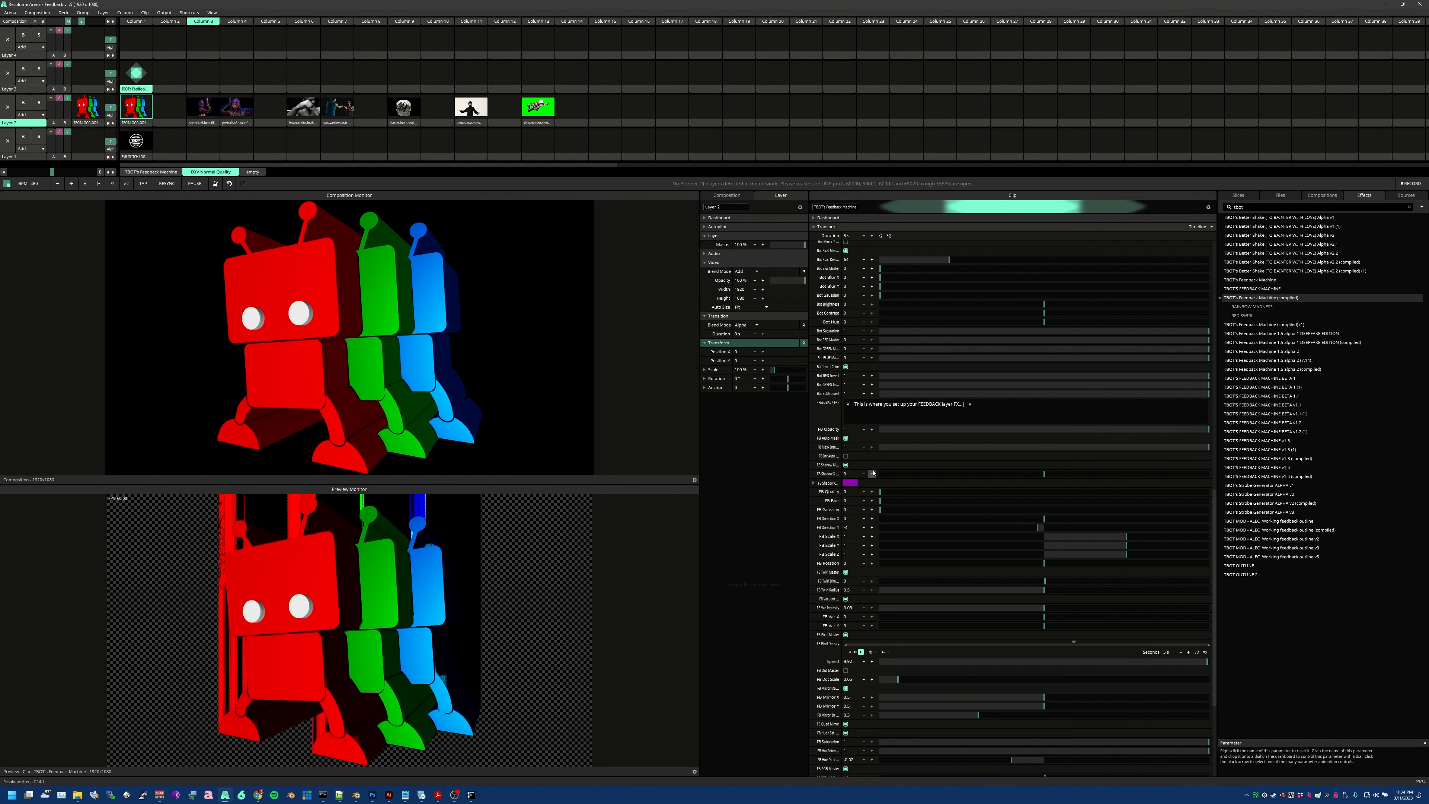
scroll(919, 419, "up", 2)
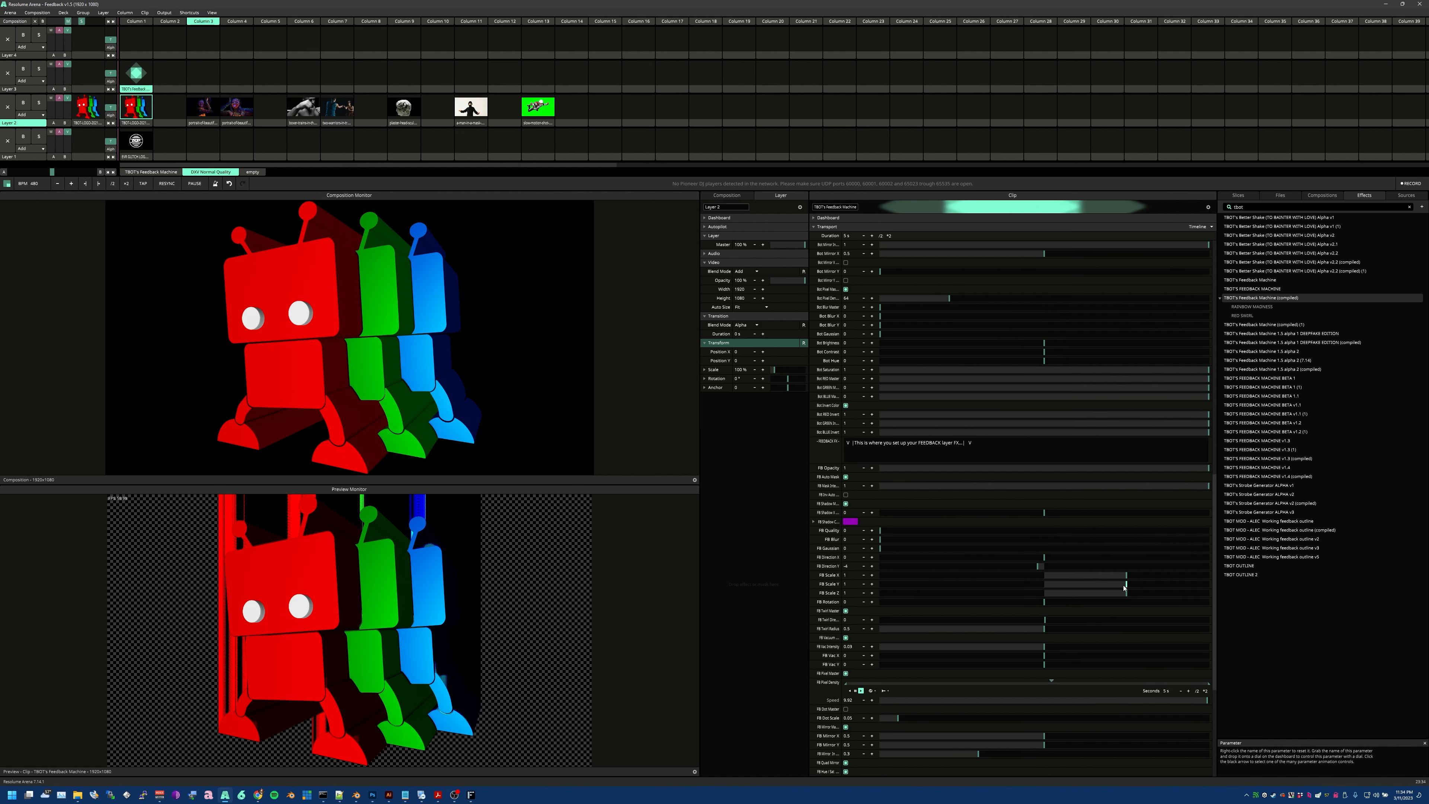
left_click_drag(1125, 590, 1227, 618)
left_click_drag(1170, 617, 1101, 601)
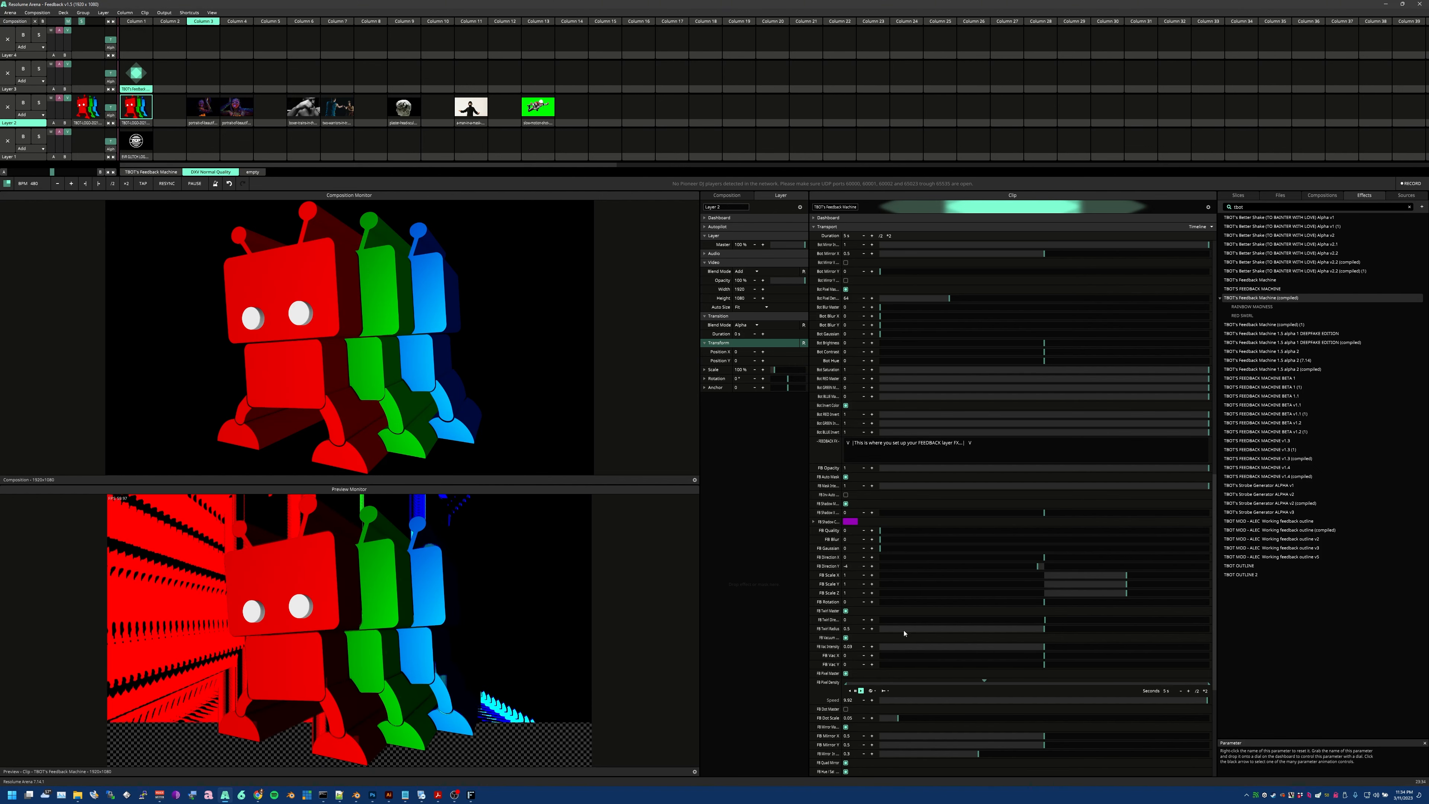
Set FB Dot Scale to about 0.07 and select the checkbox above it again.
scroll(856, 652, "down", 3)
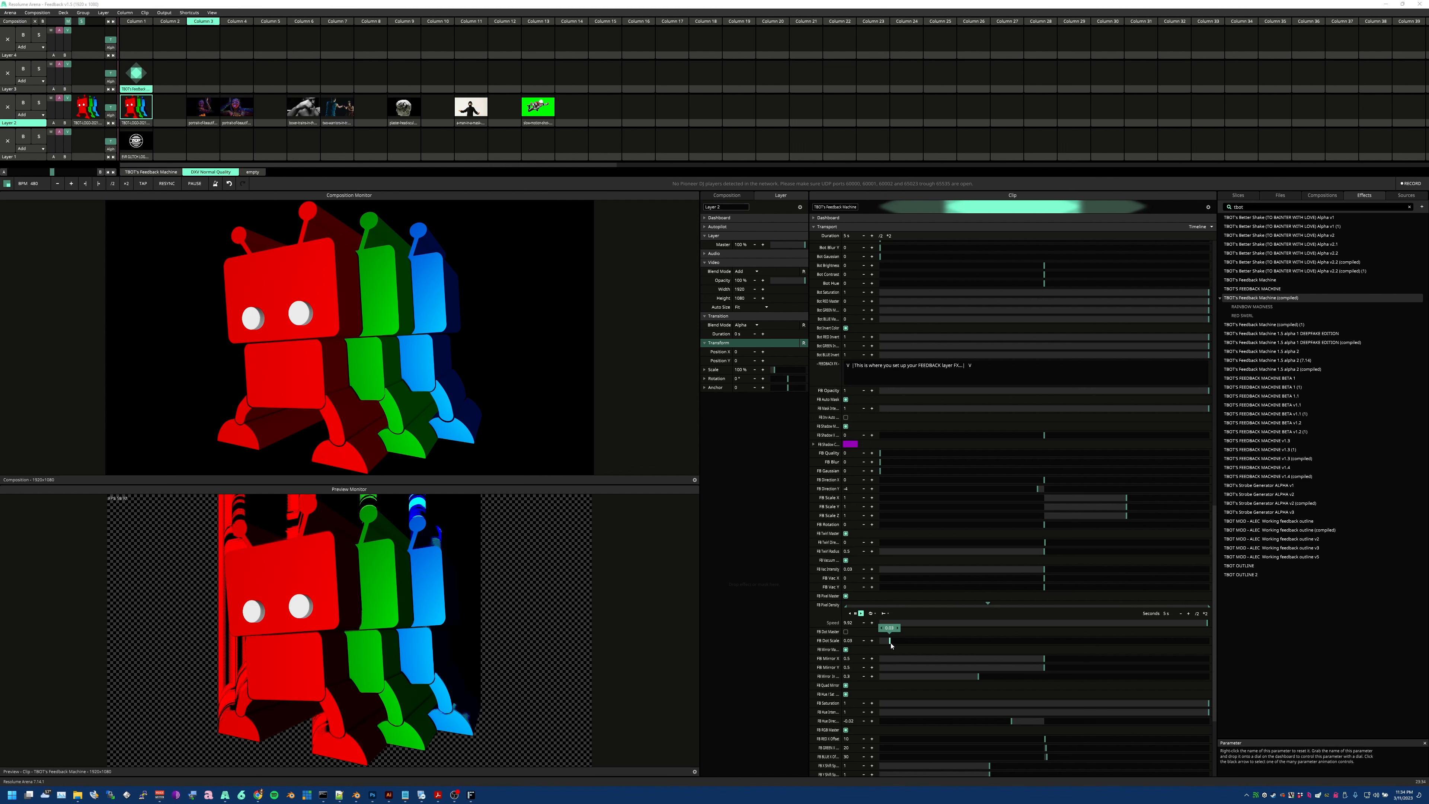
left_click_drag(899, 640, 903, 640)
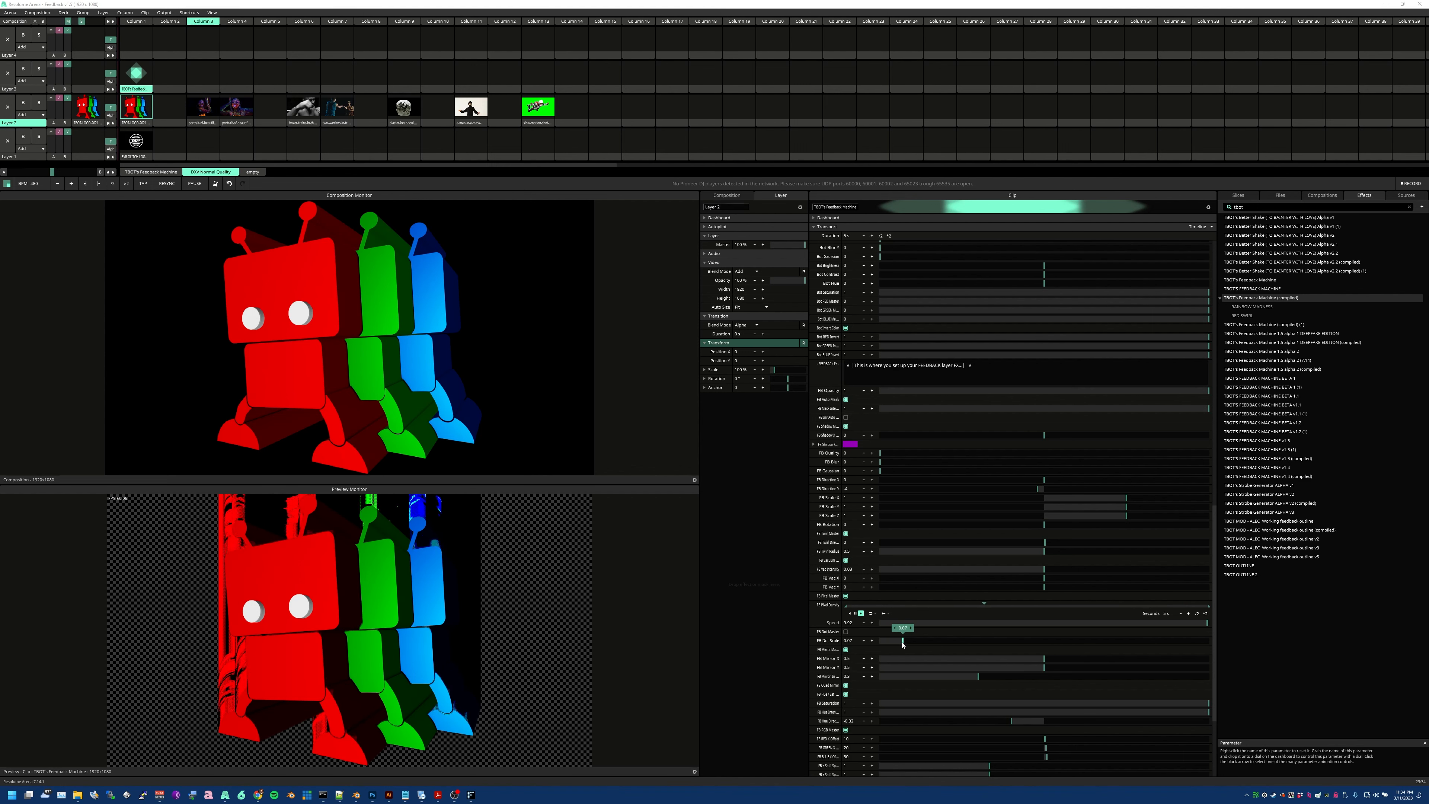
left_click(846, 632)
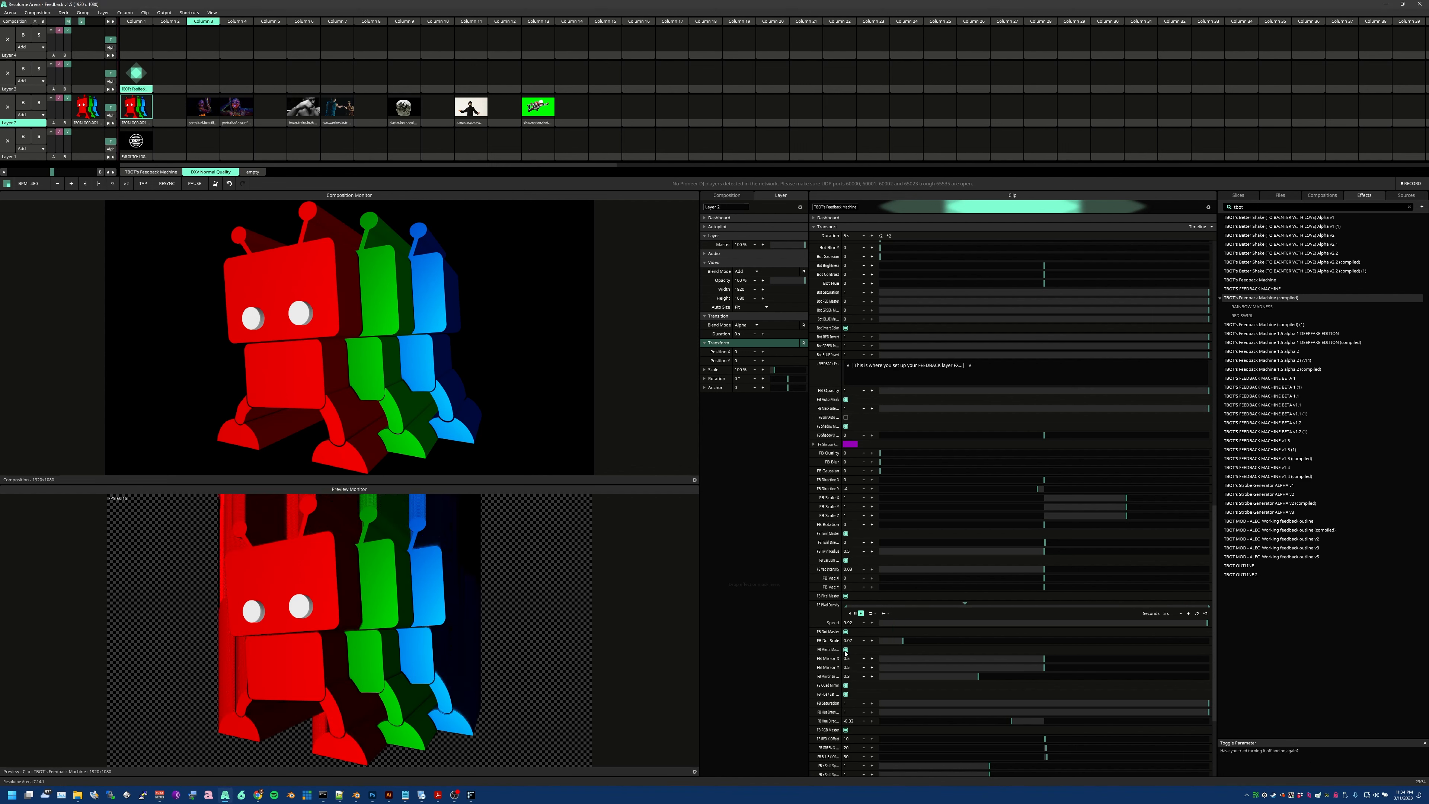
Try the feedback mirror with different FB Mirror amounts and the FB Quad Mirror checkbox cleared, restoring the mirror settings.
left_click(846, 650)
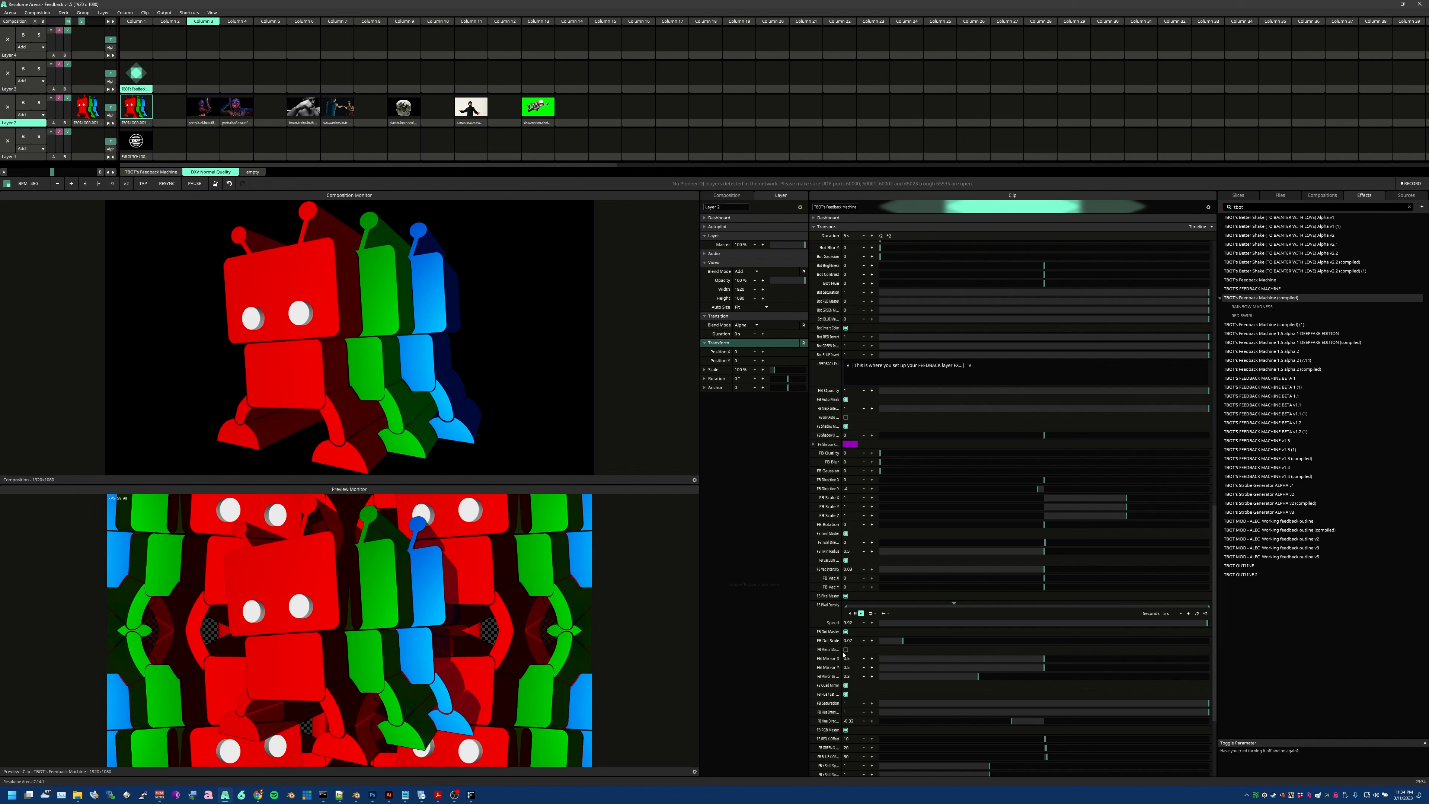
left_click_drag(1044, 658, 967, 668)
right_click(1087, 668)
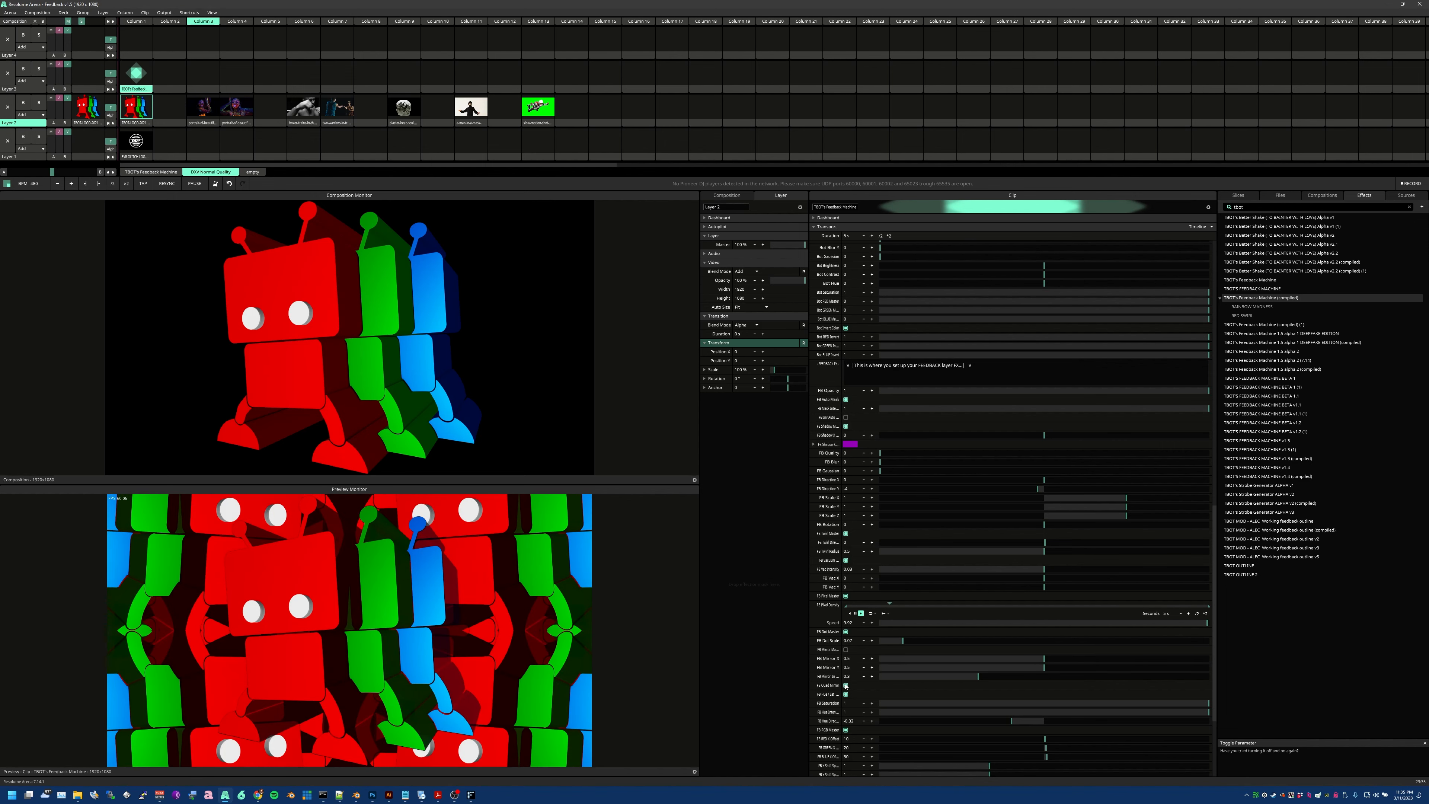
left_click(846, 649)
left_click(846, 685)
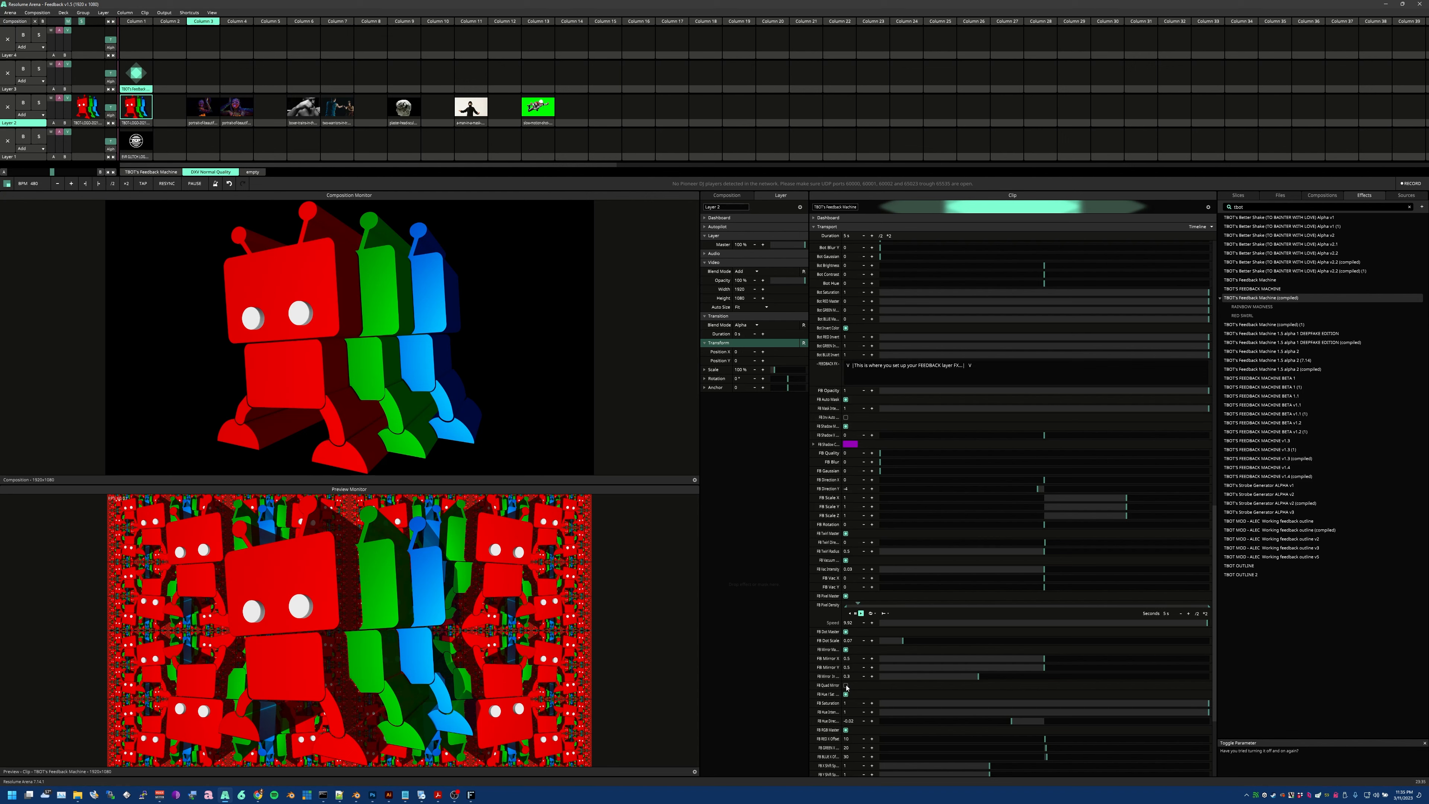
left_click(845, 685)
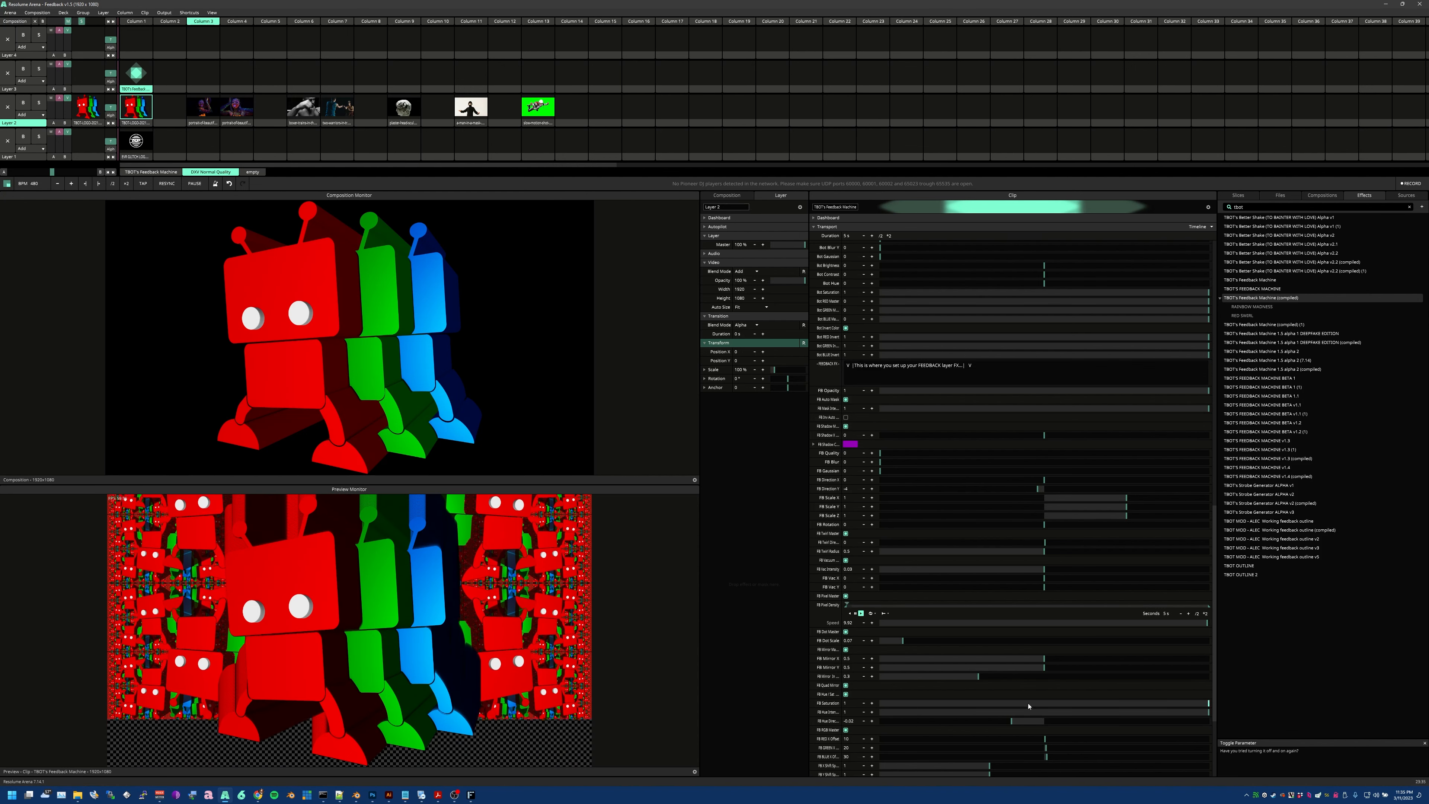
Try FB Saturation at 0 with the checkbox above it cleared, switching the FB Quad Mirror checkbox off and on.
left_click_drag(1193, 704, 881, 703)
left_click(845, 694)
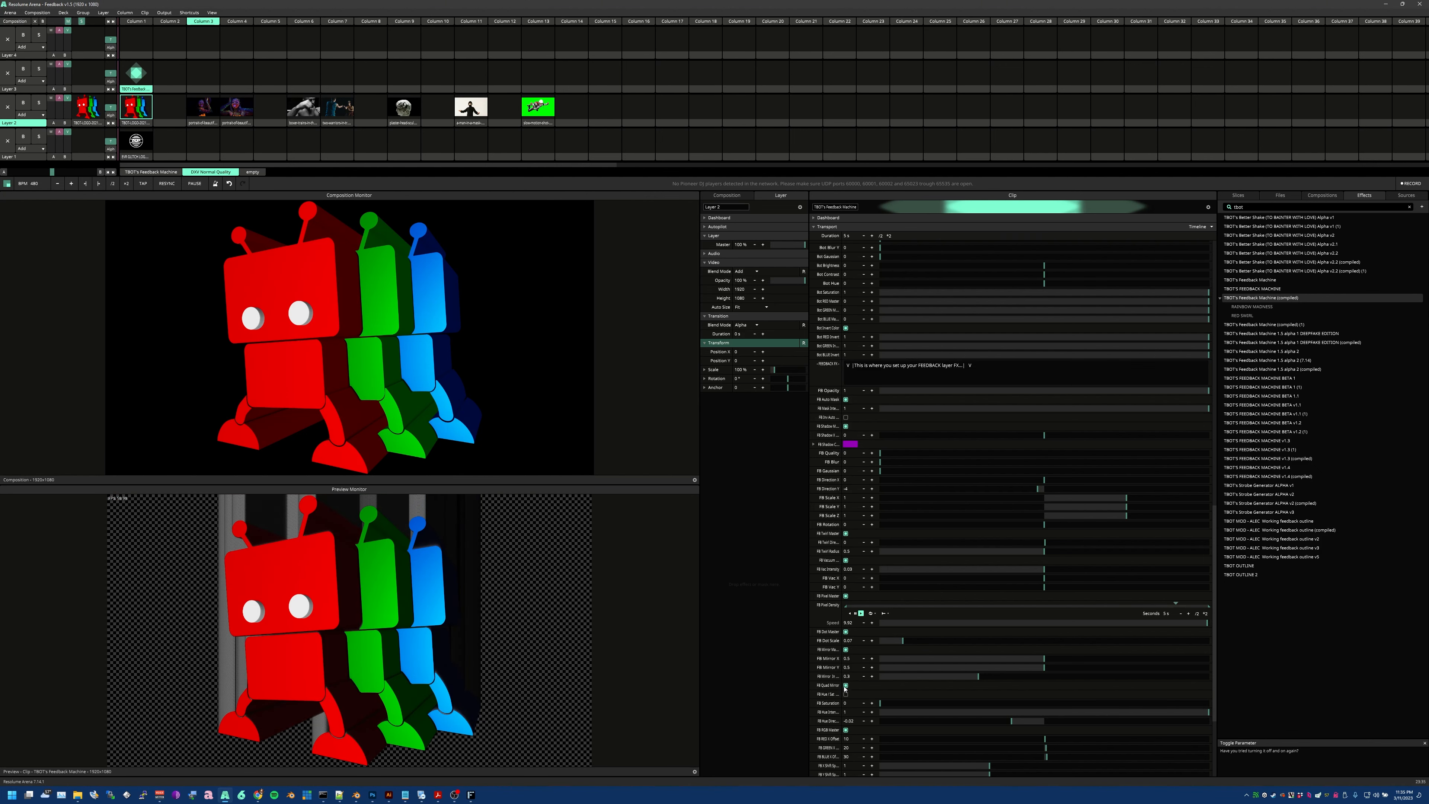
left_click(846, 687)
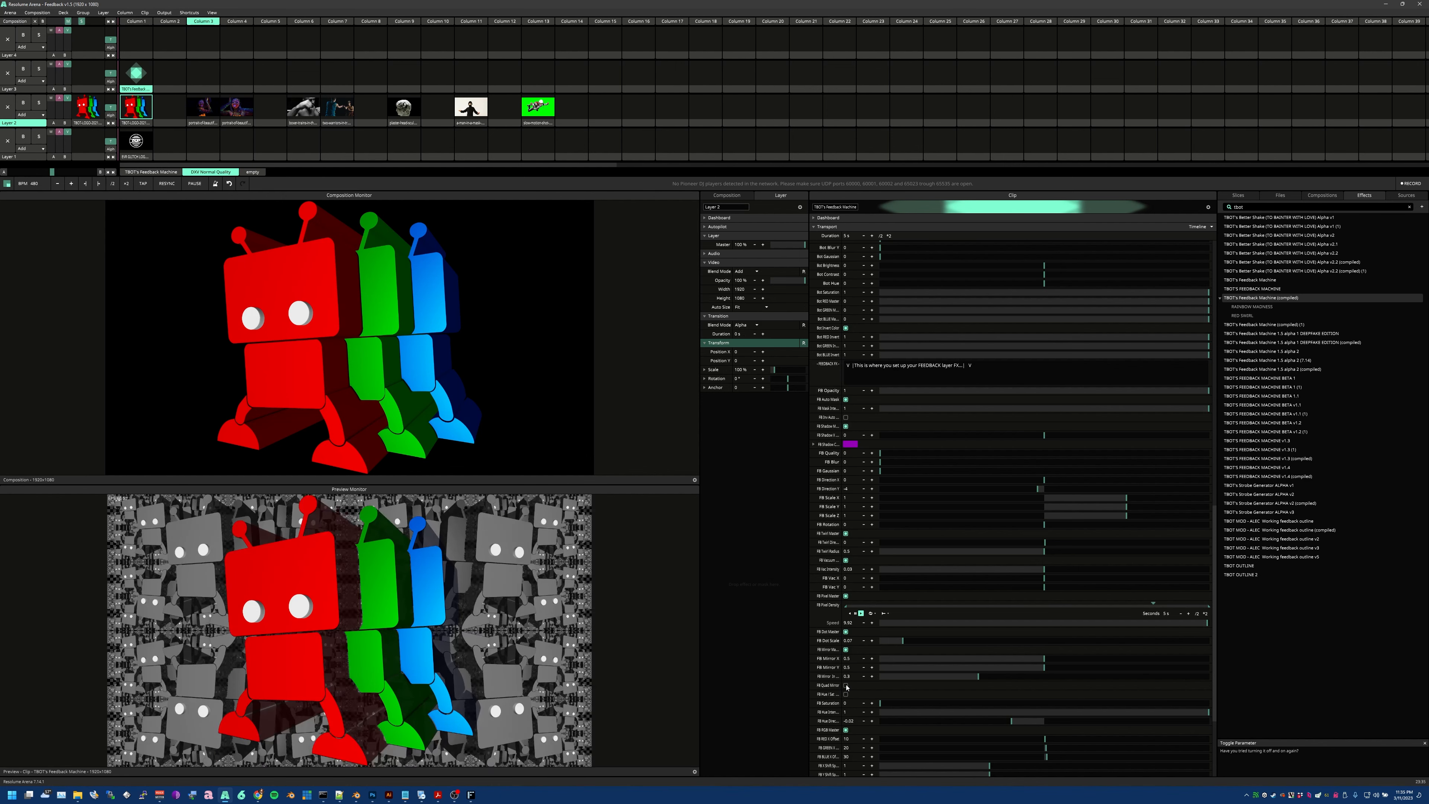
left_click(846, 686)
left_click(846, 686)
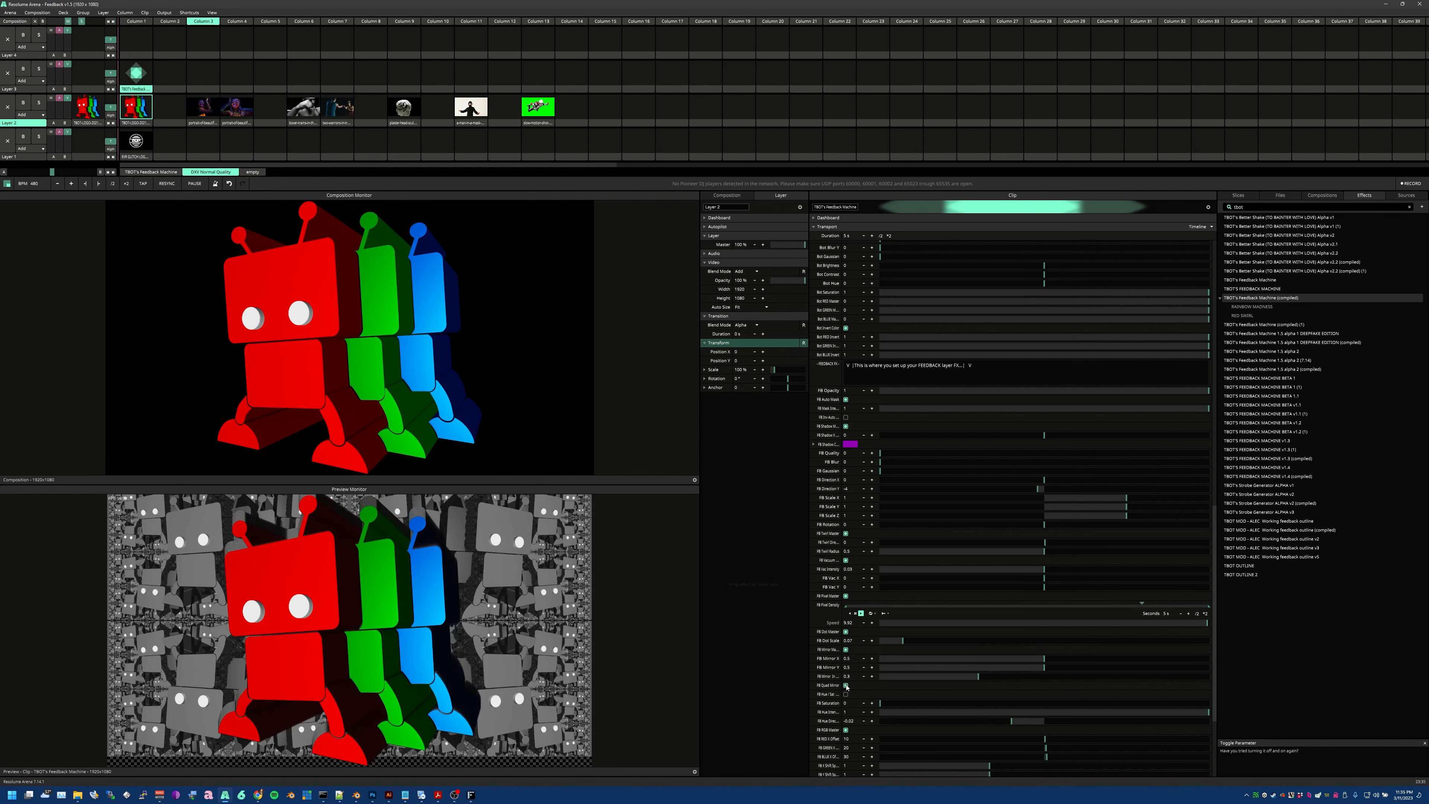
Toggle the FB Quad Mirror checkbox with FB Saturation at about 0.46, leave it cleared, and toggle the checkbox above FB Saturation.
left_click(846, 686)
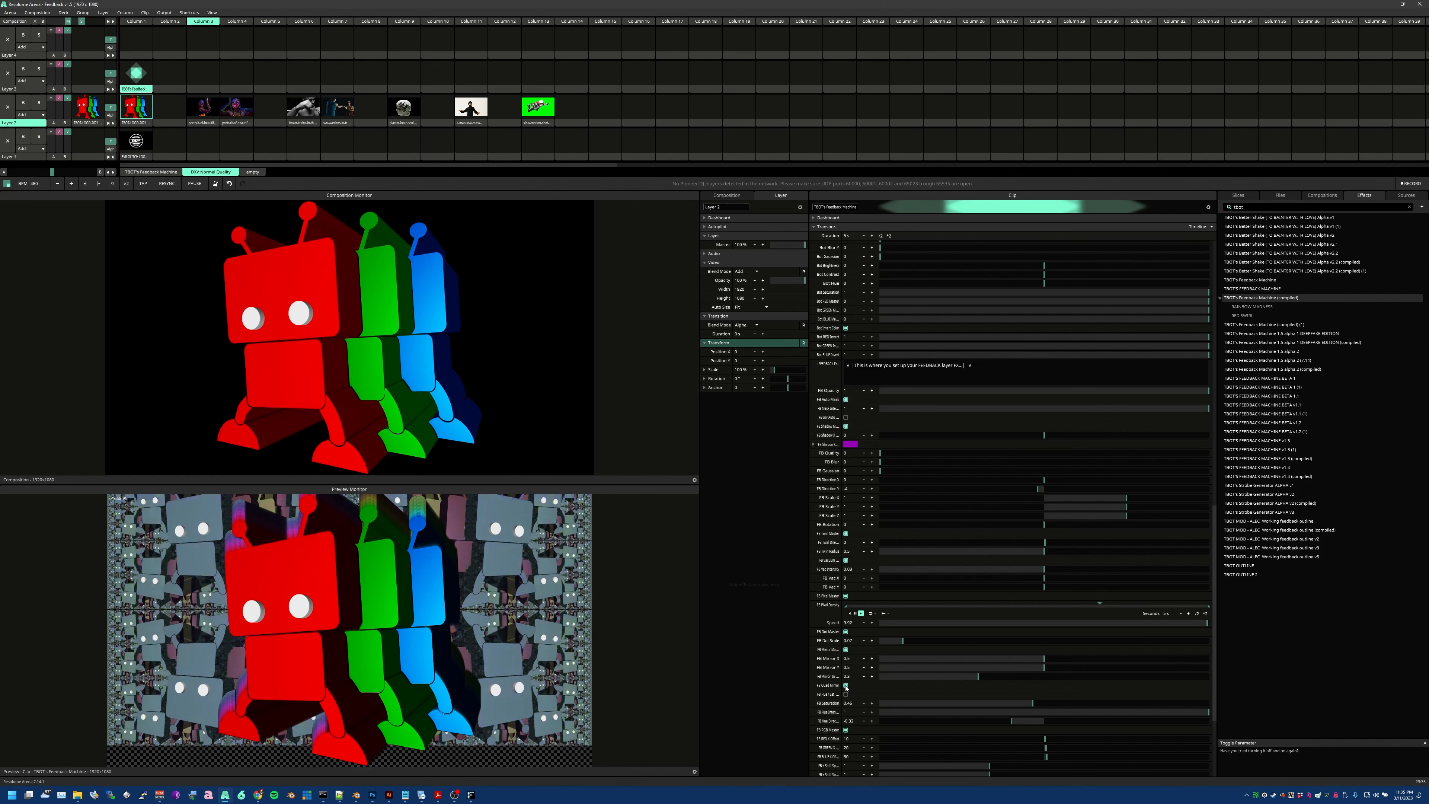
left_click(845, 685)
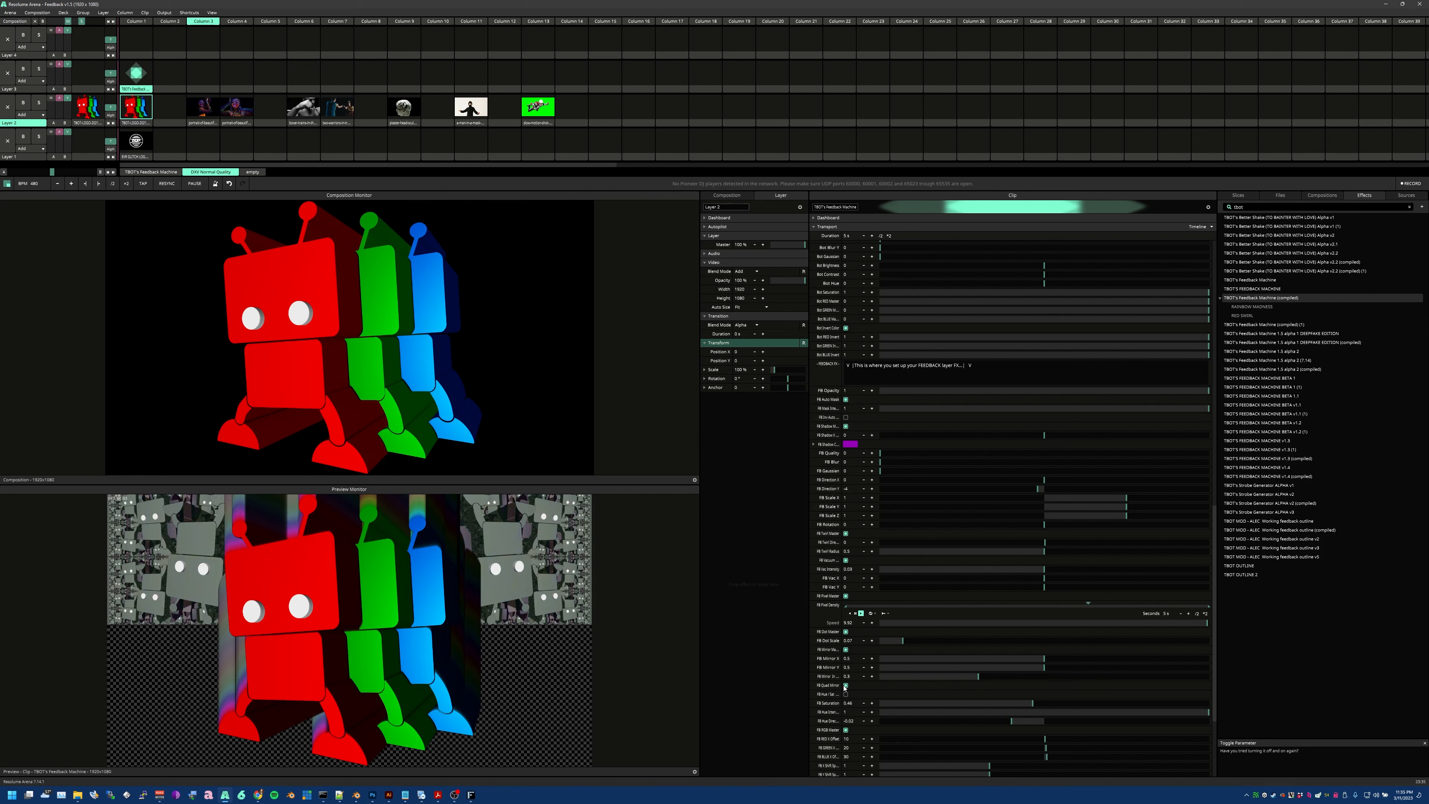
left_click(846, 686)
left_click(846, 695)
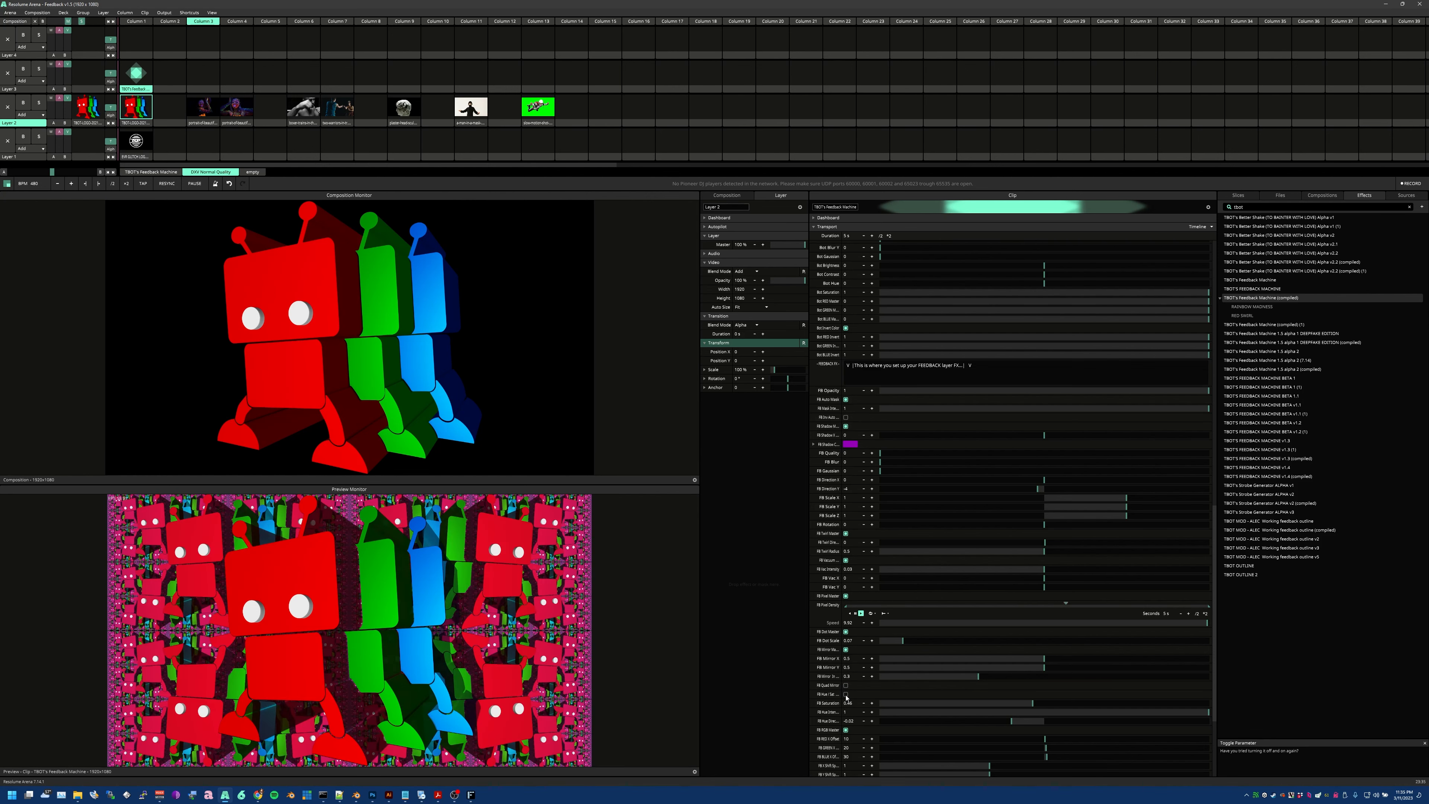
Select the FB Quad Mirror checkbox, set the second FB Hue slider to 0.1 and clear the checkbox above FB Saturation.
left_click(846, 685)
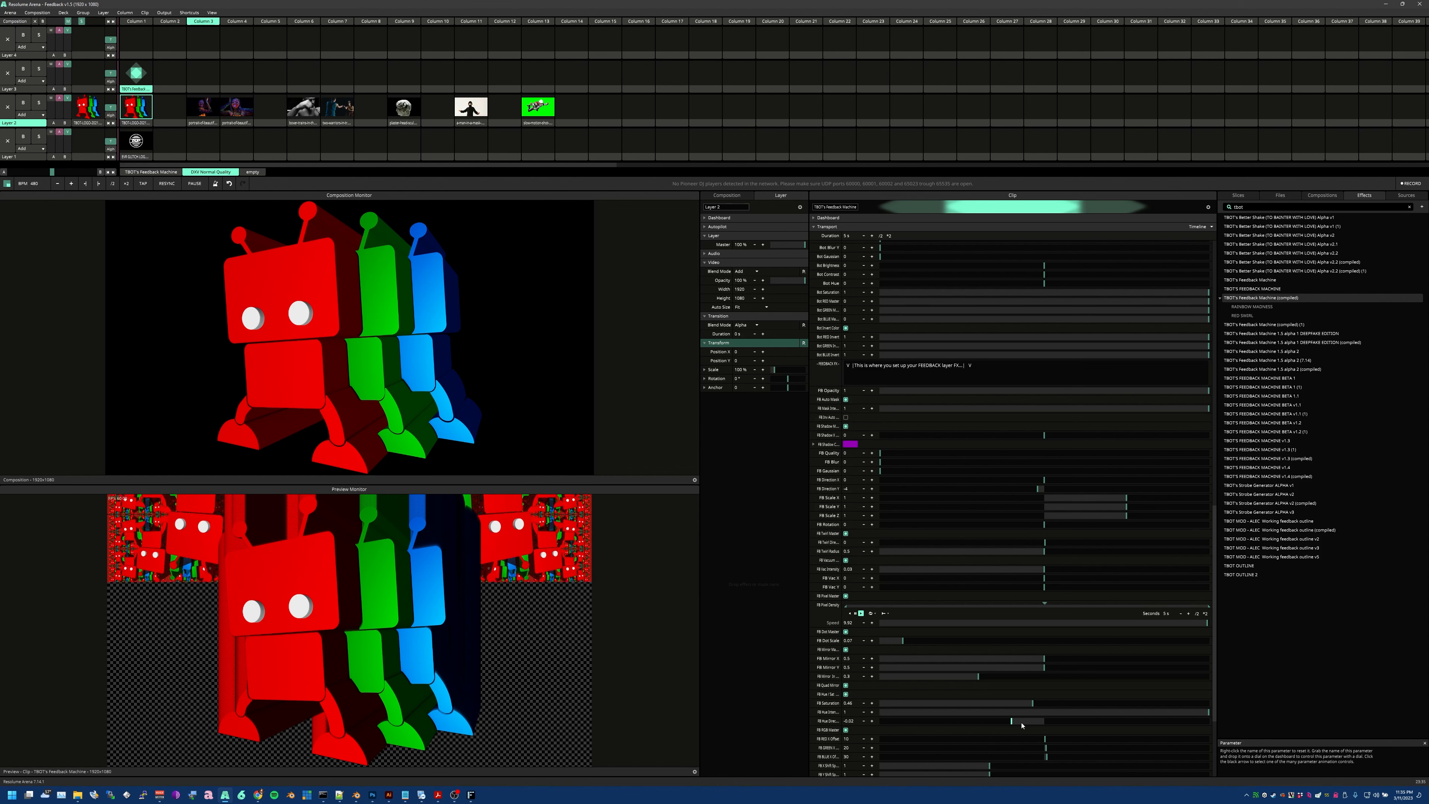
mouse_move(1012, 721)
left_click_drag(1012, 721, 1211, 710)
left_click(846, 695)
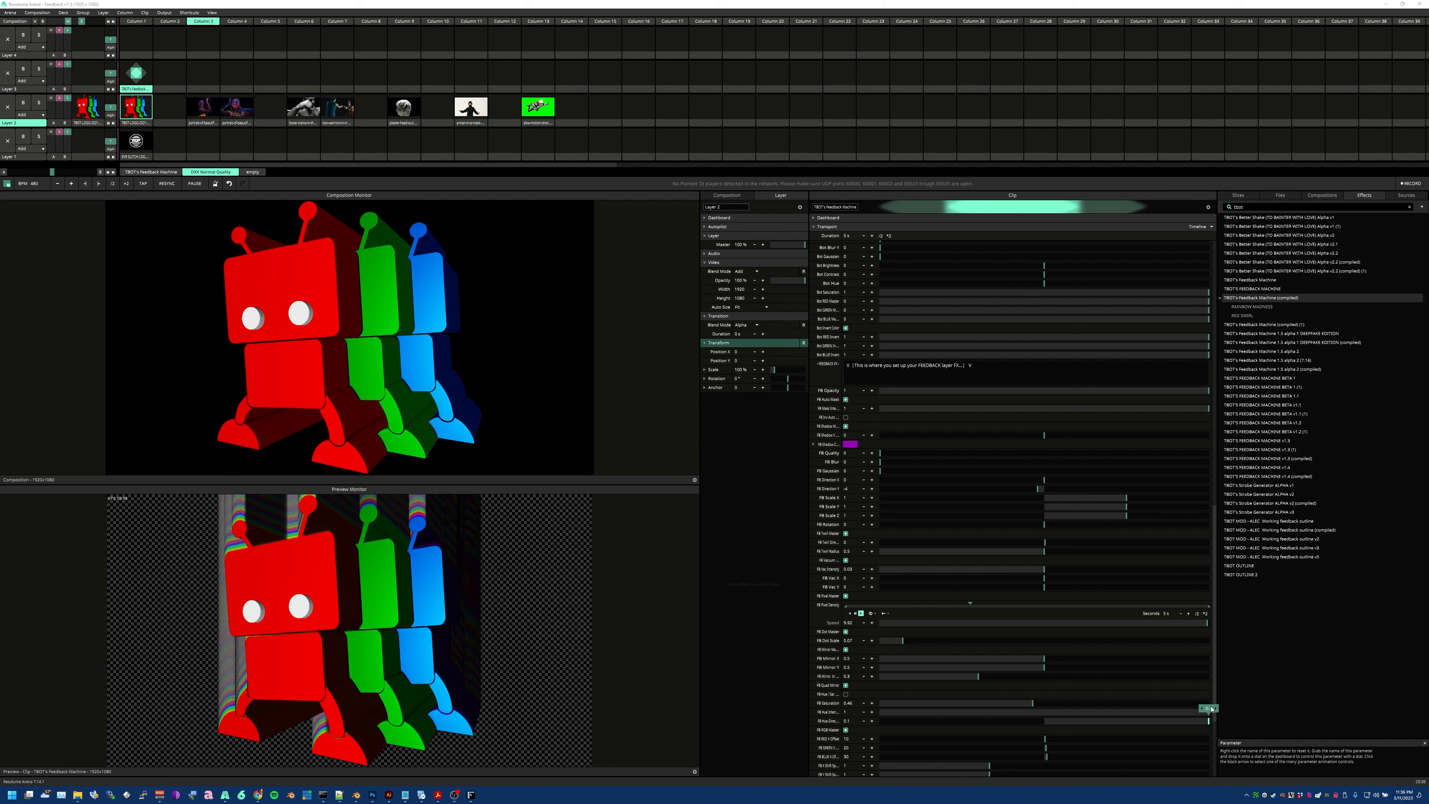
left_click(1315, 703)
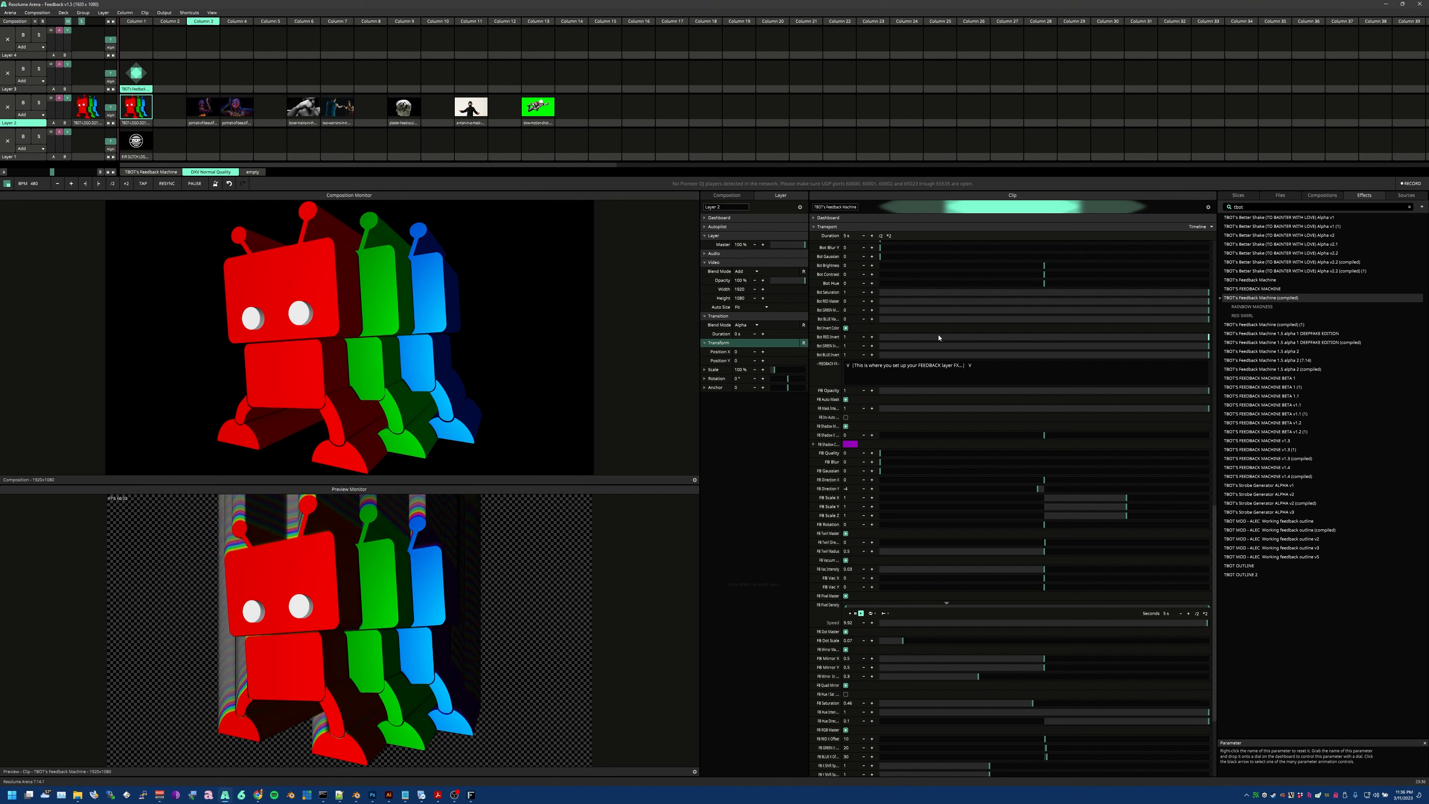
Set FB Direction X to about 31.82 in the feedback layer settings.
scroll(950, 339, "up", 3)
scroll(983, 407, "down", 1)
scroll(983, 413, "up", 6)
left_click_drag(1043, 693, 1097, 759)
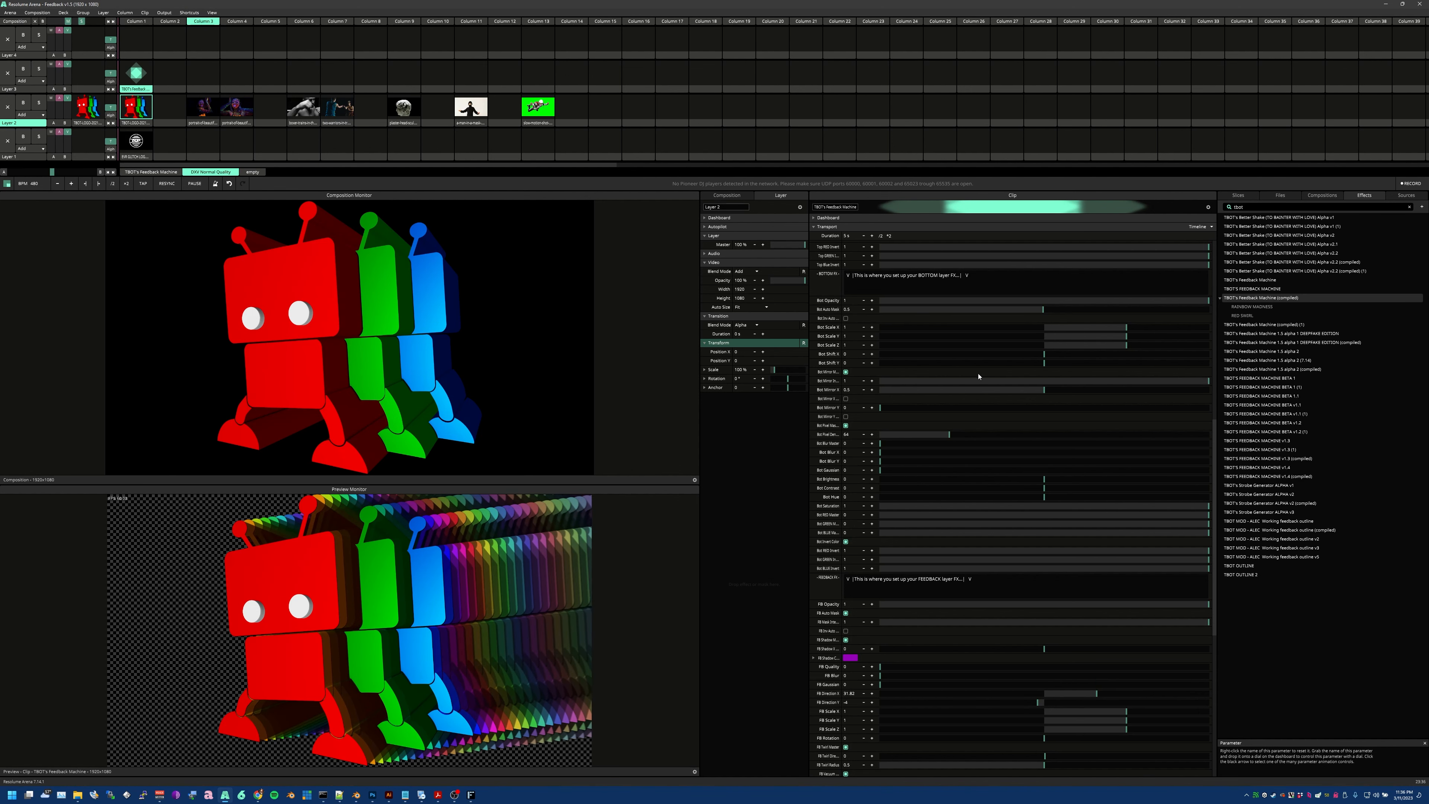
Try a Top Shift X of about 15.87 in the top layer settings.
scroll(979, 377, "up", 6)
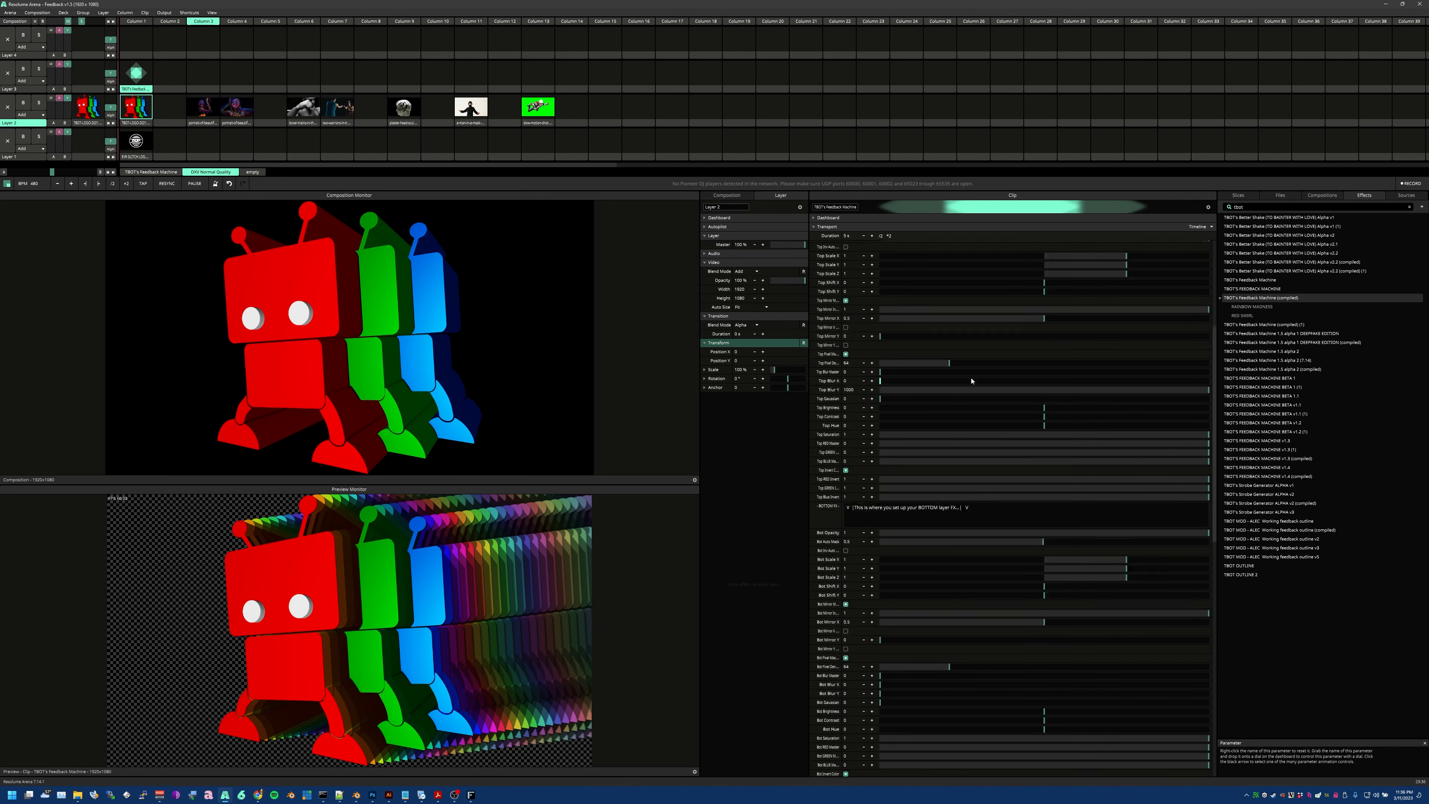
scroll(972, 381, "up", 4)
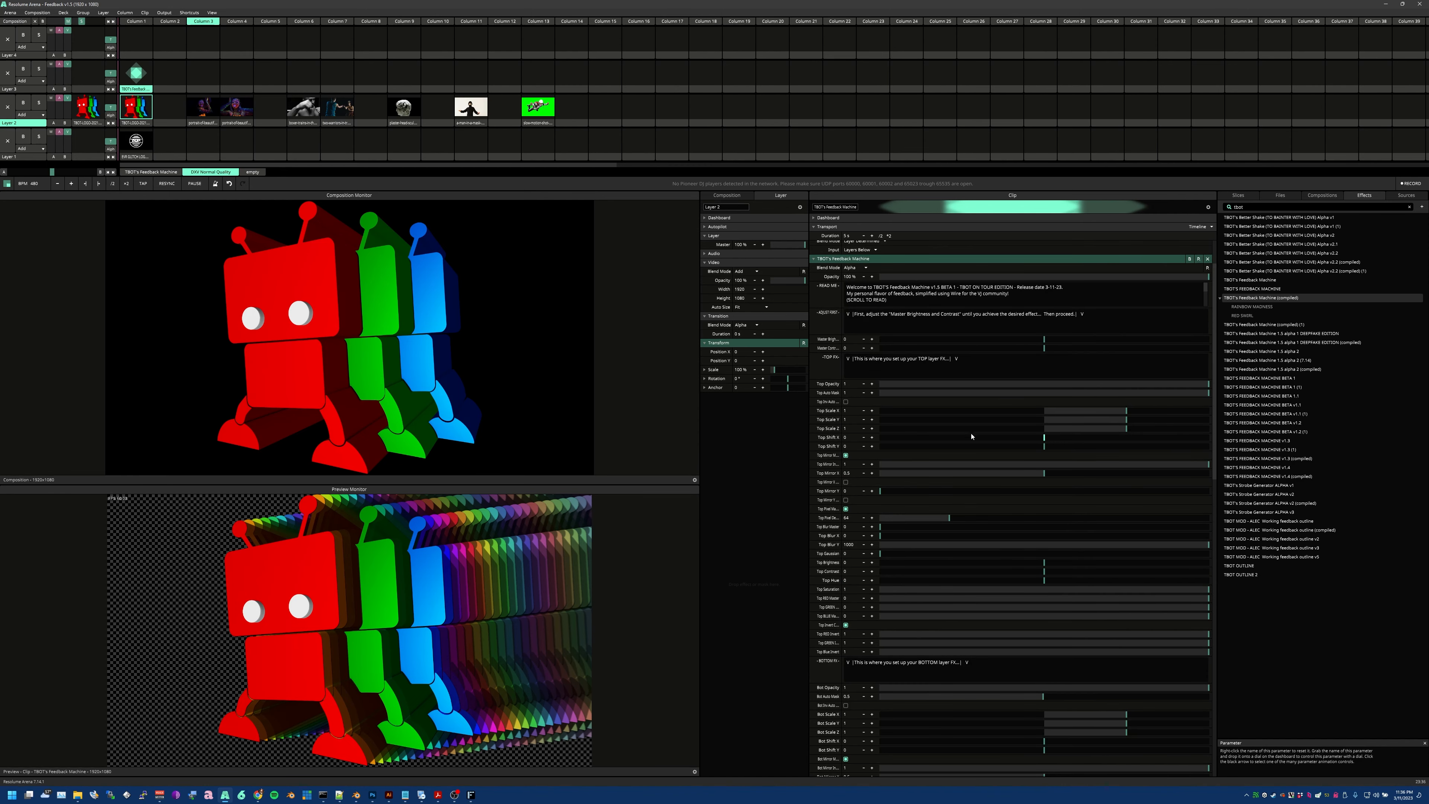
scroll(972, 436, "down", 20)
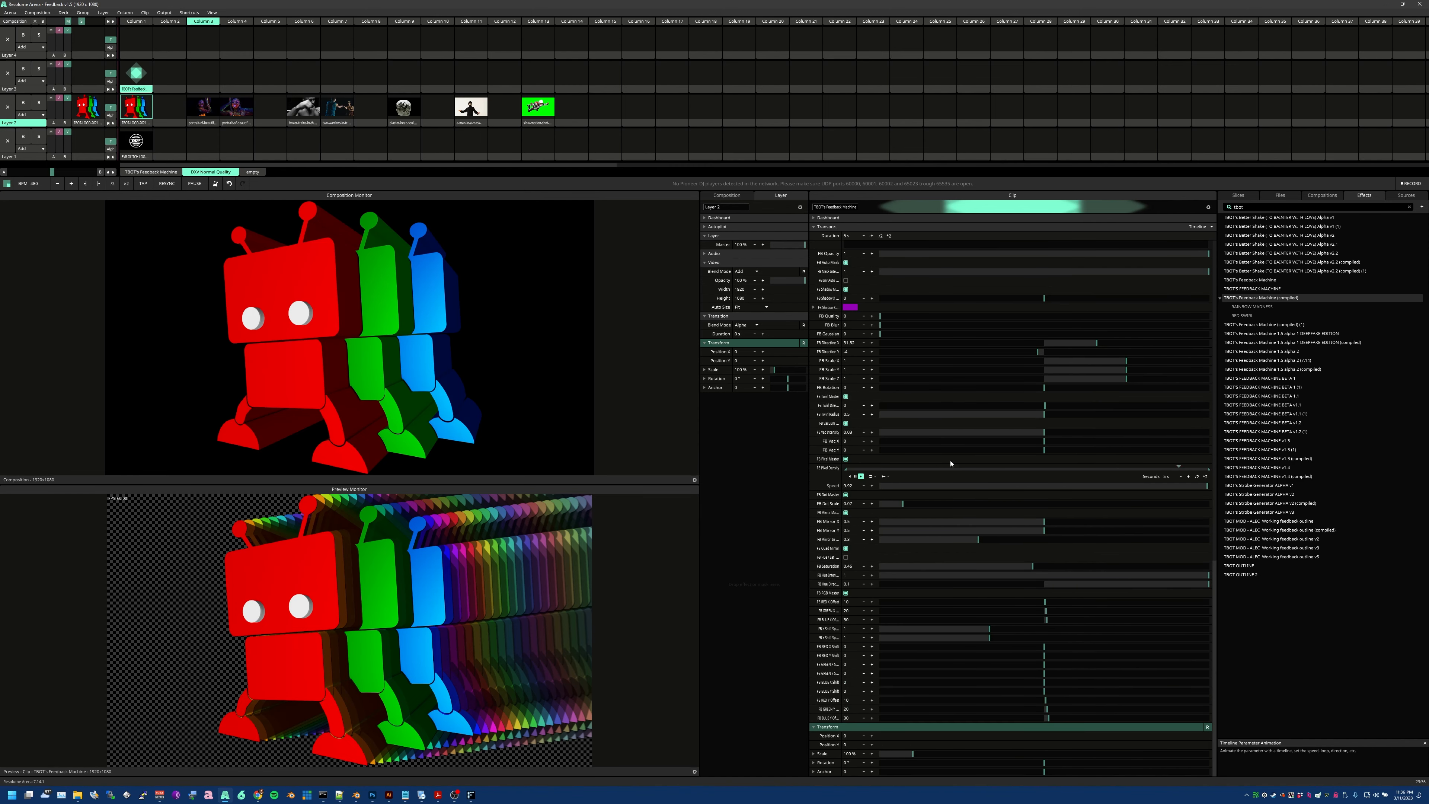
scroll(958, 330, "up", 11)
scroll(959, 332, "up", 9)
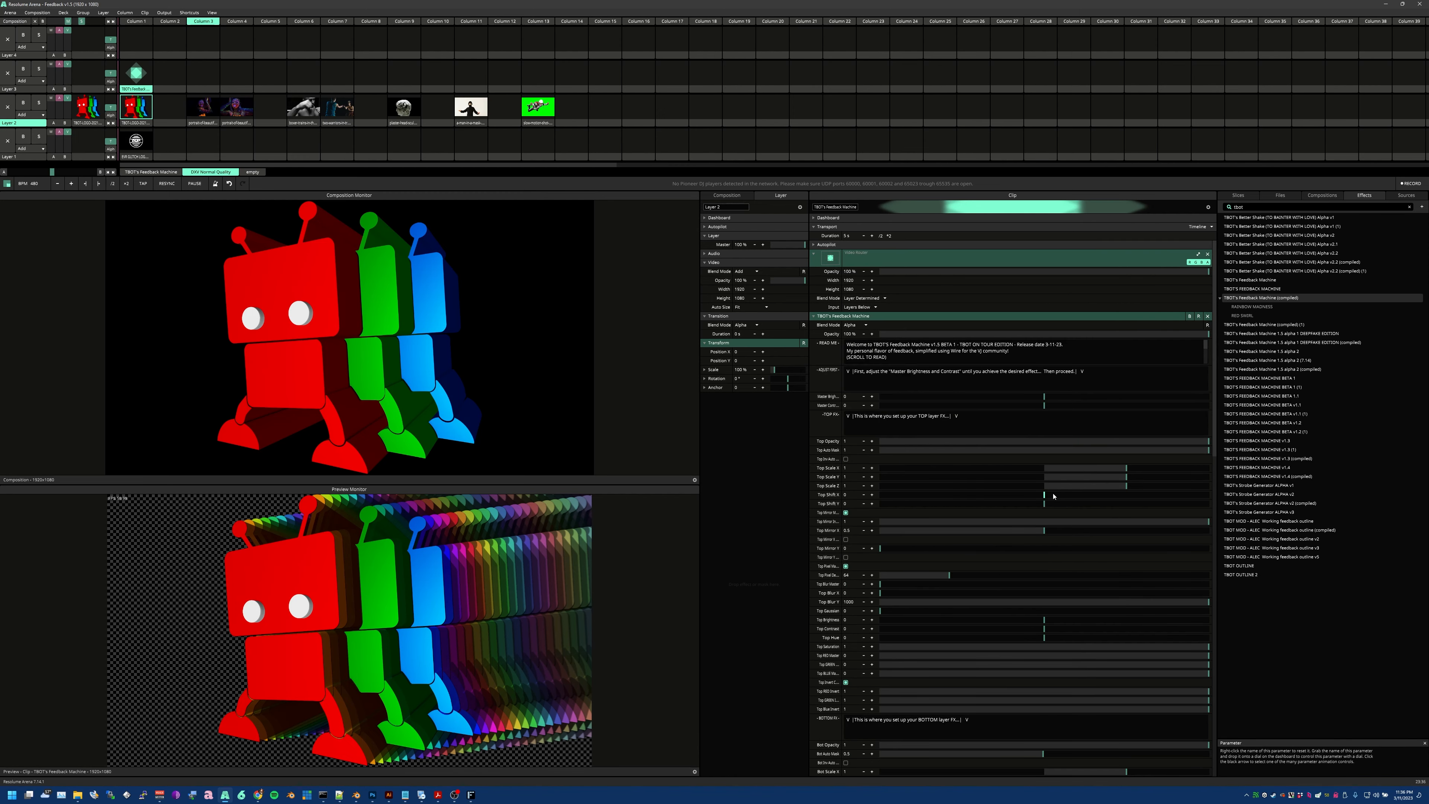
mouse_move(1053, 496)
left_mouse_down()
mouse_move(1091, 492)
mouse_move(1013, 500)
mouse_move(1095, 498)
mouse_move(966, 498)
mouse_move(1094, 506)
mouse_move(985, 486)
mouse_move(1045, 474)
left_mouse_up()
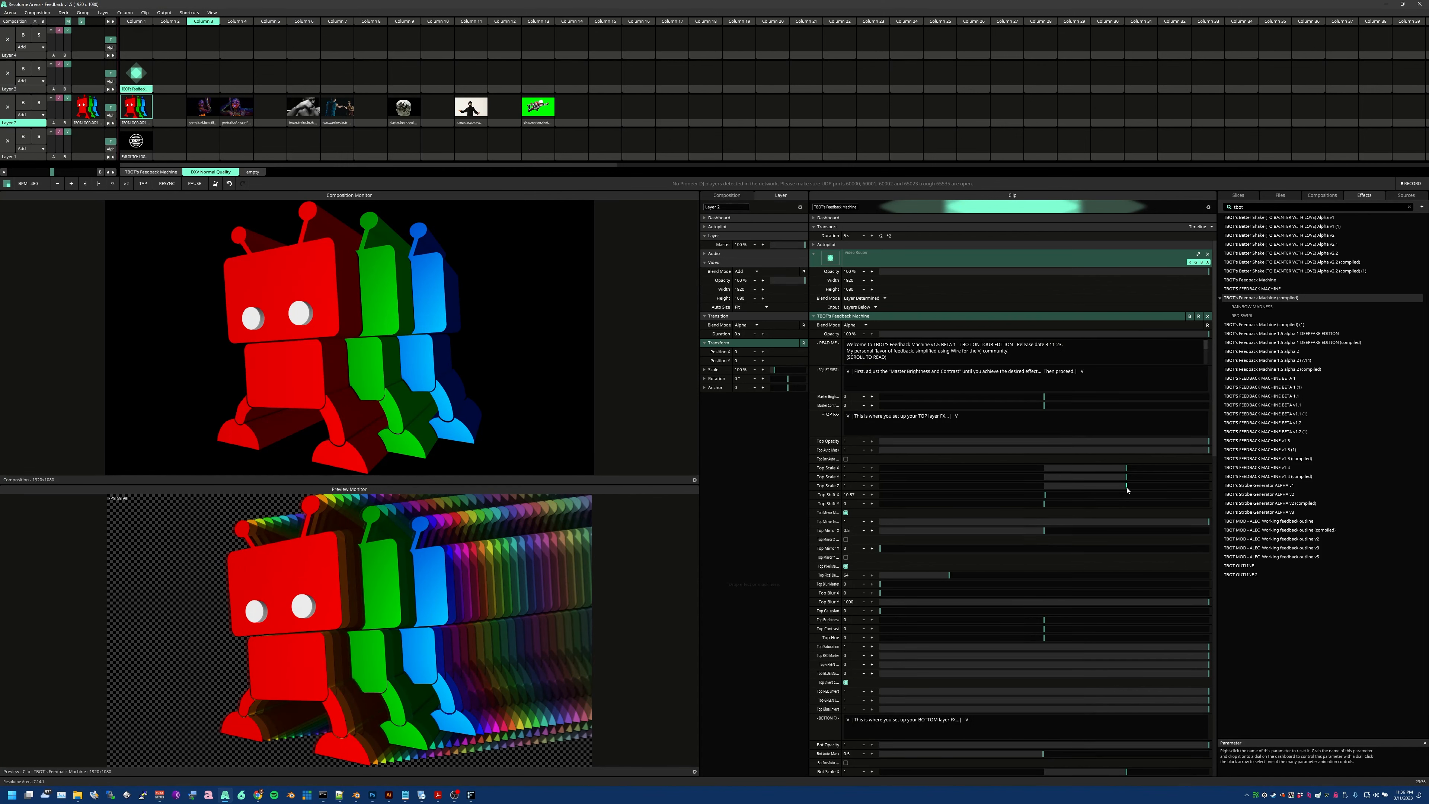
Set the second FB Hue slider to -0.02, clear the FB RGB Master checkbox and select the checkbox above FB Saturation.
scroll(1045, 501, "down", 15)
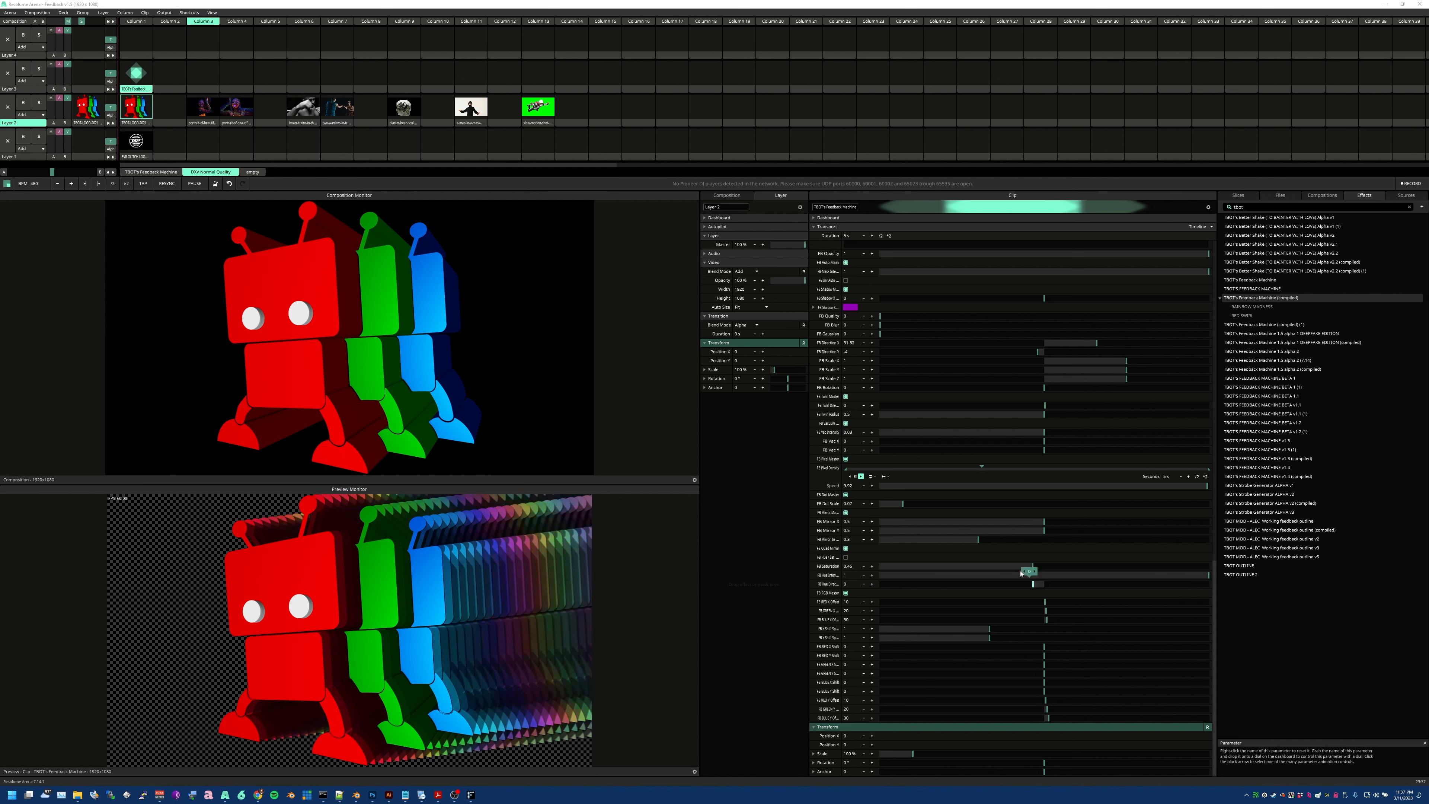
left_click_drag(1007, 584, 1042, 587)
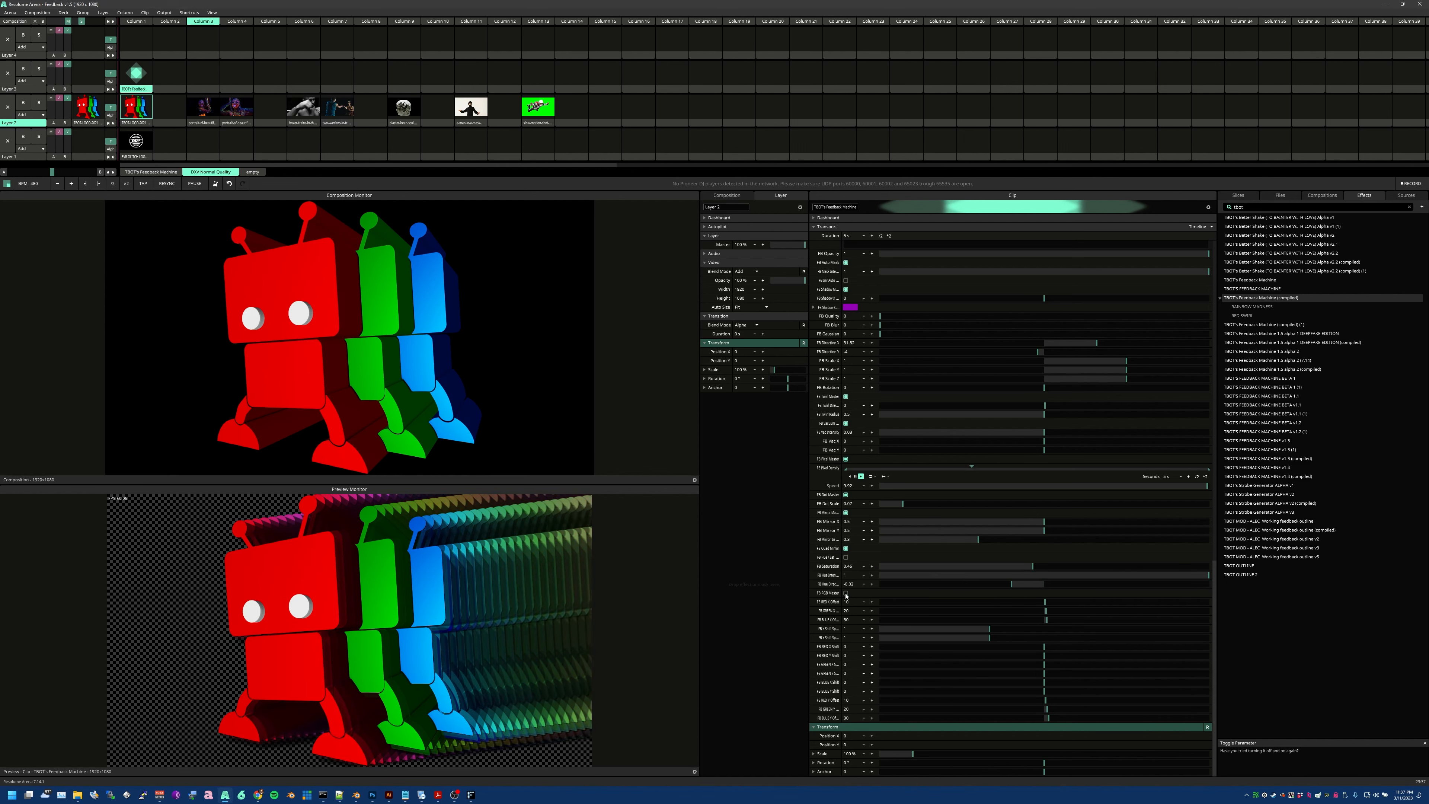
left_click(846, 557)
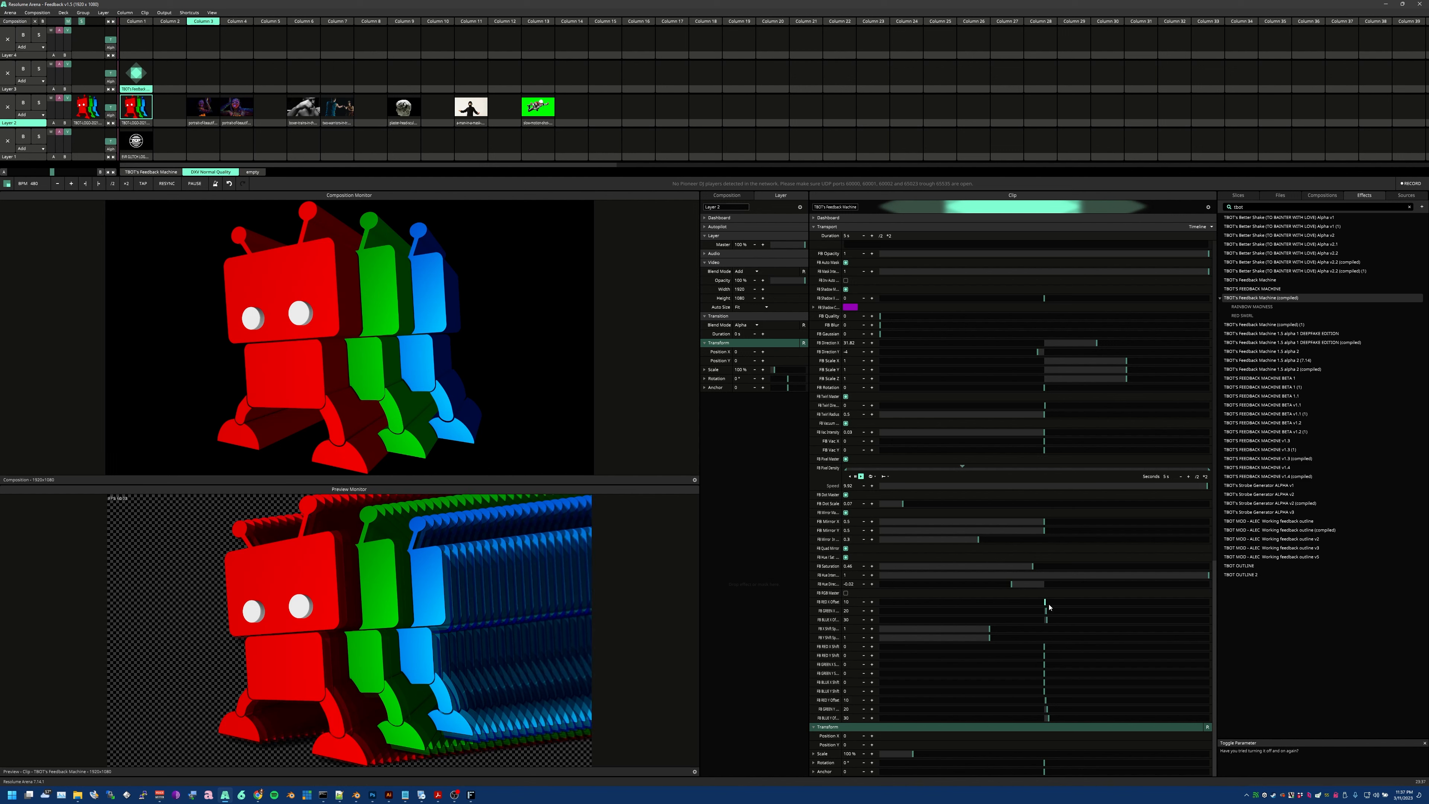
Try feedback RGB offsets of about 790 for red, -715 for green and 502 for blue.
left_click_drag(1050, 607, 1105, 602)
left_click_drag(1046, 611, 983, 611)
left_click_drag(1046, 619, 1087, 620)
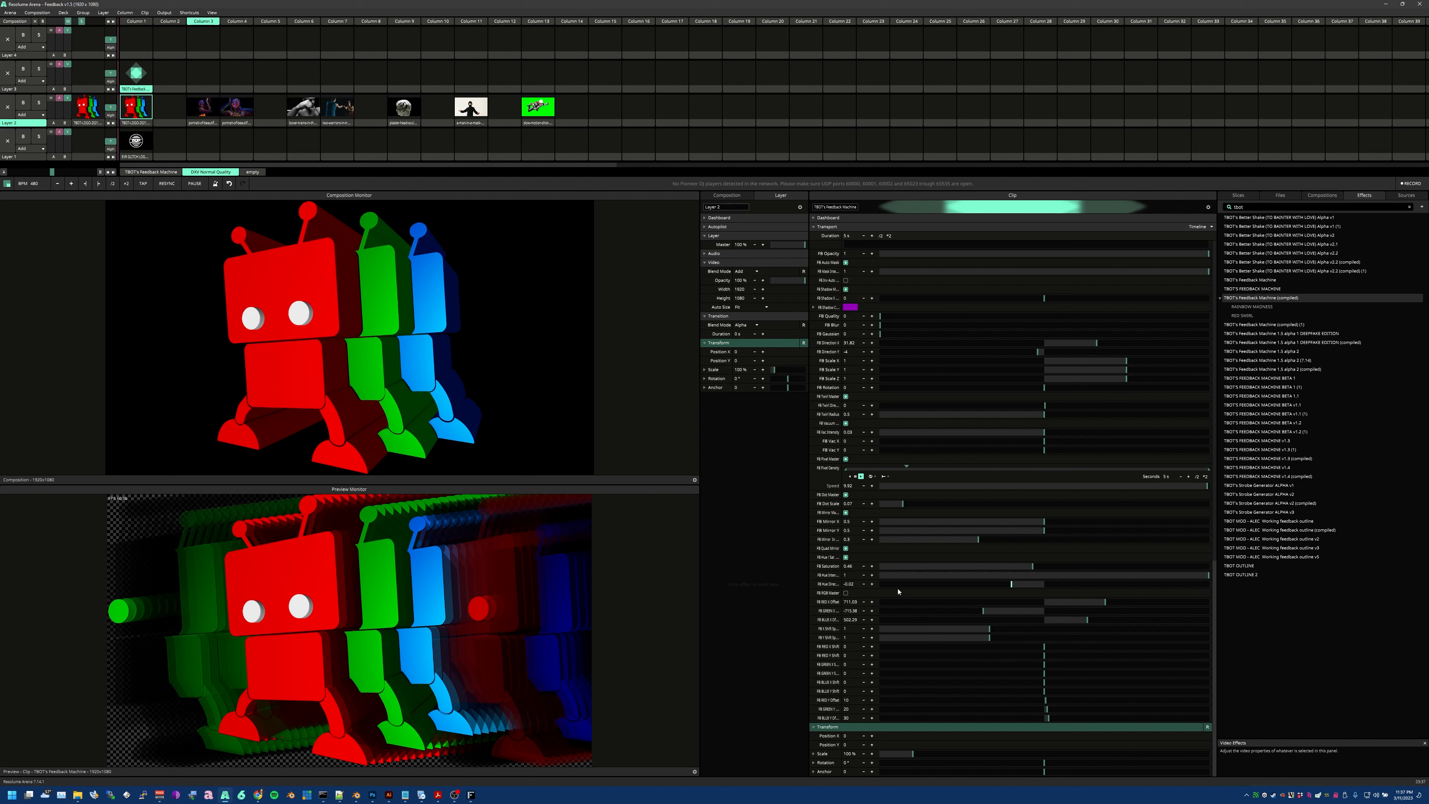
mouse_move(1104, 601)
left_mouse_down()
mouse_move(1038, 604)
mouse_move(1112, 607)
left_mouse_up()
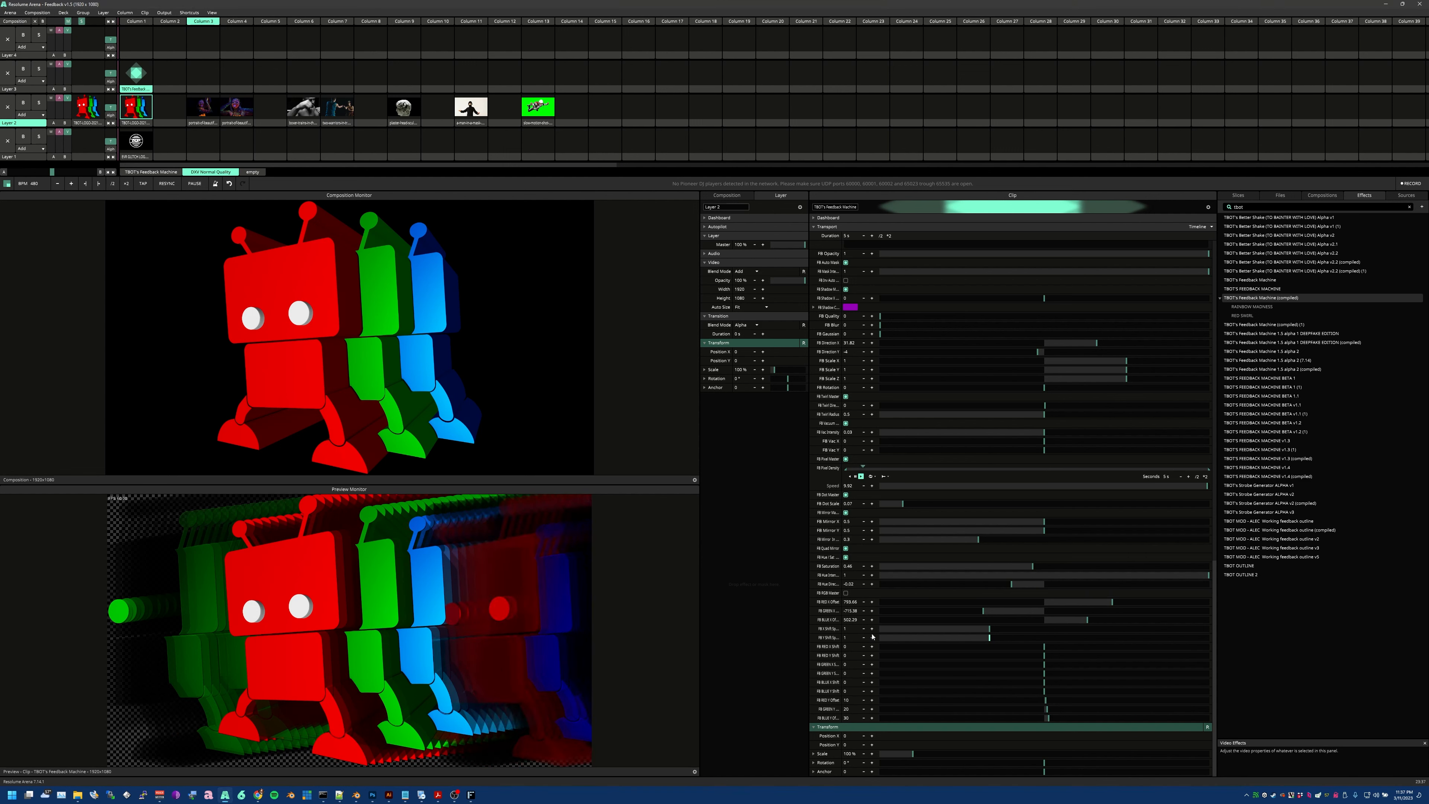
Reset the red, green and blue feedback offsets and the parameter directly below them to their defaults.
left_click_drag(992, 633, 1048, 679)
right_click(828, 602)
right_click(829, 611)
right_click(828, 620)
right_click(828, 629)
Try horizontal feedback shifts of about 937 for red, -367 for green and 1041 for blue, resetting the shifts to 0.
right_click(994, 657)
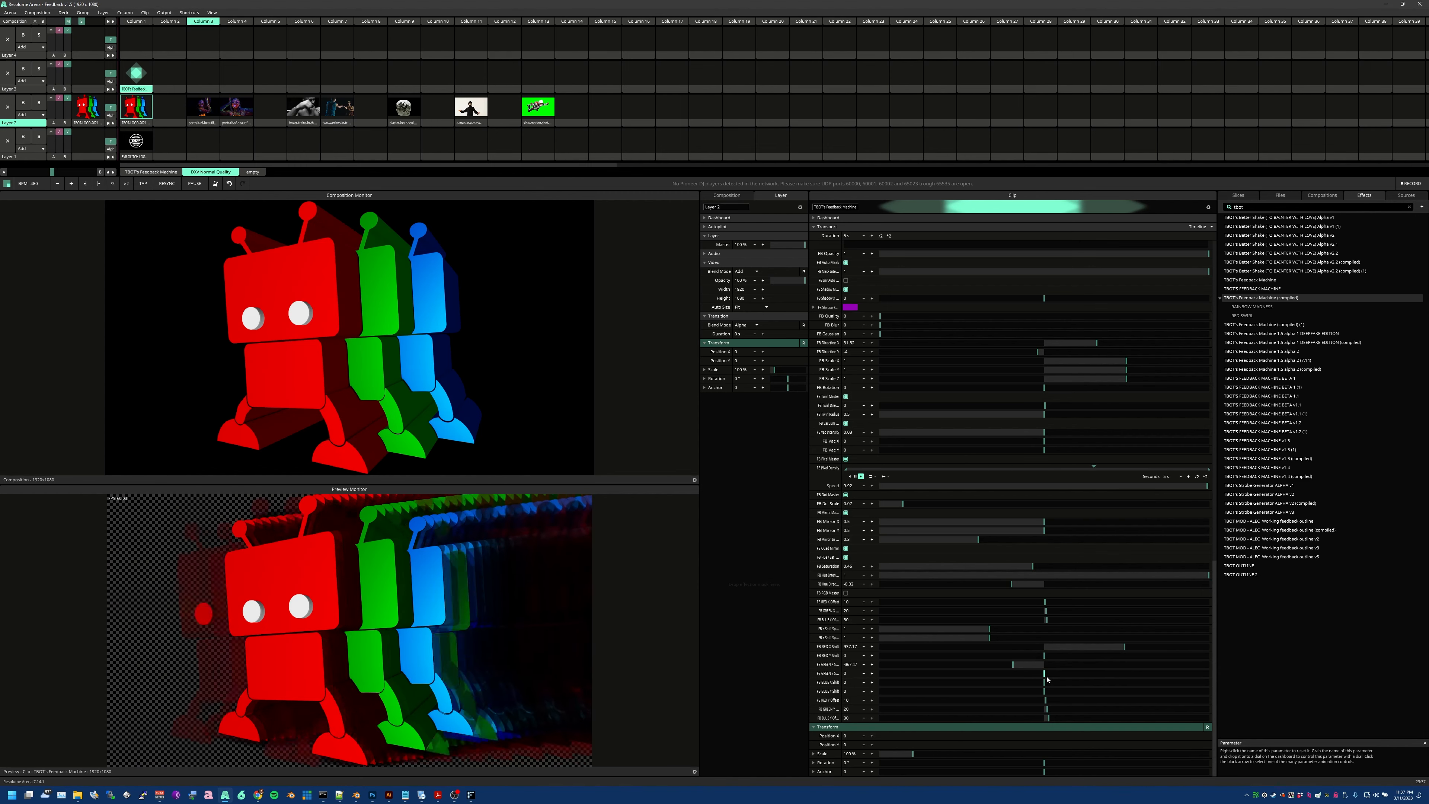
left_click_drag(1046, 686, 1134, 690)
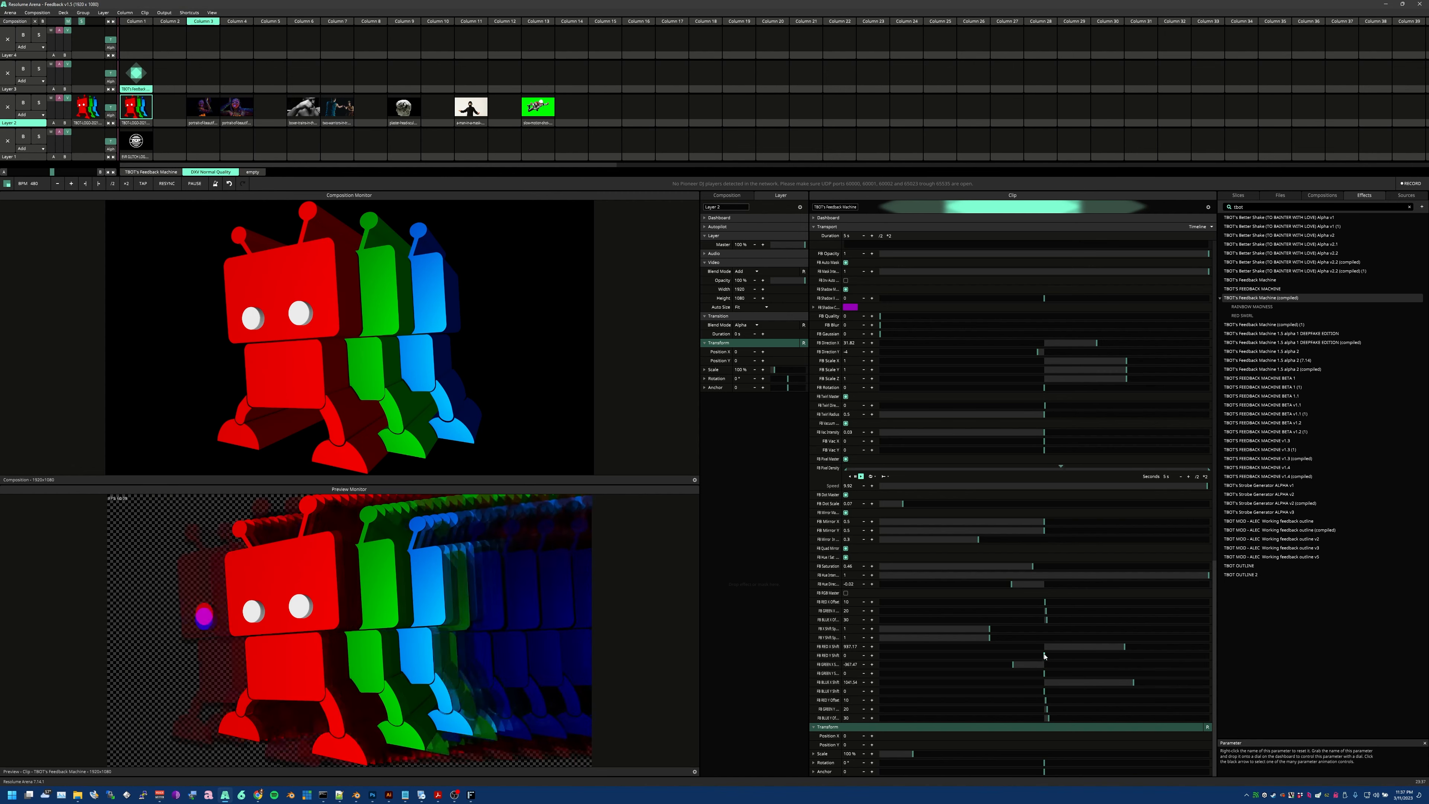
mouse_move(1044, 656)
left_mouse_down()
mouse_move(948, 658)
mouse_move(1021, 659)
left_mouse_up()
right_click(1012, 665)
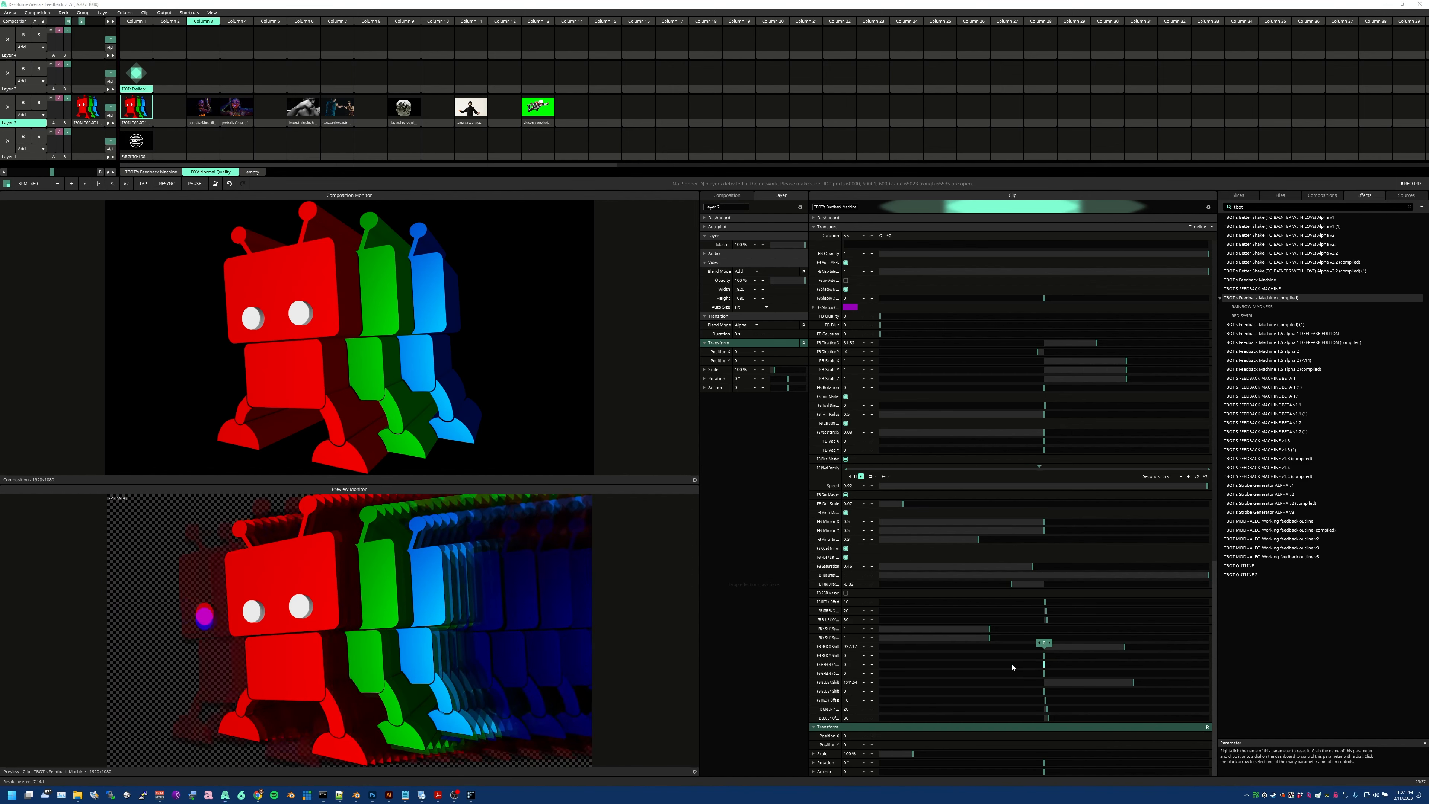
right_click(1079, 683)
right_click(1004, 647)
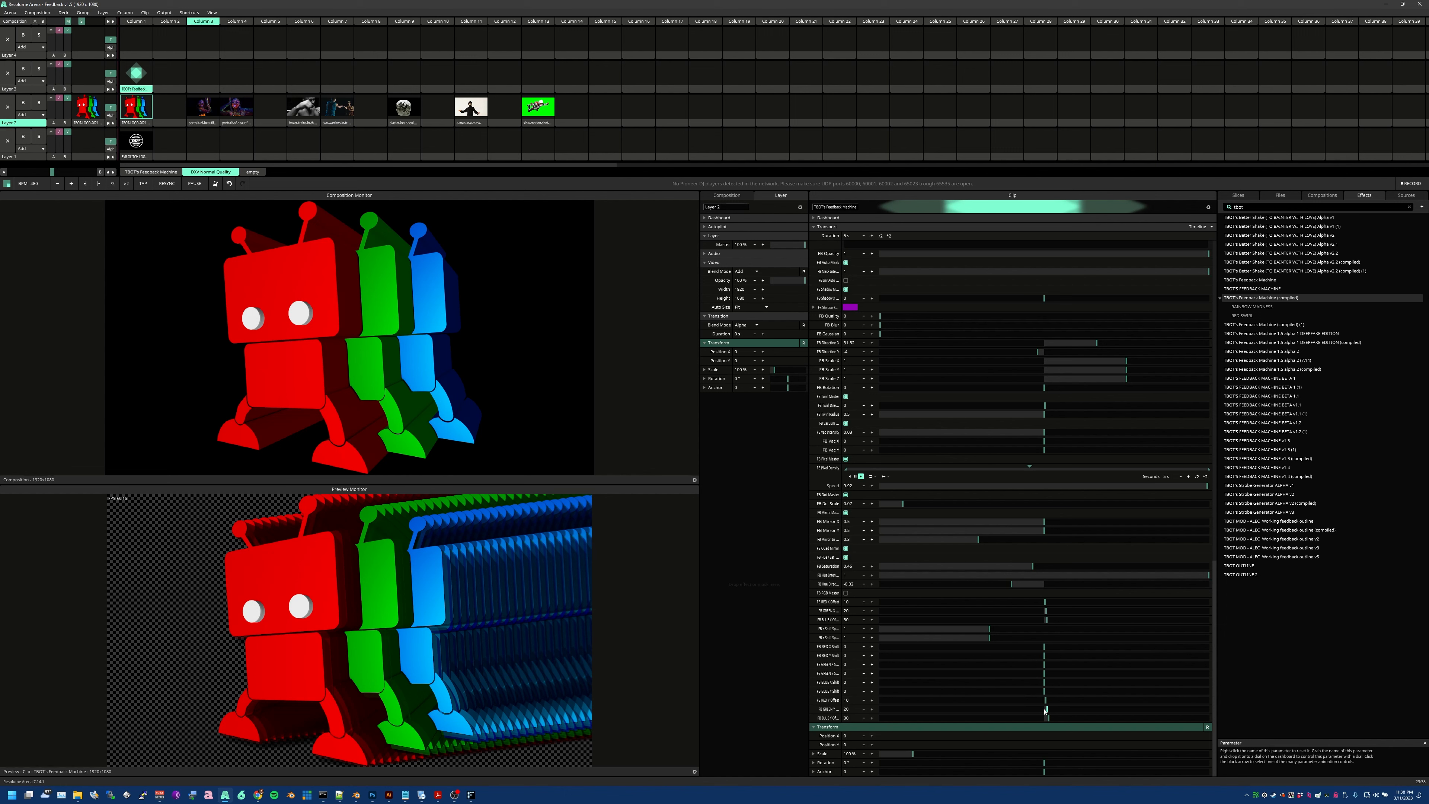
mouse_move(1046, 702)
left_mouse_down()
mouse_move(1084, 702)
mouse_move(1048, 704)
left_mouse_up()
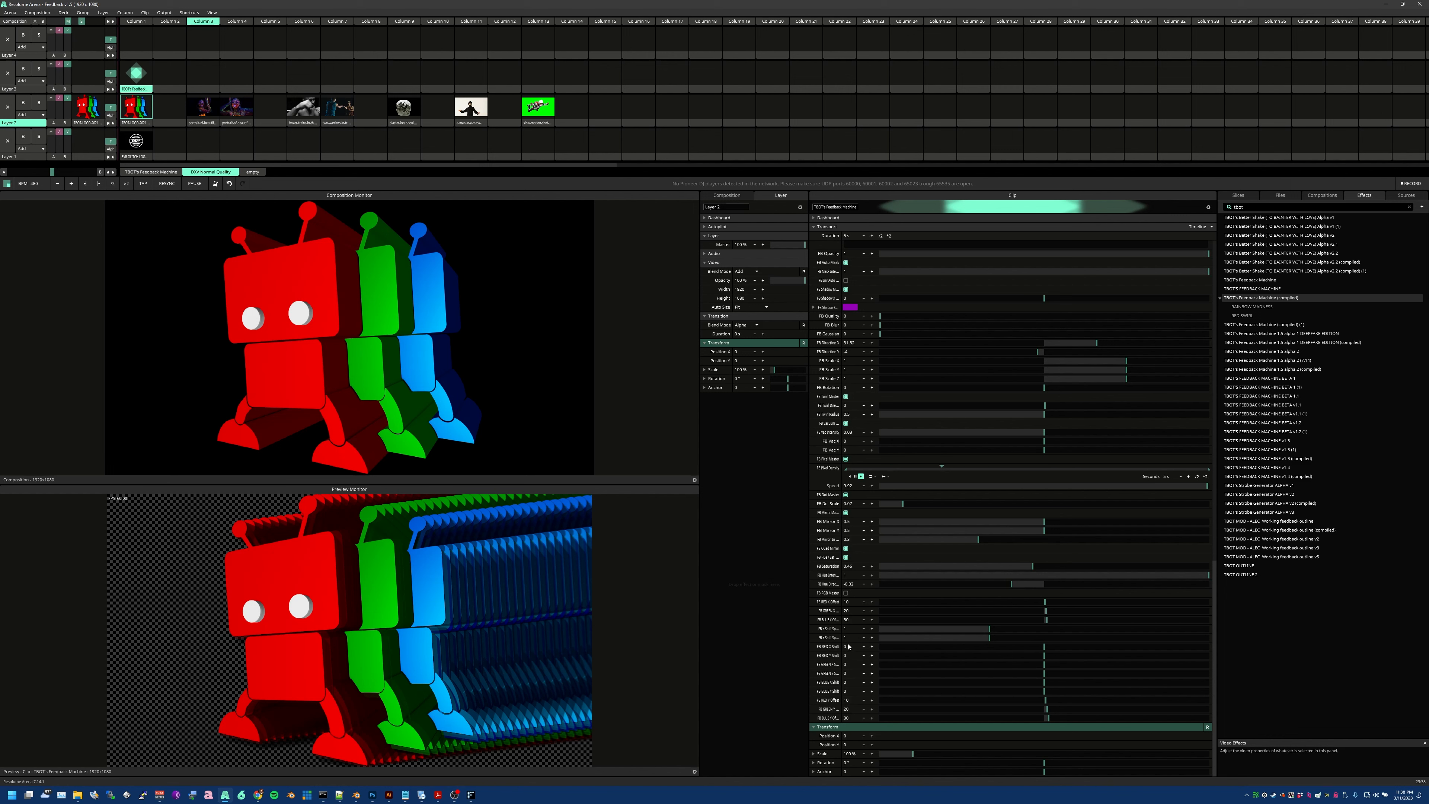
Preview the neon body-paint dancer clips in columns 3 and 4, ending with the column 3 clip selected.
scroll(900, 506, "up", 15)
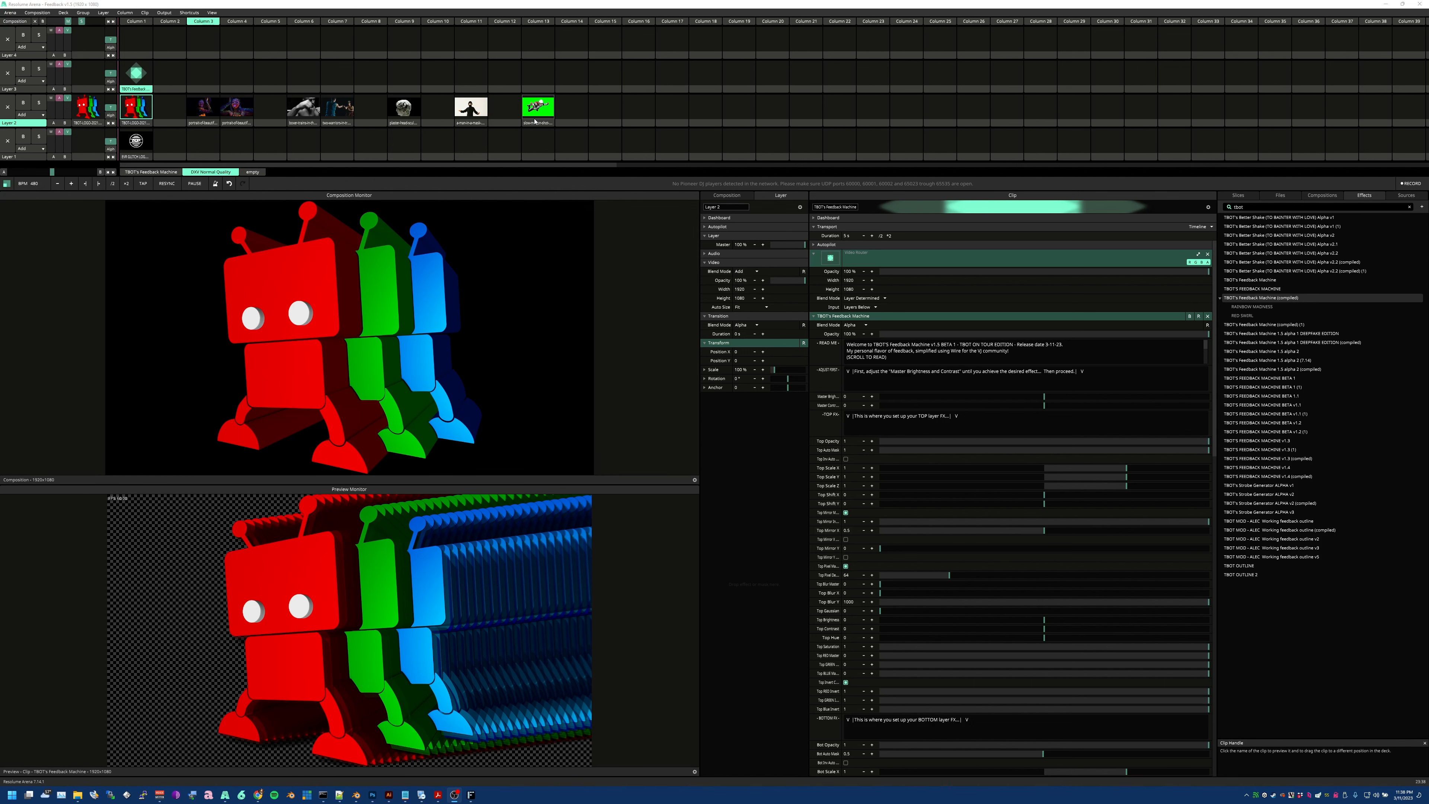
left_click(203, 123)
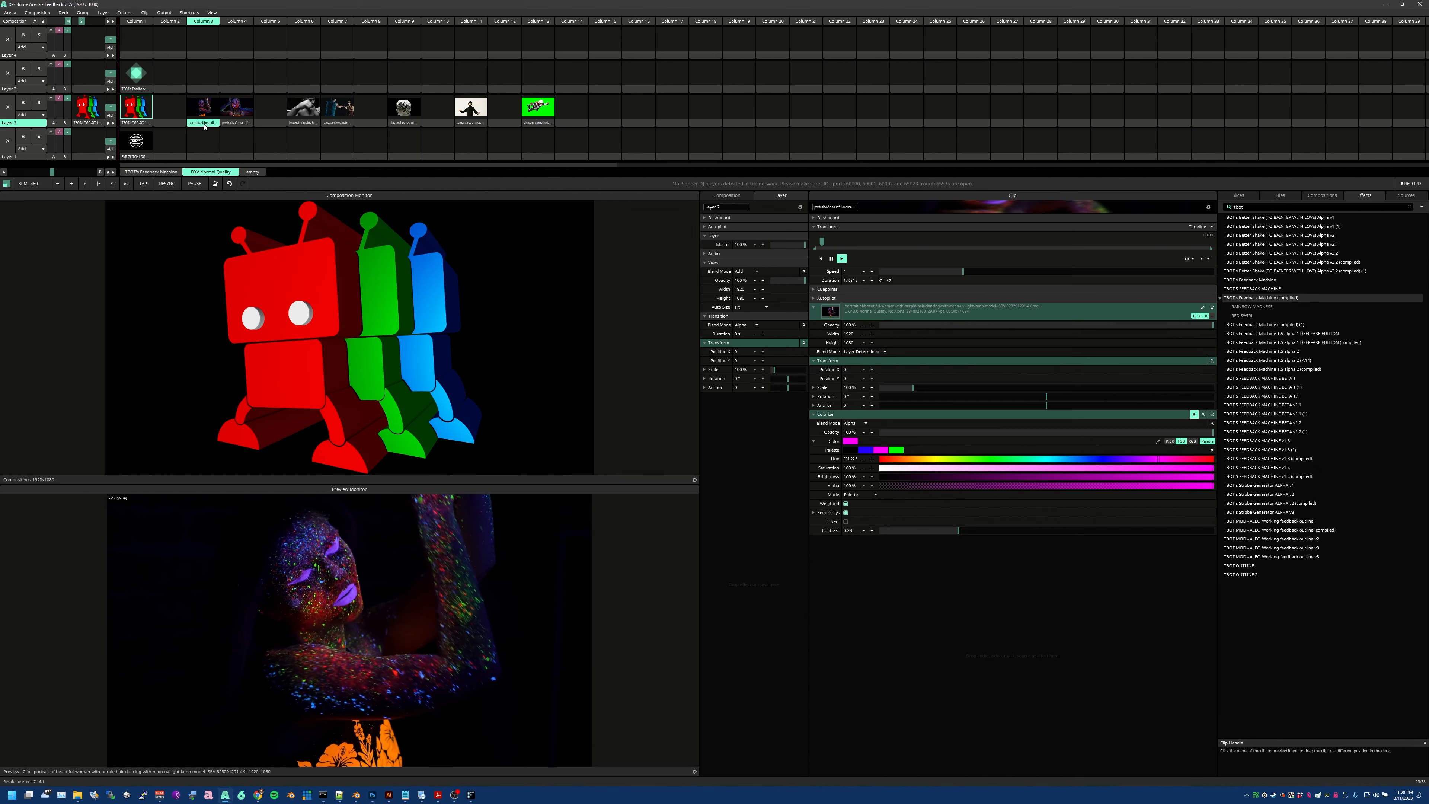
left_click(236, 124)
left_click(204, 123)
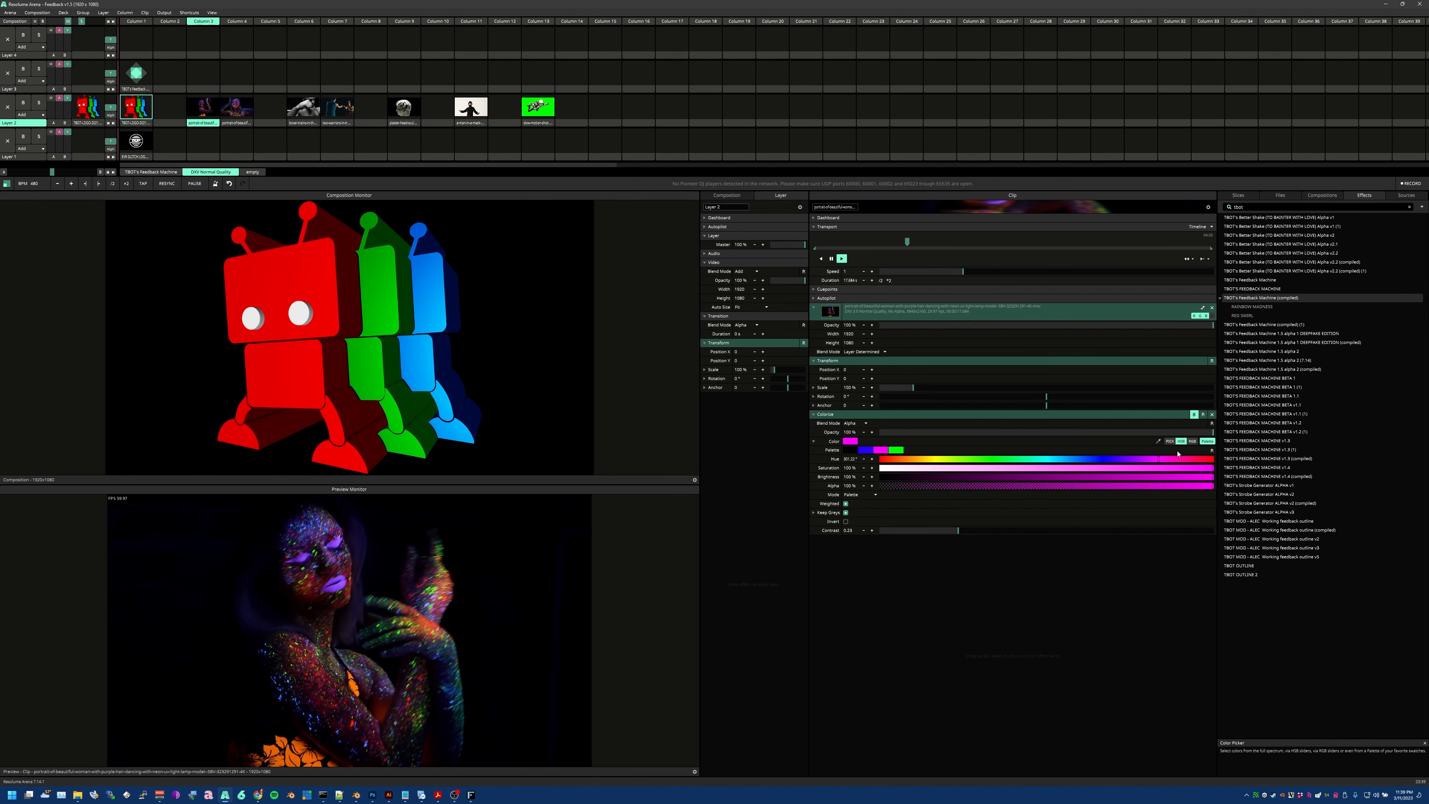
Toggle the bypass of the Colorize effect on the column 3 dancer clip, leaving the effect enabled.
left_click(1194, 415)
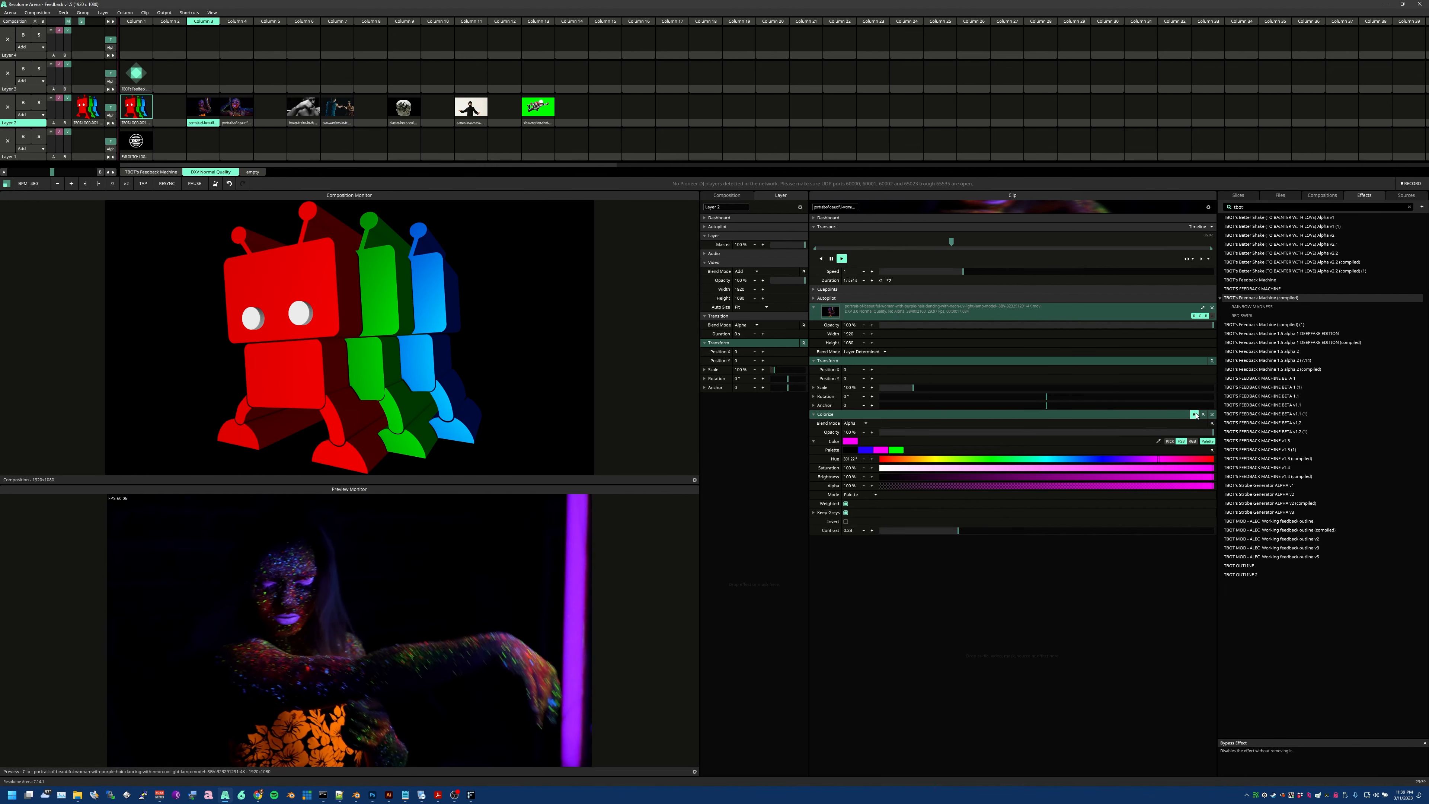
left_click(1195, 415)
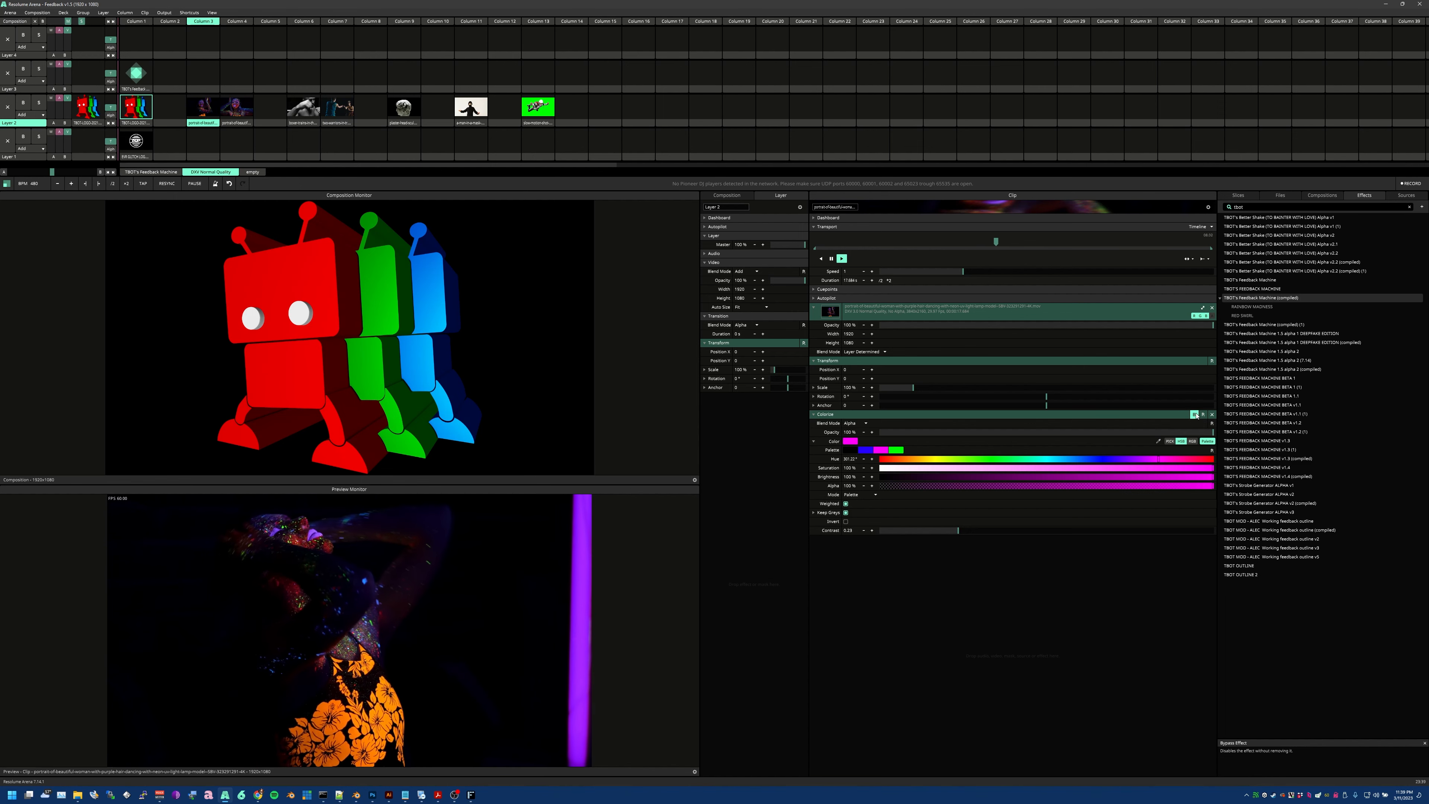
left_click(1196, 415)
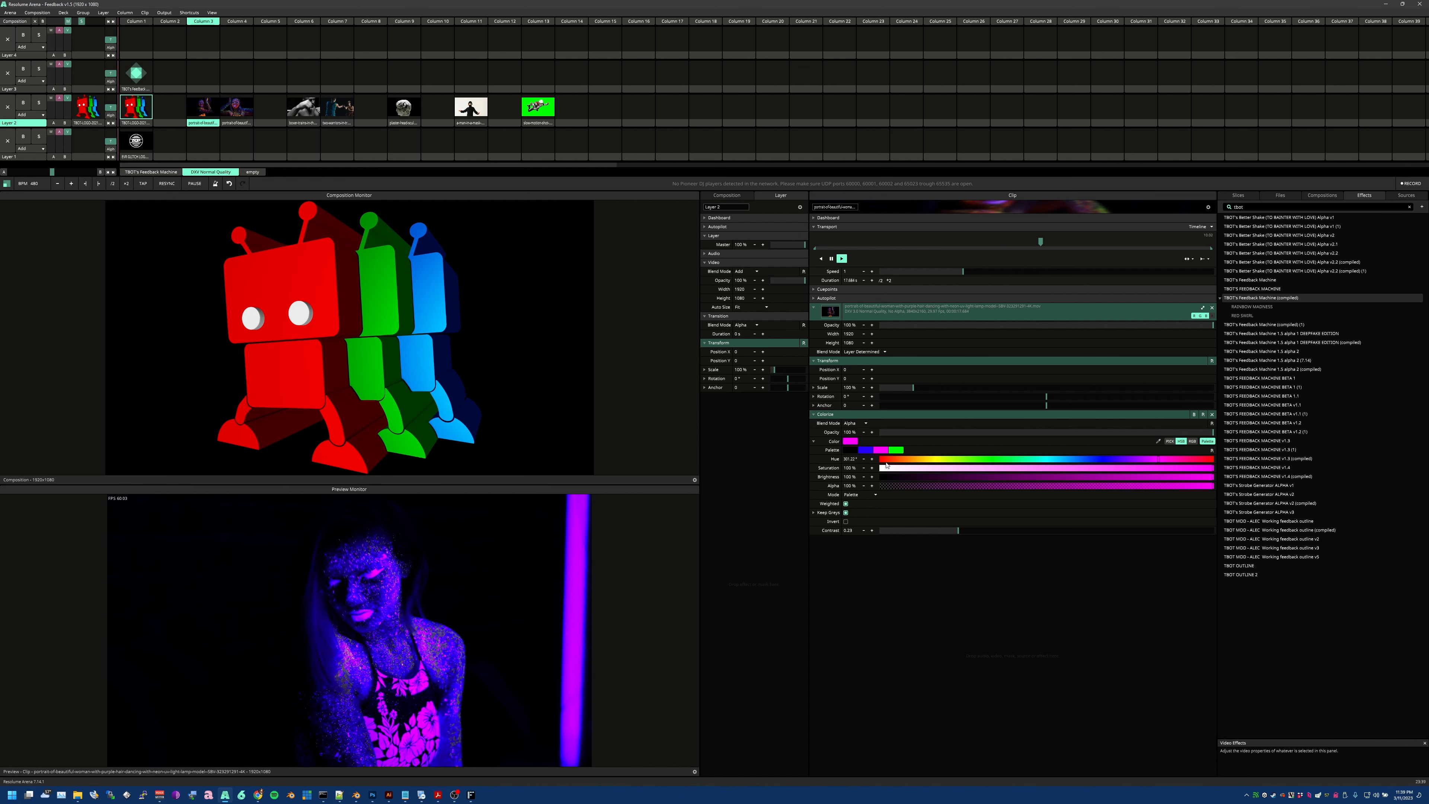
Set the Colorize hue to 0°, add this red to the palette and make it the first palette colour.
left_click(854, 443)
left_click(853, 443)
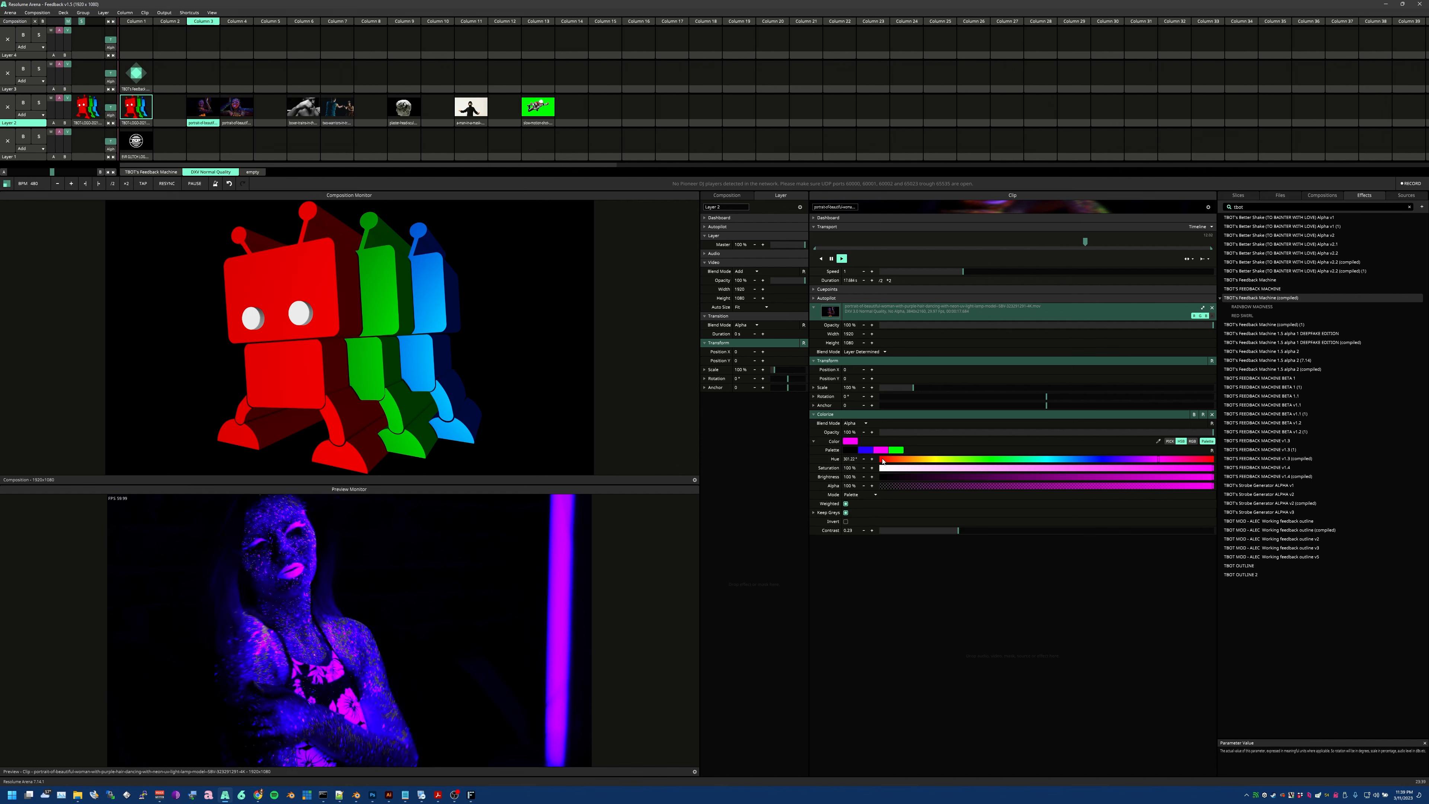
left_click_drag(1158, 461, 877, 459)
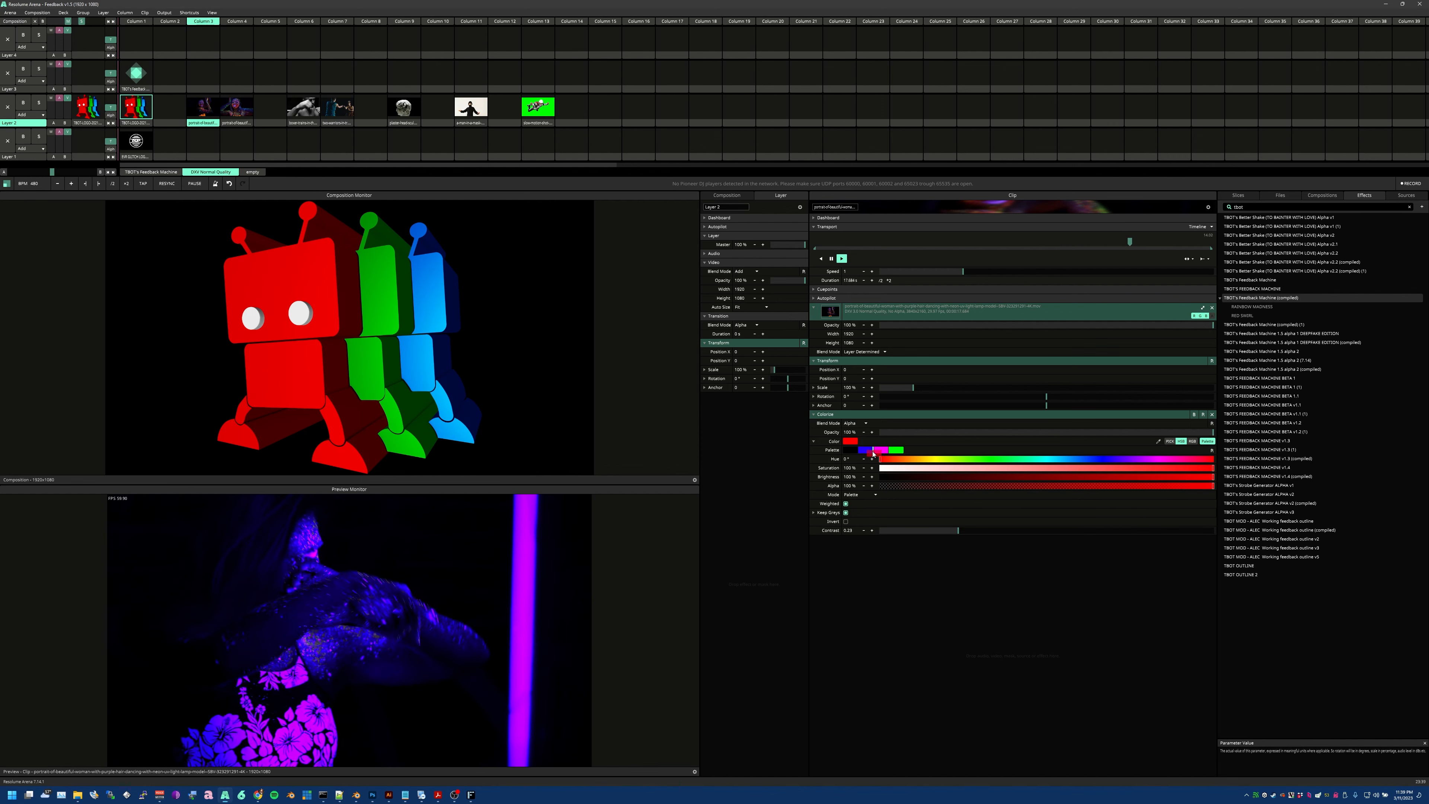
left_click(876, 451)
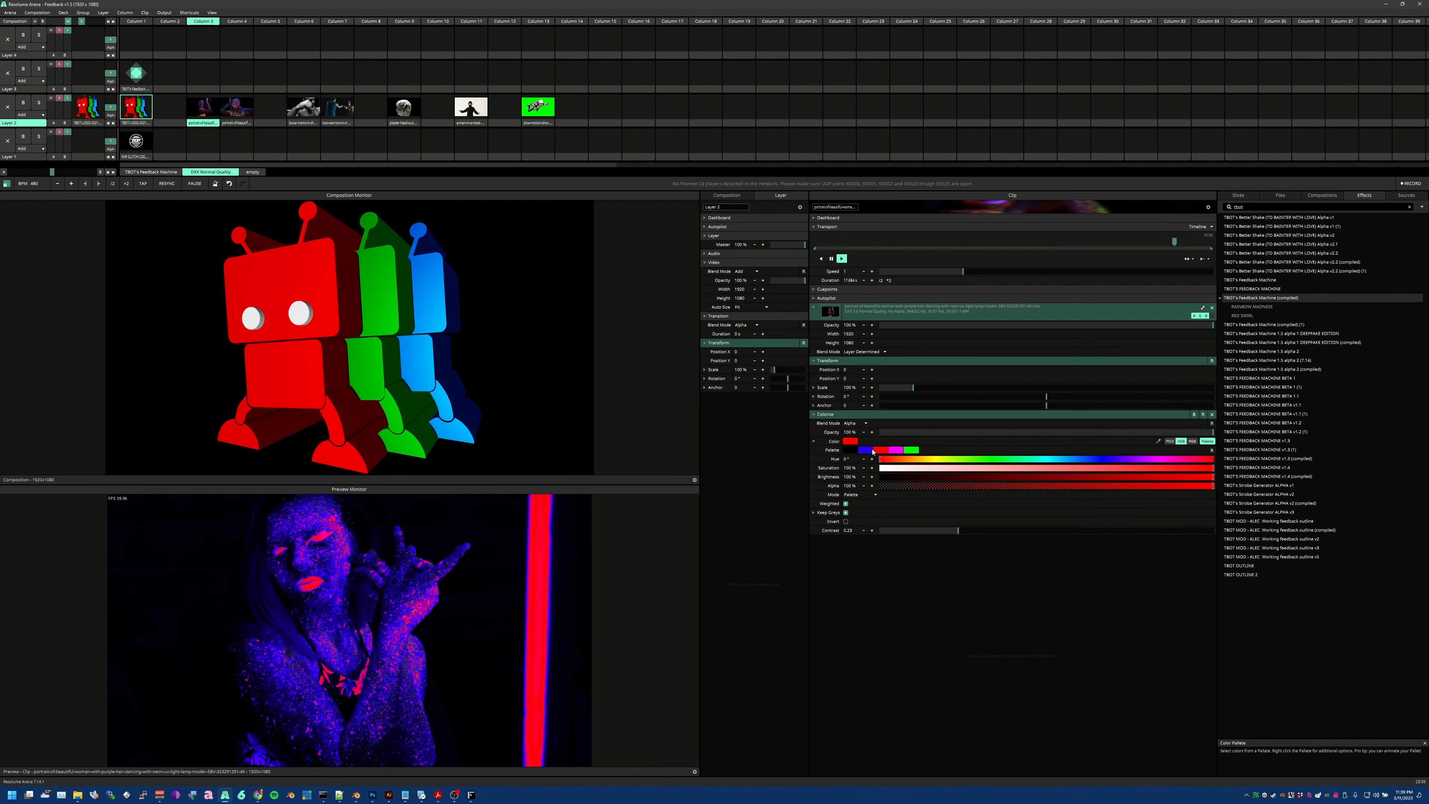
mouse_move(879, 450)
left_mouse_down()
mouse_move(904, 452)
mouse_move(860, 454)
left_mouse_up()
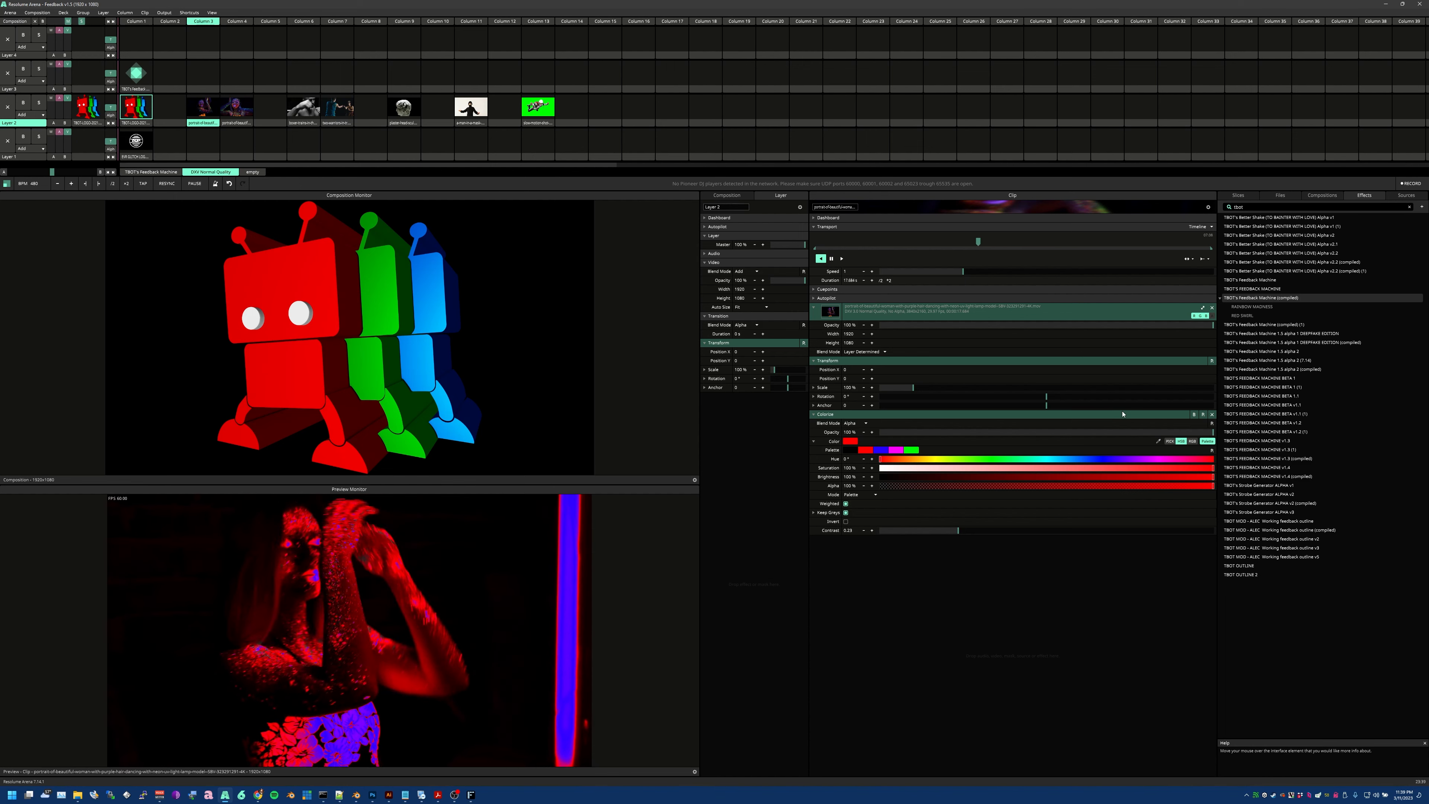
Clear the Feedback Machine clip on Layer 3 and add TBOT's Feedback Machine (compiled) to the same slot, showing its parameters.
left_click(135, 88)
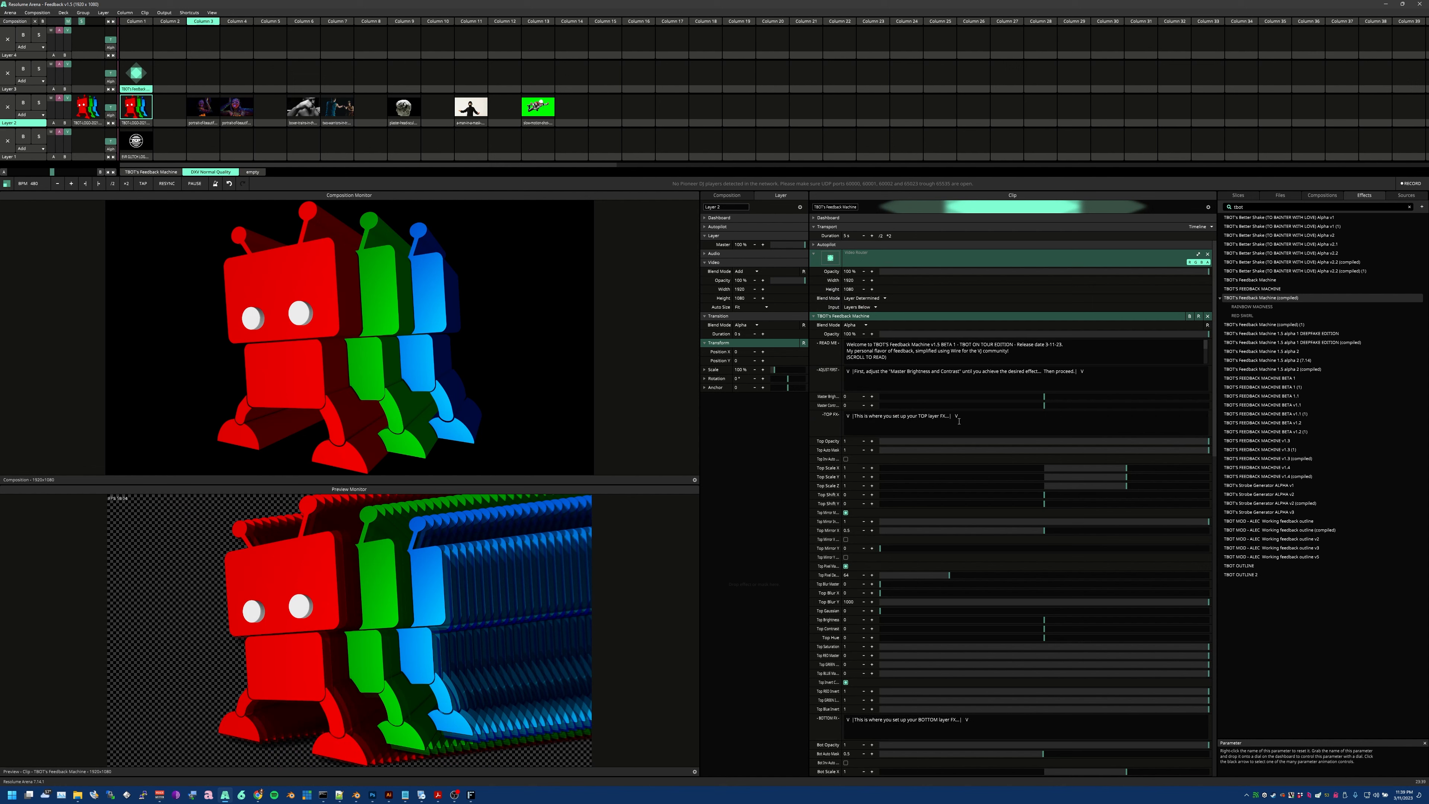
right_click(133, 87)
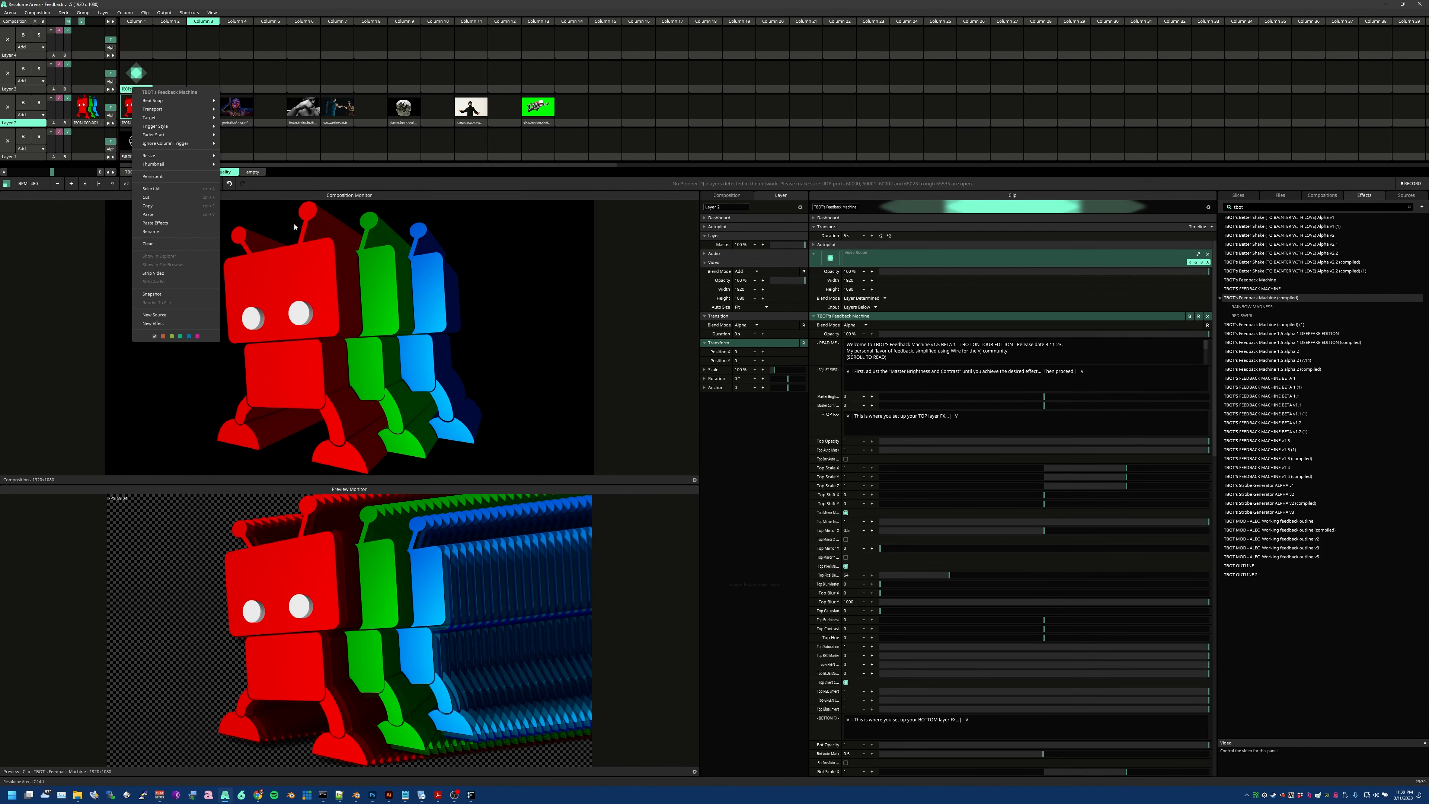
left_click(148, 243)
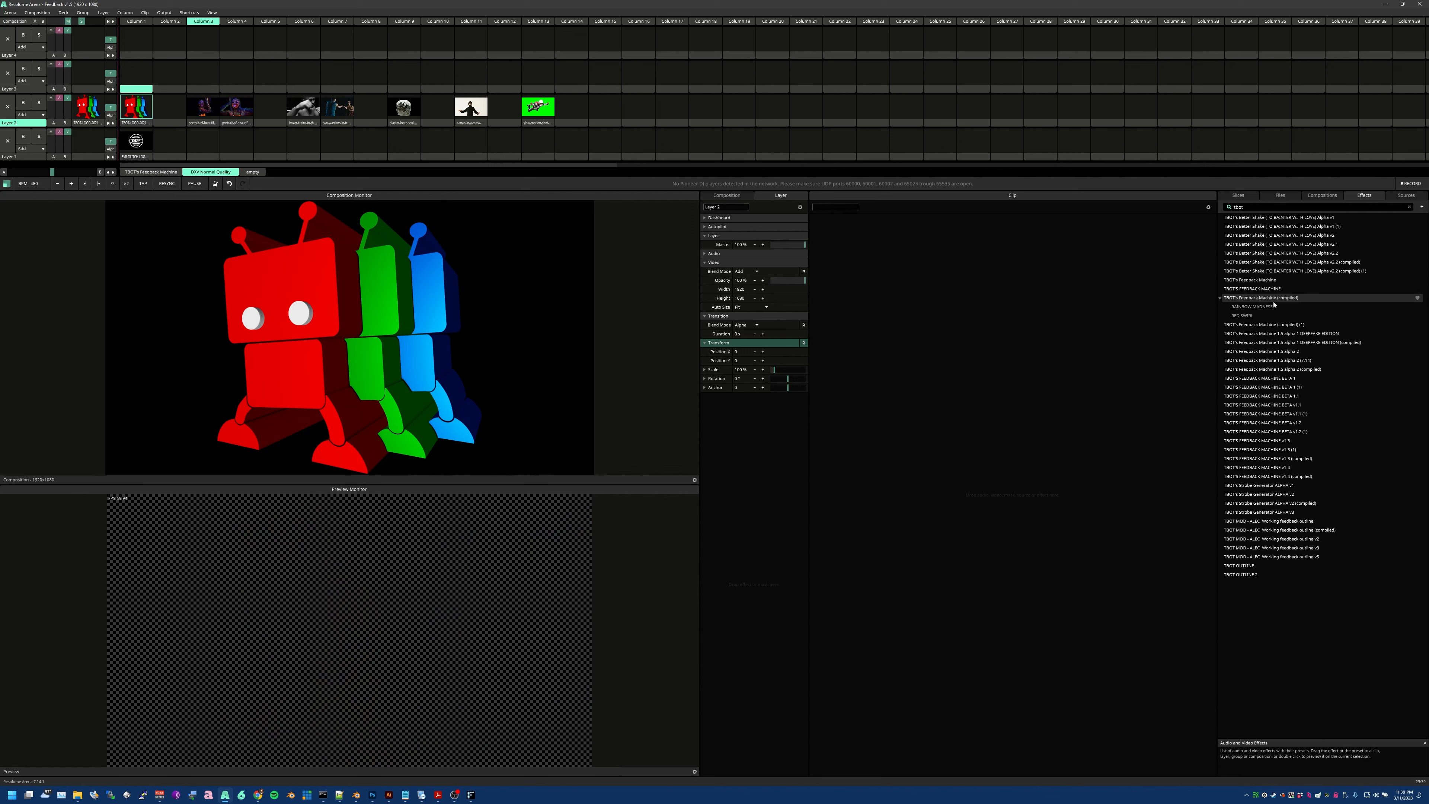
left_click_drag(1274, 300, 134, 80)
left_click(144, 89)
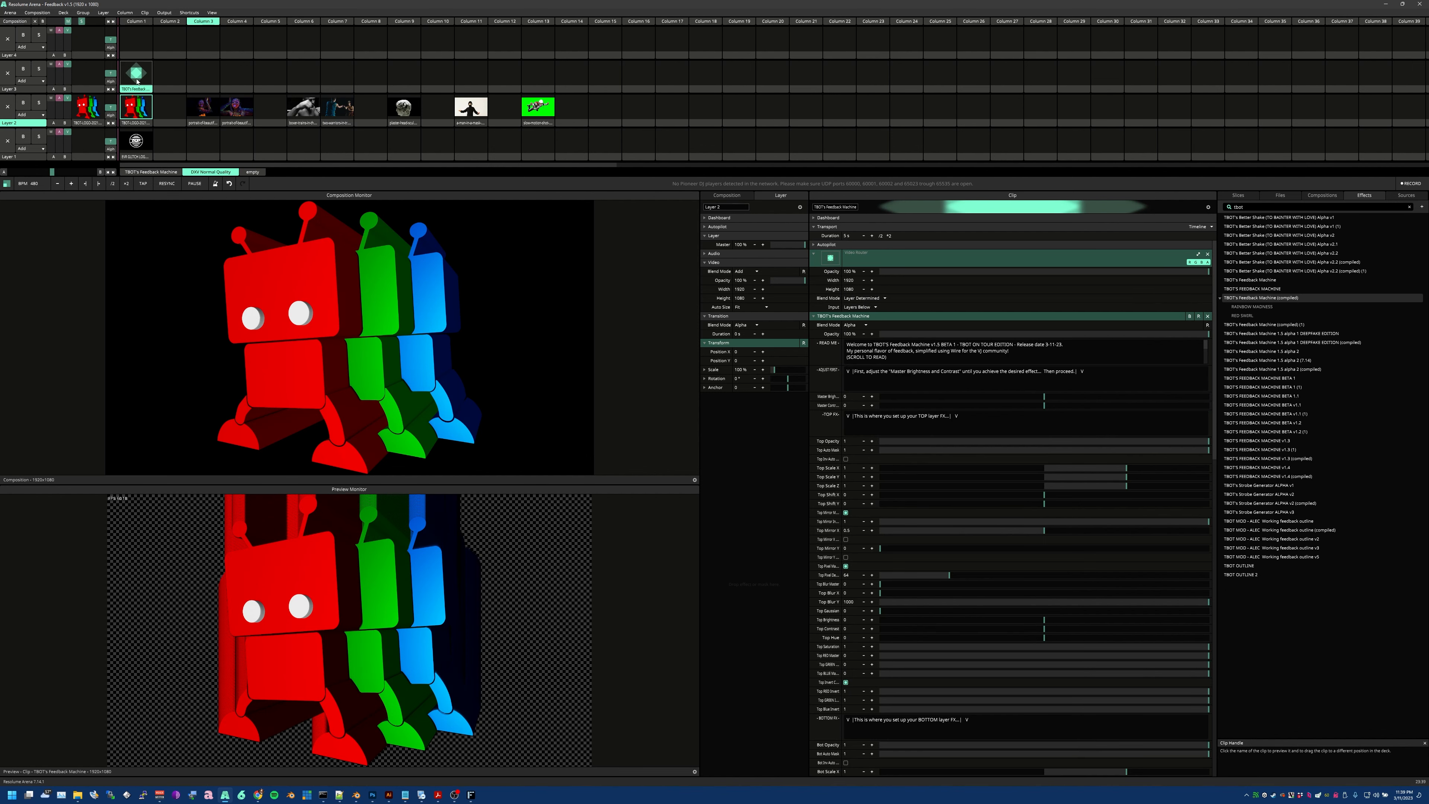
Trigger the column 3 dancer clip on Layer 2 and the Feedback Machine clip on Layer 3.
left_click(204, 108)
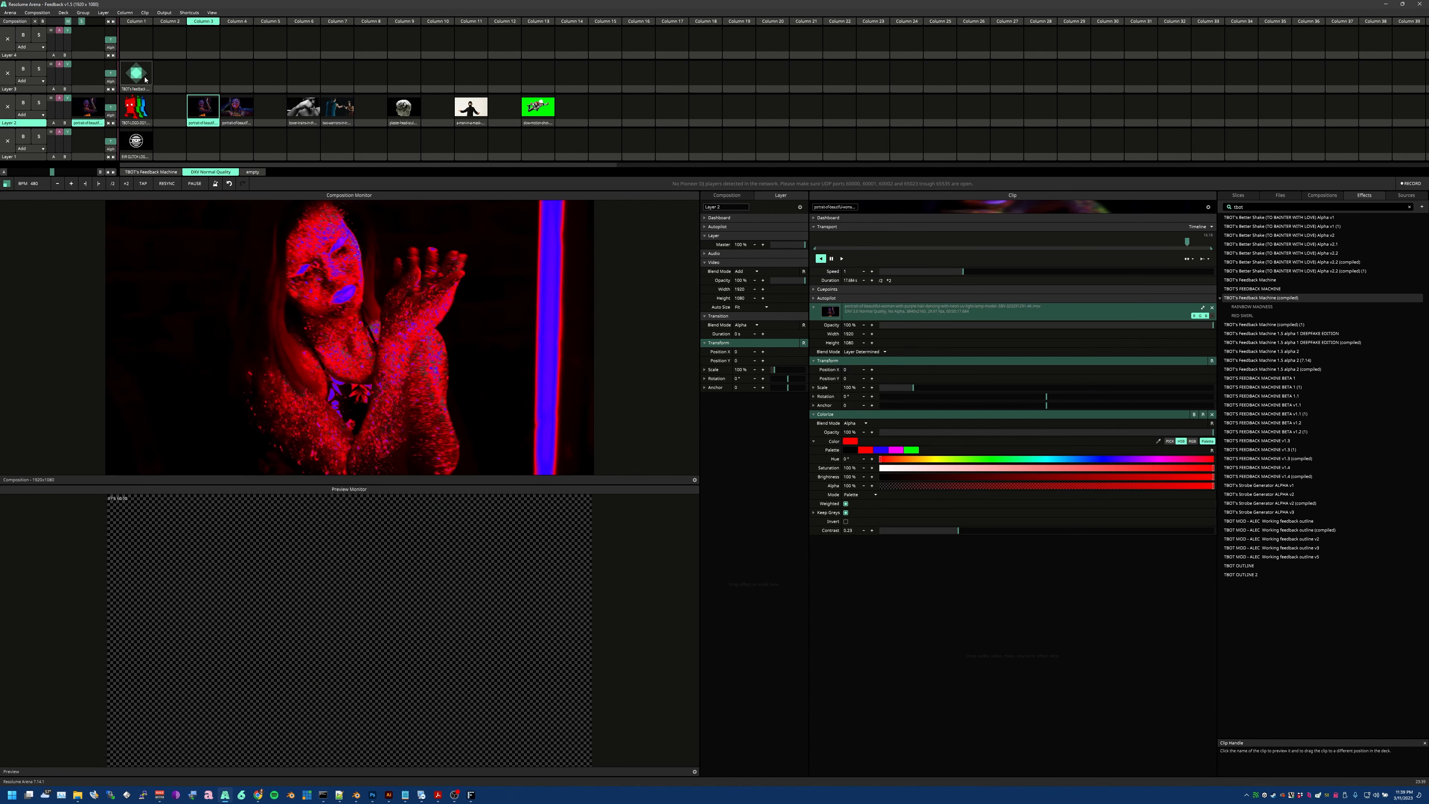
left_click(147, 79)
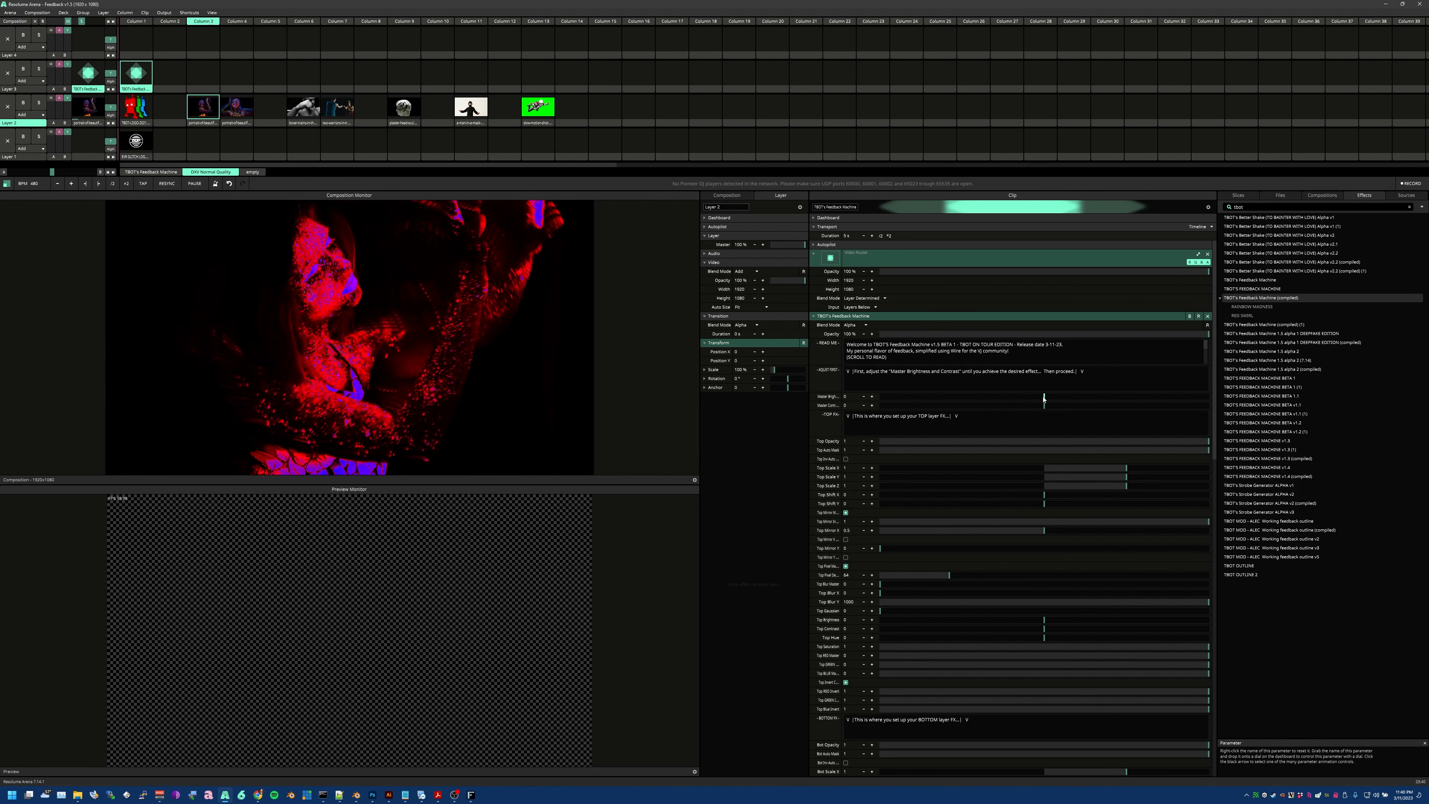
Lower the Feedback Machine's master brightness to -0.2, and try small changes to its master contrast and top layer Scale Z.
left_click_drag(1044, 399, 1007, 427)
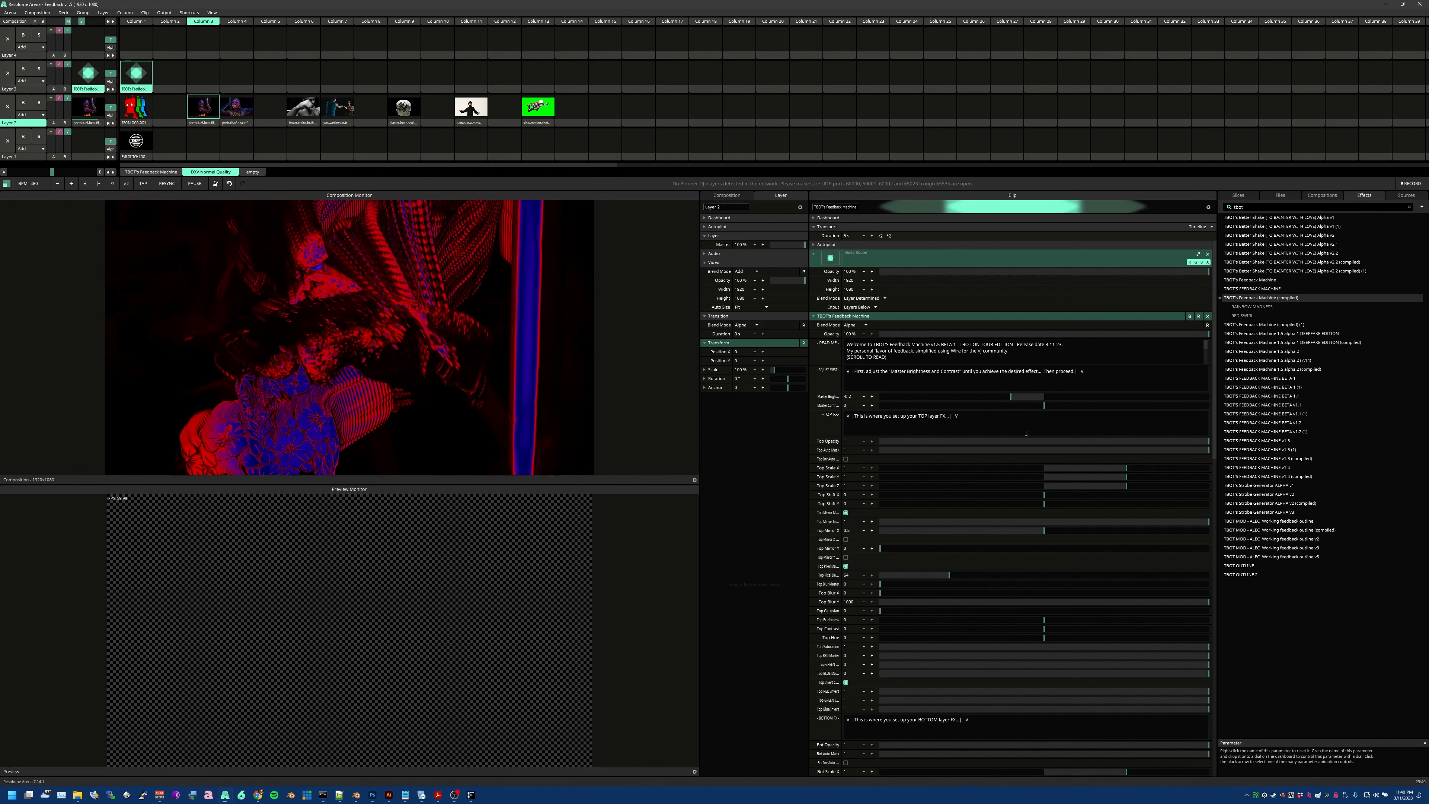
mouse_move(1045, 405)
left_mouse_down()
mouse_move(1079, 406)
mouse_move(1013, 415)
mouse_move(1050, 418)
left_mouse_up()
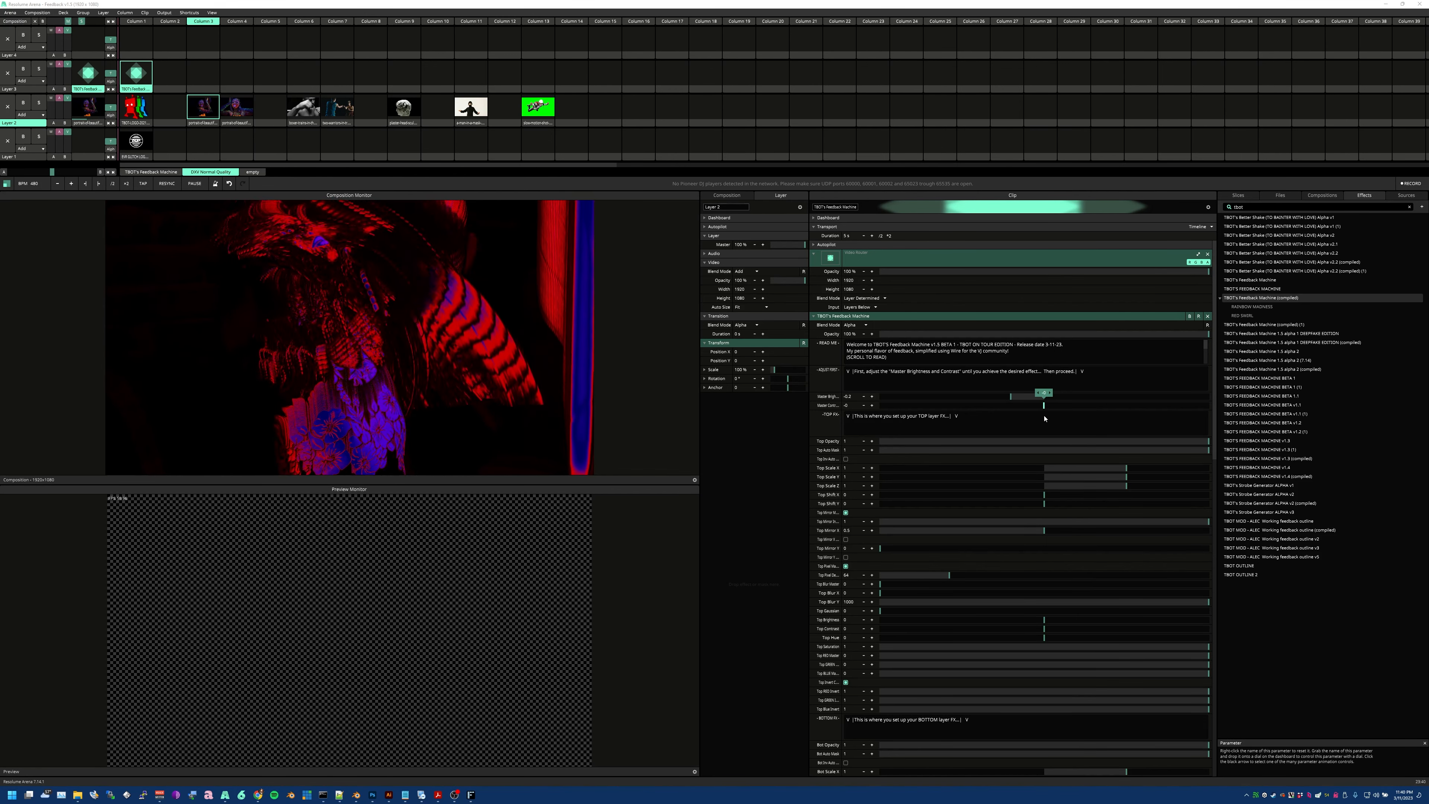
left_click_drag(1050, 415, 1050, 415)
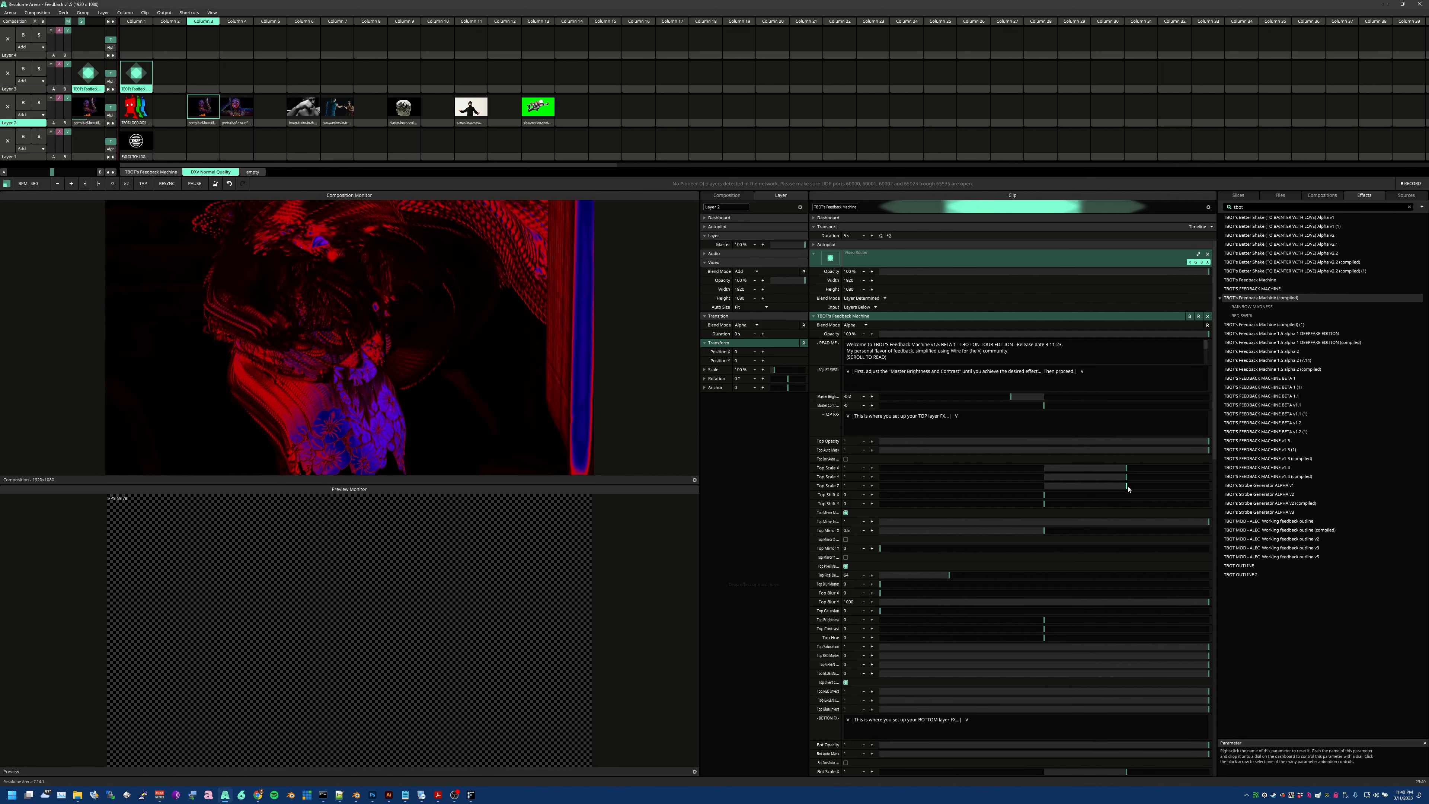
mouse_move(1127, 487)
left_mouse_down()
mouse_move(1173, 493)
mouse_move(1087, 489)
mouse_move(1139, 499)
mouse_move(1126, 497)
left_mouse_up()
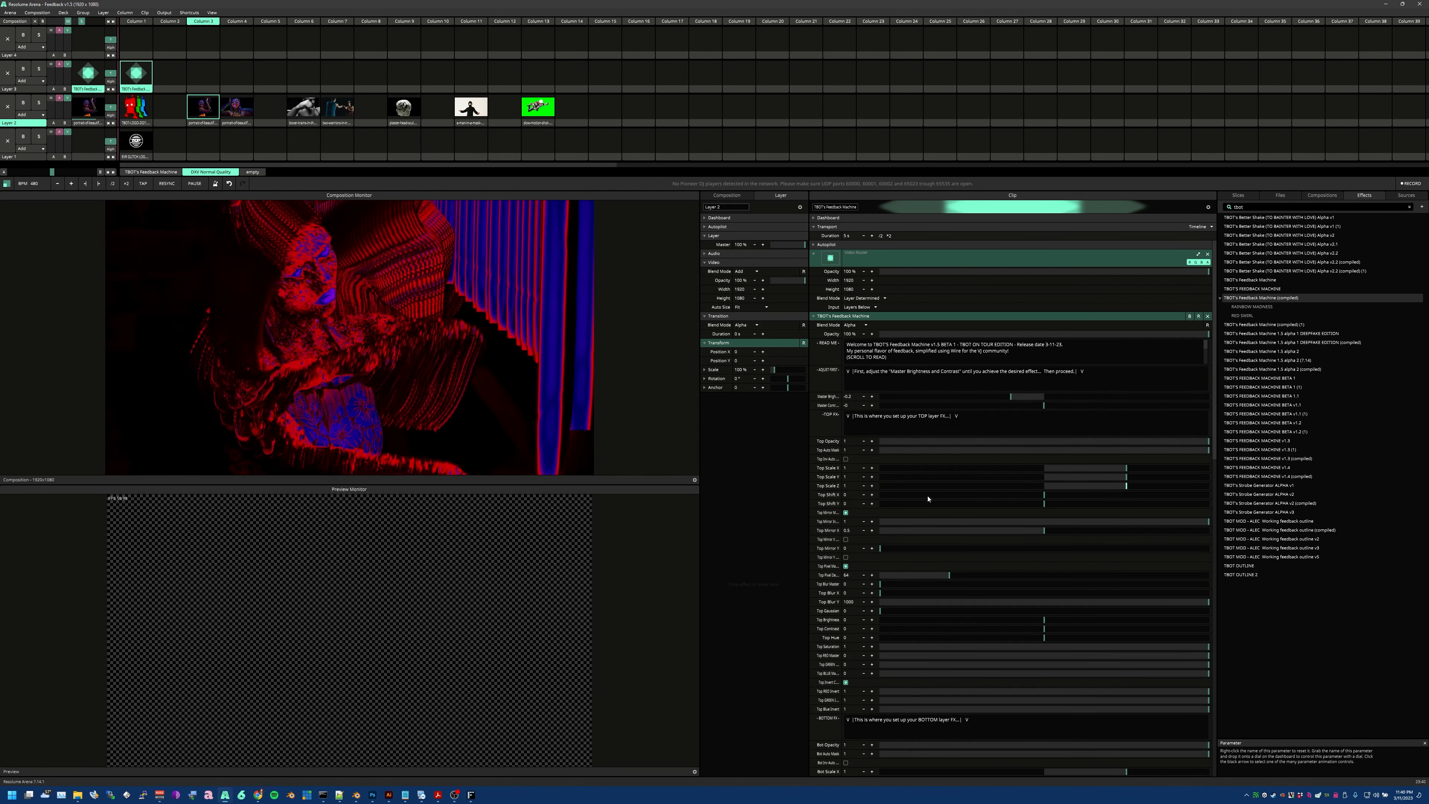
Toggle the top layer's first mirror option, leaving it enabled, and enable the matching mirror option for the bottom layer.
left_click(846, 513)
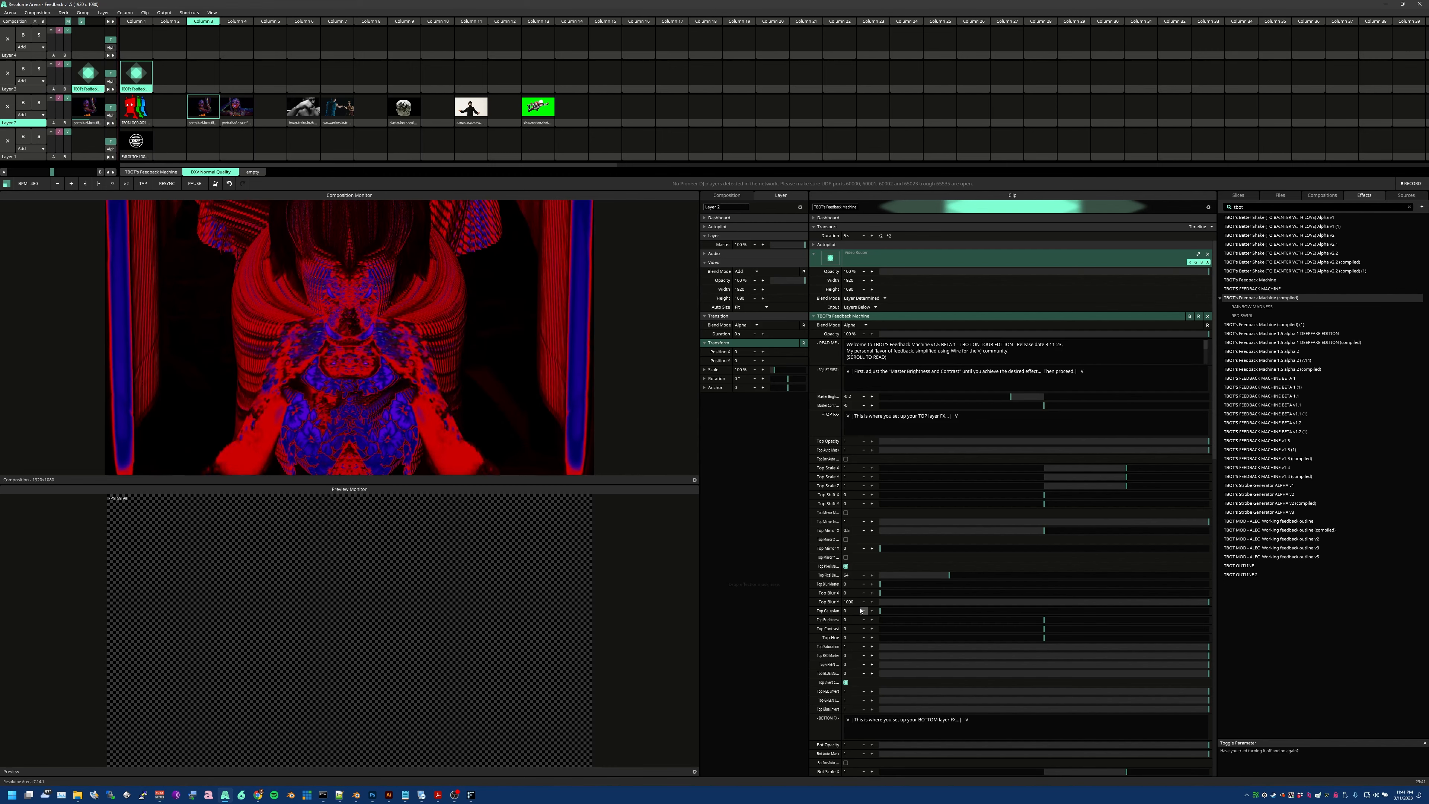
scroll(851, 682, "down", 3)
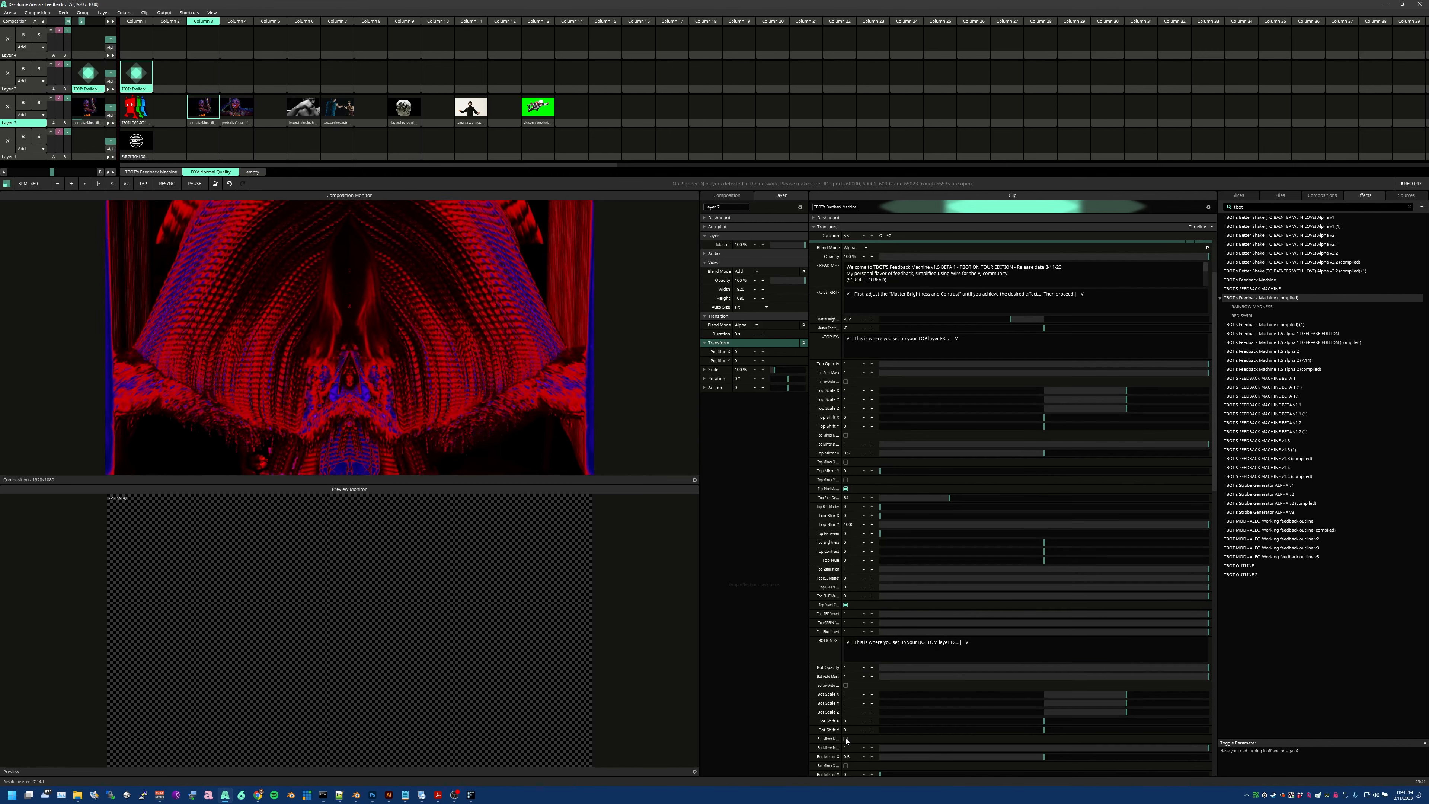
scroll(847, 741, "down", 15)
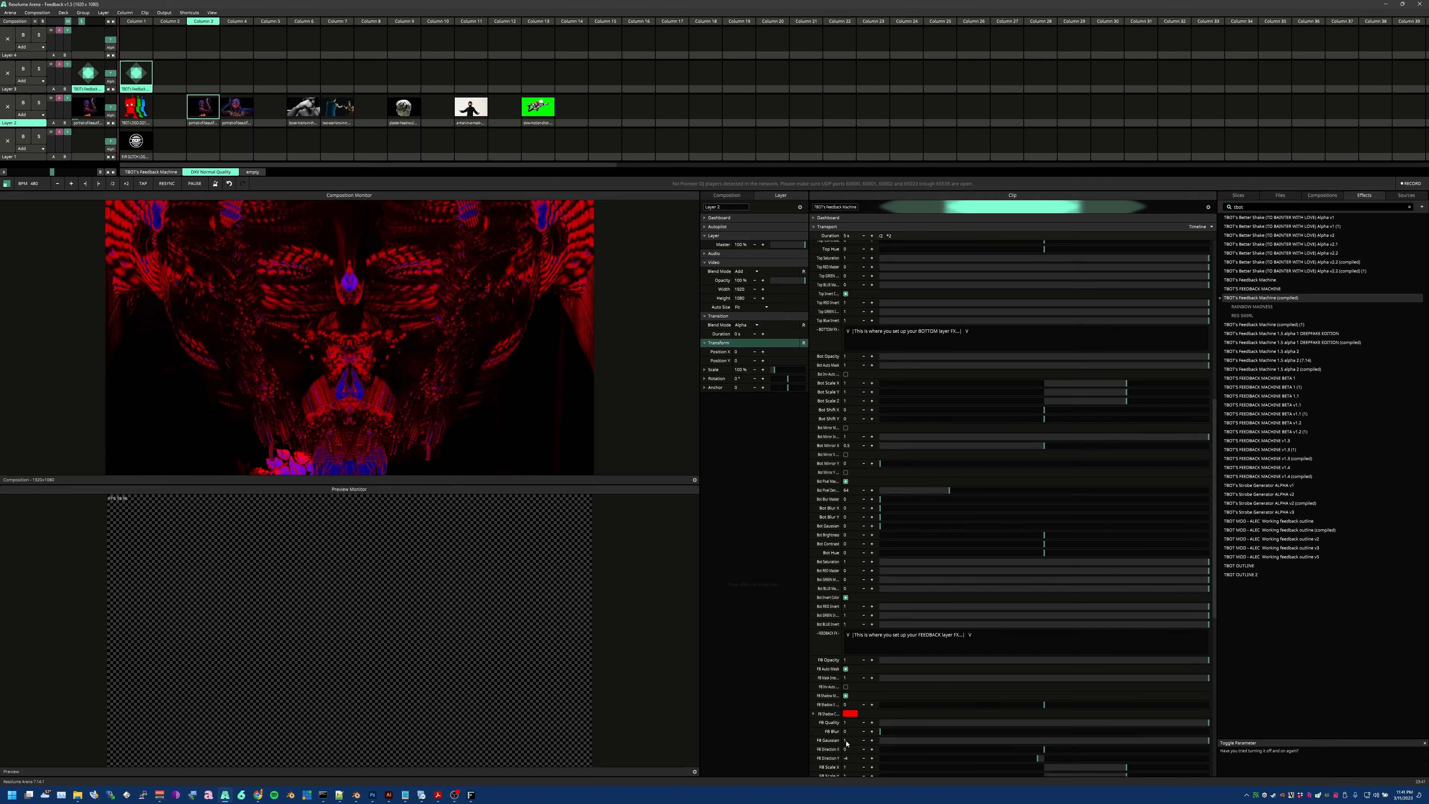
scroll(846, 744, "down", 6)
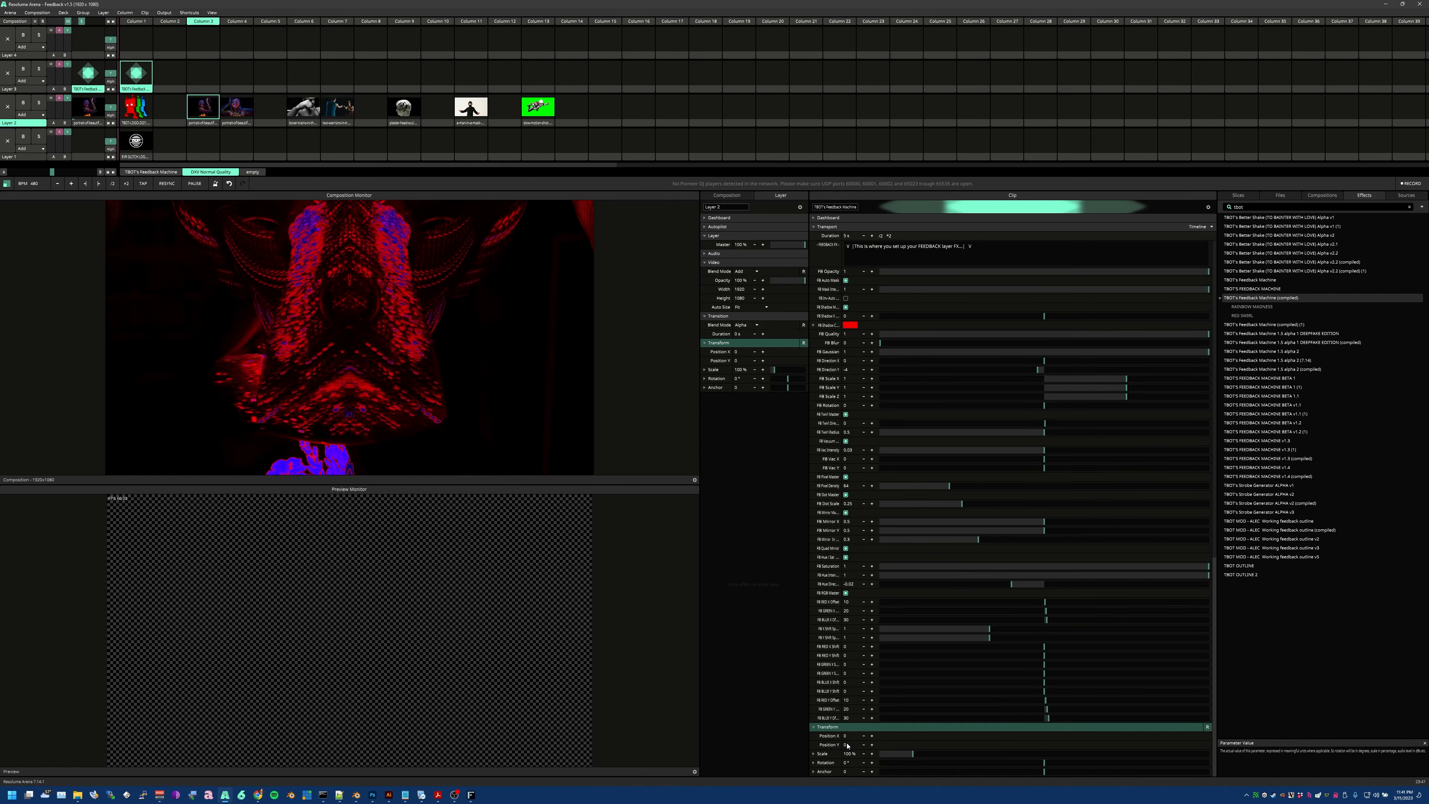
scroll(847, 745, "up", 20)
scroll(872, 675, "down", 20)
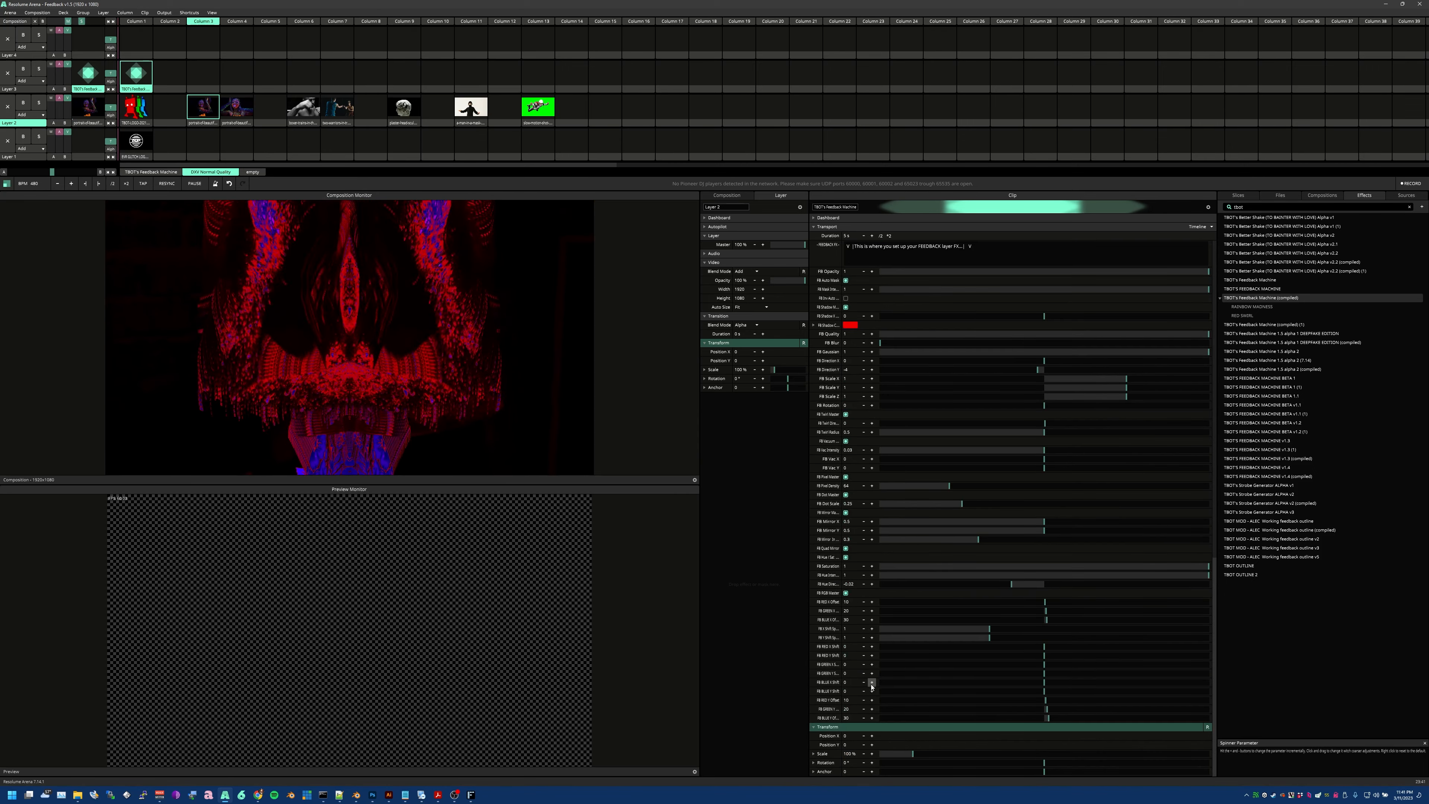
scroll(845, 602, "up", 6)
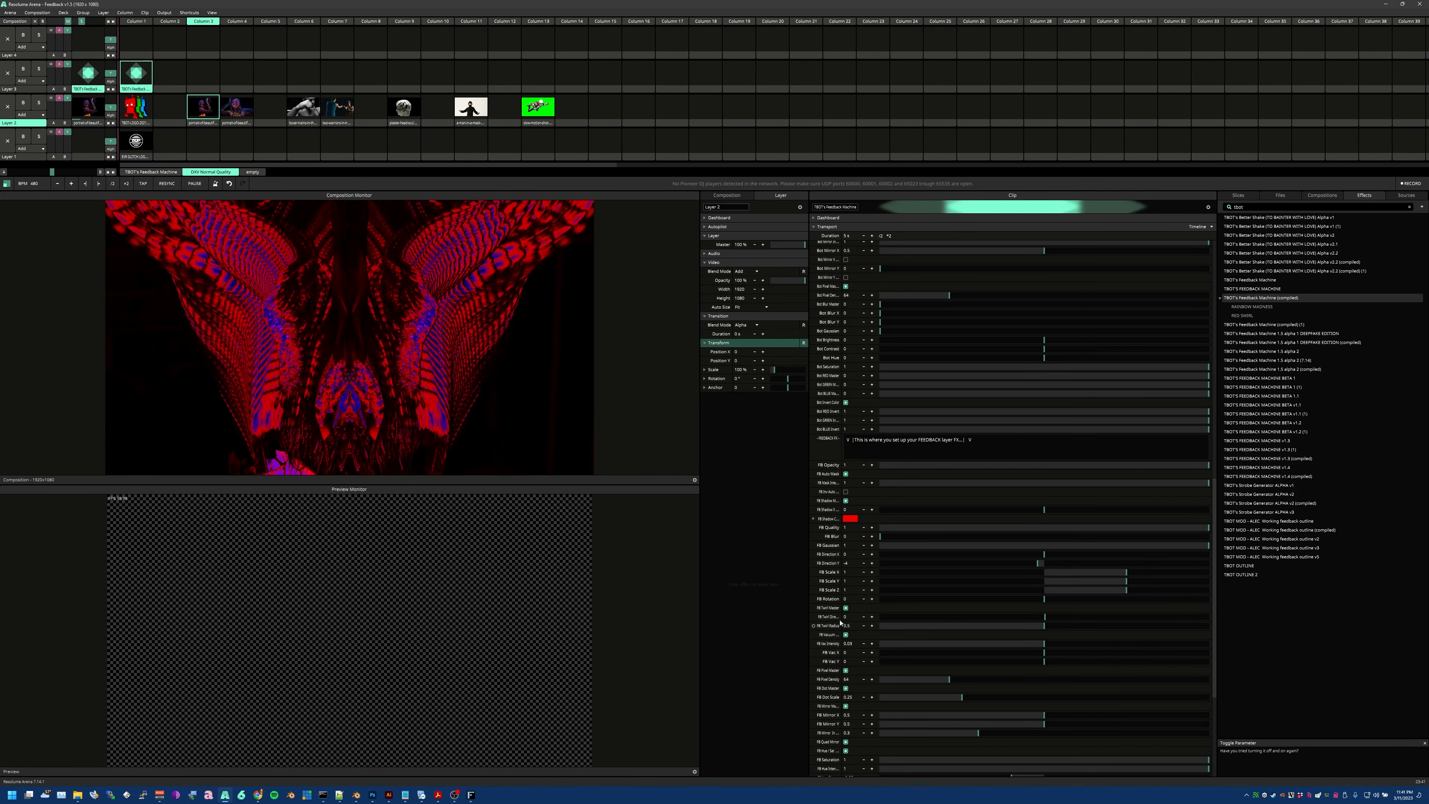
scroll(840, 622, "up", 17)
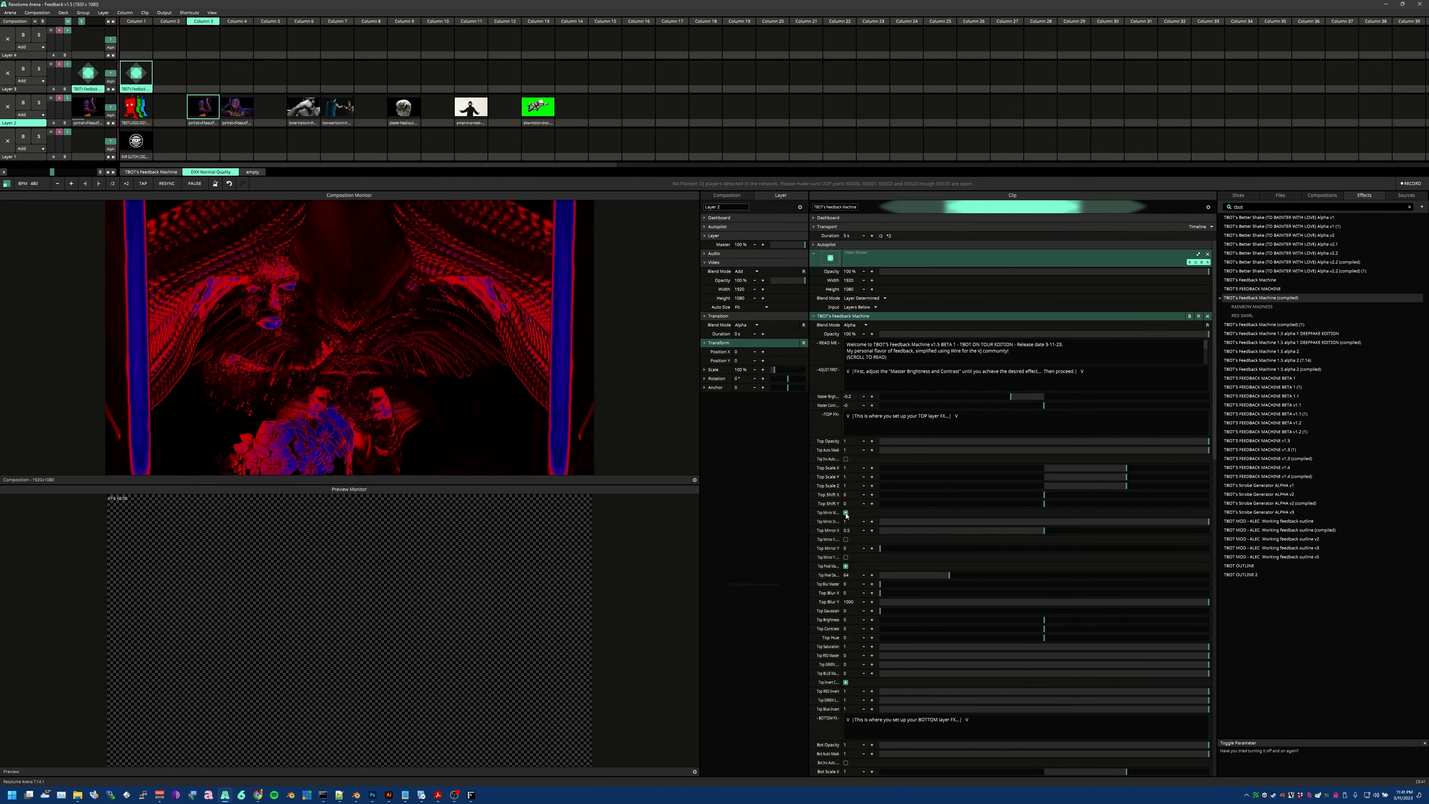
scroll(846, 514, "down", 5)
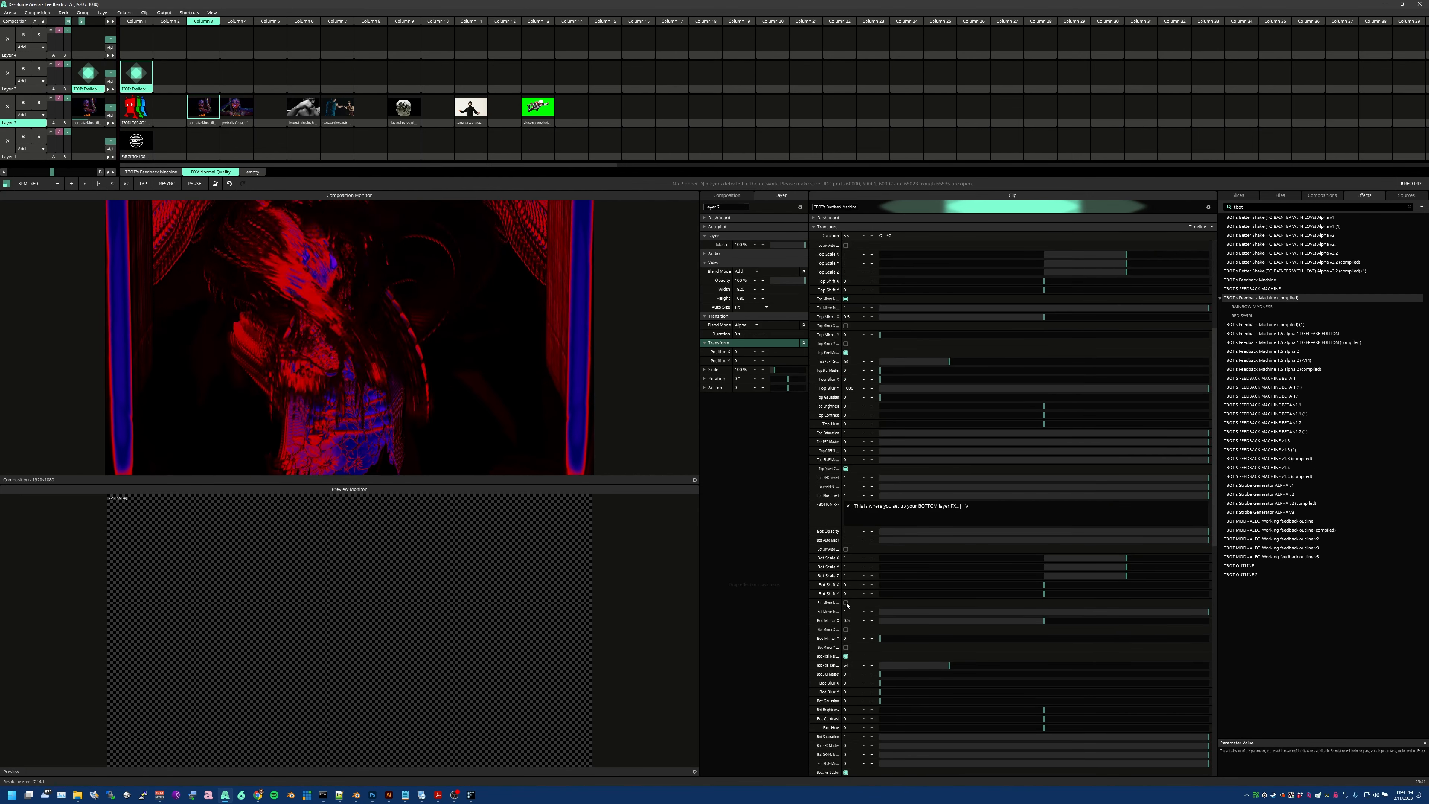
left_click(846, 603)
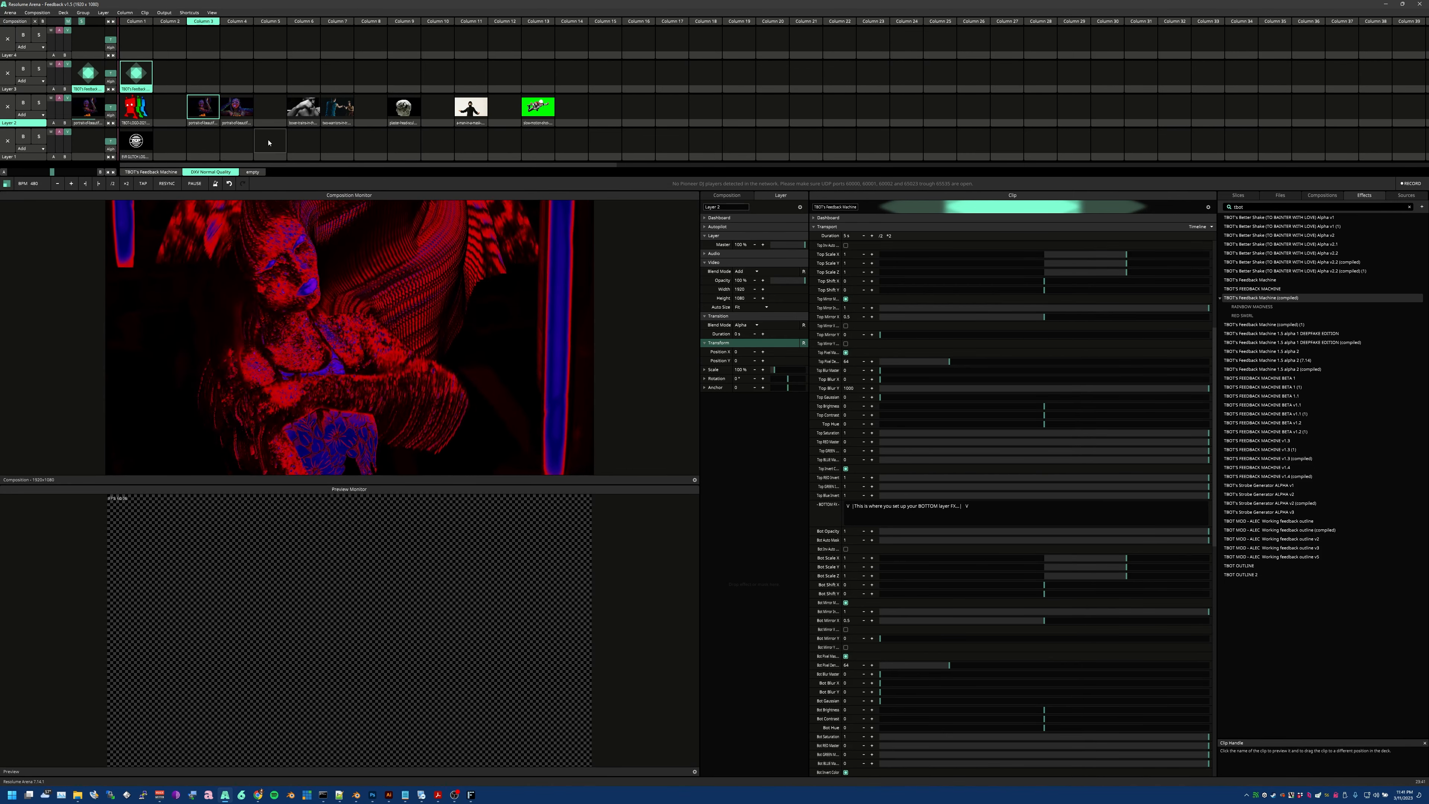
Add the Half X preset of the Mirror effect to the playing dancer clip on Layer 2 and shift its Position X to about 404.
left_click(88, 107)
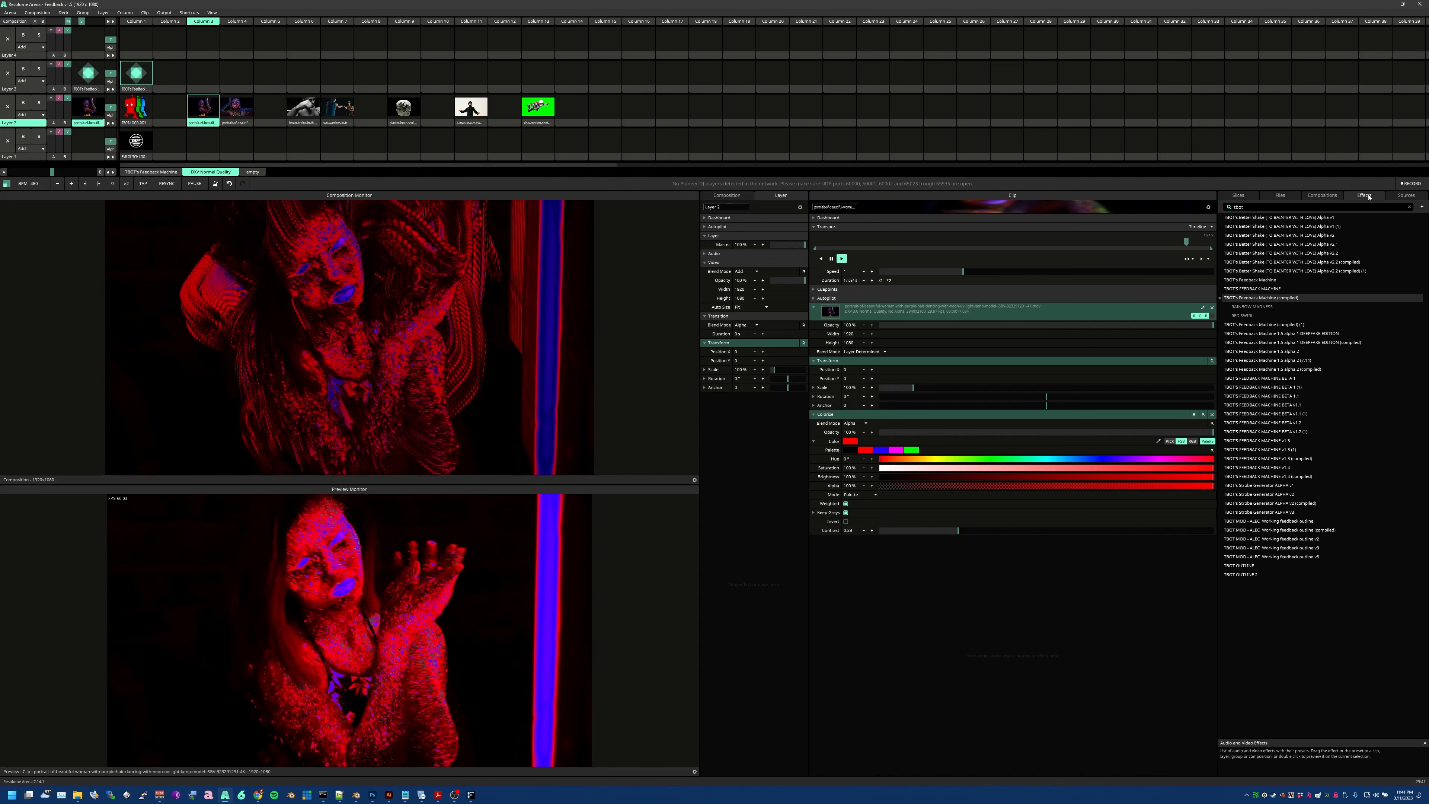
left_click_drag(1338, 205, 1172, 207)
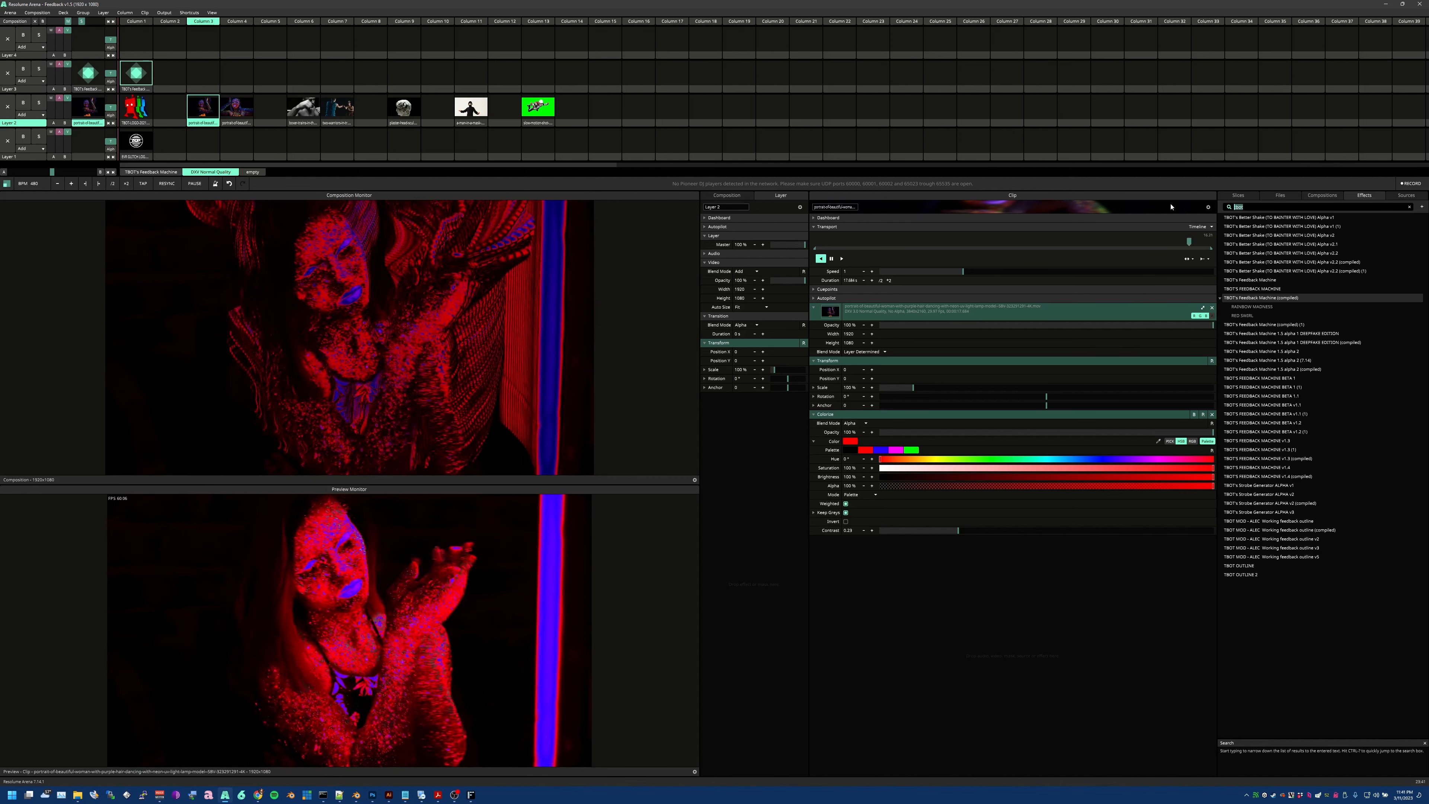
type("mirror")
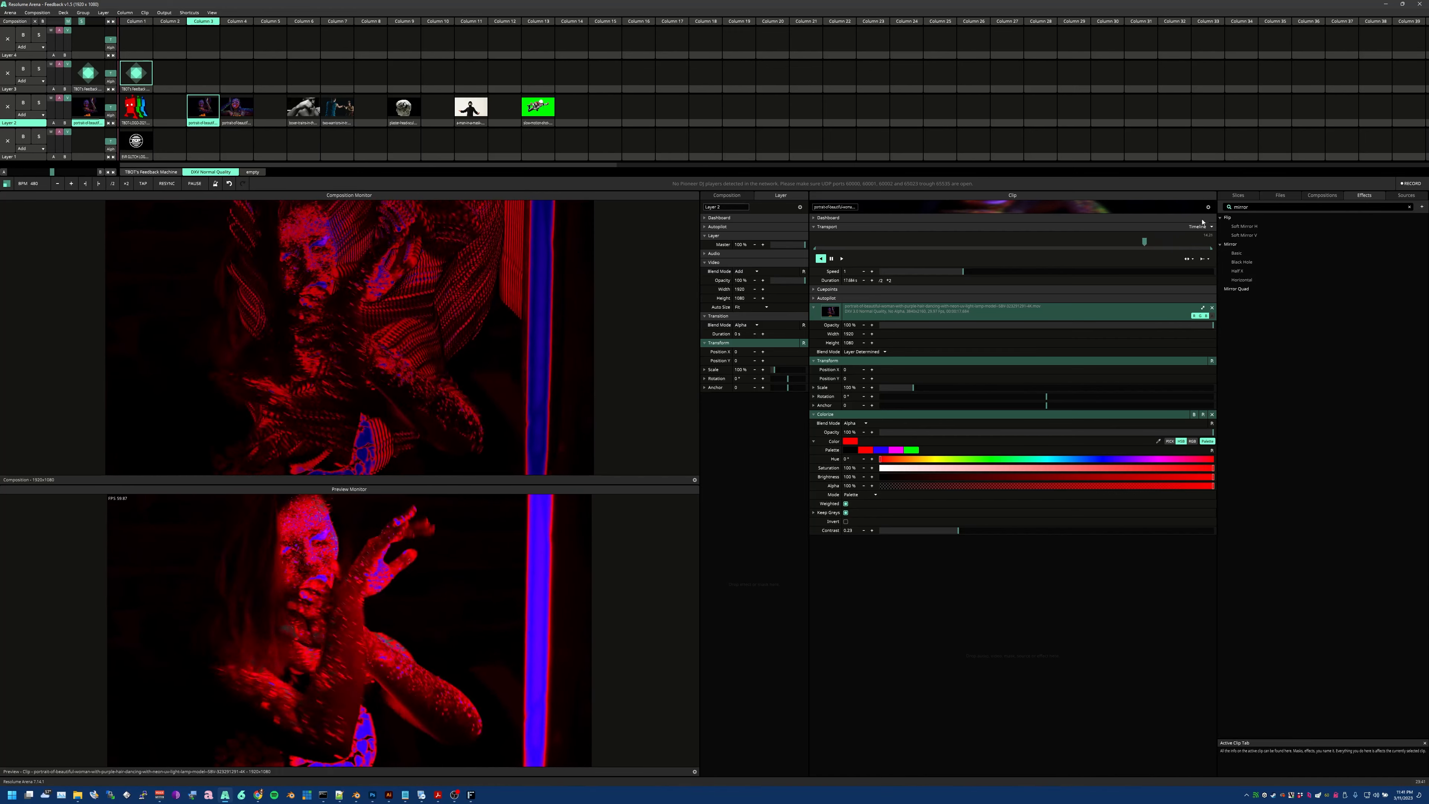
left_click_drag(1243, 275, 932, 537)
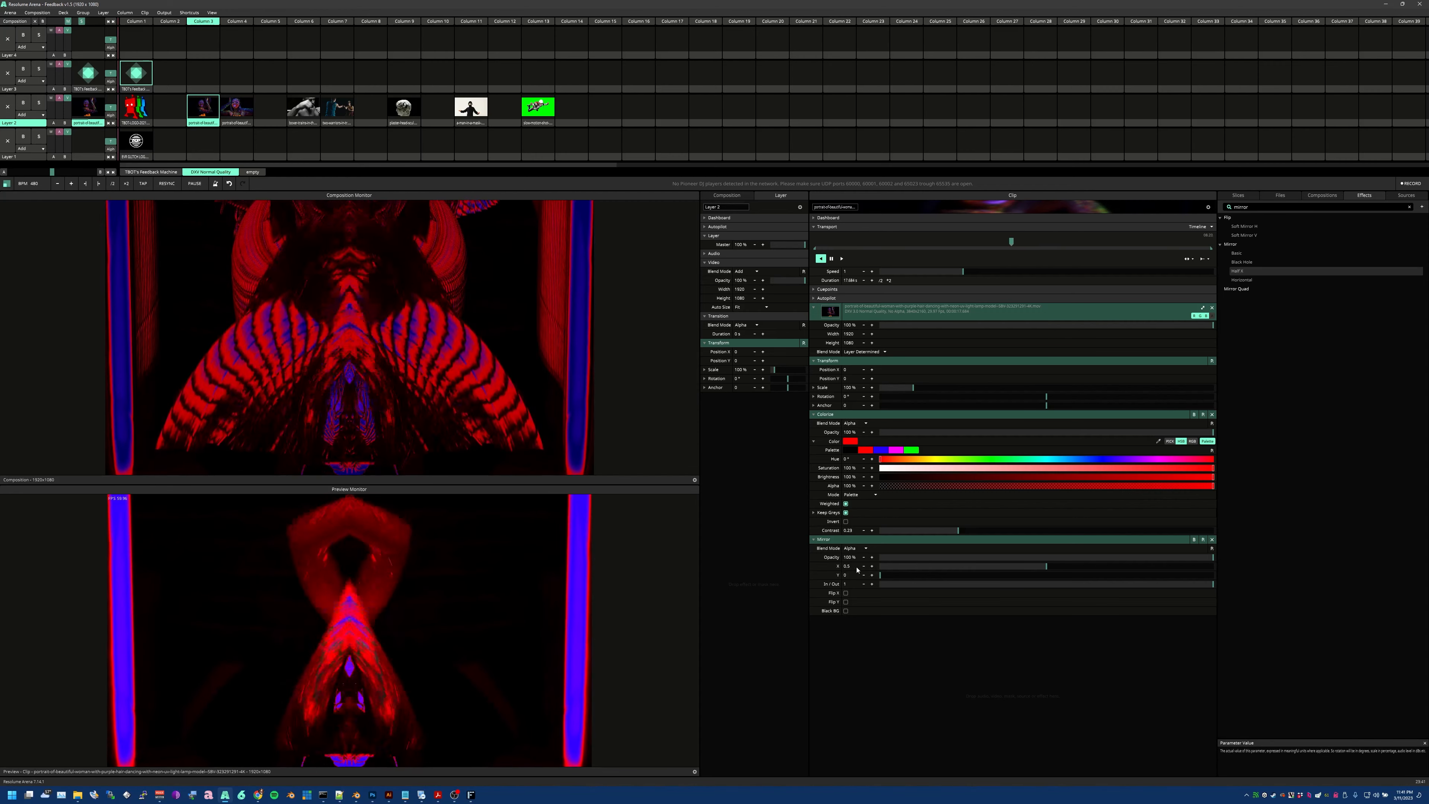
left_click_drag(872, 369, 1214, 390)
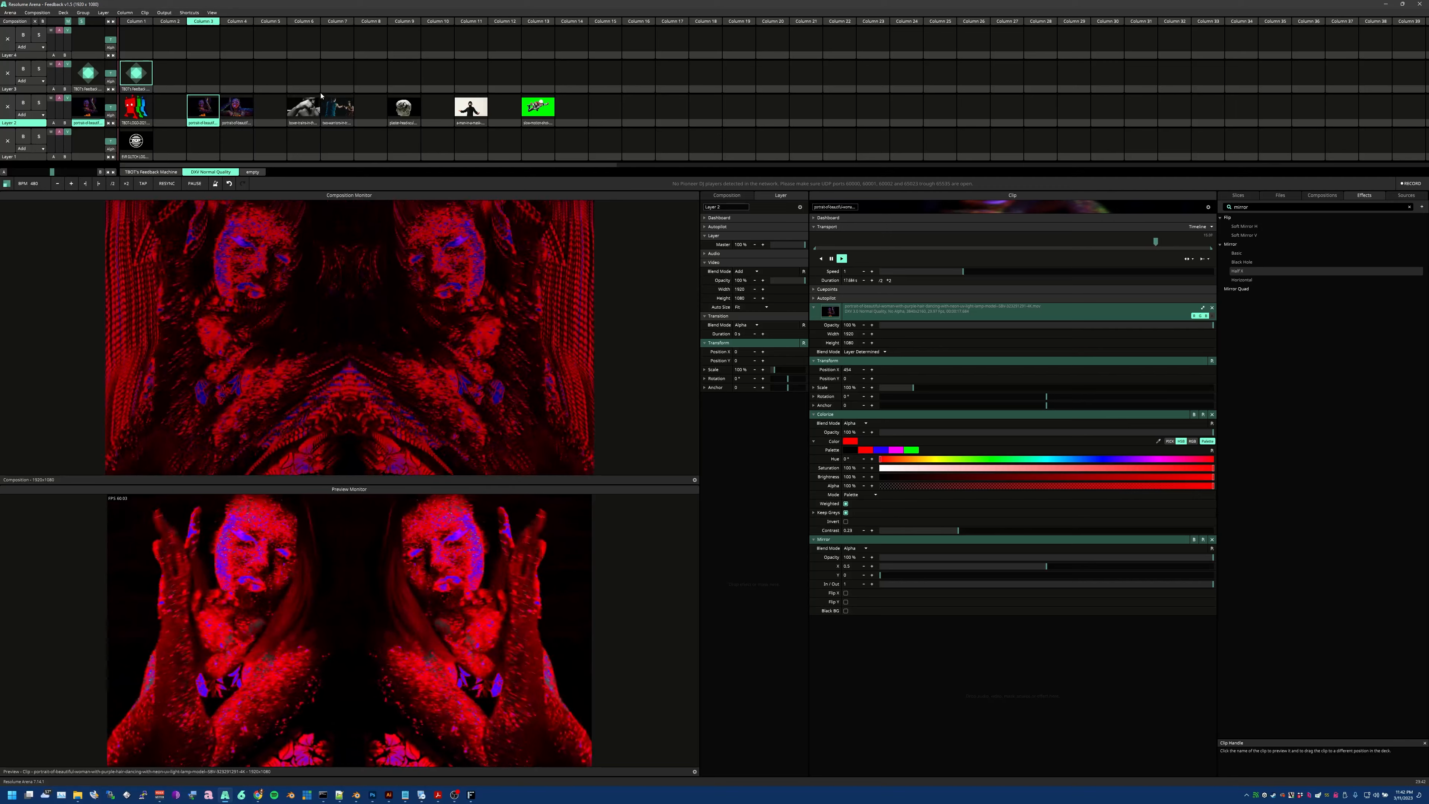
Select the column 1 Feedback Machine clip on Layer 3 and shift its Top Hue to about -0.09.
left_click(139, 90)
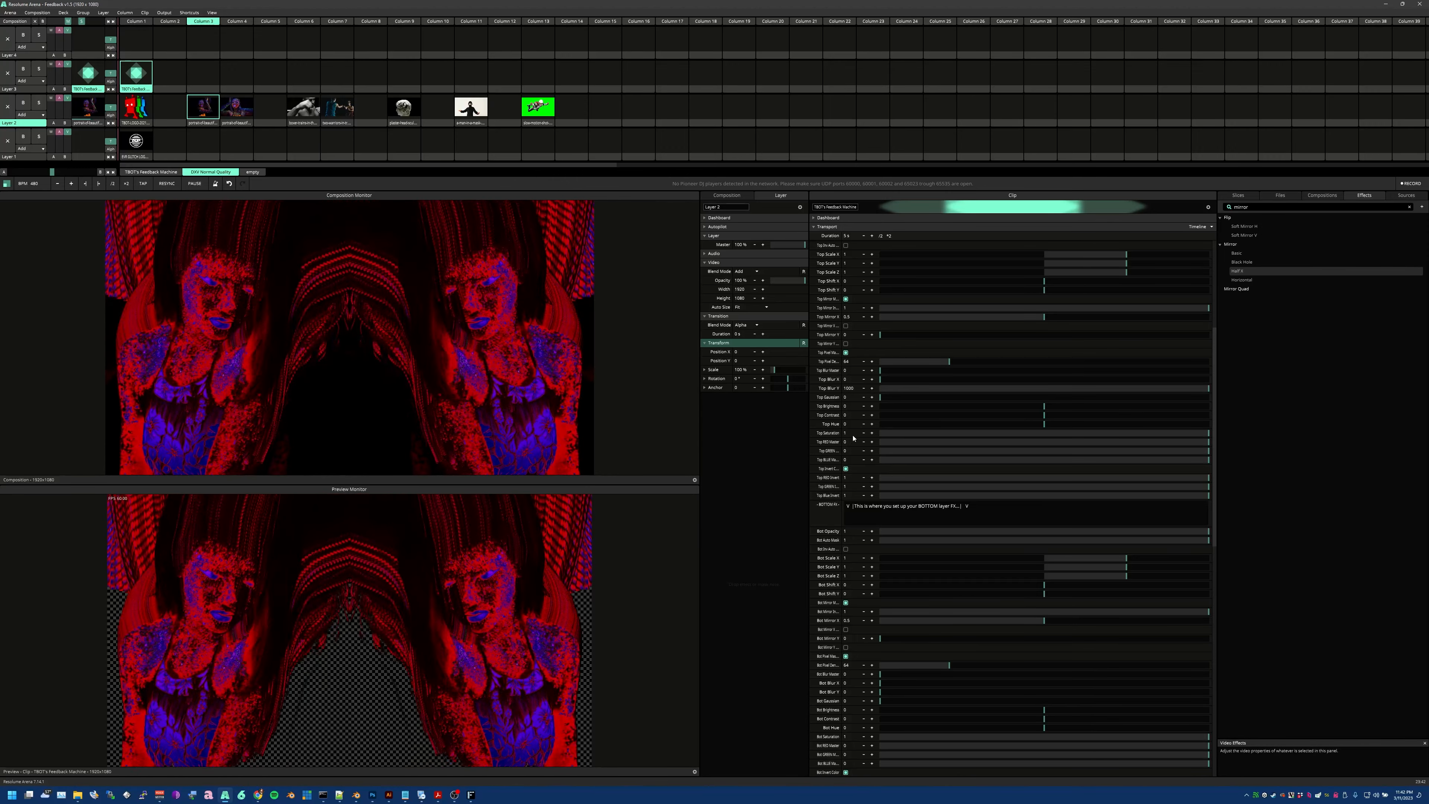
mouse_move(1044, 424)
left_mouse_down()
mouse_move(1007, 429)
mouse_move(1031, 428)
left_mouse_up()
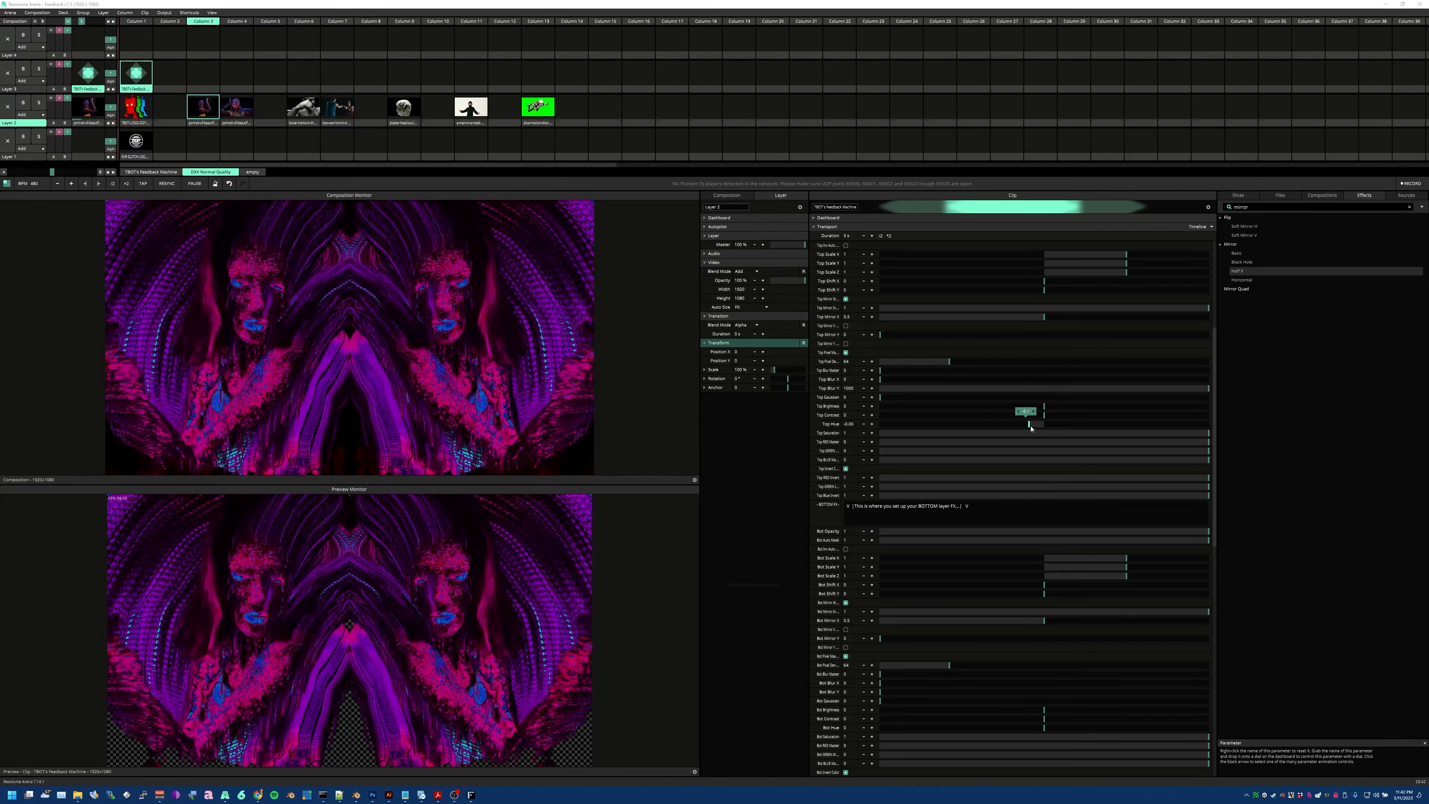
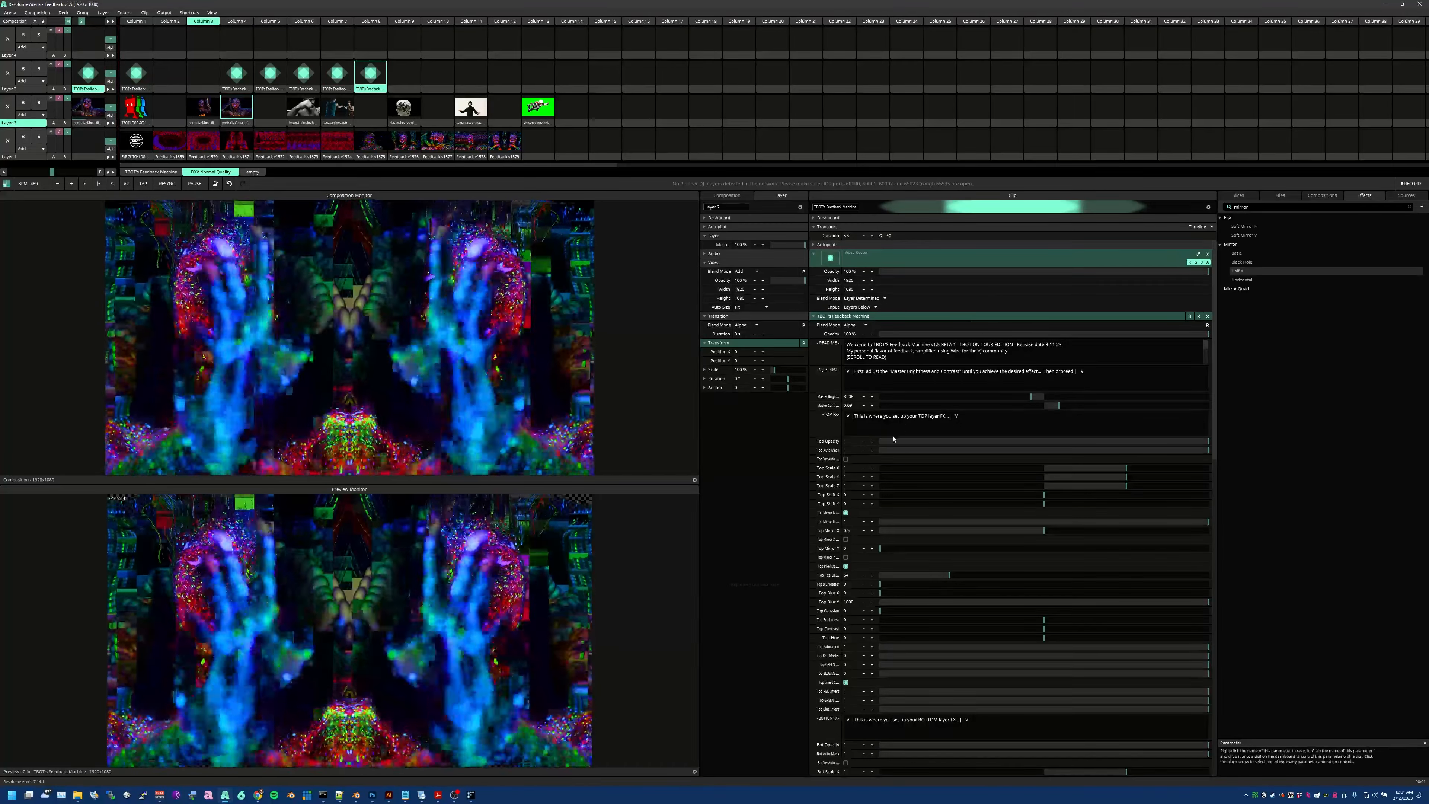
Set the bottom layer's Scale Z to about 1.12 in the column 8 Feedback Machine clip.
scroll(875, 479, "down", 4)
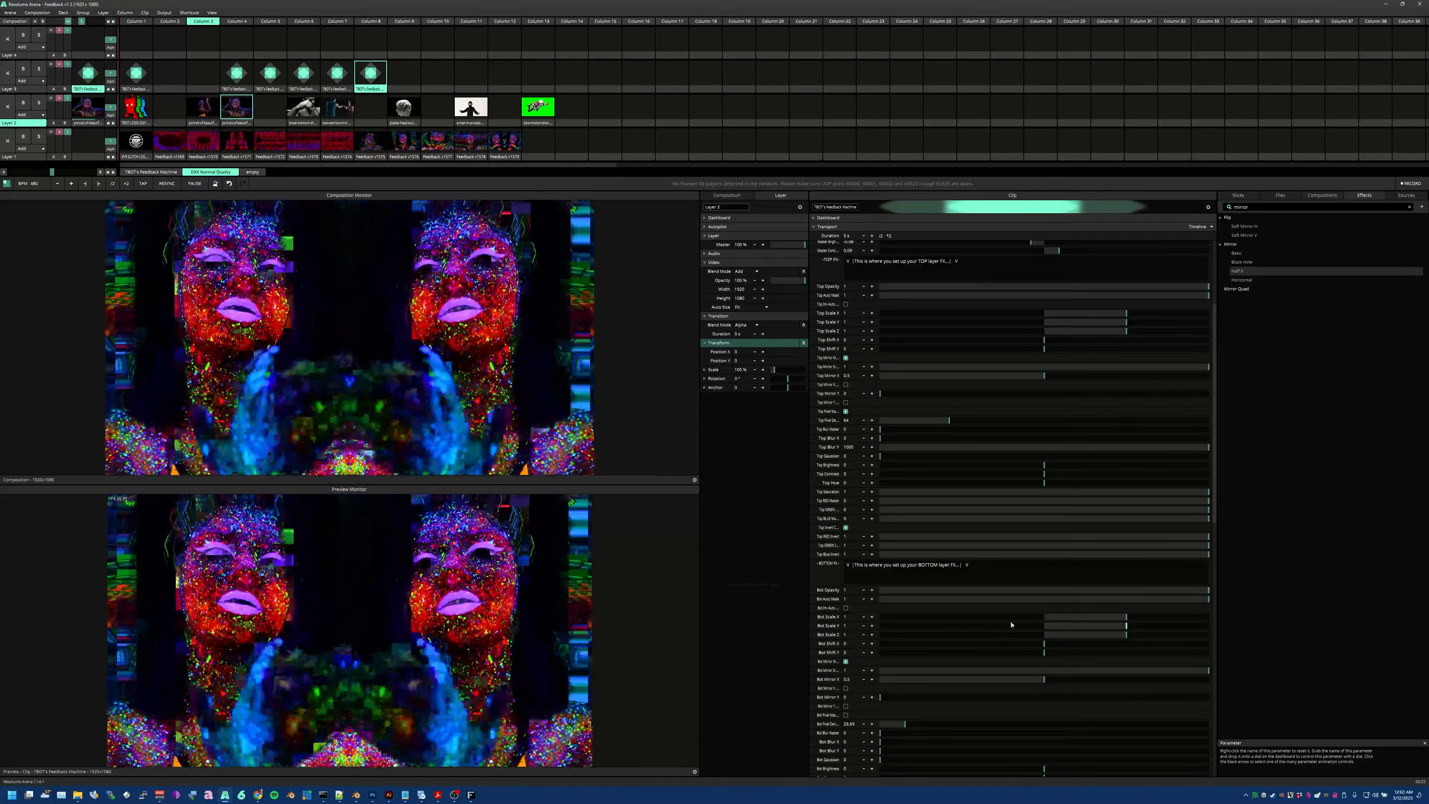
left_click_drag(1127, 639, 1151, 640)
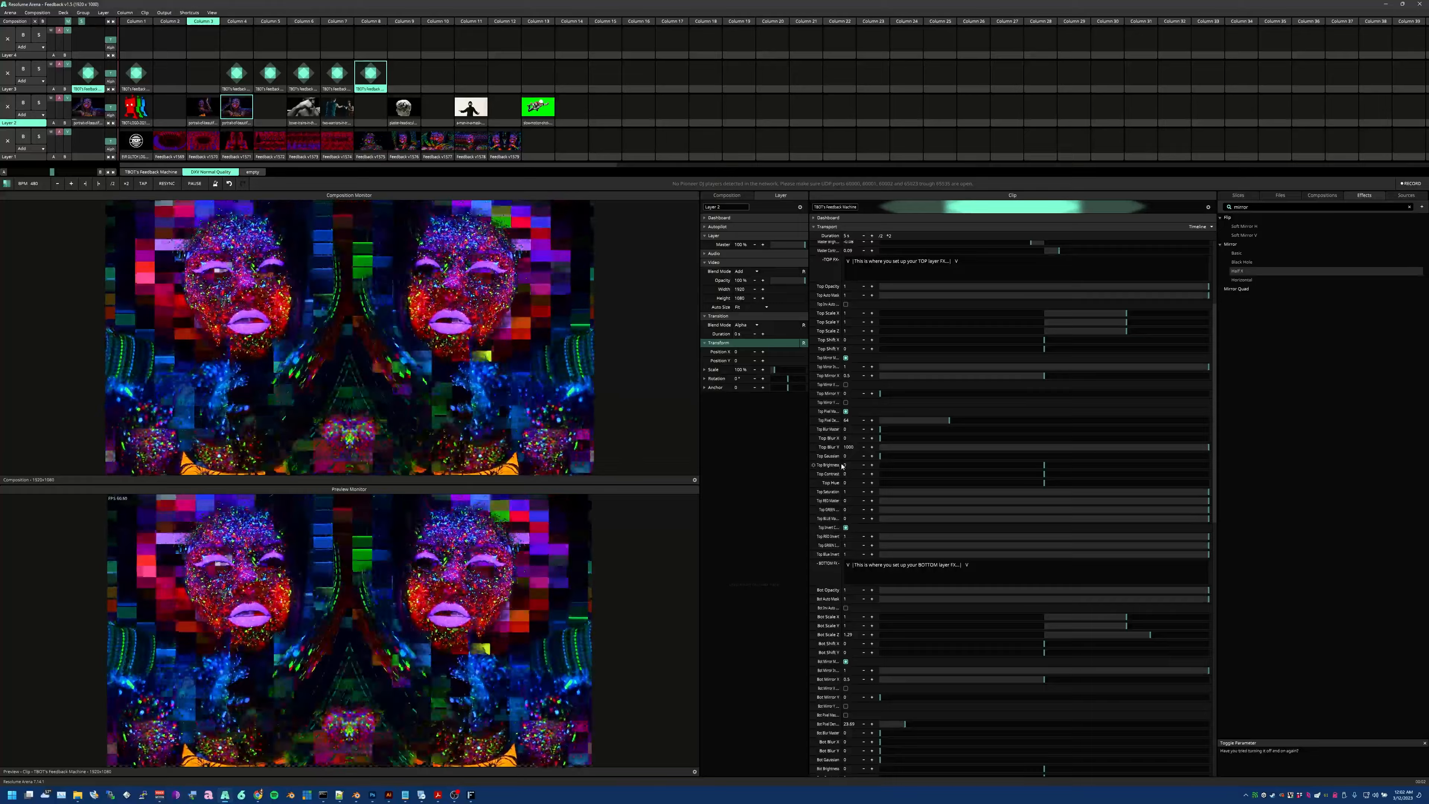
left_click_drag(1141, 632, 1133, 638)
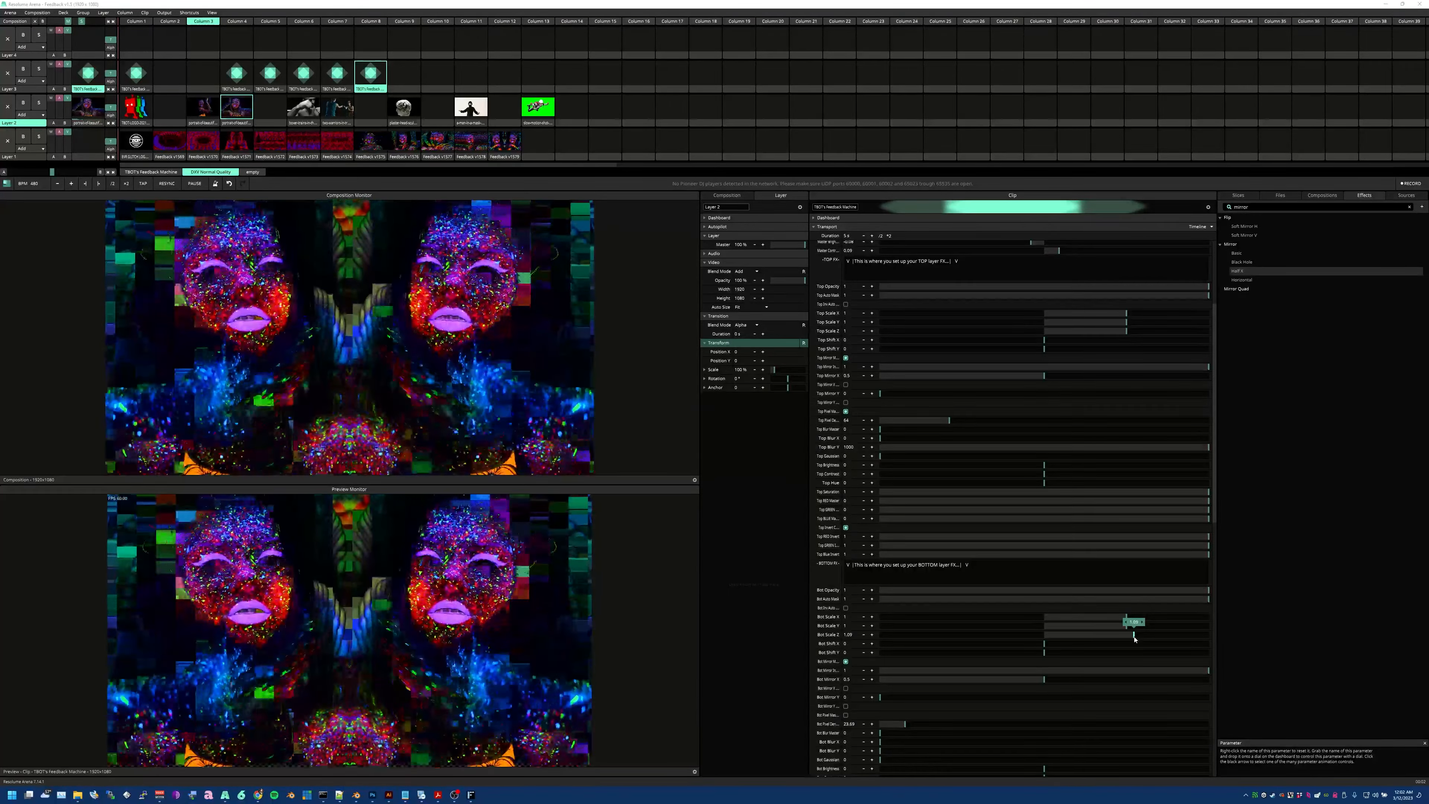
left_click_drag(1134, 637, 1136, 638)
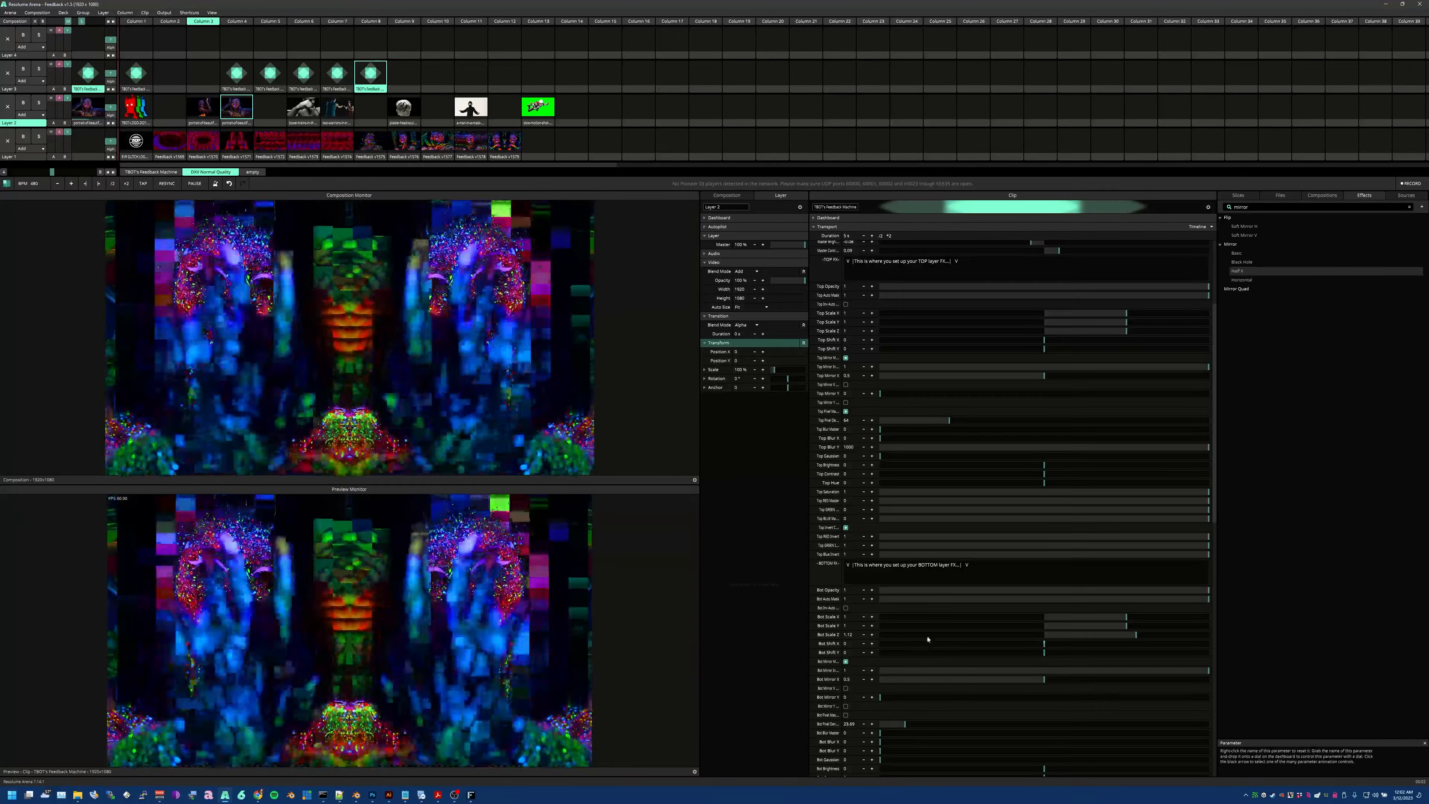
Raise the bottom layer's pixelation value to about 94.8 in the column 8 Feedback Machine clip.
scroll(938, 683, "down", 1)
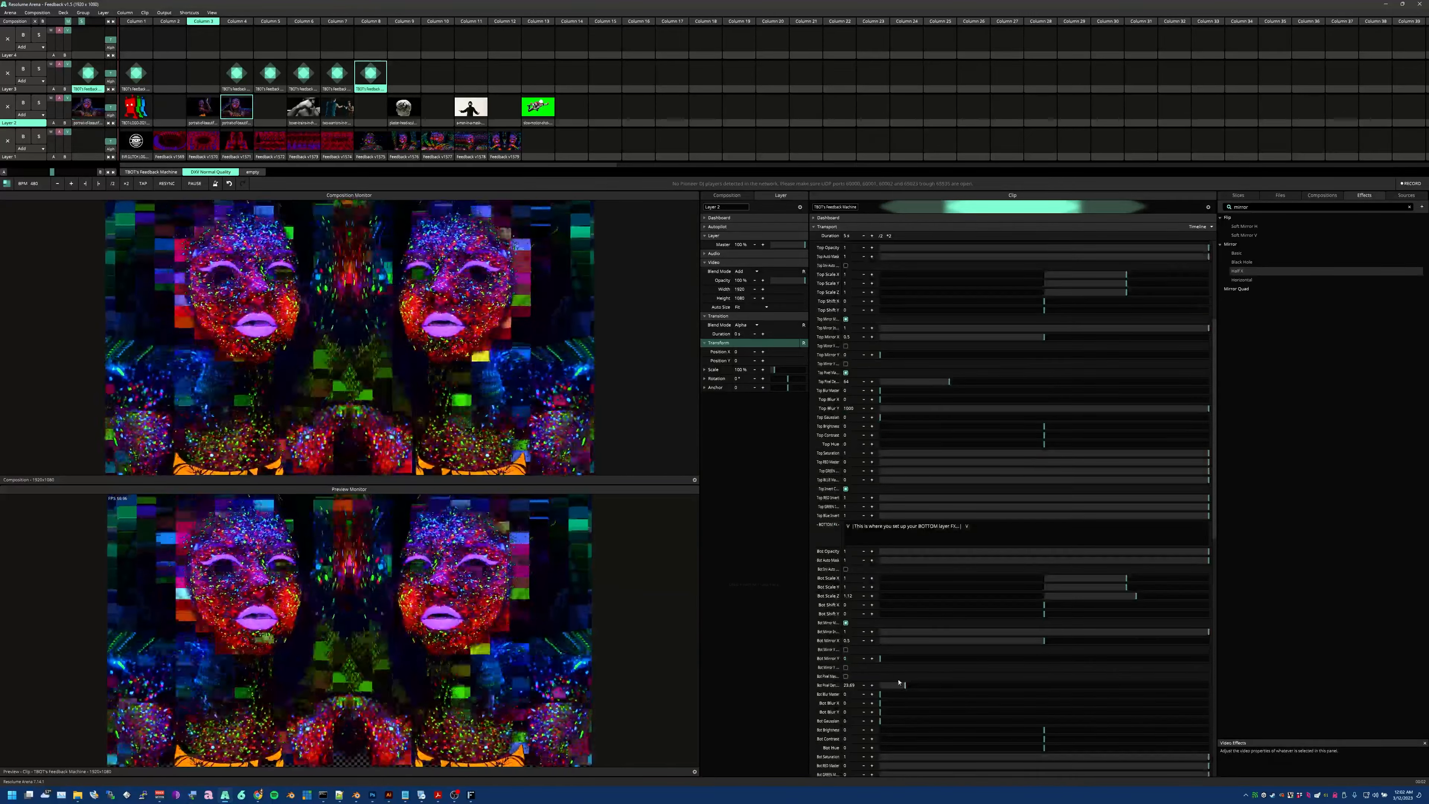
left_click_drag(904, 685, 984, 682)
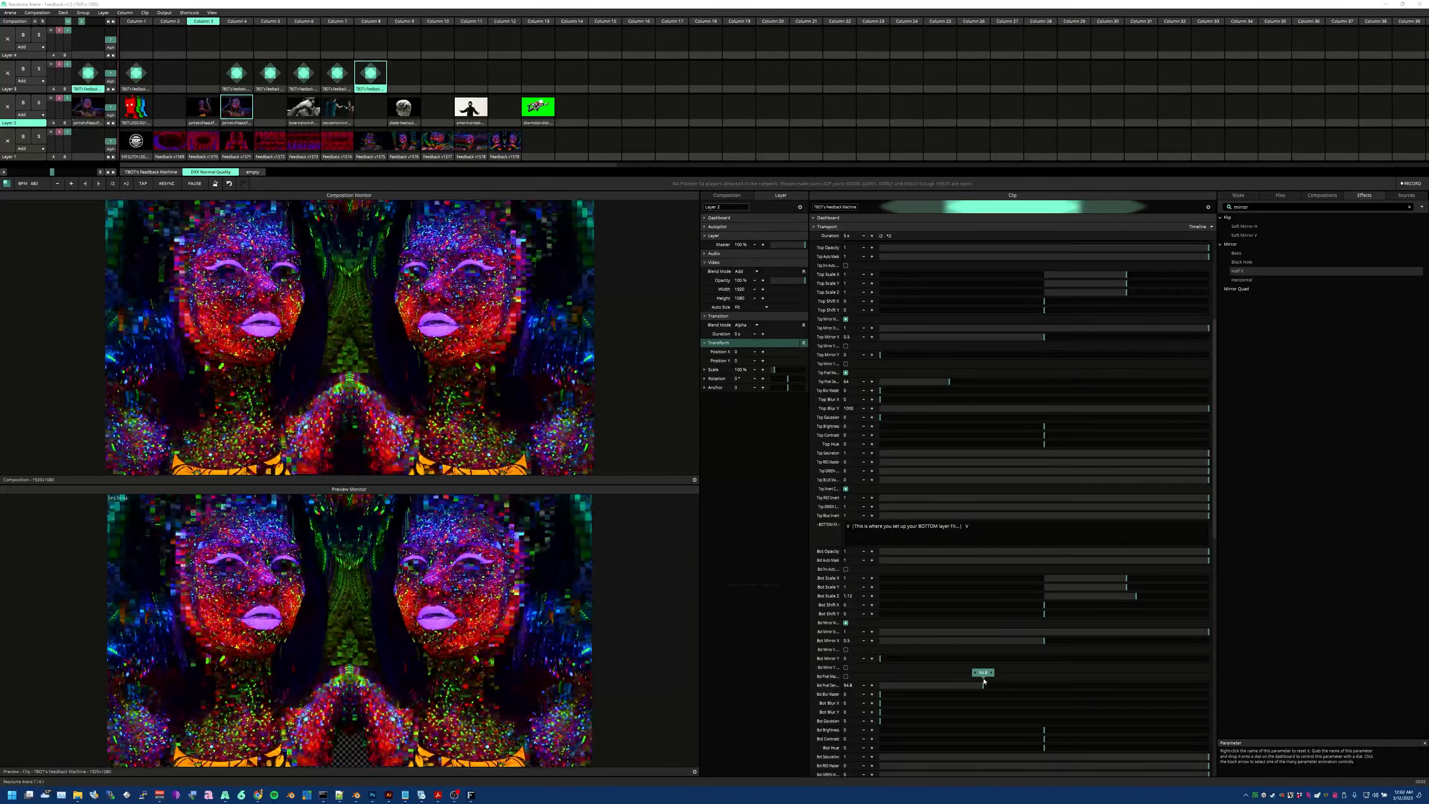
left_click_drag(984, 681, 984, 681)
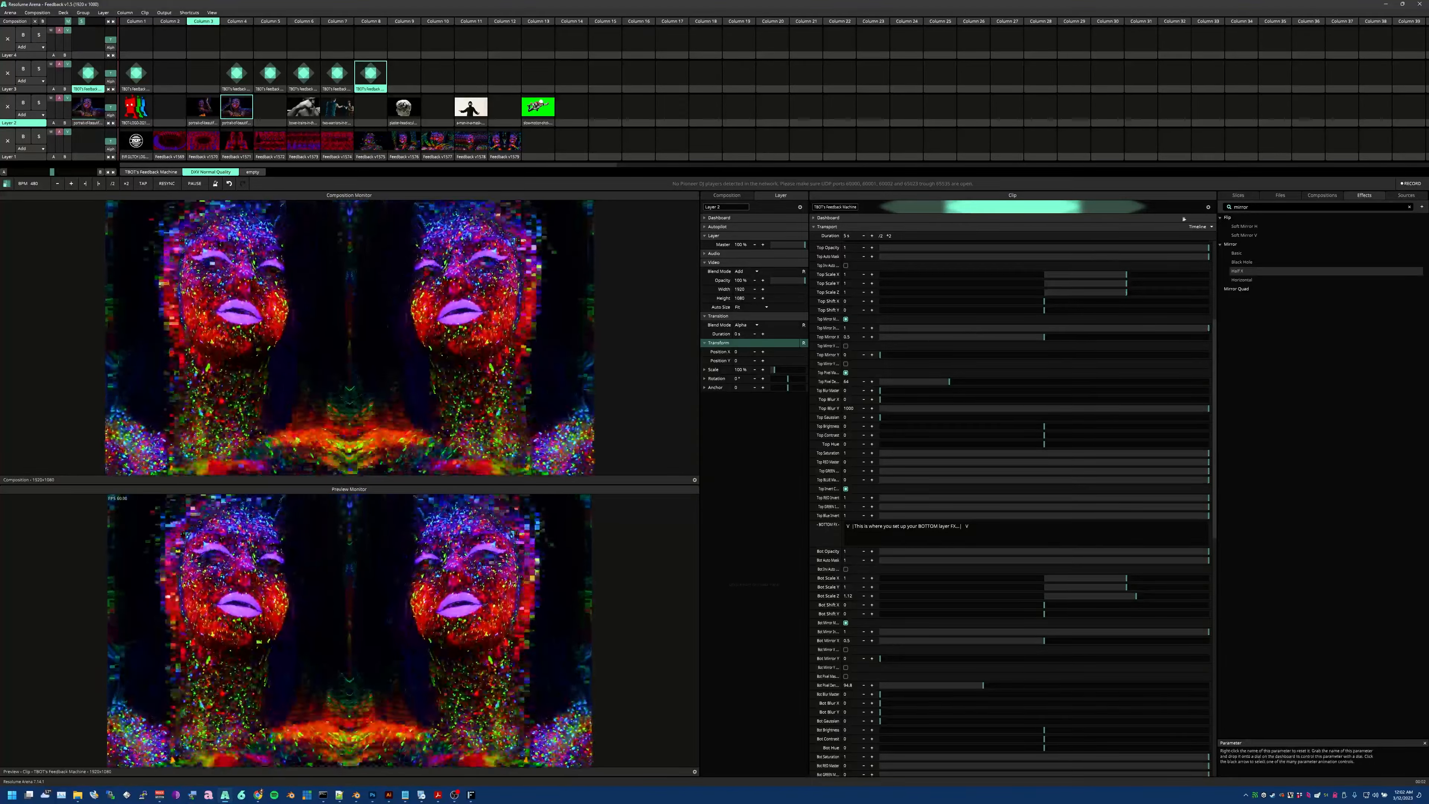
Record a short take of the composition output and stop the recording.
left_click(1410, 184)
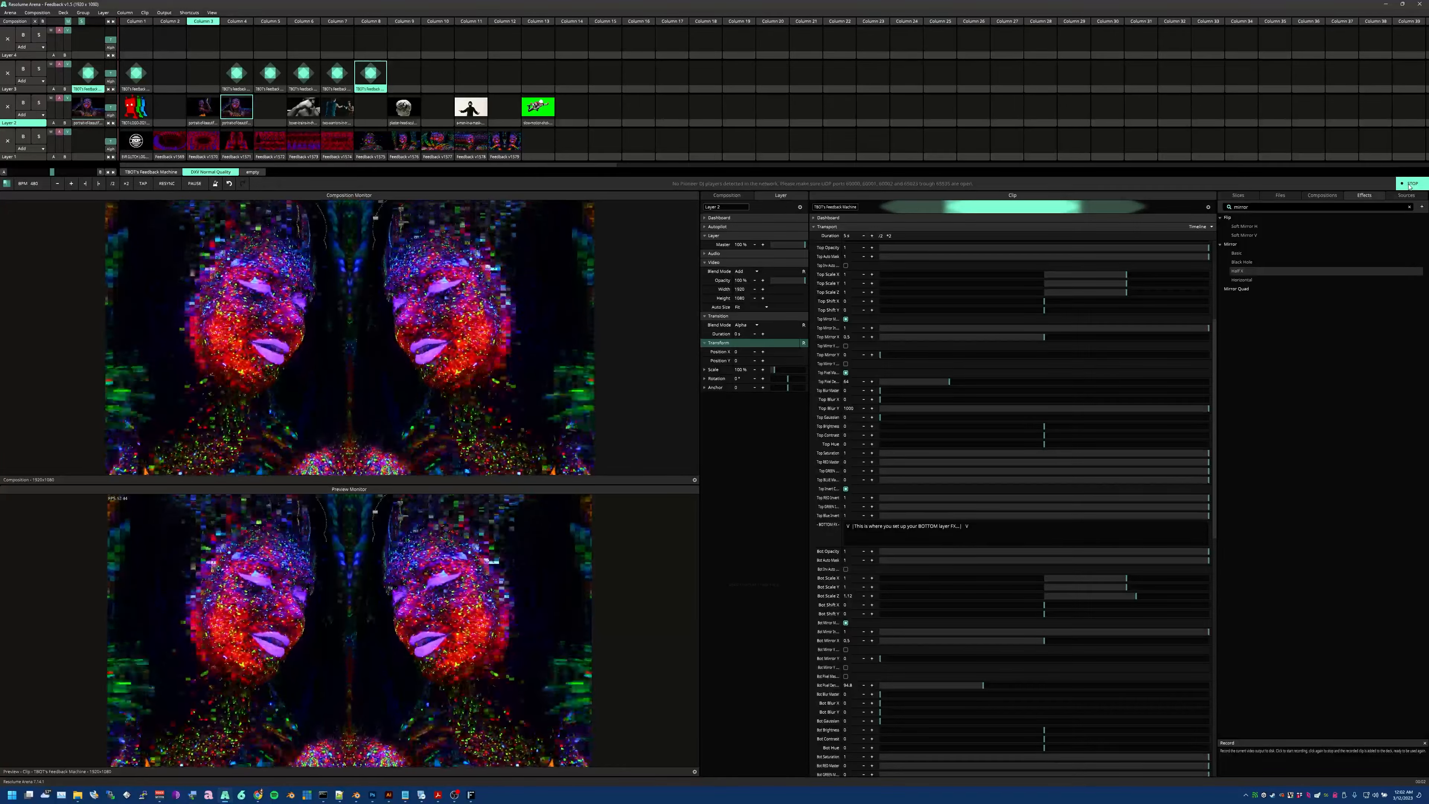
left_click(1410, 185)
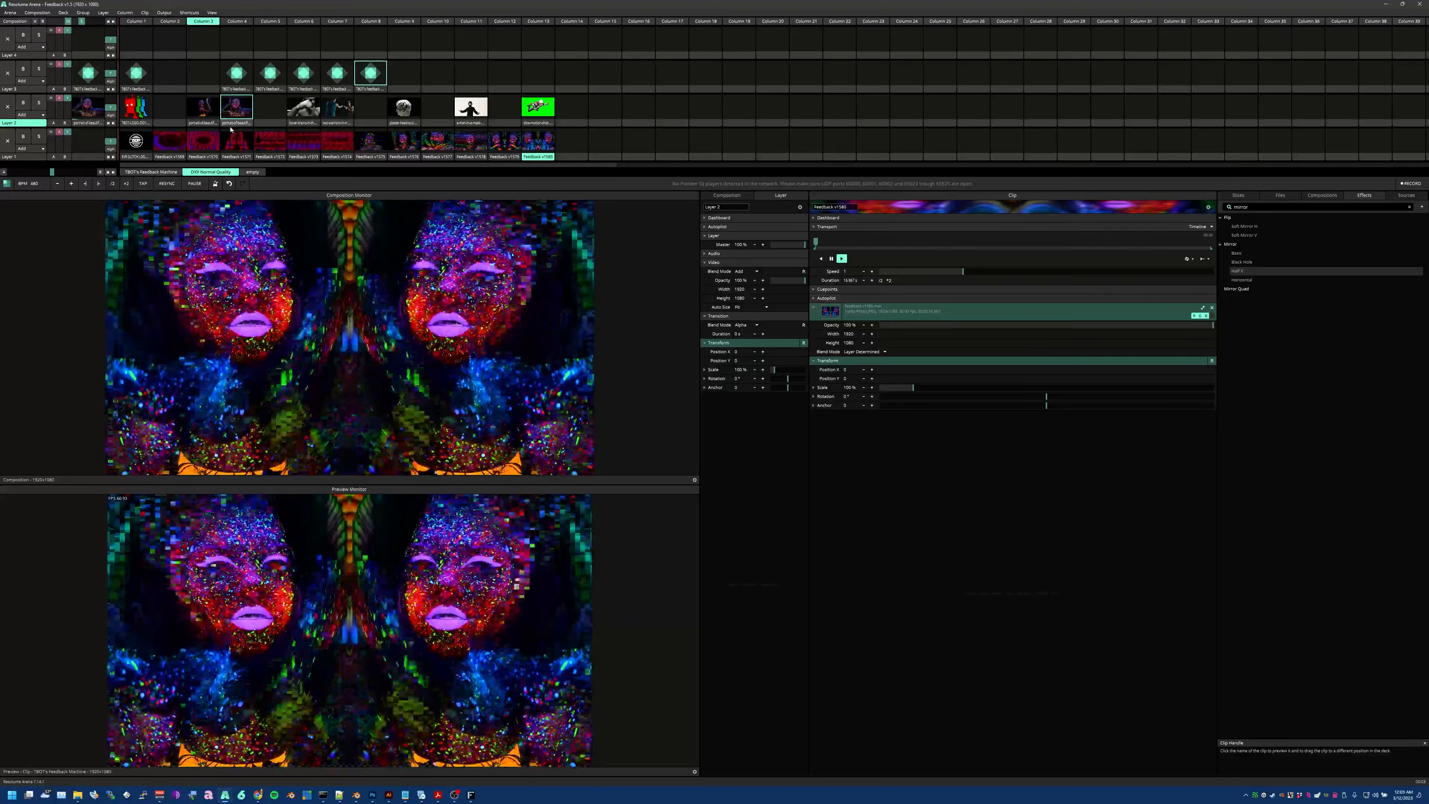
Copy the column 8 Feedback Machine clip into column 9 of Layer 3 and trigger the copy.
left_click(368, 89)
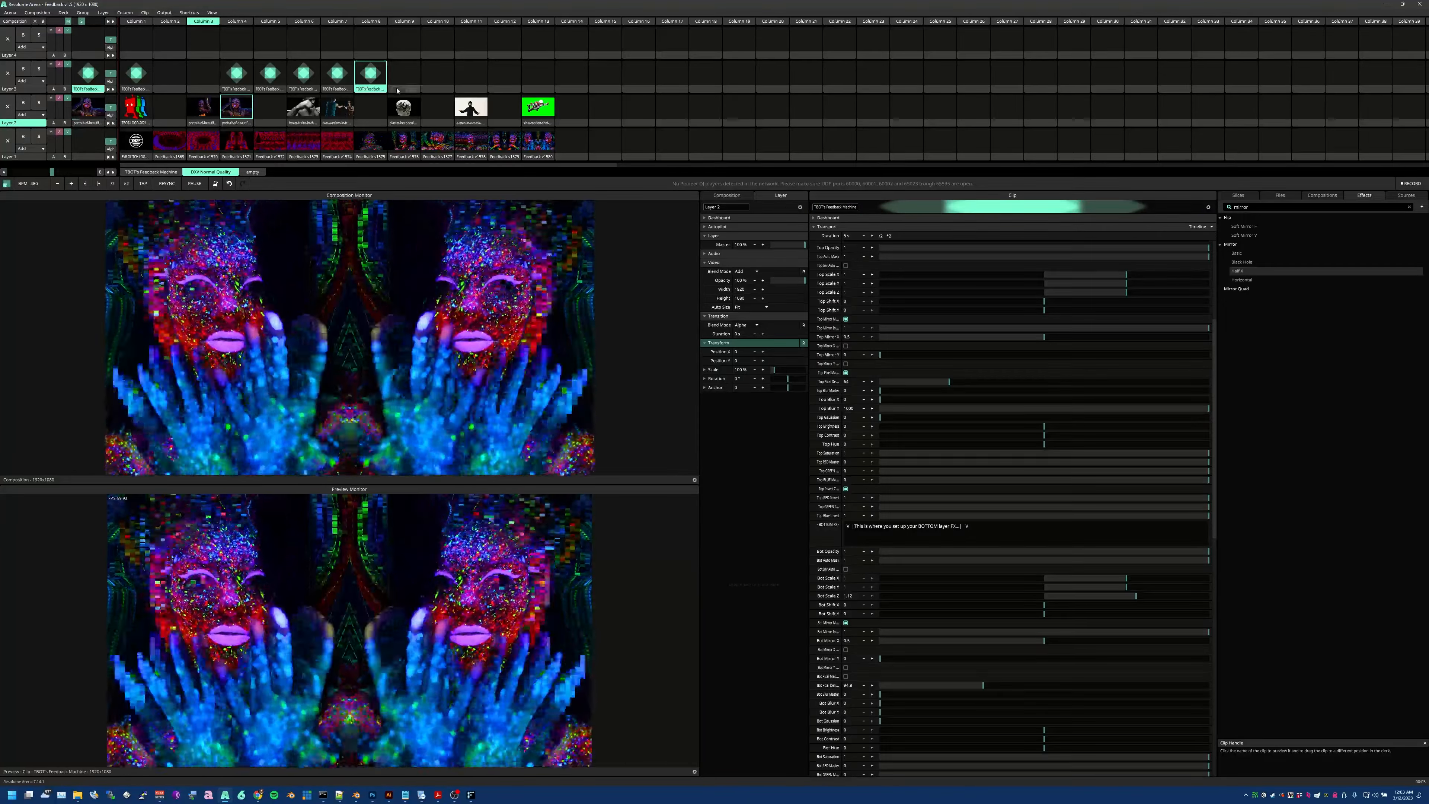
left_click(396, 90)
key("ctrl+v")
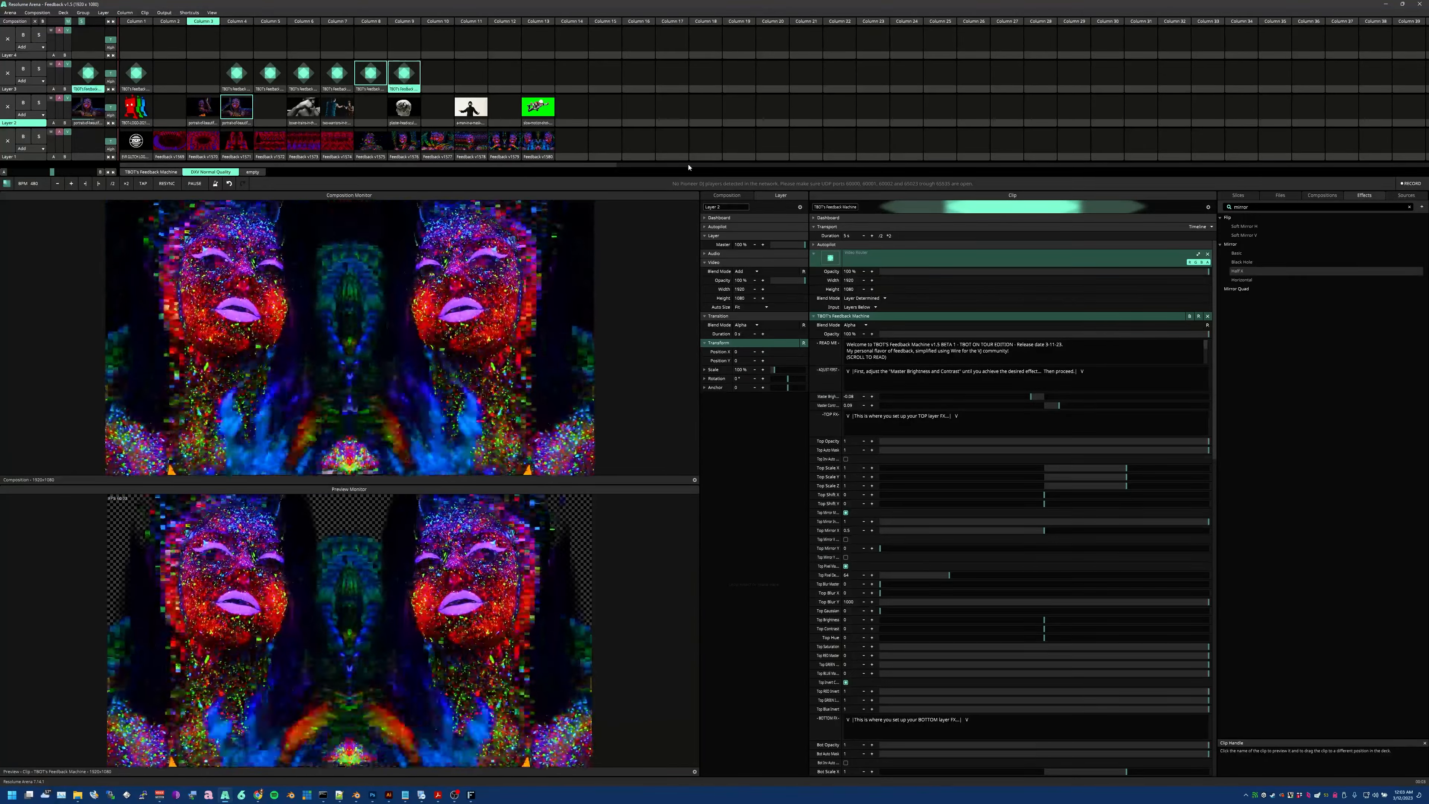
Try shifting the bottom layer vertically in the column 9 Feedback Machine clip.
scroll(887, 563, "down", 10)
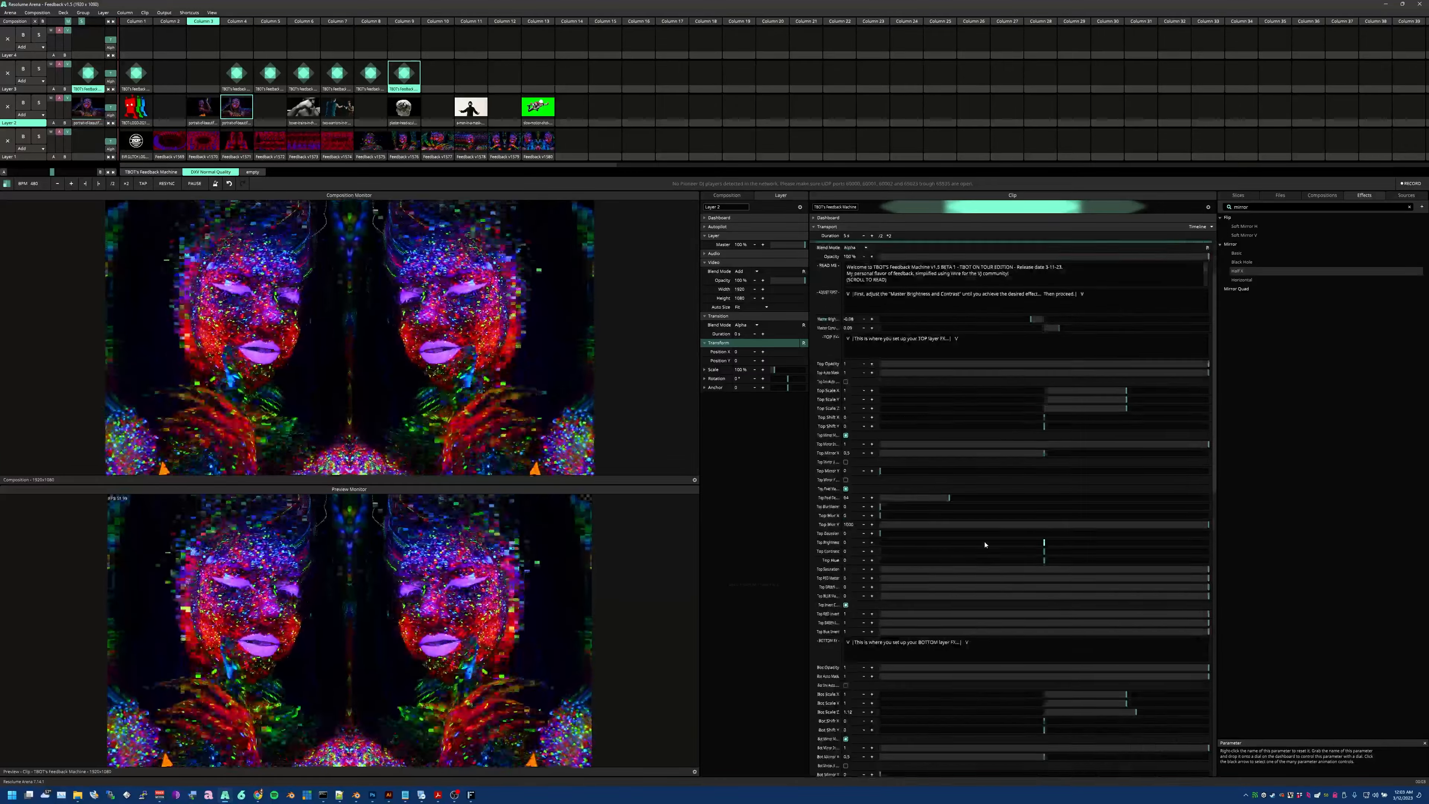
scroll(931, 583, "up", 1)
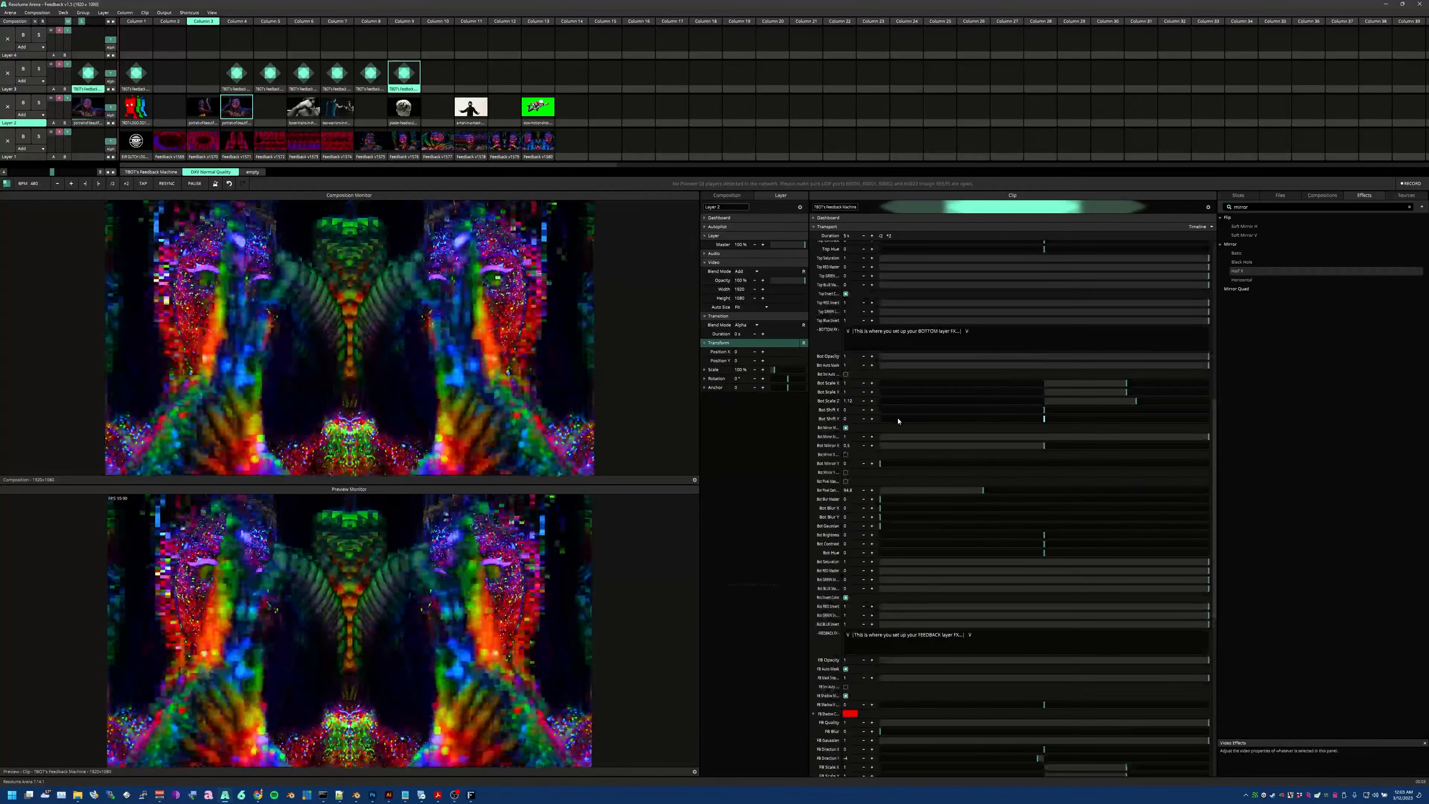
mouse_move(1045, 419)
left_mouse_down()
mouse_move(1073, 421)
mouse_move(1000, 426)
mouse_move(1037, 425)
left_mouse_up()
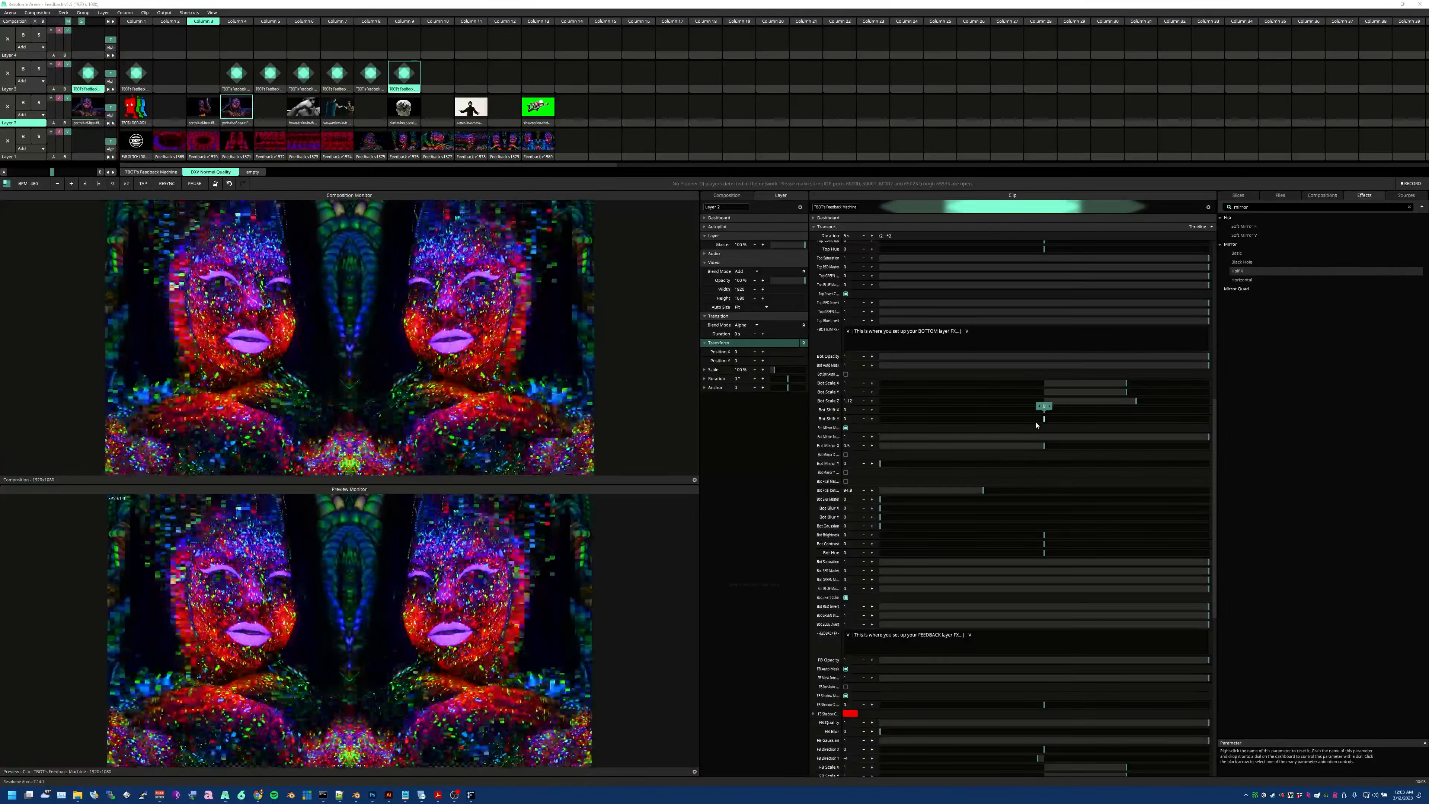
Turn off the switch above the feedback mirror values, then set feedback Mirror X to about 0.73 and Mirror Y to about 0.11.
scroll(864, 611, "down", 6)
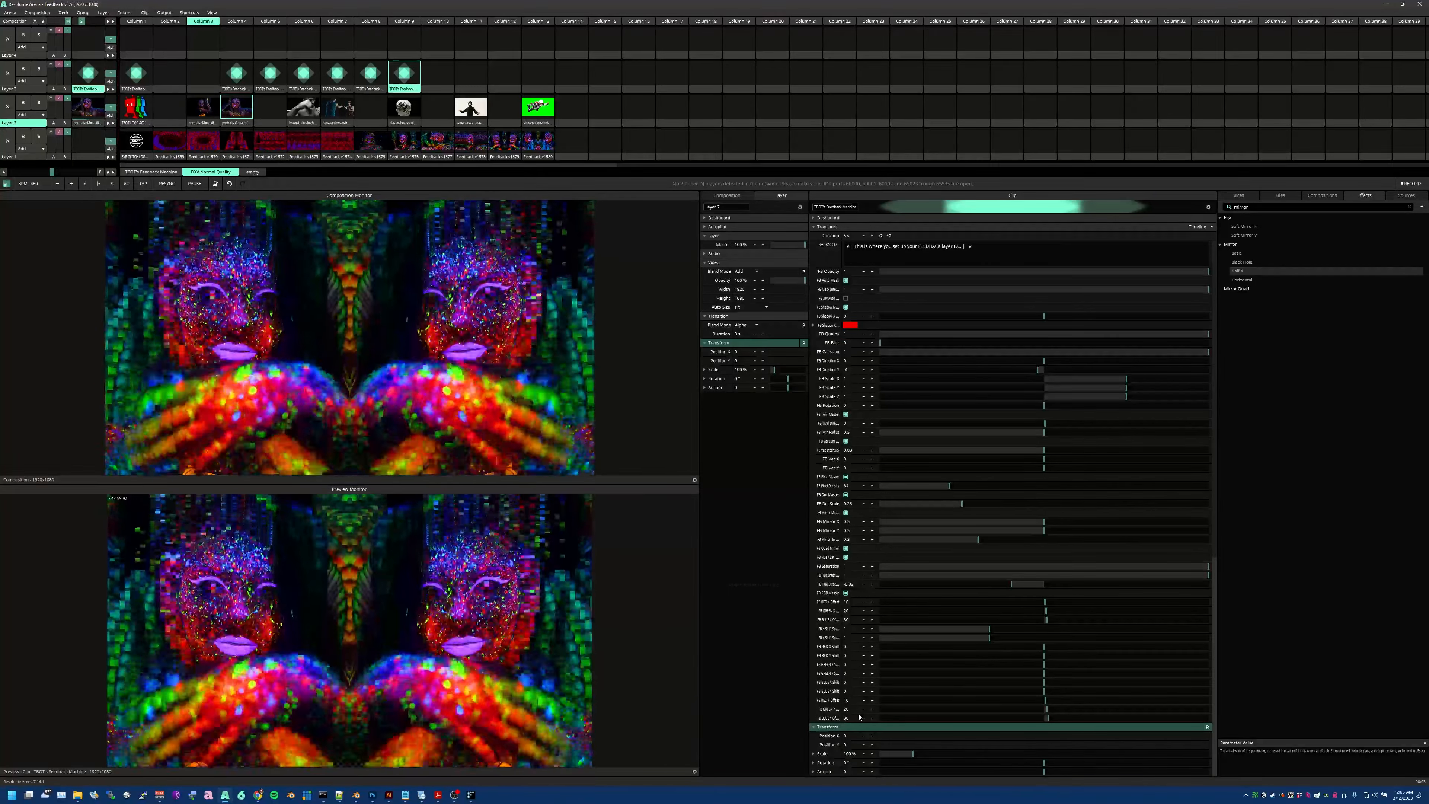
left_click(847, 513)
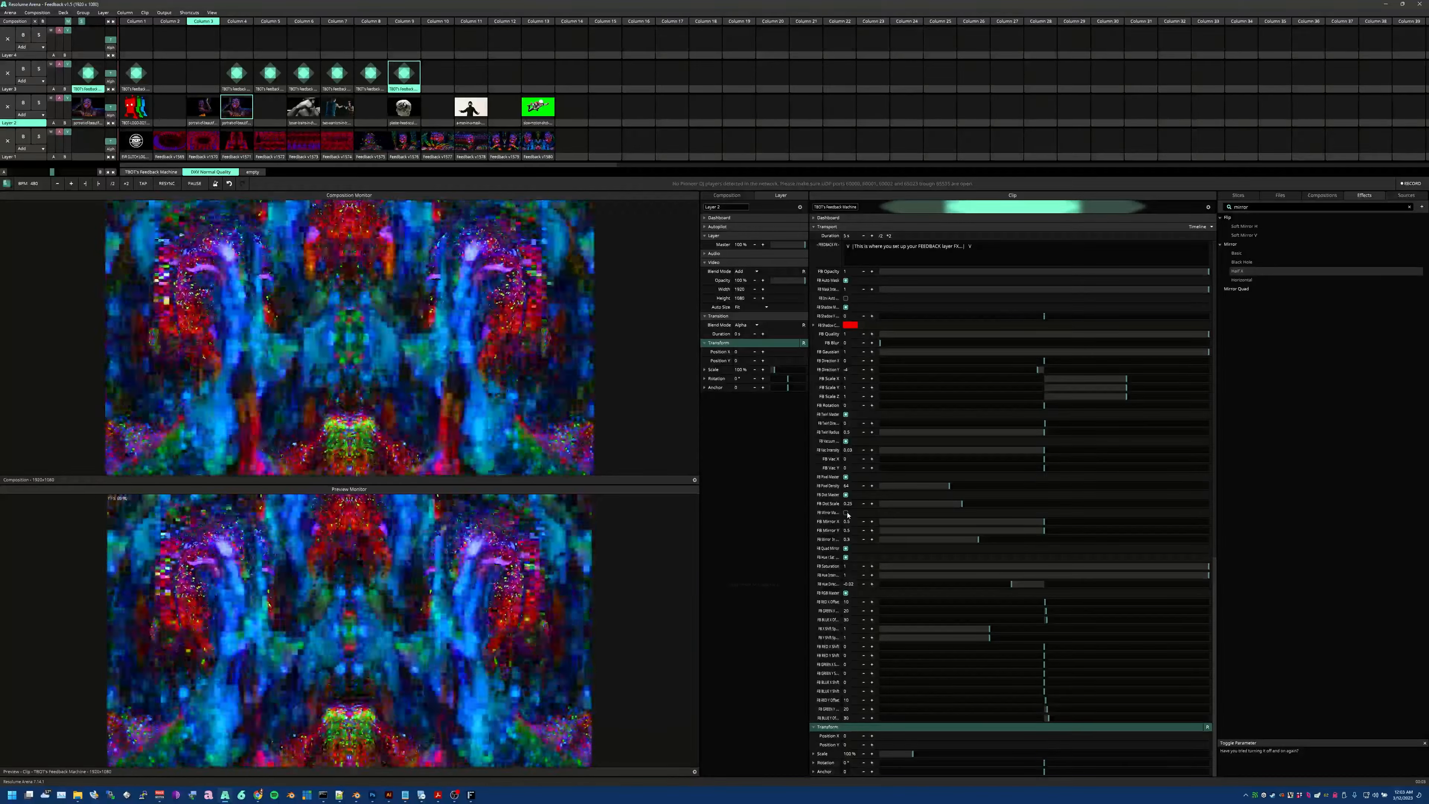
left_click_drag(1046, 526, 916, 545)
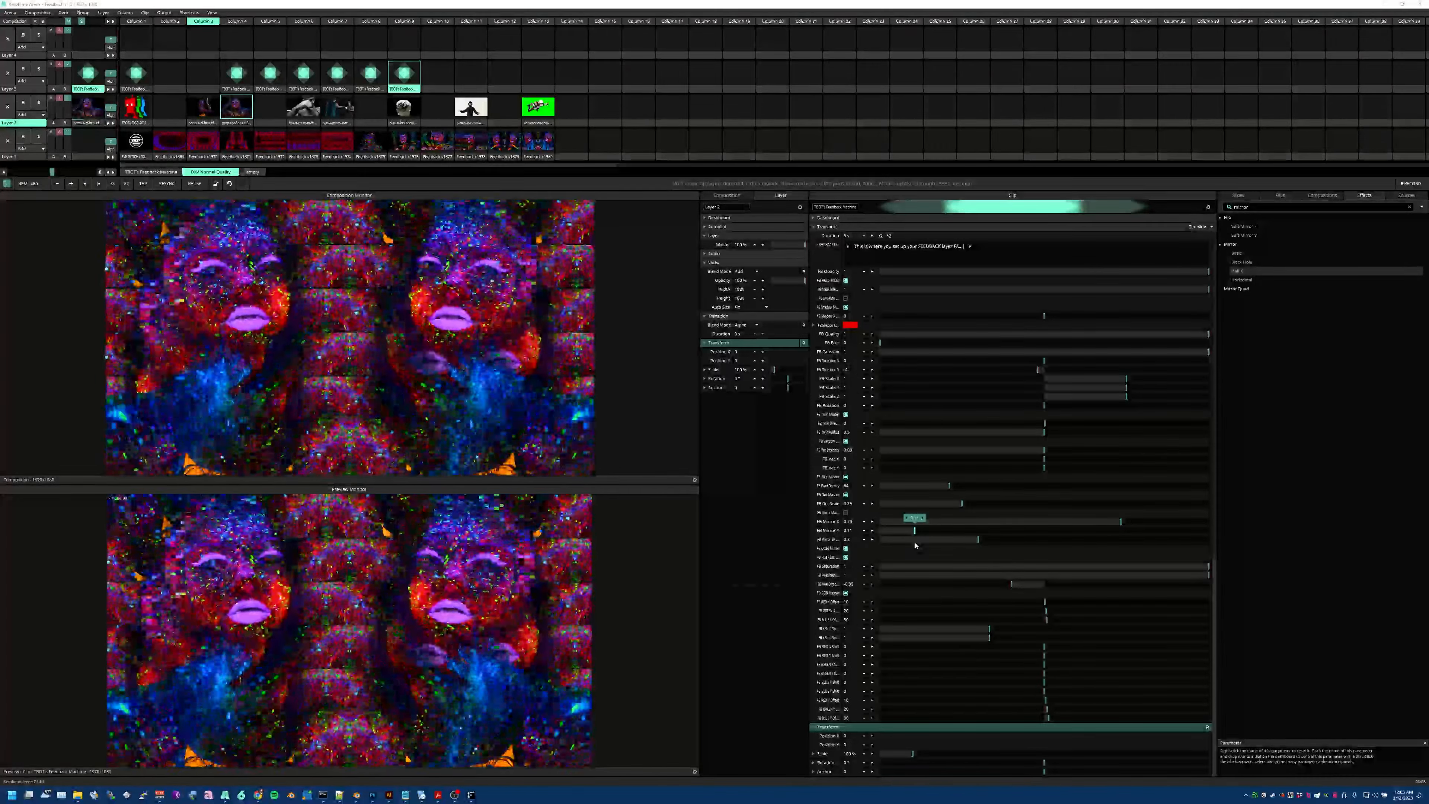
Enable the bottom layer's pixelation and set the feedback layer's Mirror Y to about 0.2 in the column 9 clip.
scroll(837, 373, "up", 5)
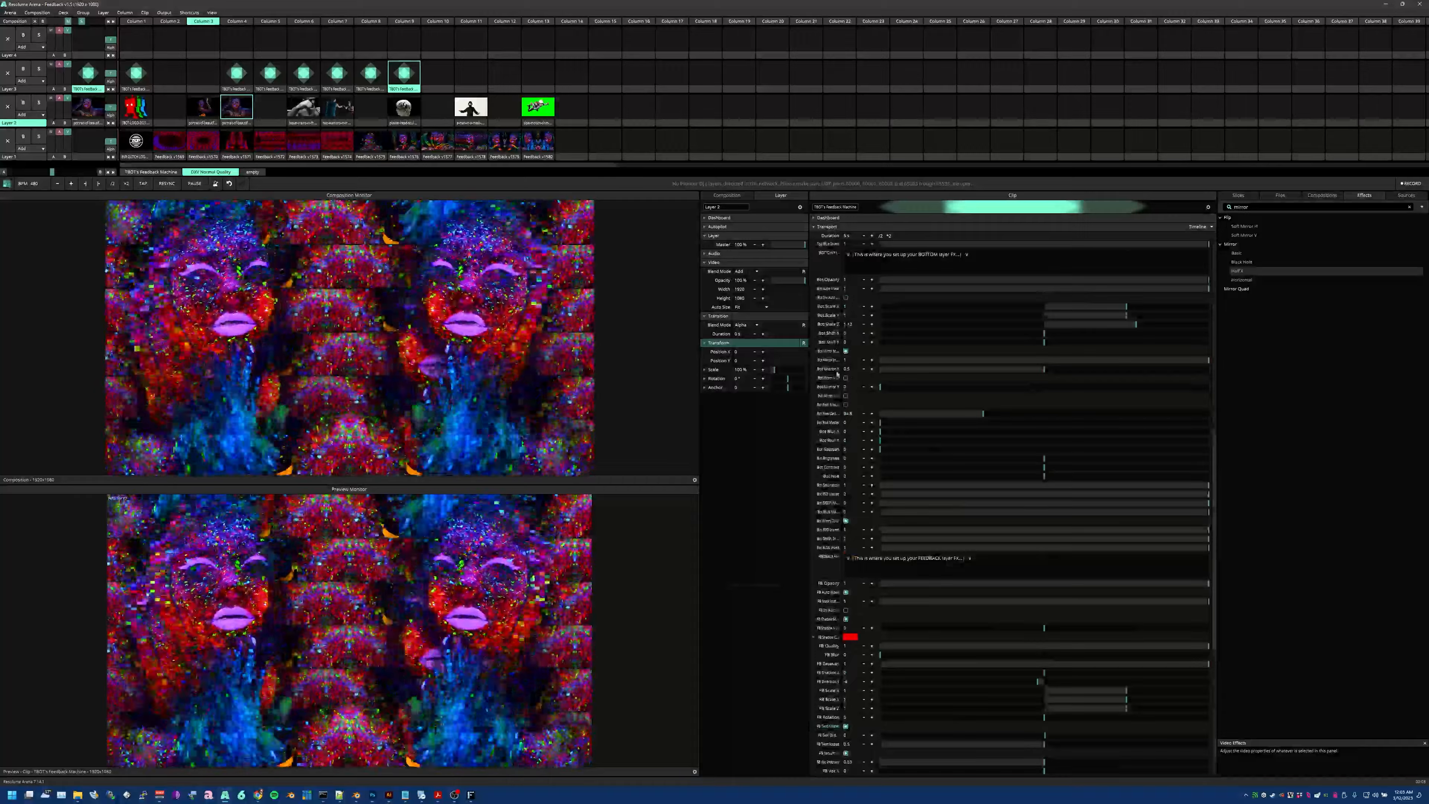
left_click(846, 405)
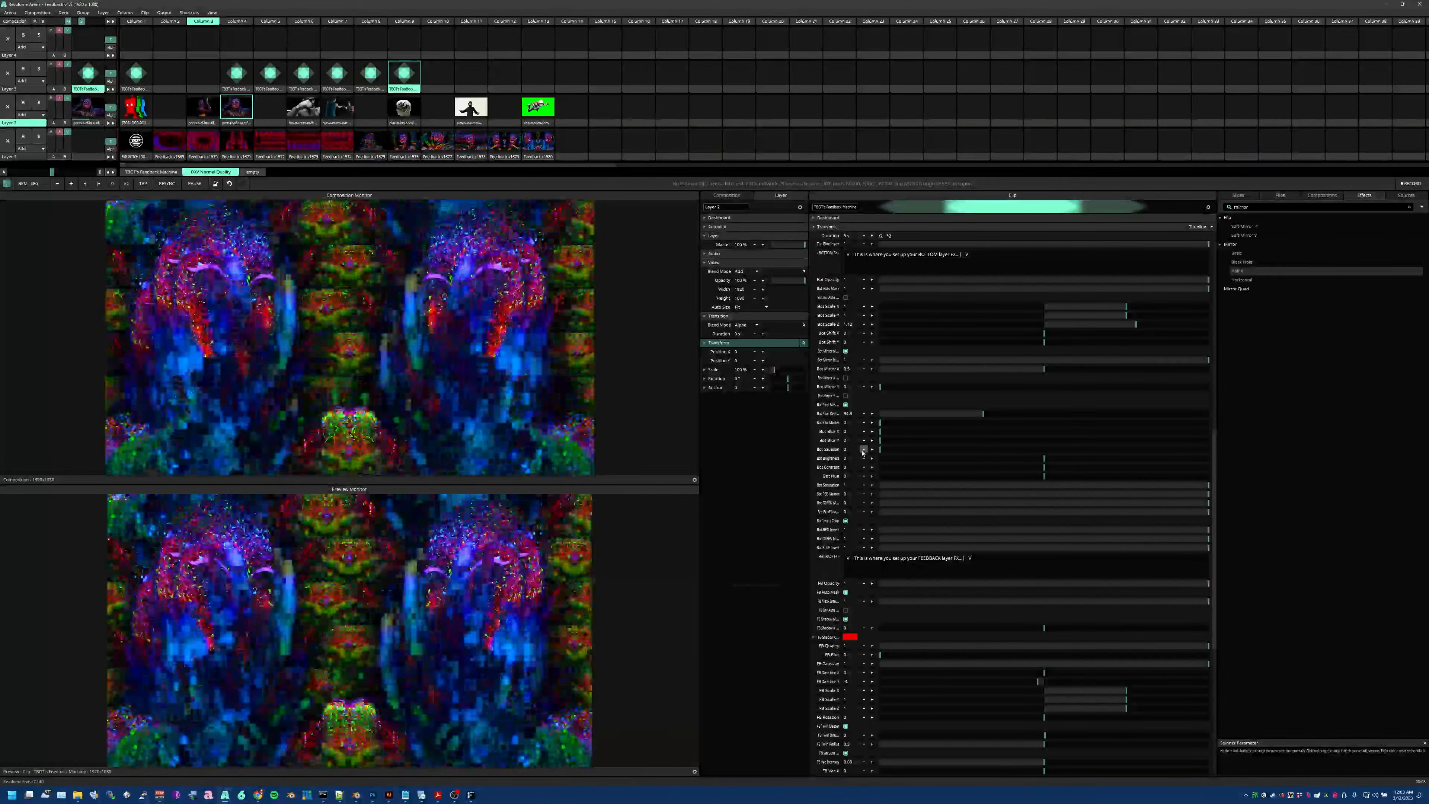
scroll(880, 503, "down", 5)
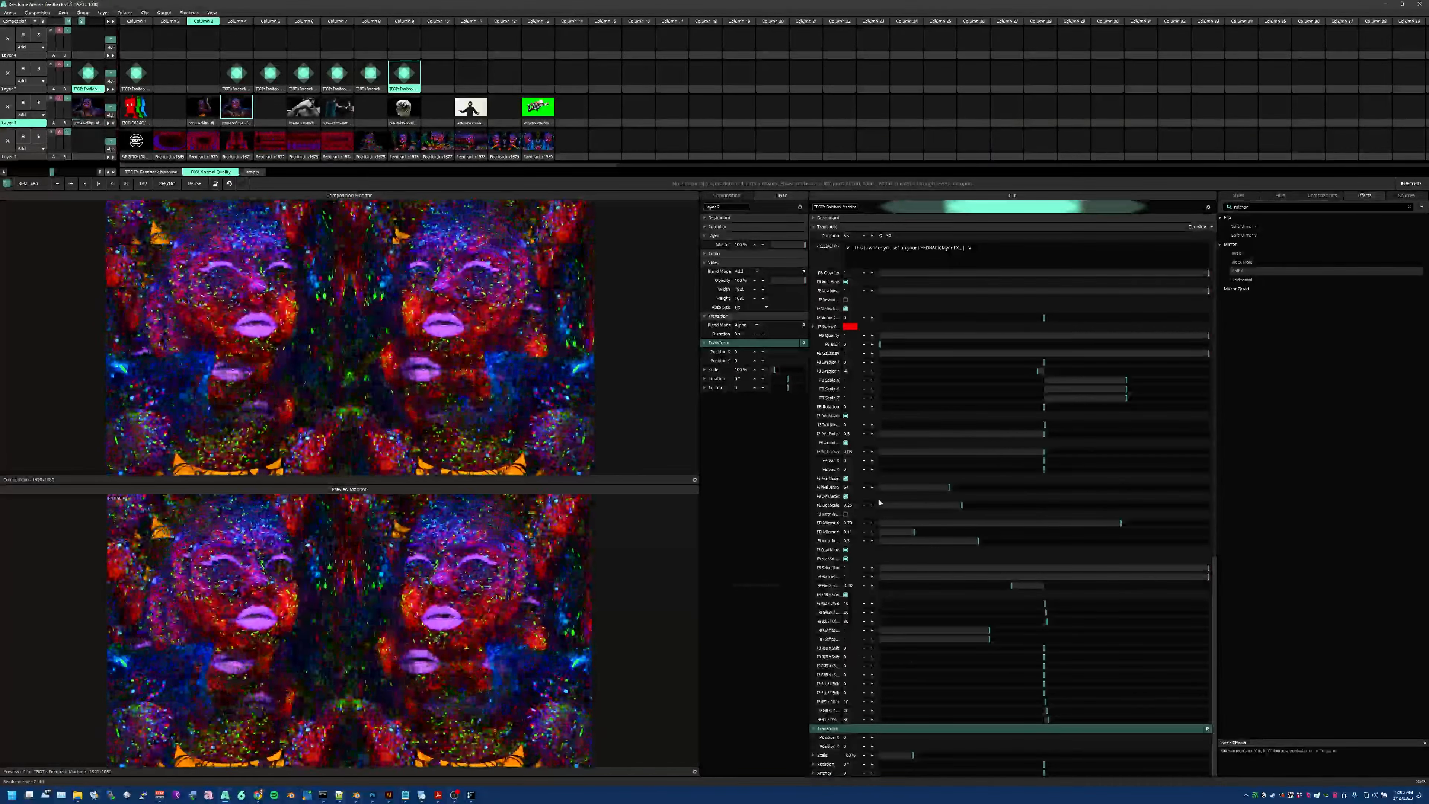
mouse_move(915, 532)
left_mouse_down()
mouse_move(1127, 538)
mouse_move(939, 533)
left_mouse_up()
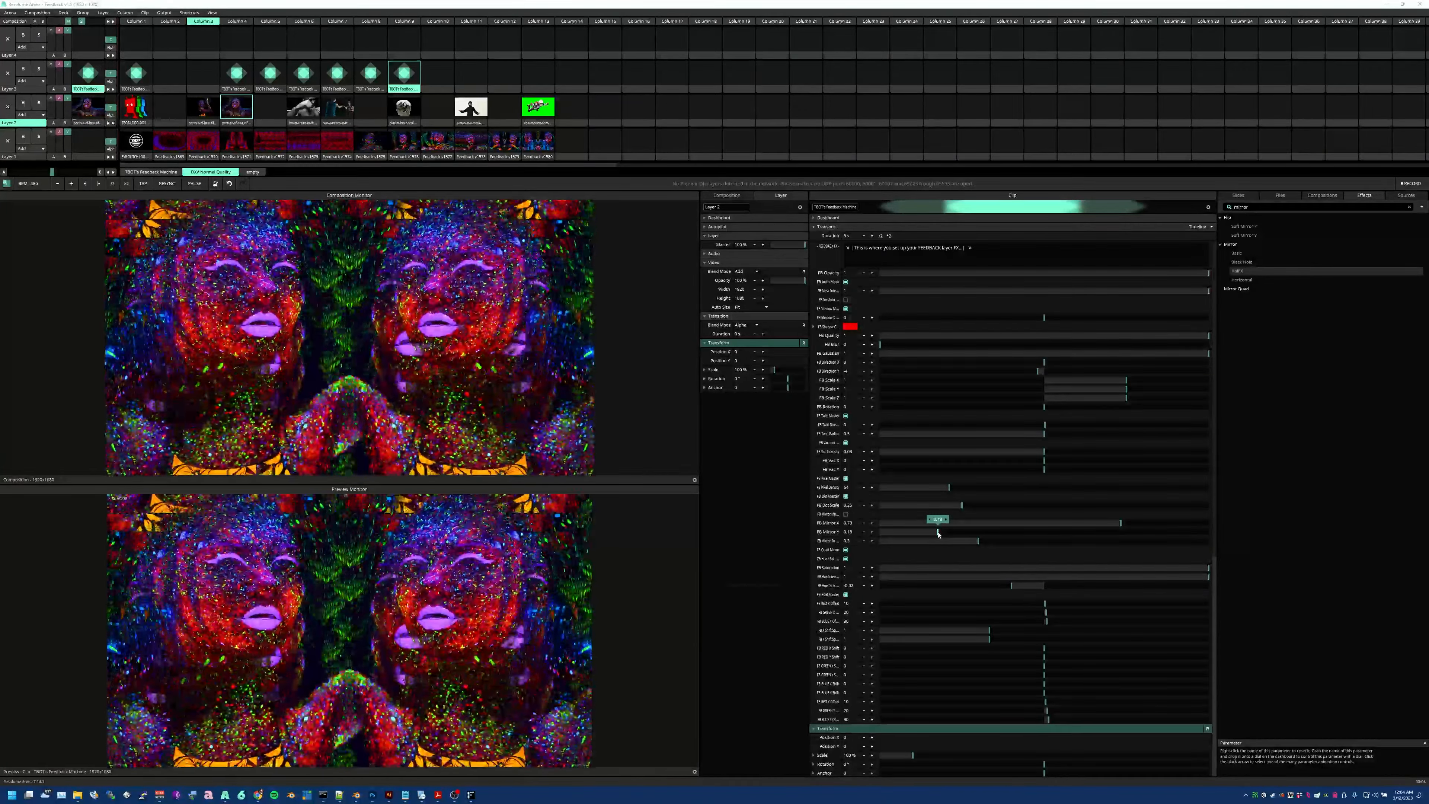
left_click_drag(939, 533, 945, 534)
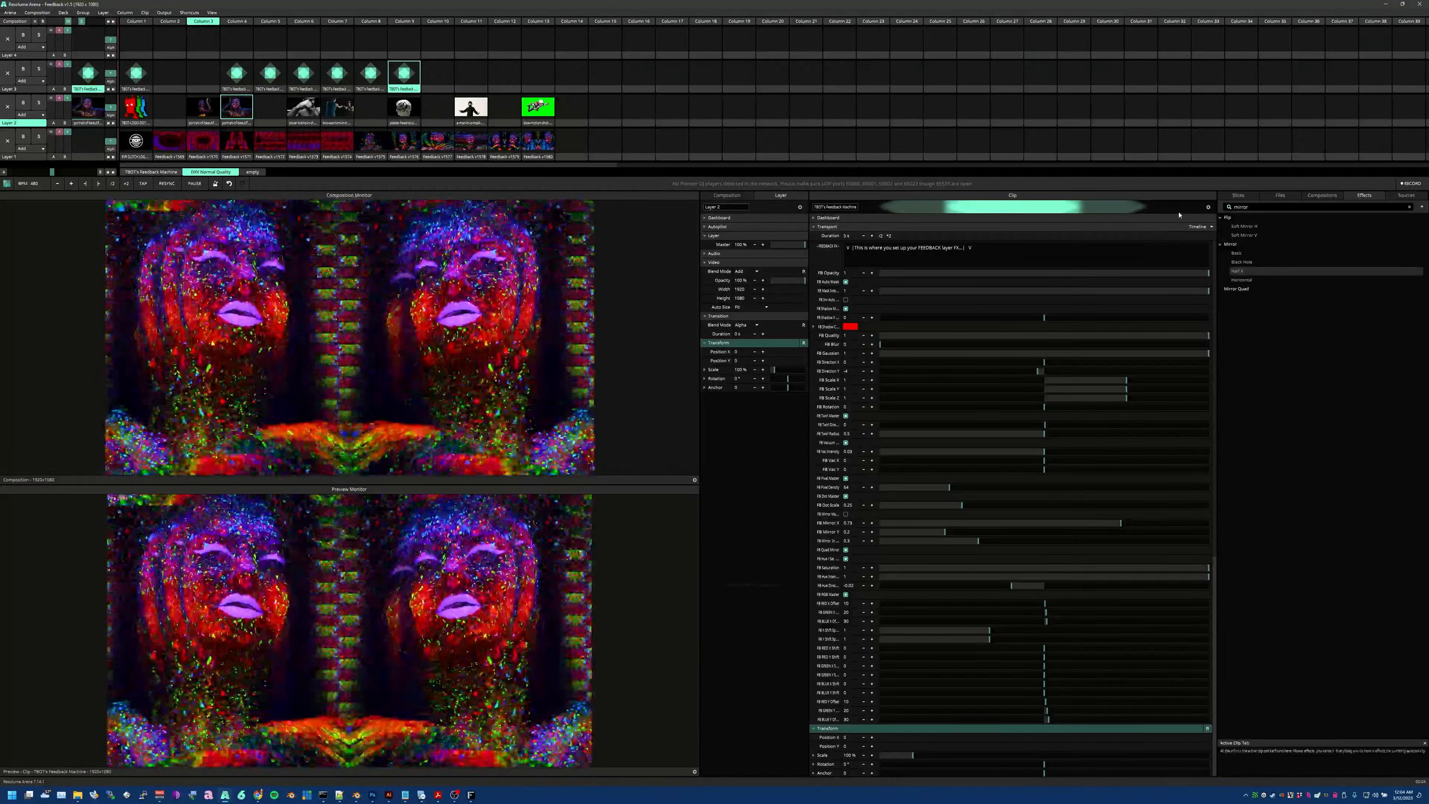
Record a take of the composition output and duplicate the column 9 Feedback Machine clip into column 10 of Layer 3.
left_click(1408, 186)
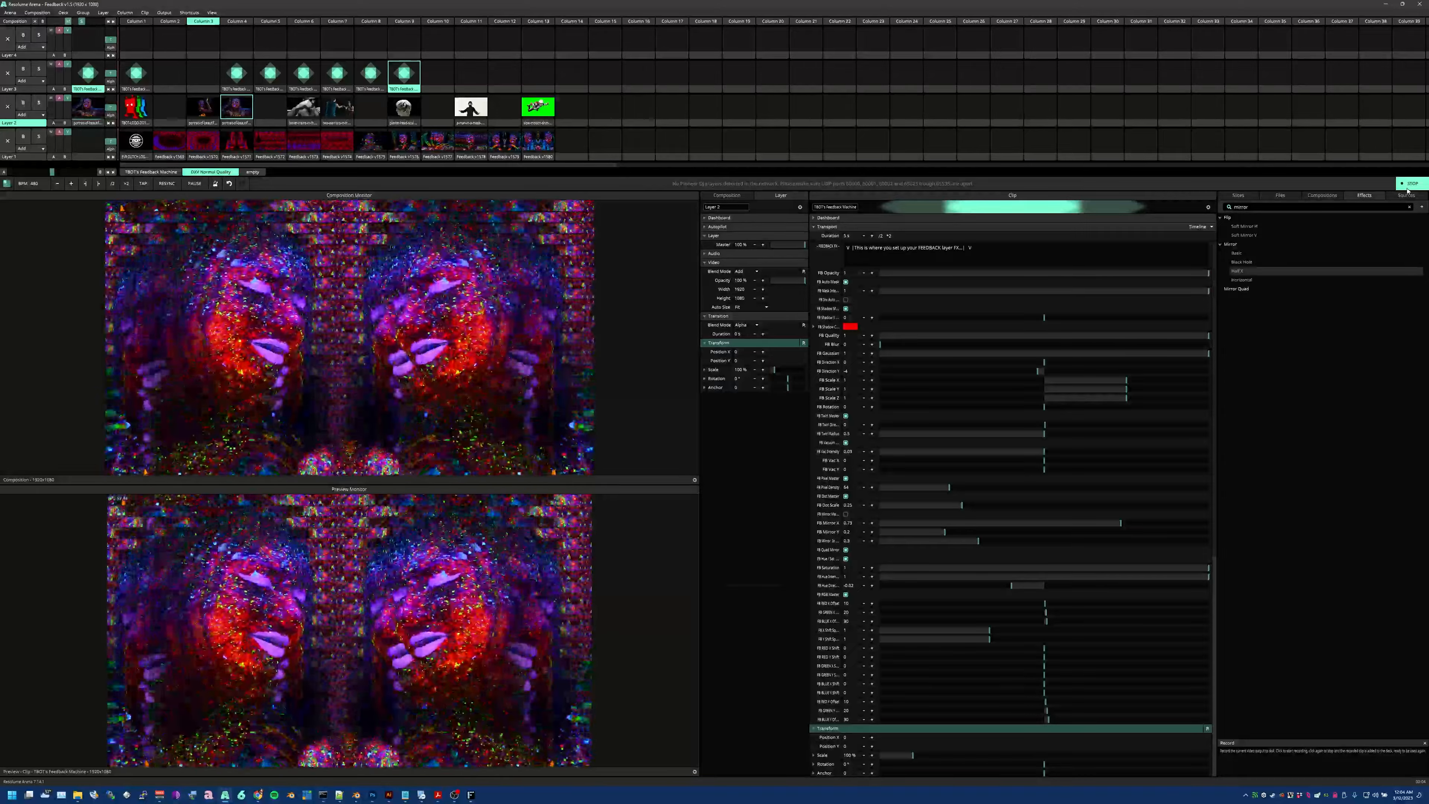
left_click(1408, 188)
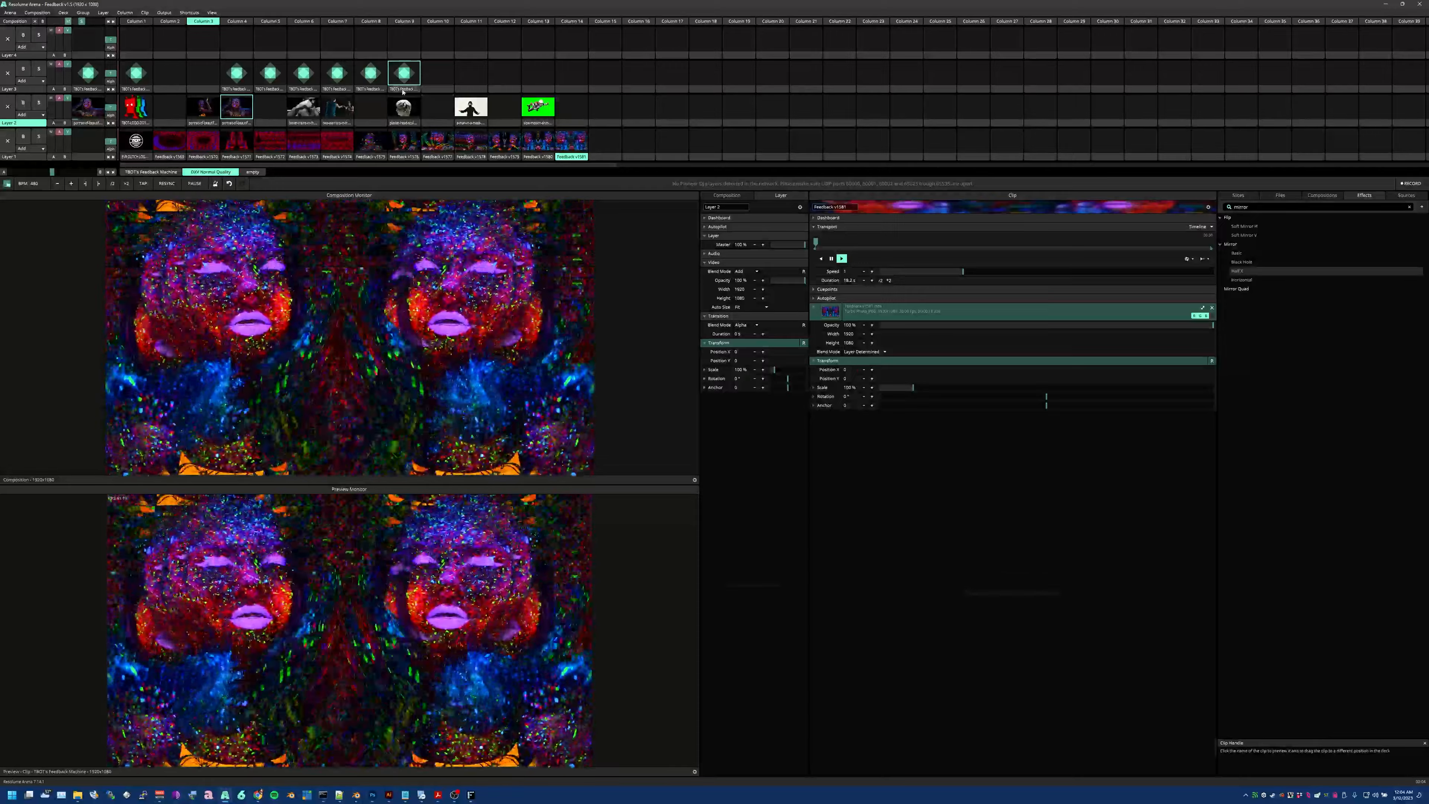
left_click(436, 89)
key("ctrl+v")
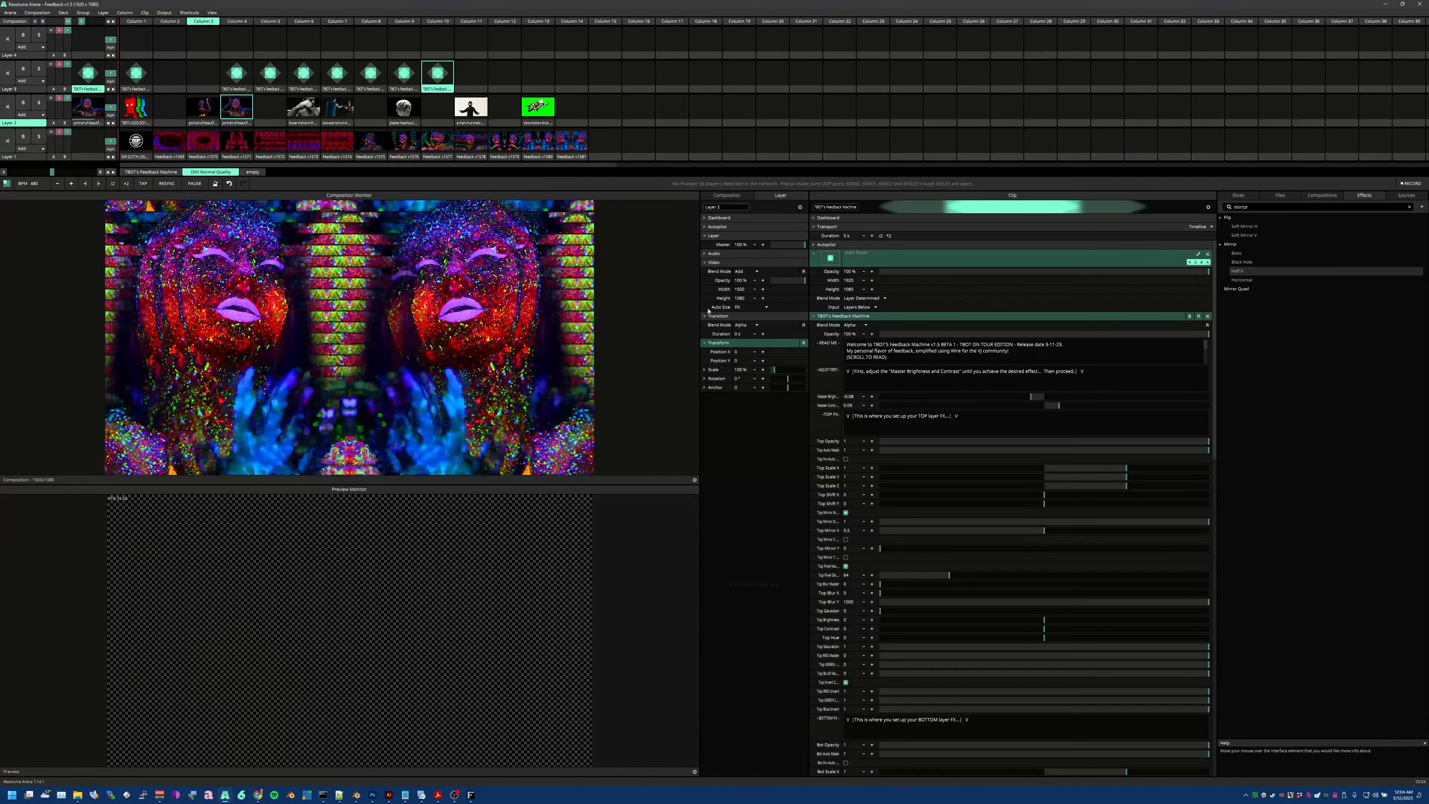
Set the column 10 clip's feedback Mirror X to 0.5, Mirror Y to about 0.49 and the mirror value below them to about 0.65.
scroll(936, 546, "down", 2)
scroll(937, 546, "down", 5)
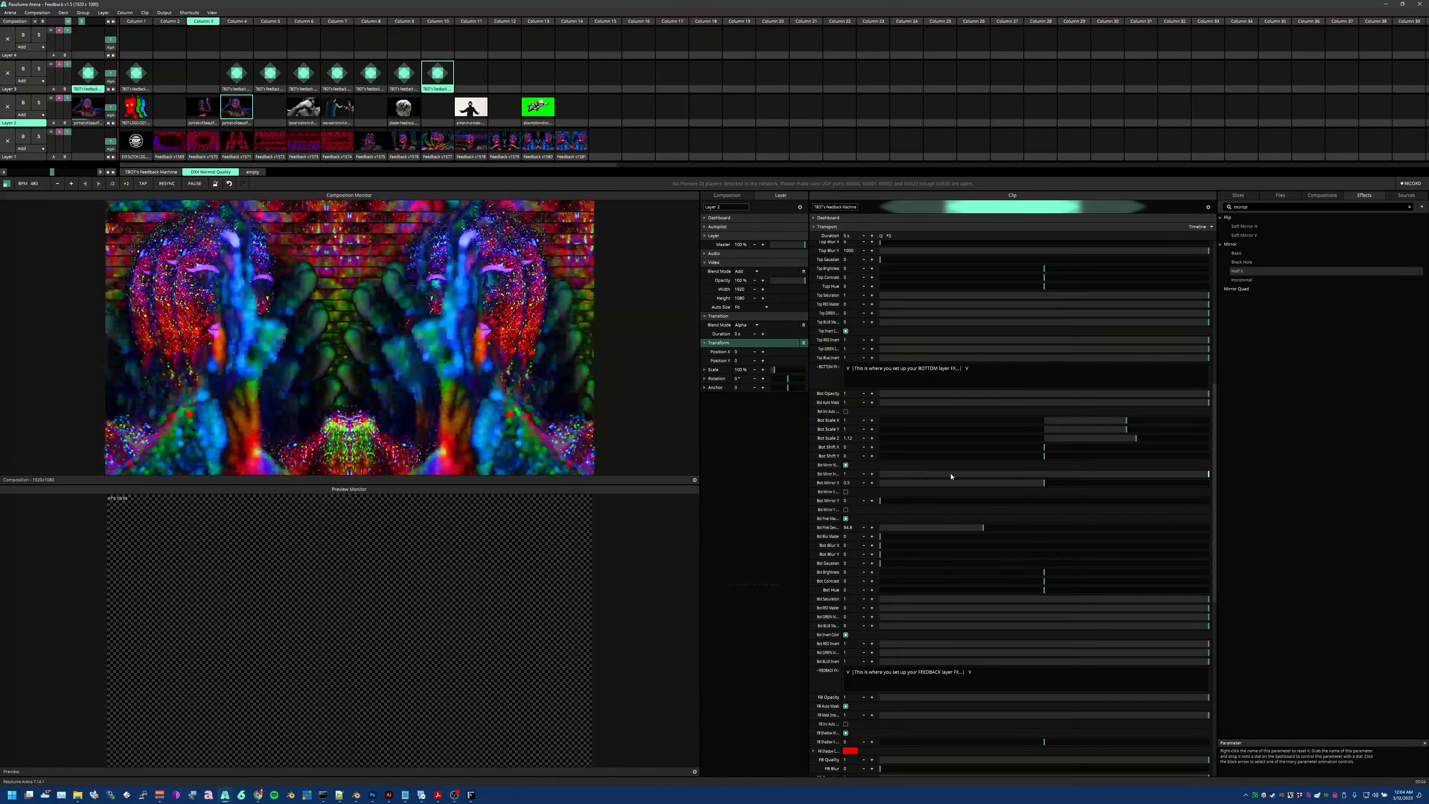
scroll(915, 562, "down", 7)
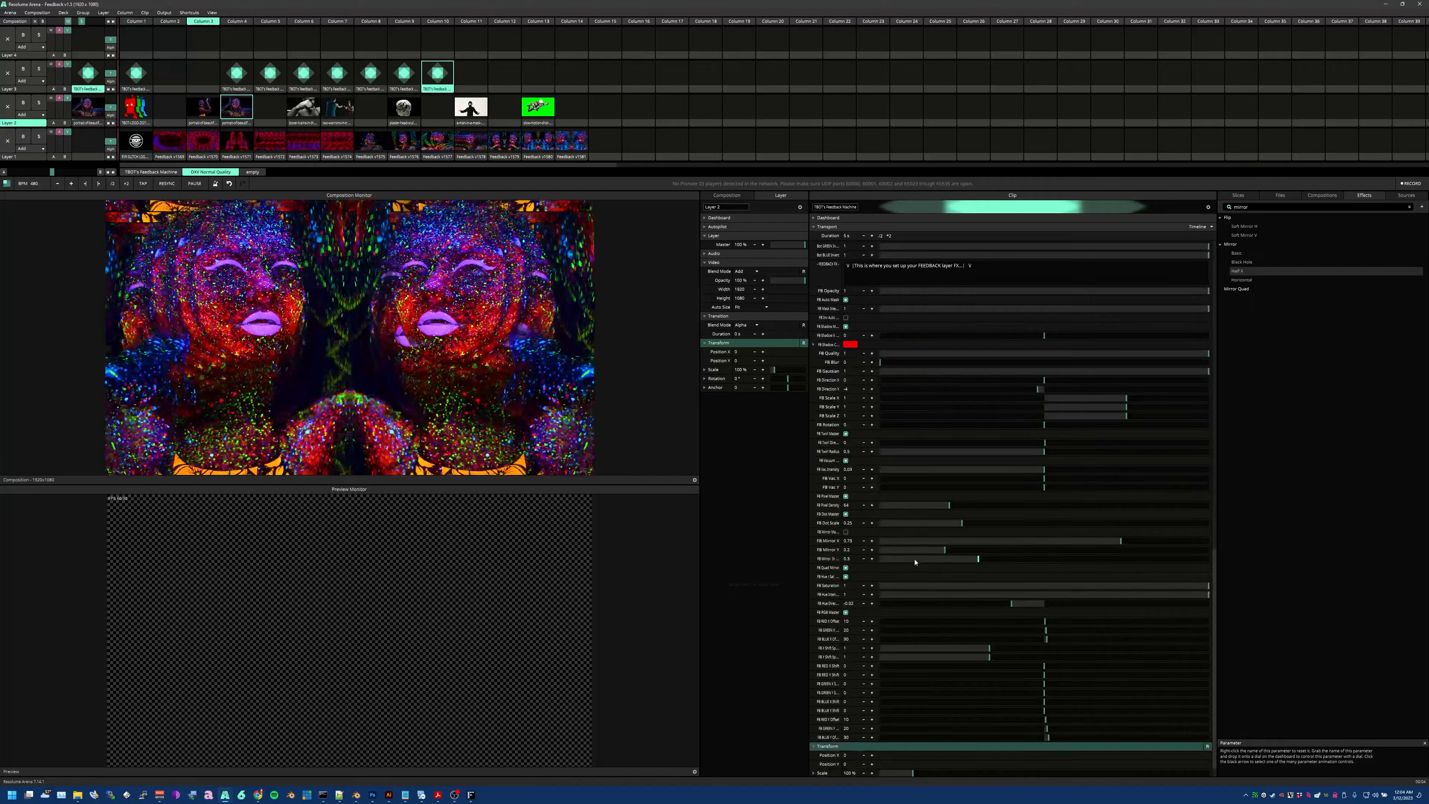
left_click_drag(978, 559, 1044, 554)
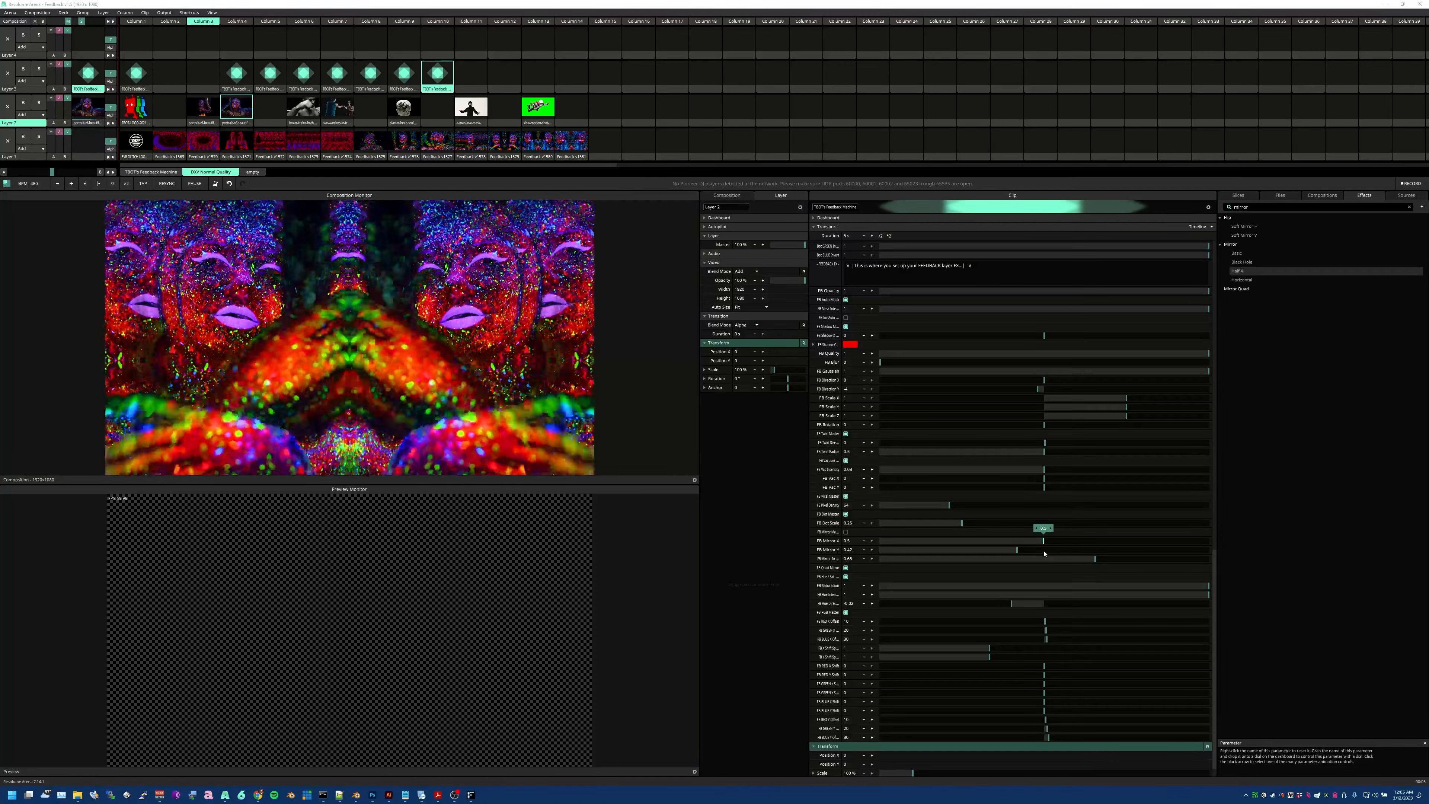
mouse_move(1015, 555)
left_mouse_down()
mouse_move(1053, 552)
mouse_move(1041, 551)
left_mouse_up()
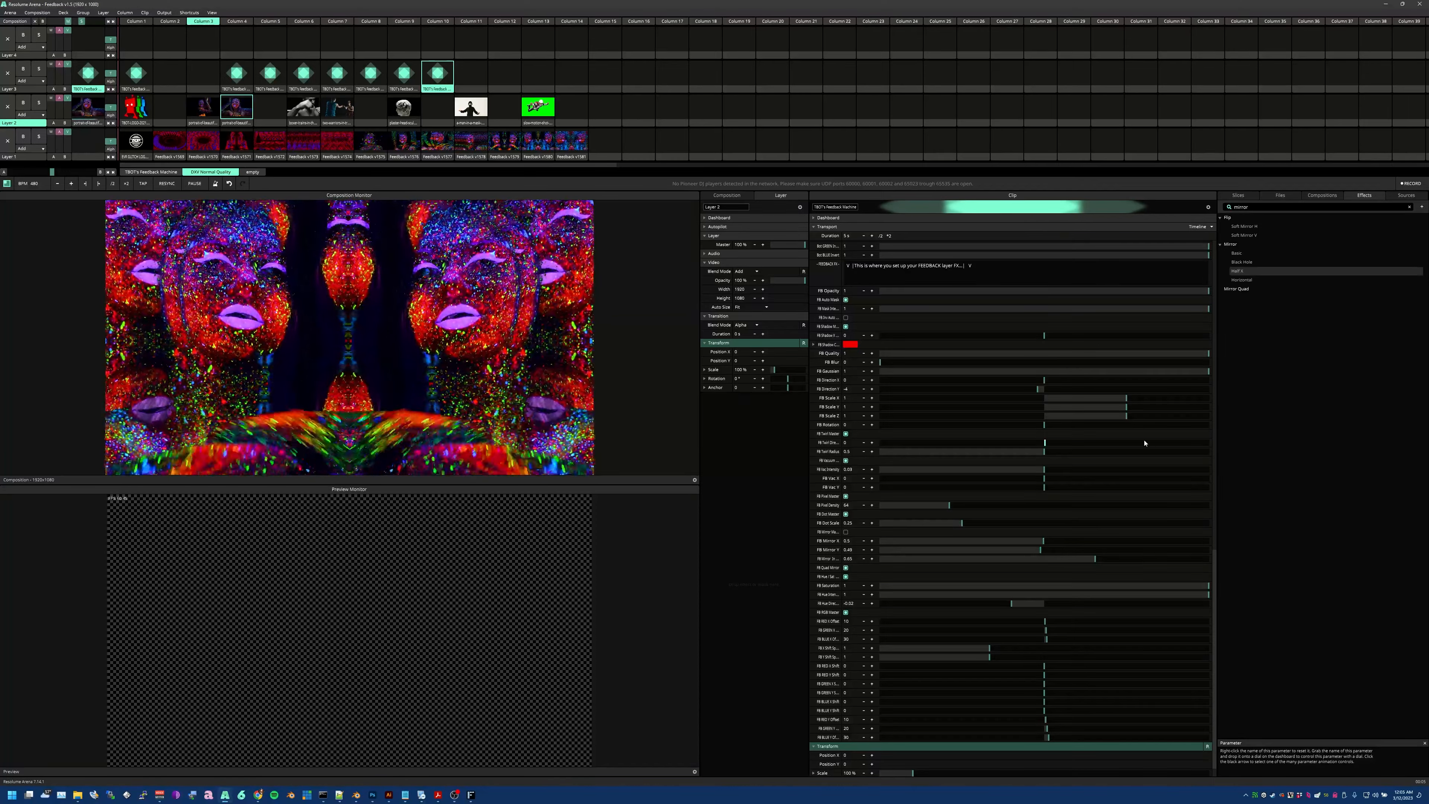
Record a take of the column 10 feedback look and stop the recording.
left_click(1411, 186)
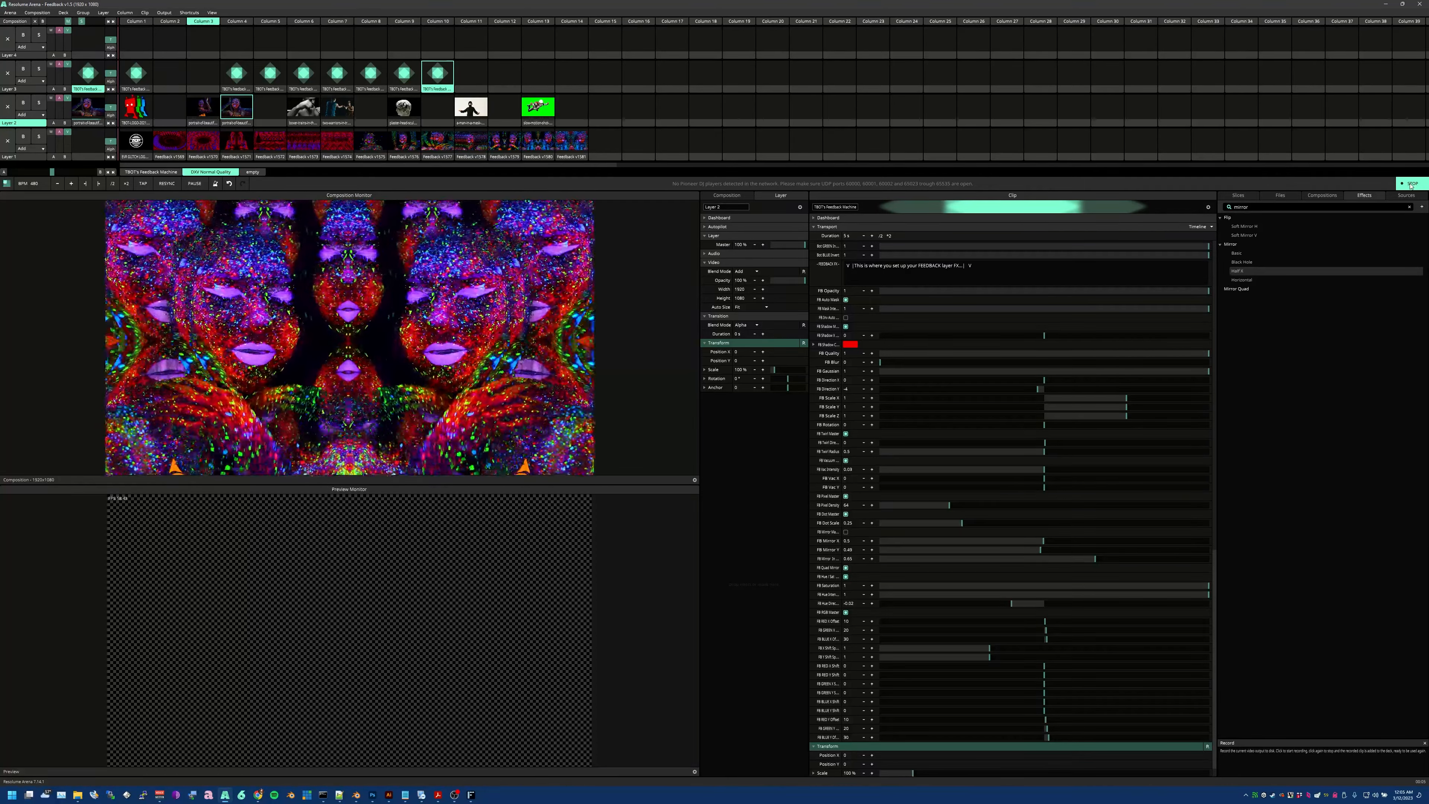
left_click(1411, 184)
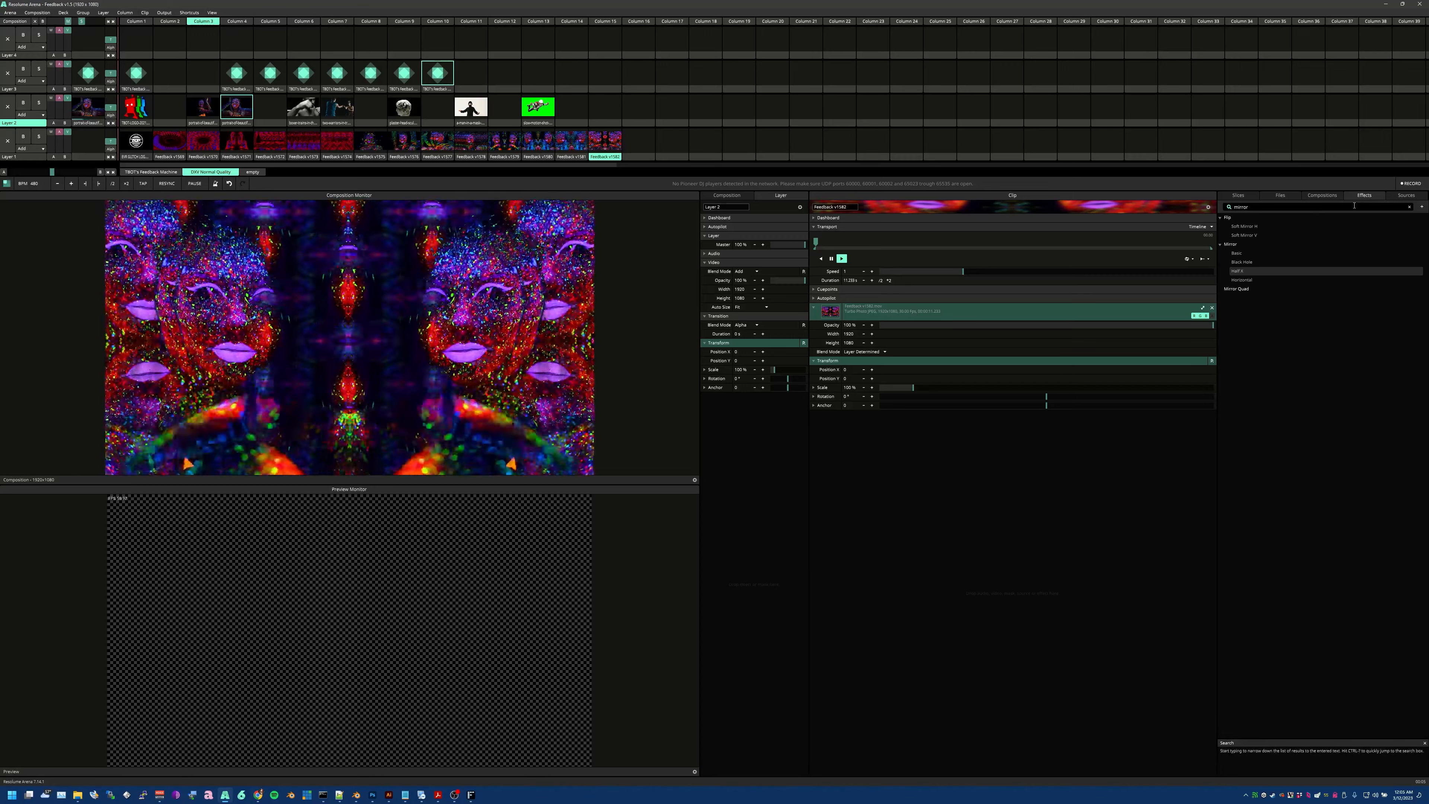
Clear the effects search, add TBOT's Feedback Machine (compiled) to column 13 of Layer 3, and trigger the boxer clip in Layer 2.
left_click(1322, 206)
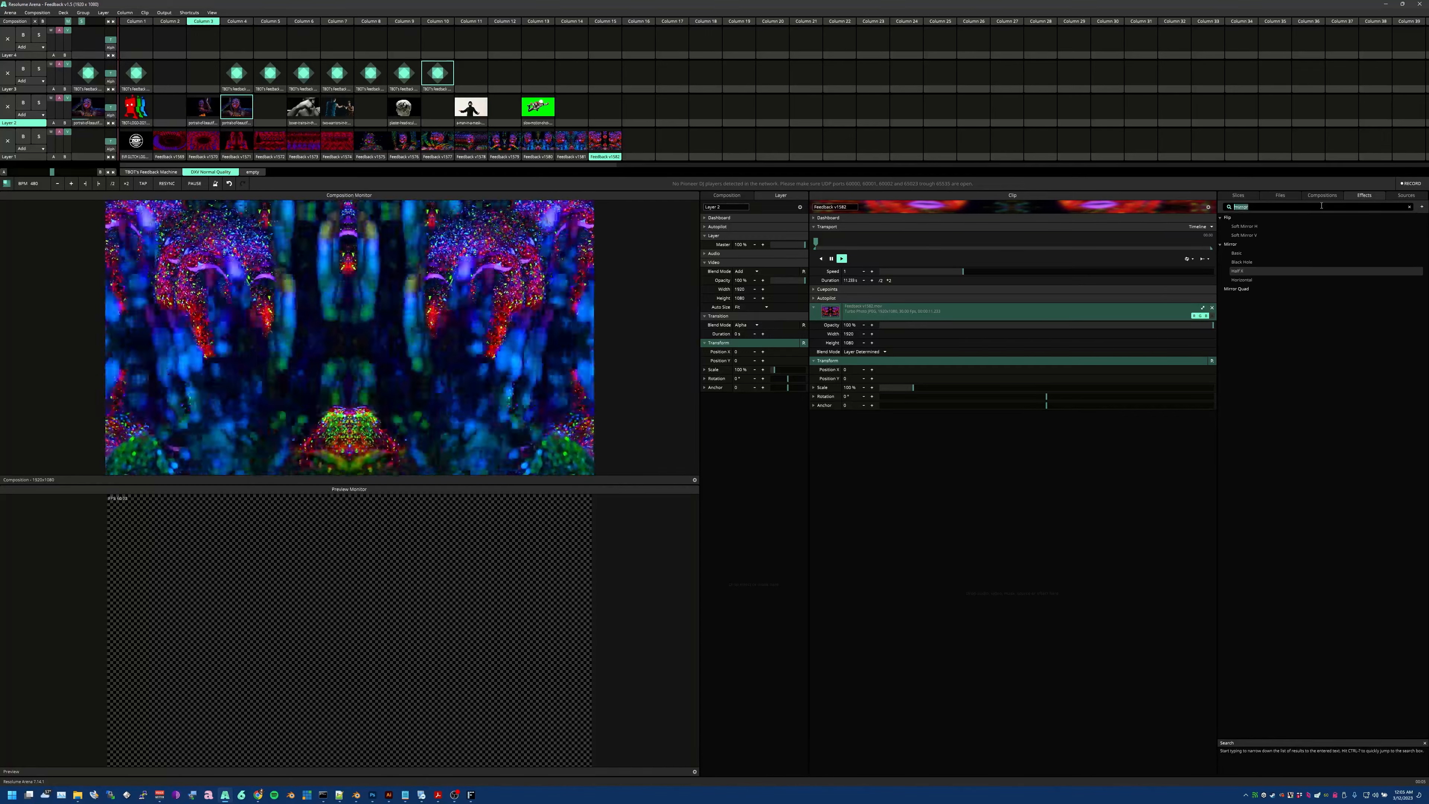
key("BackSpace")
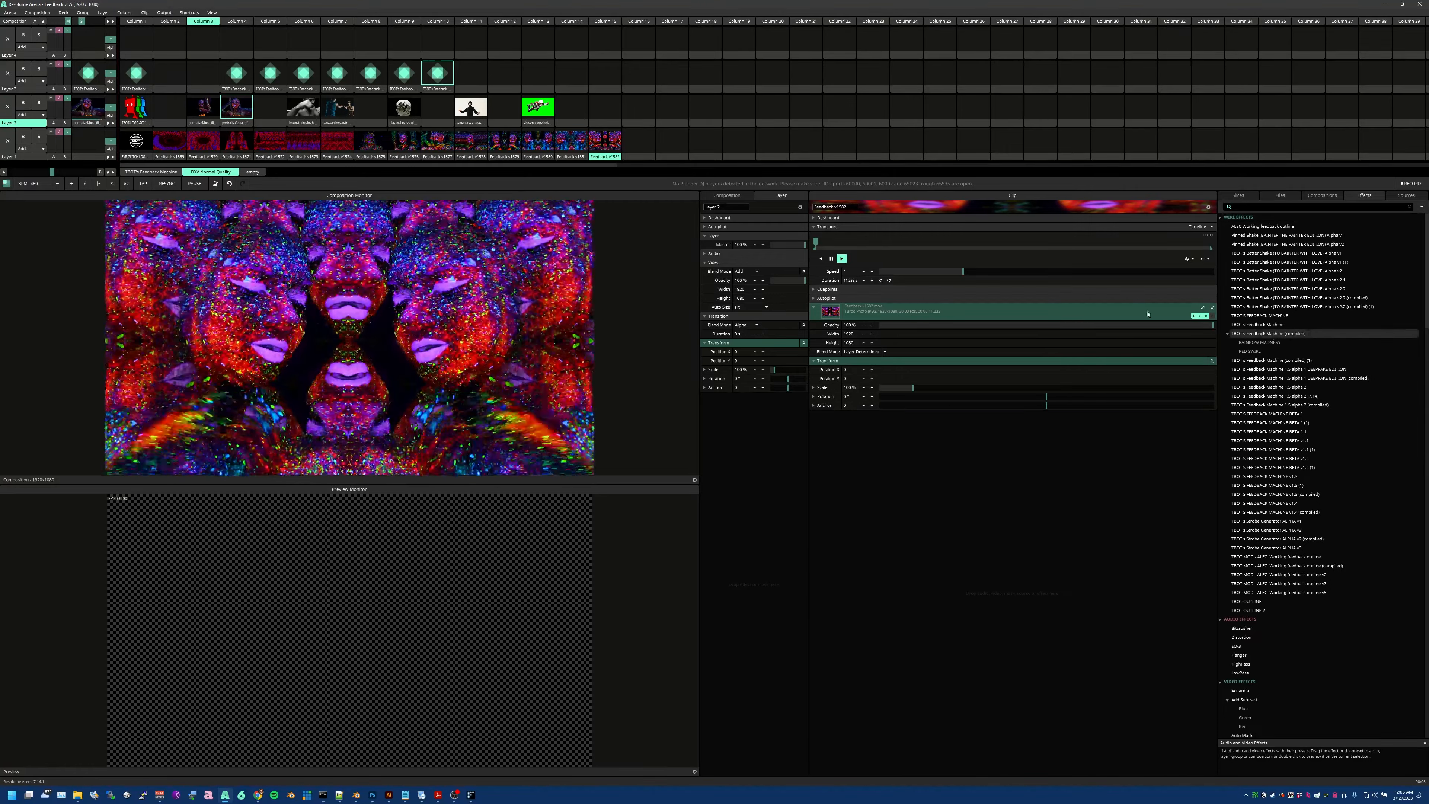
left_click_drag(1269, 334, 543, 77)
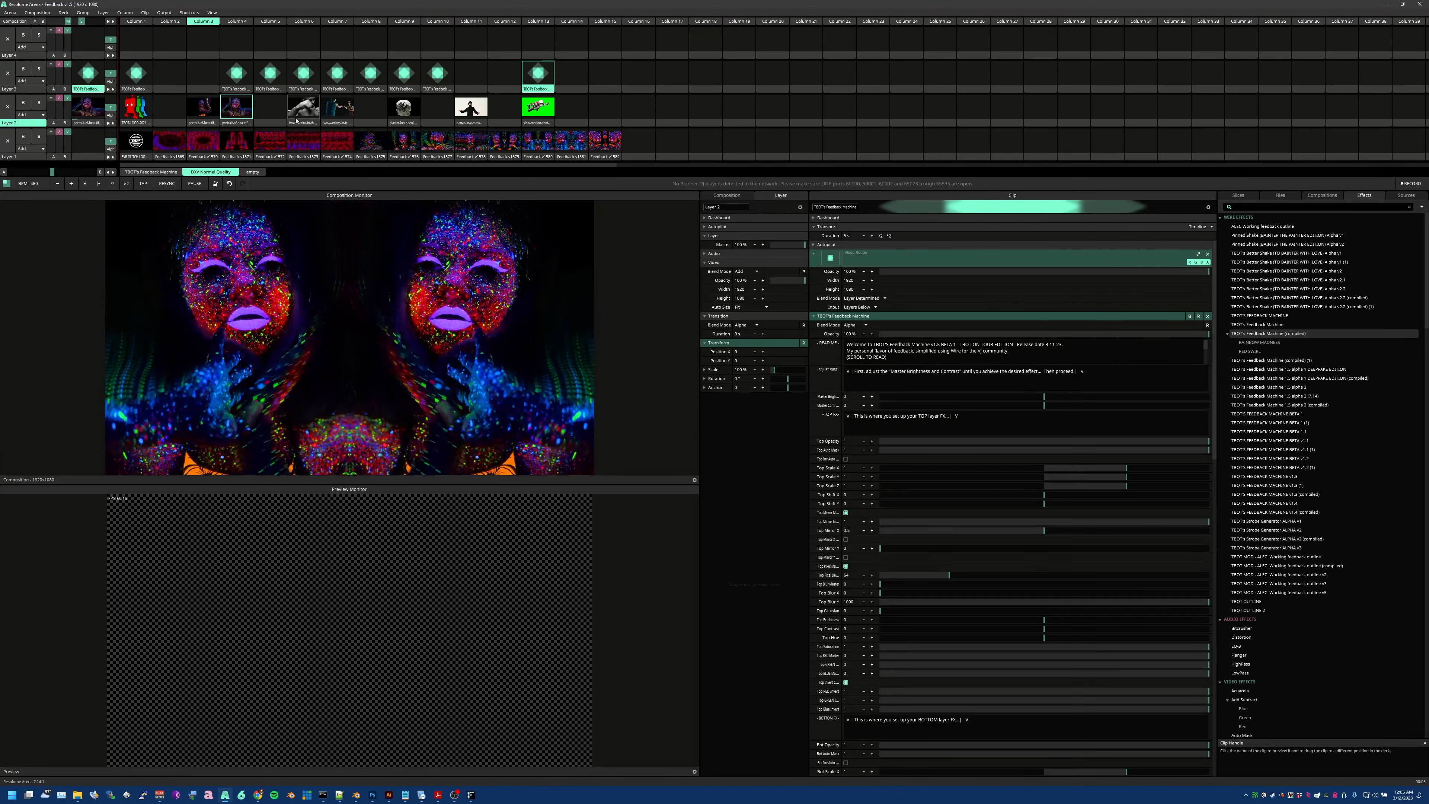
left_click(301, 111)
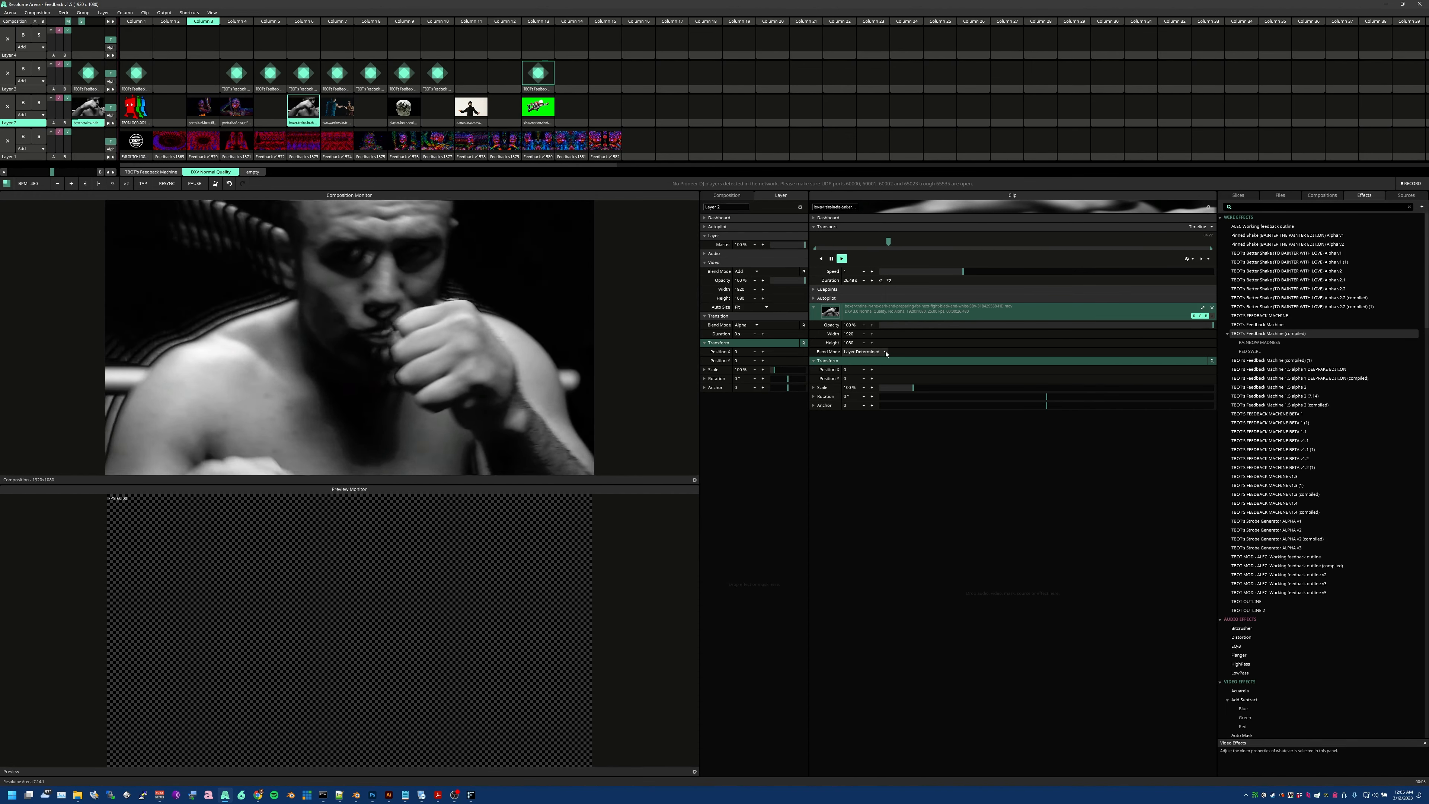
Set the column 13 Feedback Machine clip's master brightness to about -0.03 and master contrast to about 0.04.
left_click(538, 89)
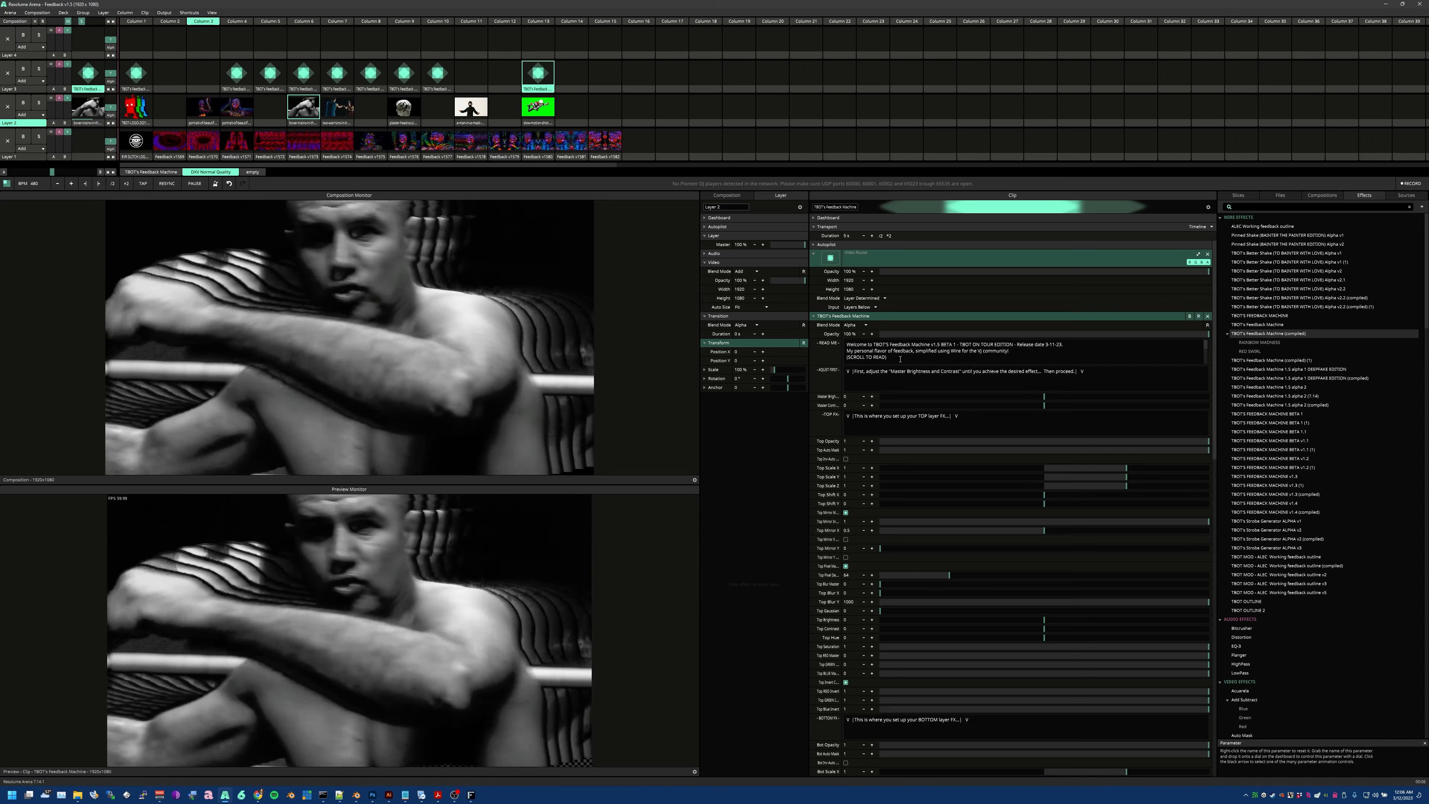
mouse_move(1036, 401)
left_mouse_down()
mouse_move(1016, 399)
mouse_move(1068, 408)
mouse_move(1019, 399)
left_mouse_up()
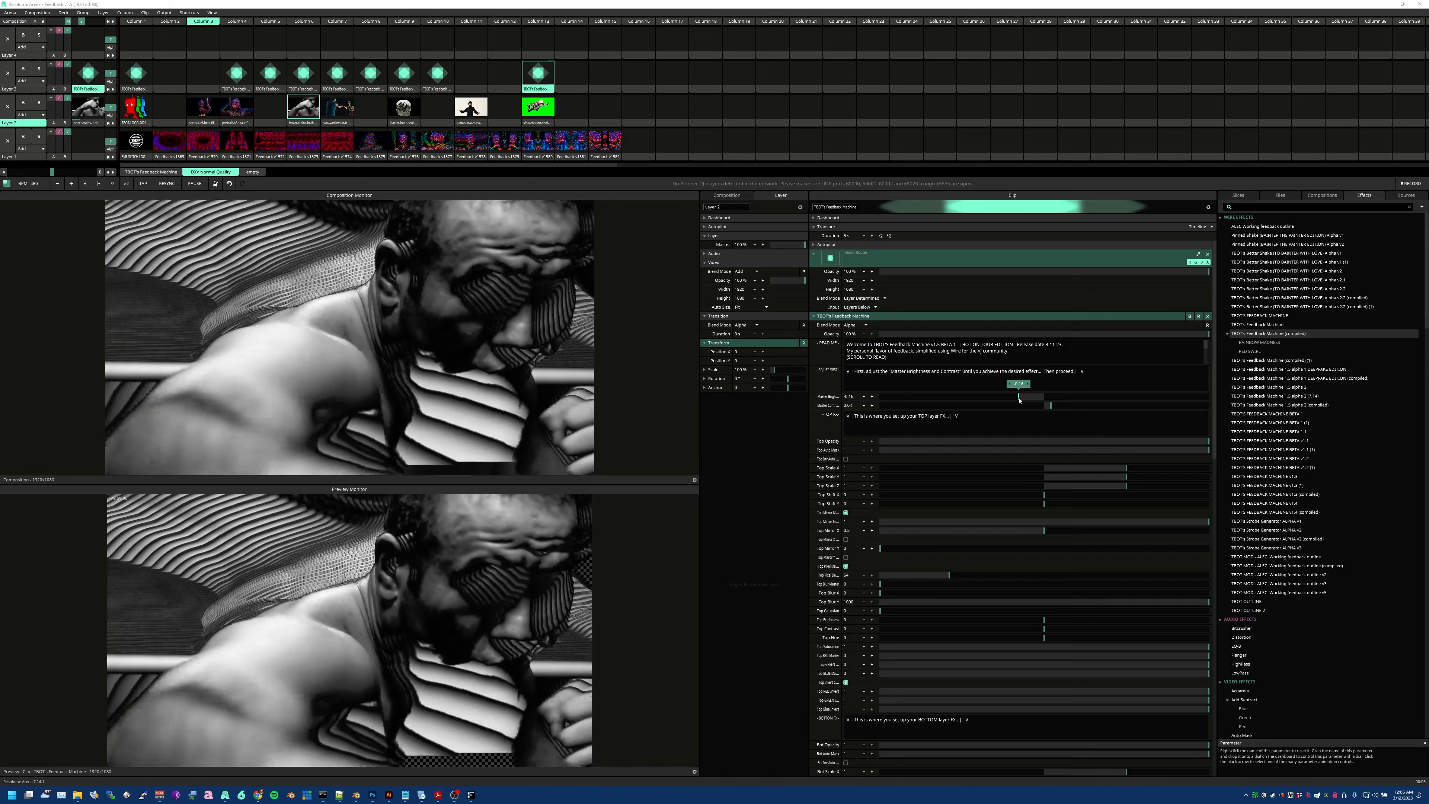
left_click_drag(1019, 399, 1040, 400)
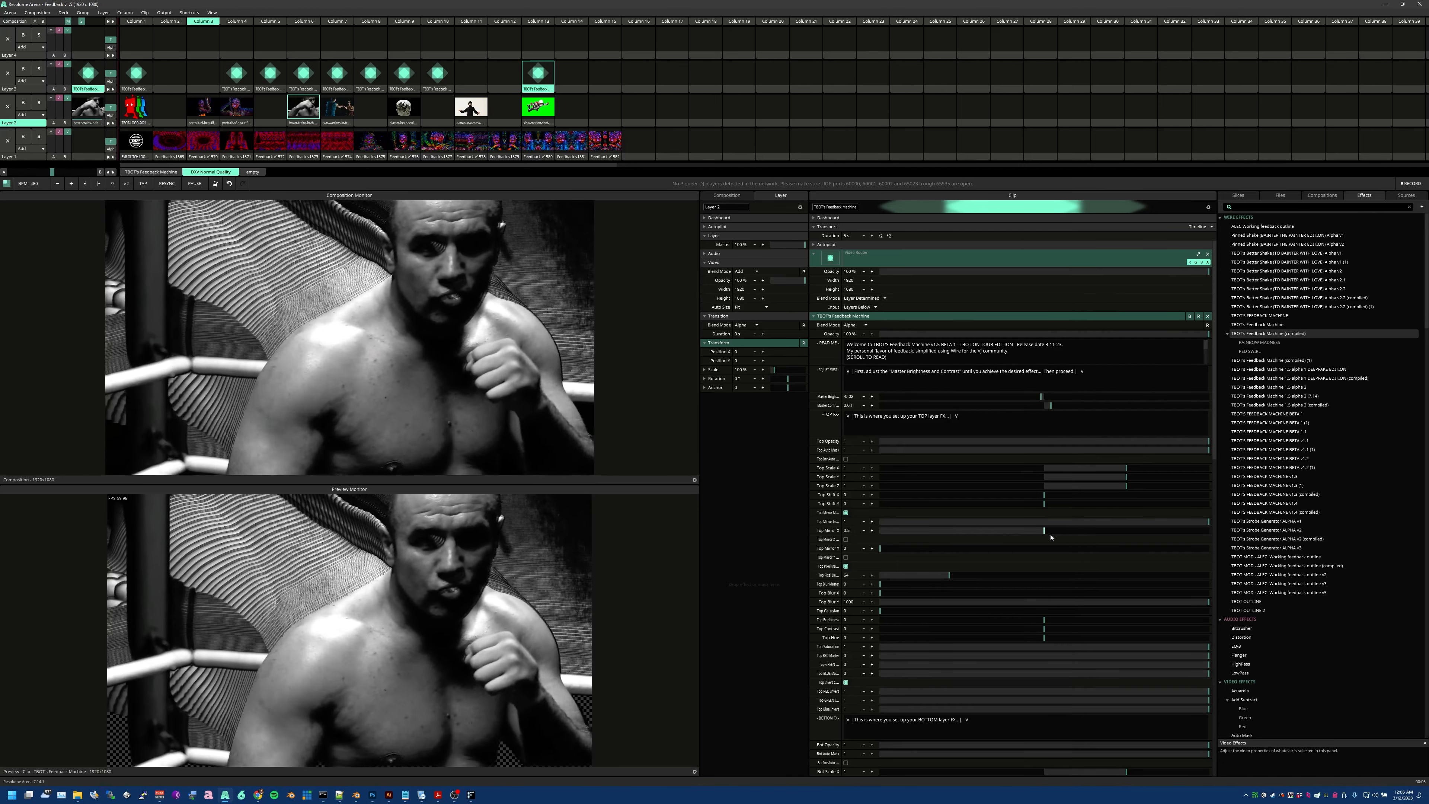
Set the feedback layer's Direction Y to -100 in the column 13 clip.
scroll(1126, 468, "down", 15)
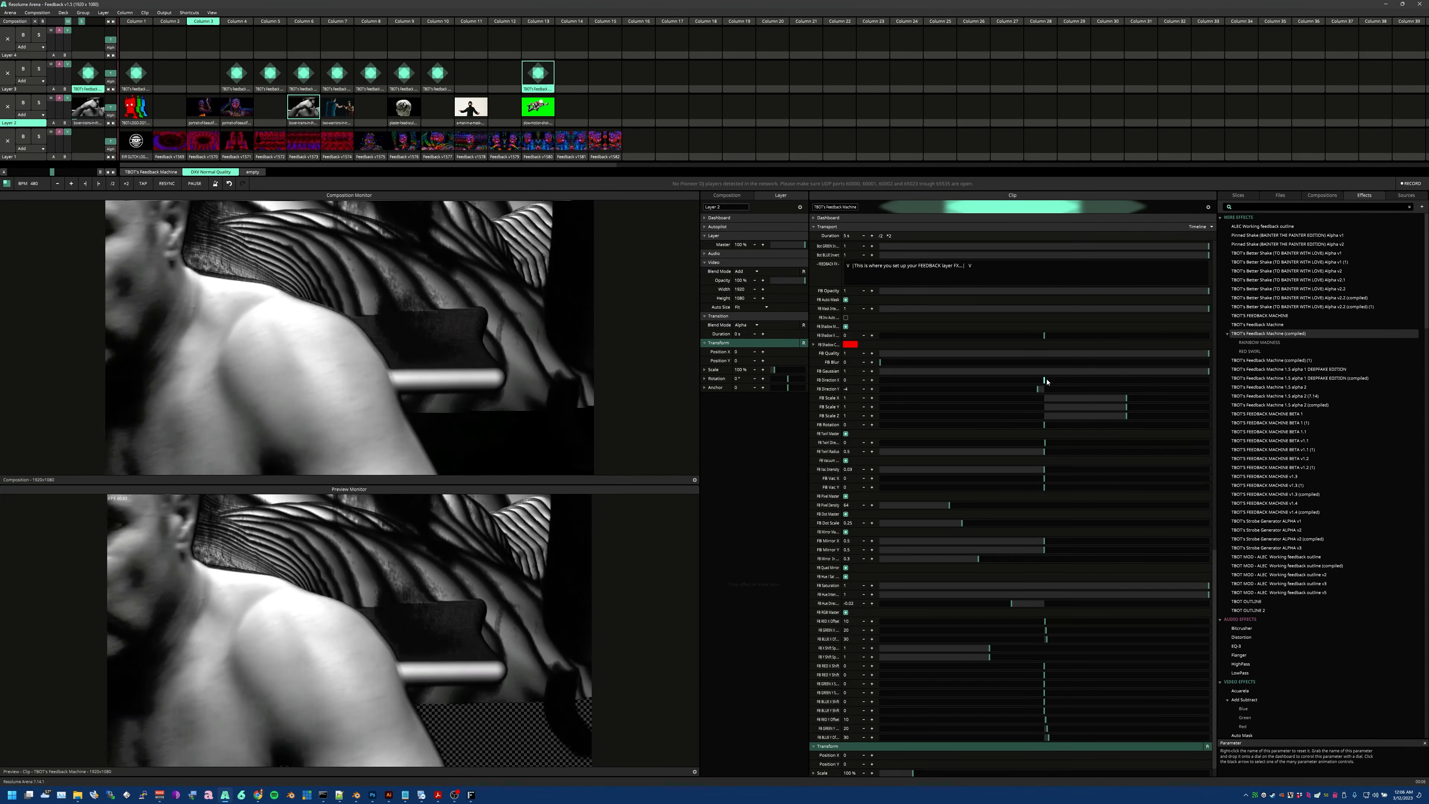
left_click_drag(1046, 380, 814, 392)
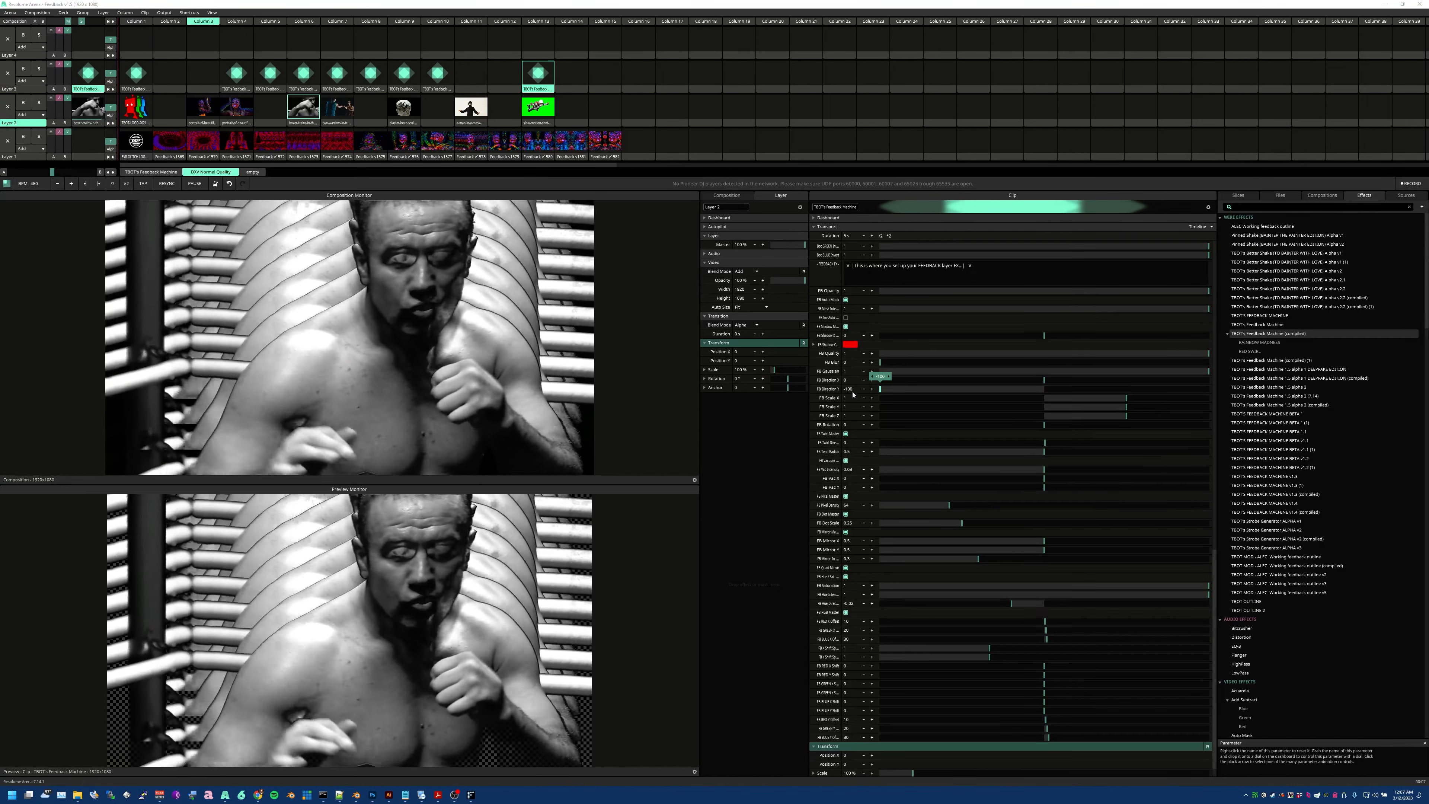
left_click_drag(815, 392, 812, 392)
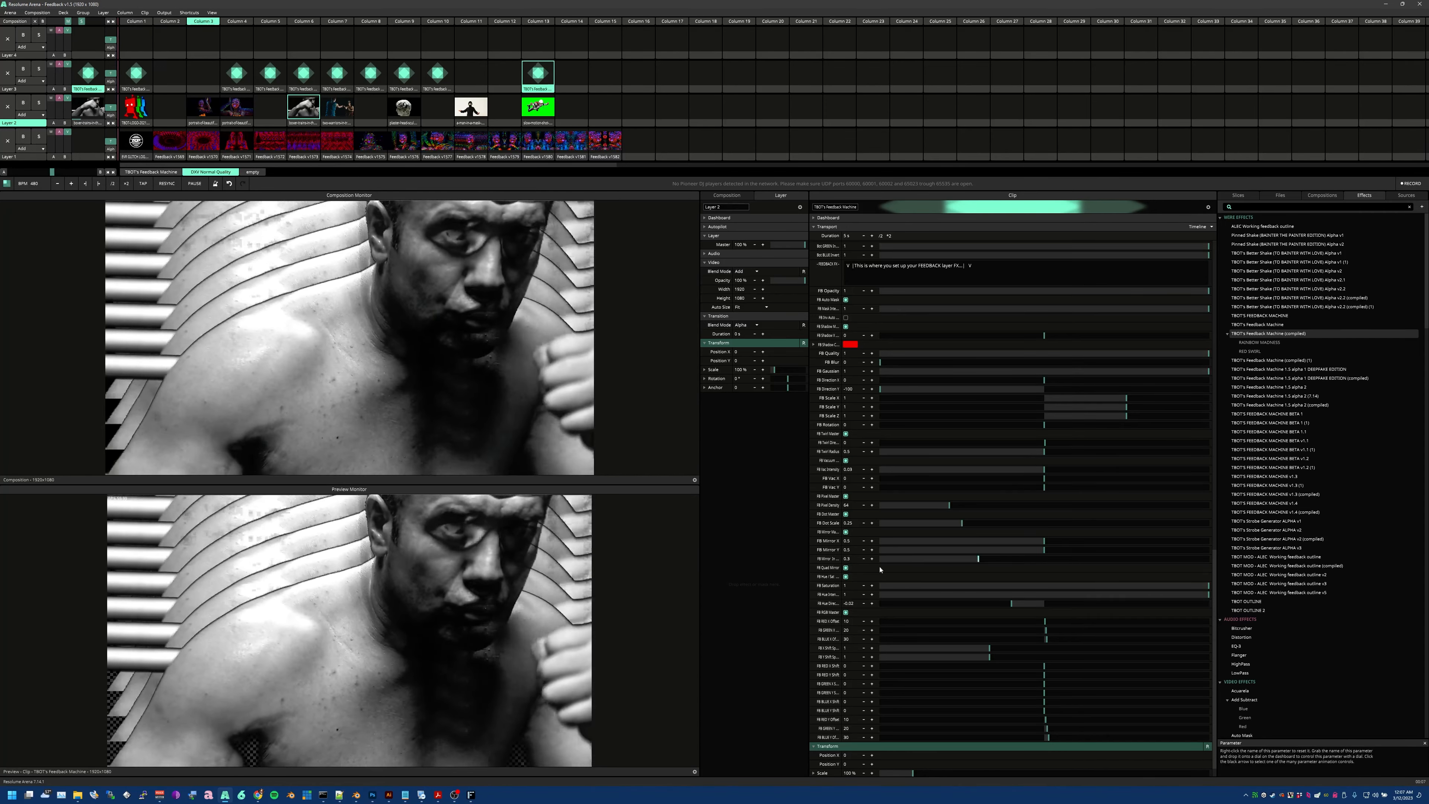
Turn off the switch above the feedback layer's red color setting and raise the value directly above the swatch to about 141.
scroll(963, 621, "up", 5)
scroll(963, 621, "down", 4)
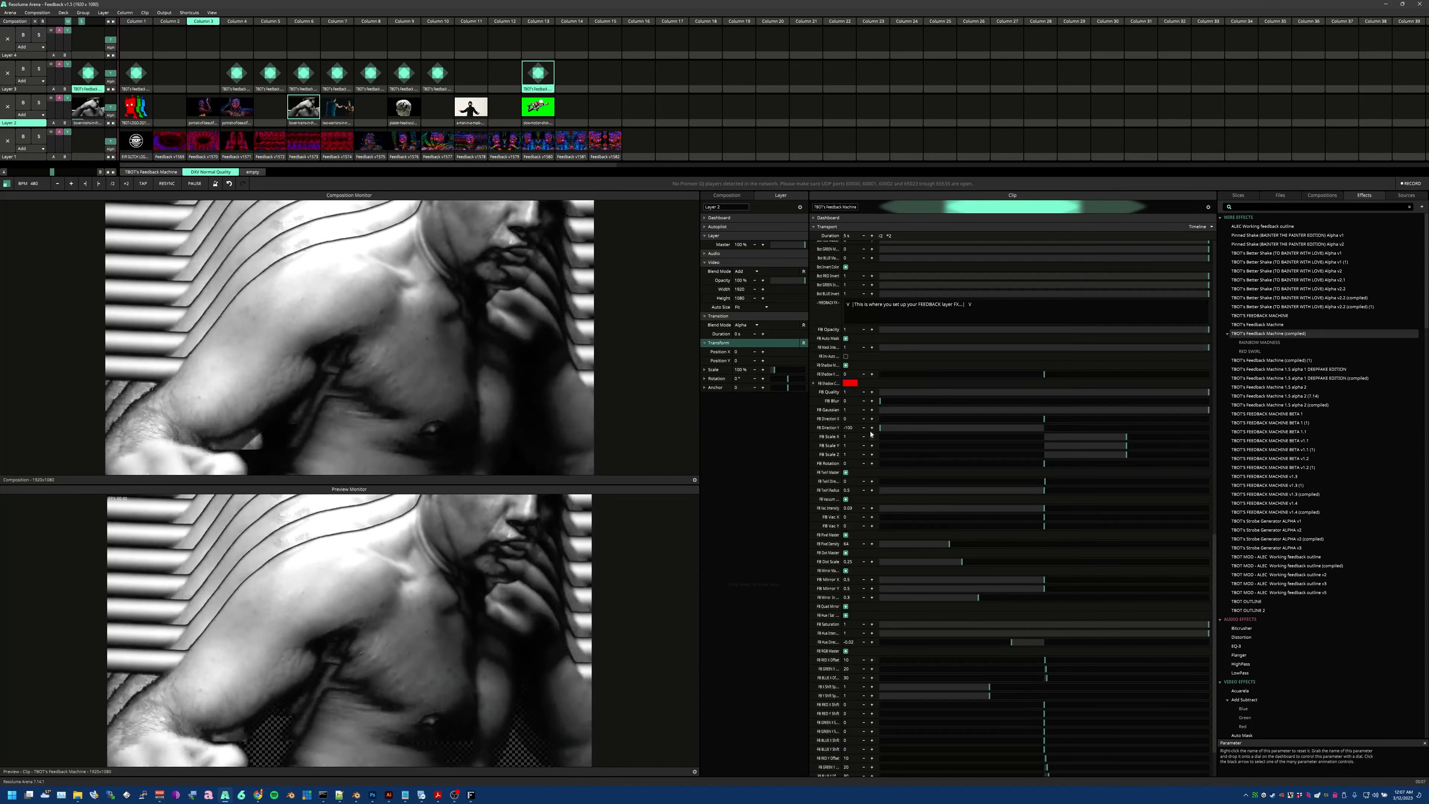
left_click(846, 366)
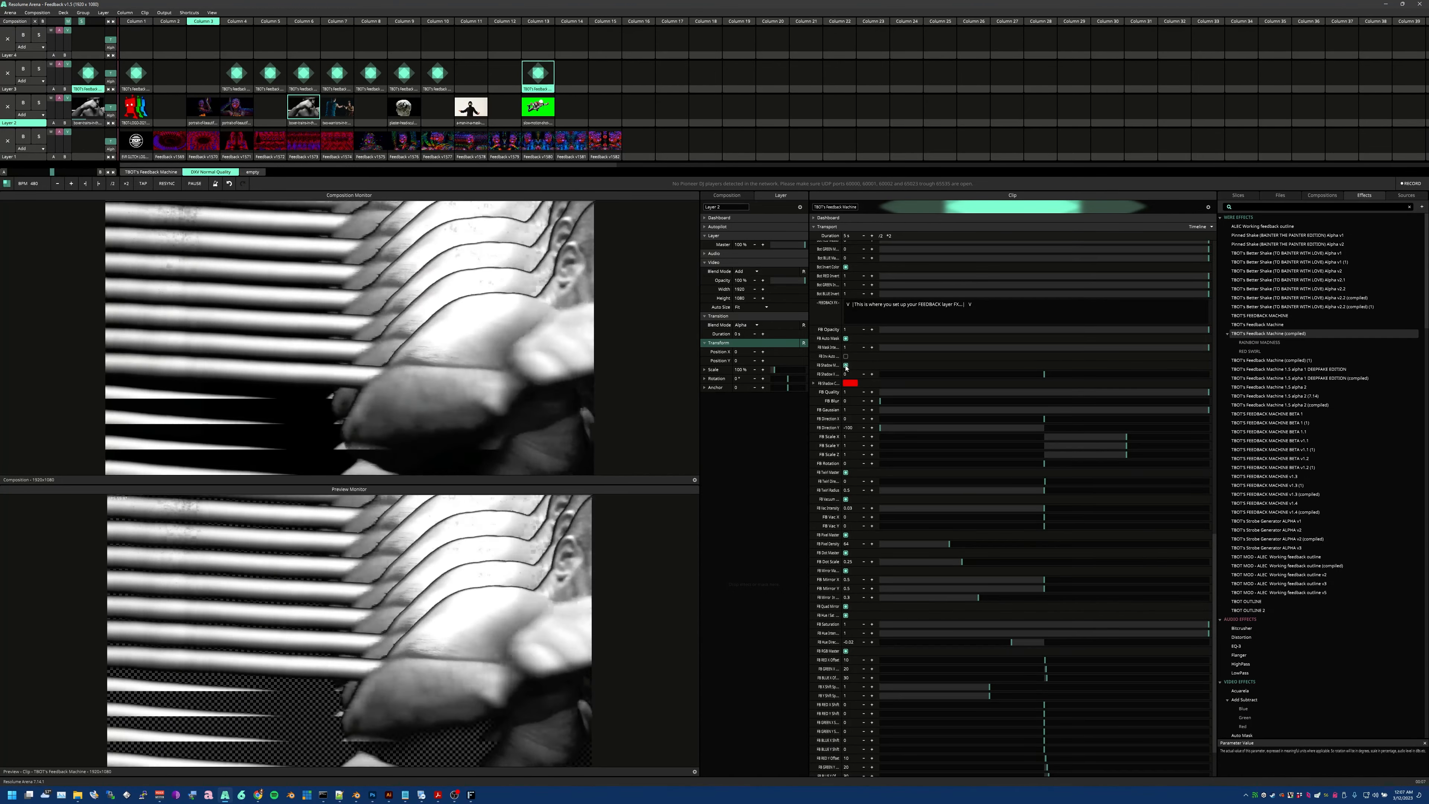
scroll(962, 347, "up", 1)
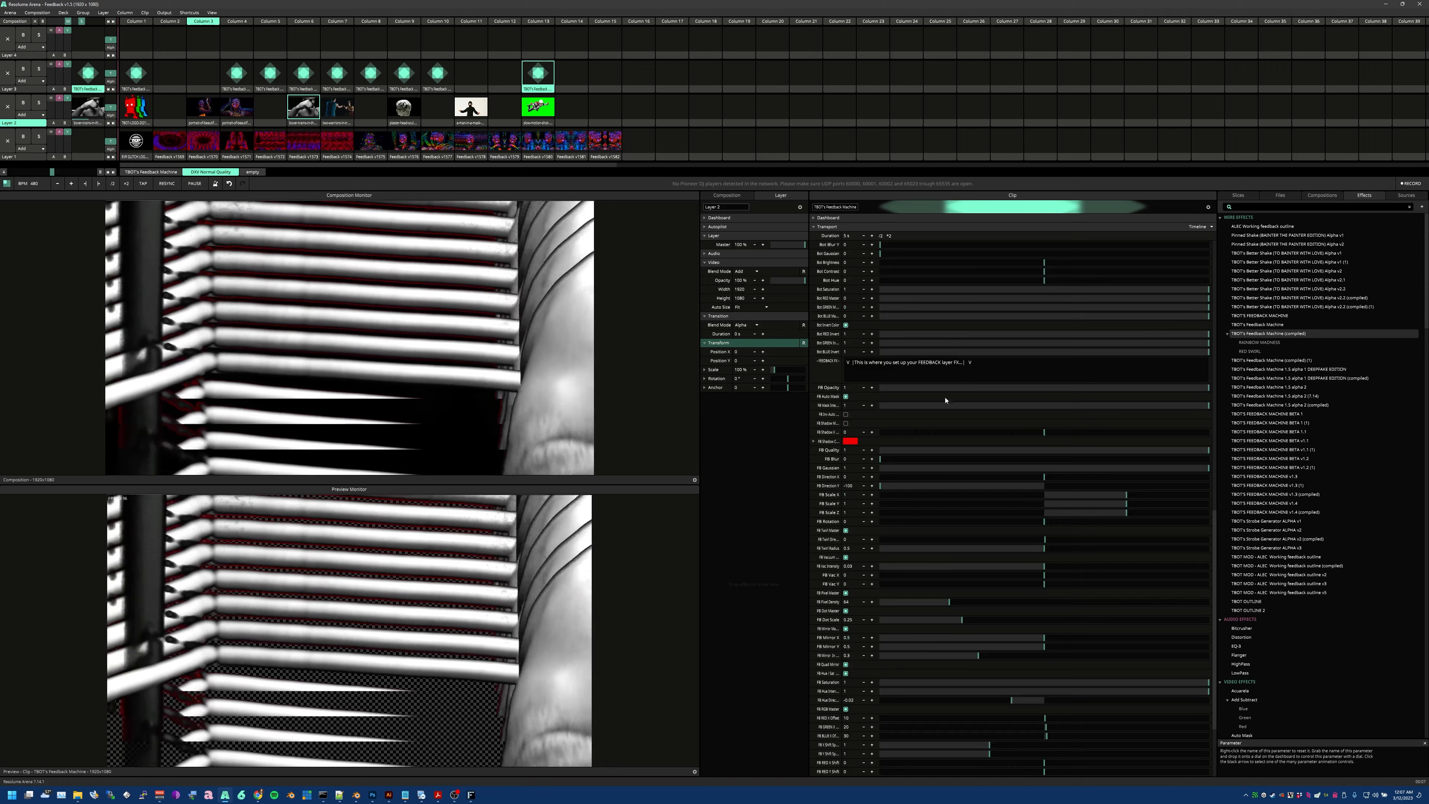
mouse_move(1033, 431)
left_mouse_down()
mouse_move(1075, 434)
mouse_move(1056, 441)
left_mouse_up()
scroll(955, 359, "up", 2)
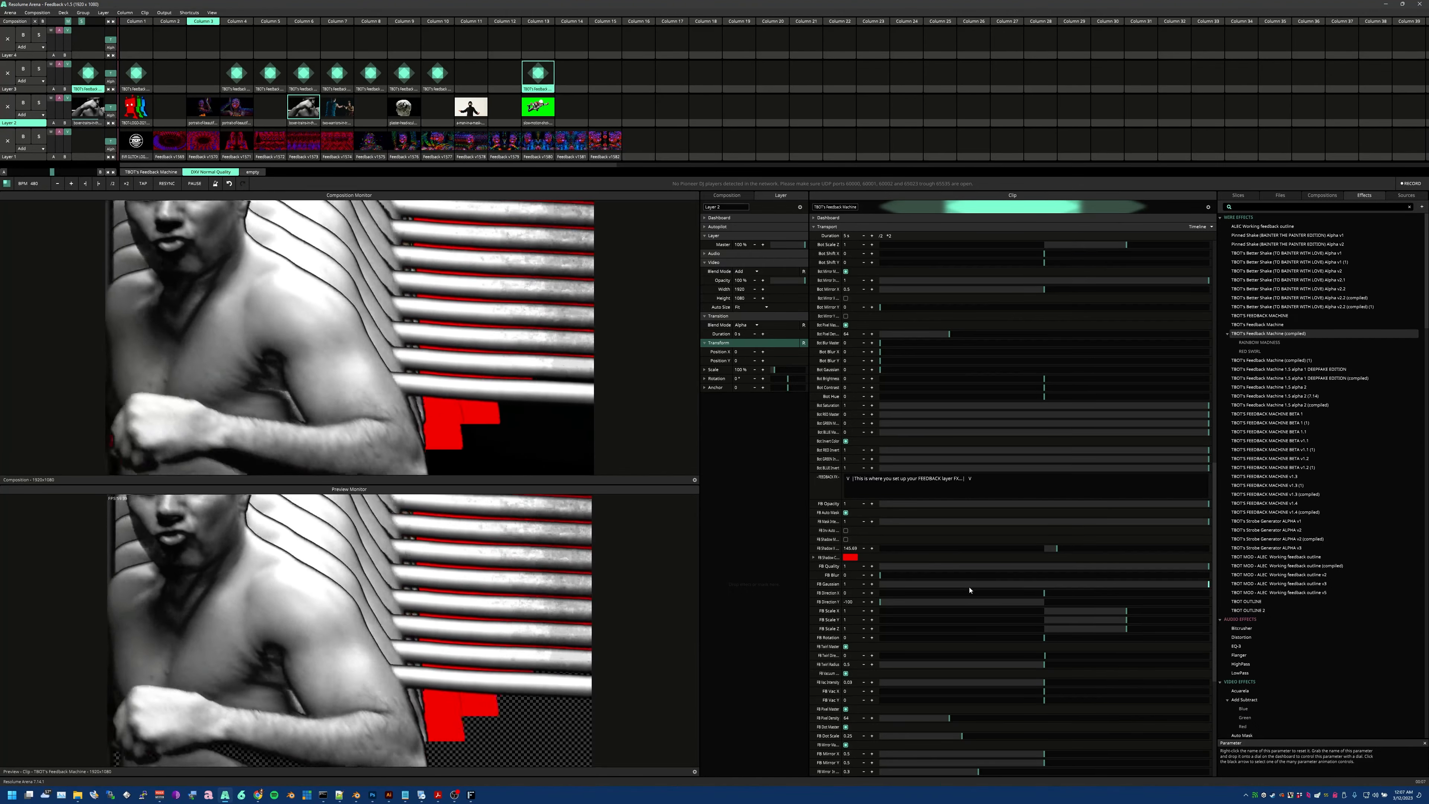
scroll(1008, 662, "down", 1)
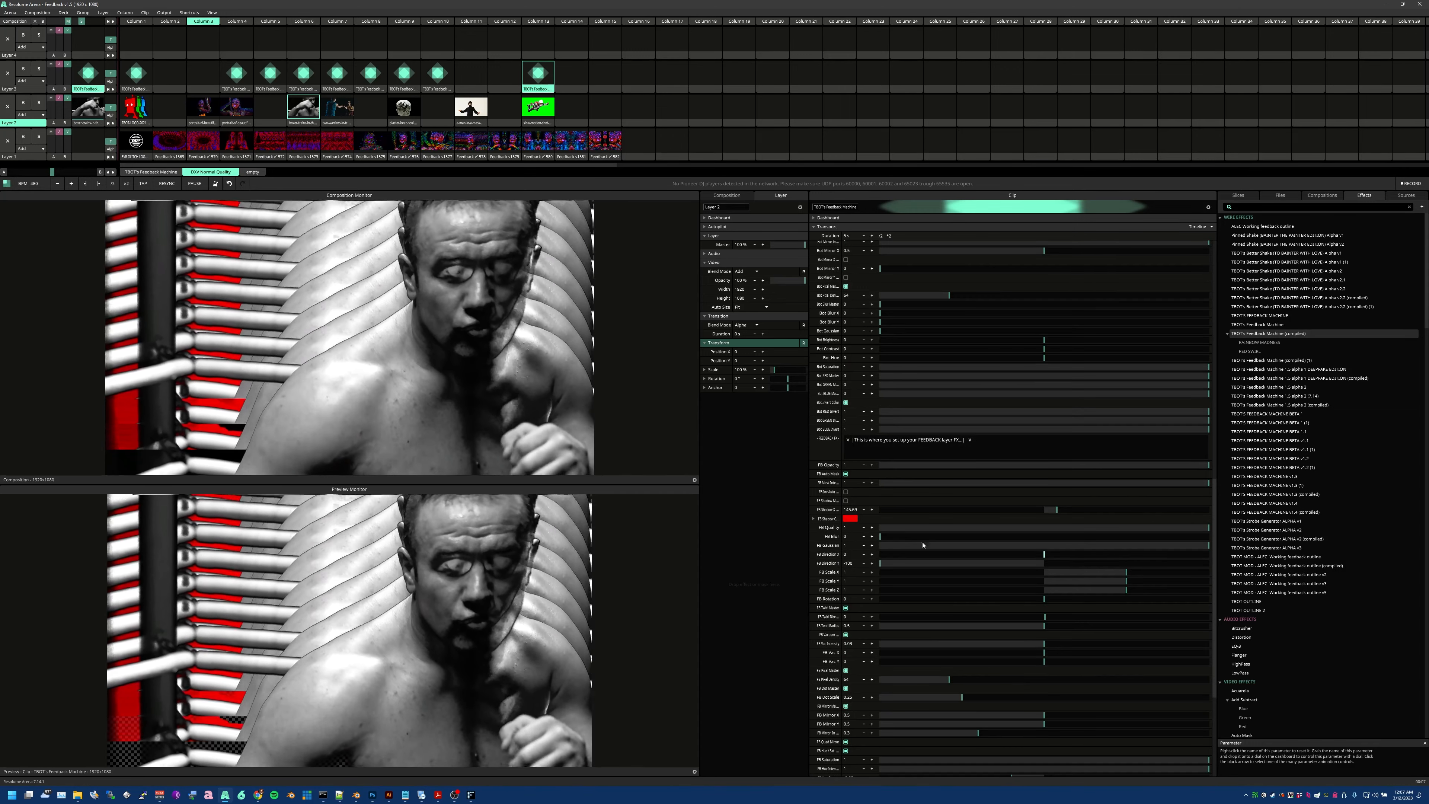
Set the feedback layer's Direction X to about -27.5 and Direction Y to about -10 in the column 13 clip.
left_click_drag(922, 564, 921, 566)
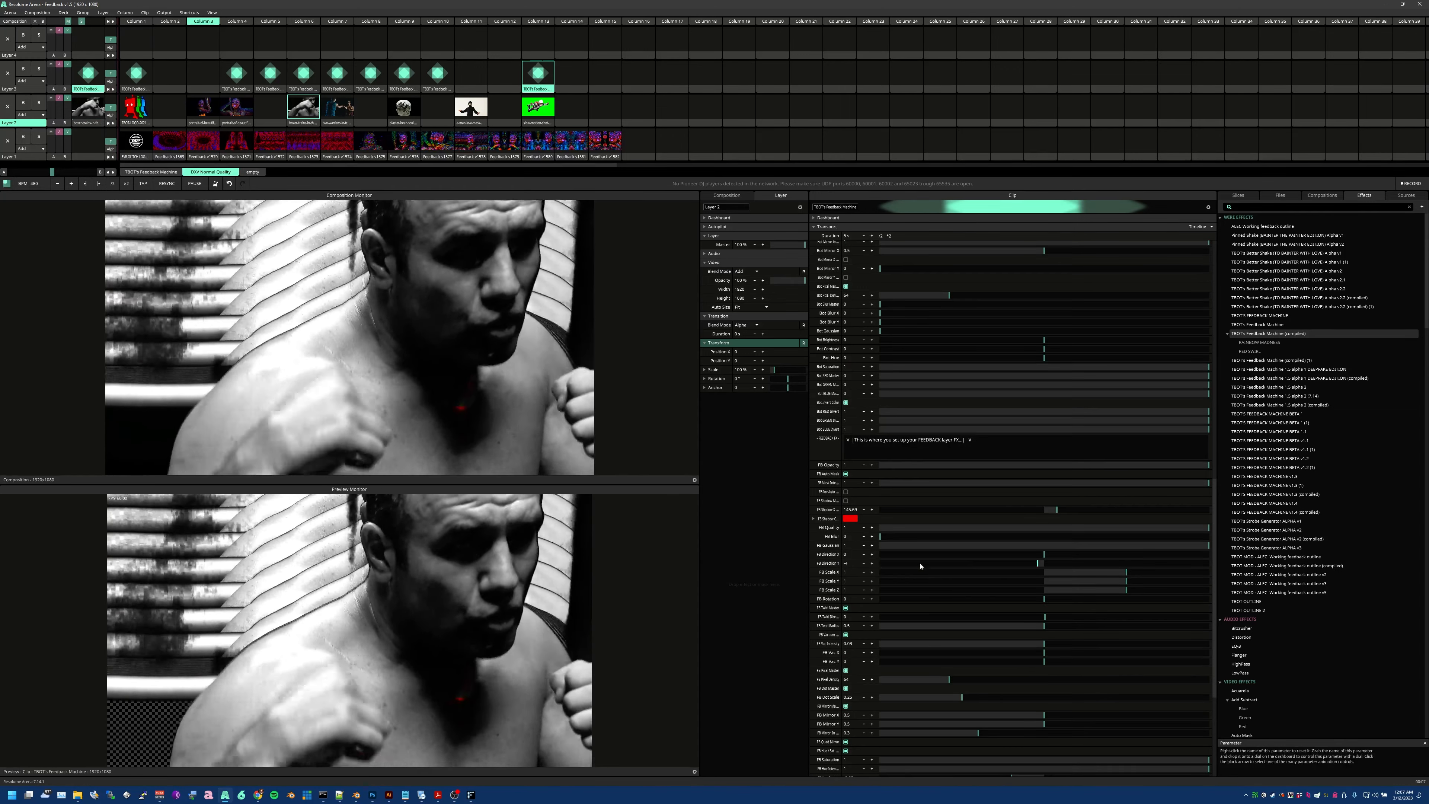
left_click_drag(1038, 567, 999, 607)
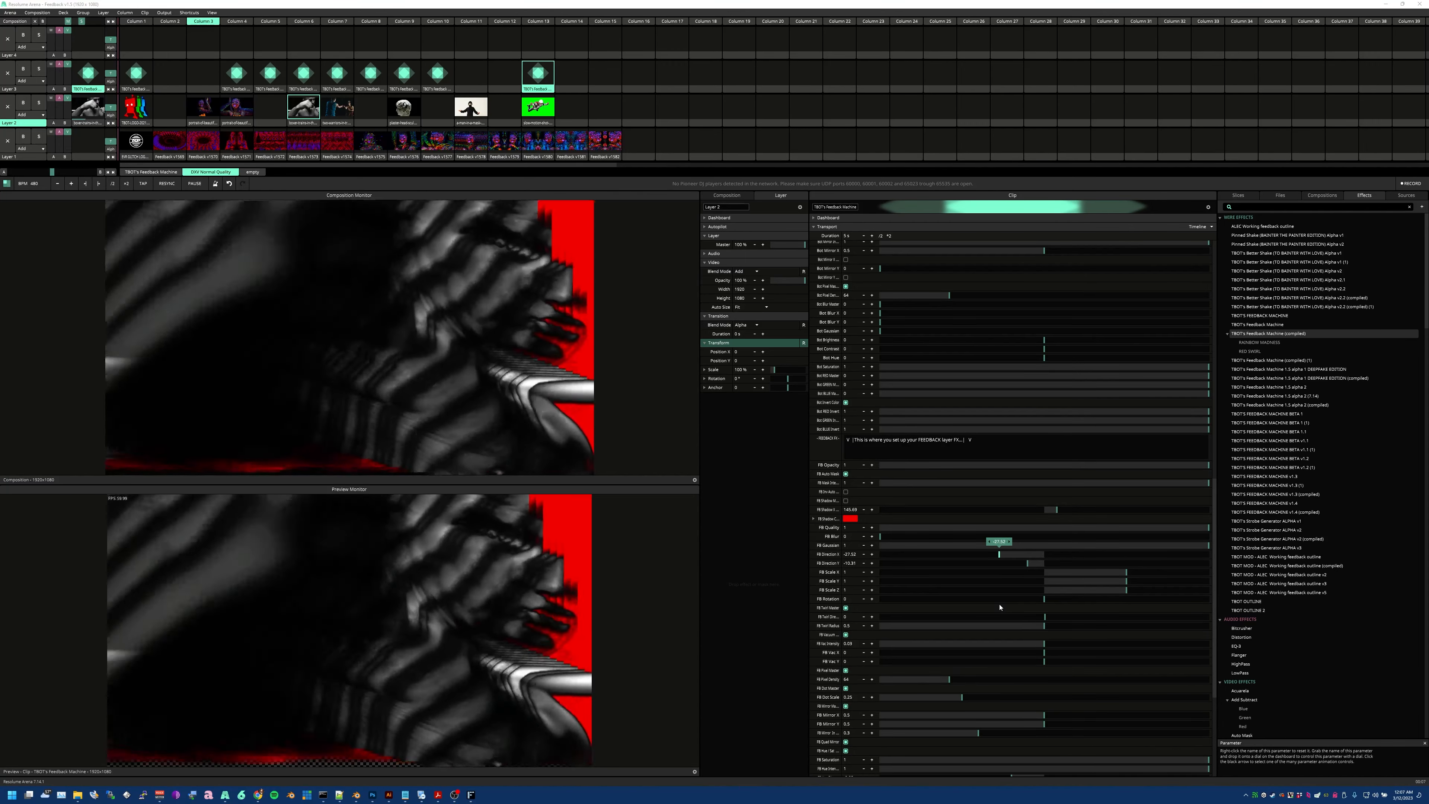
left_click_drag(999, 608, 1000, 607)
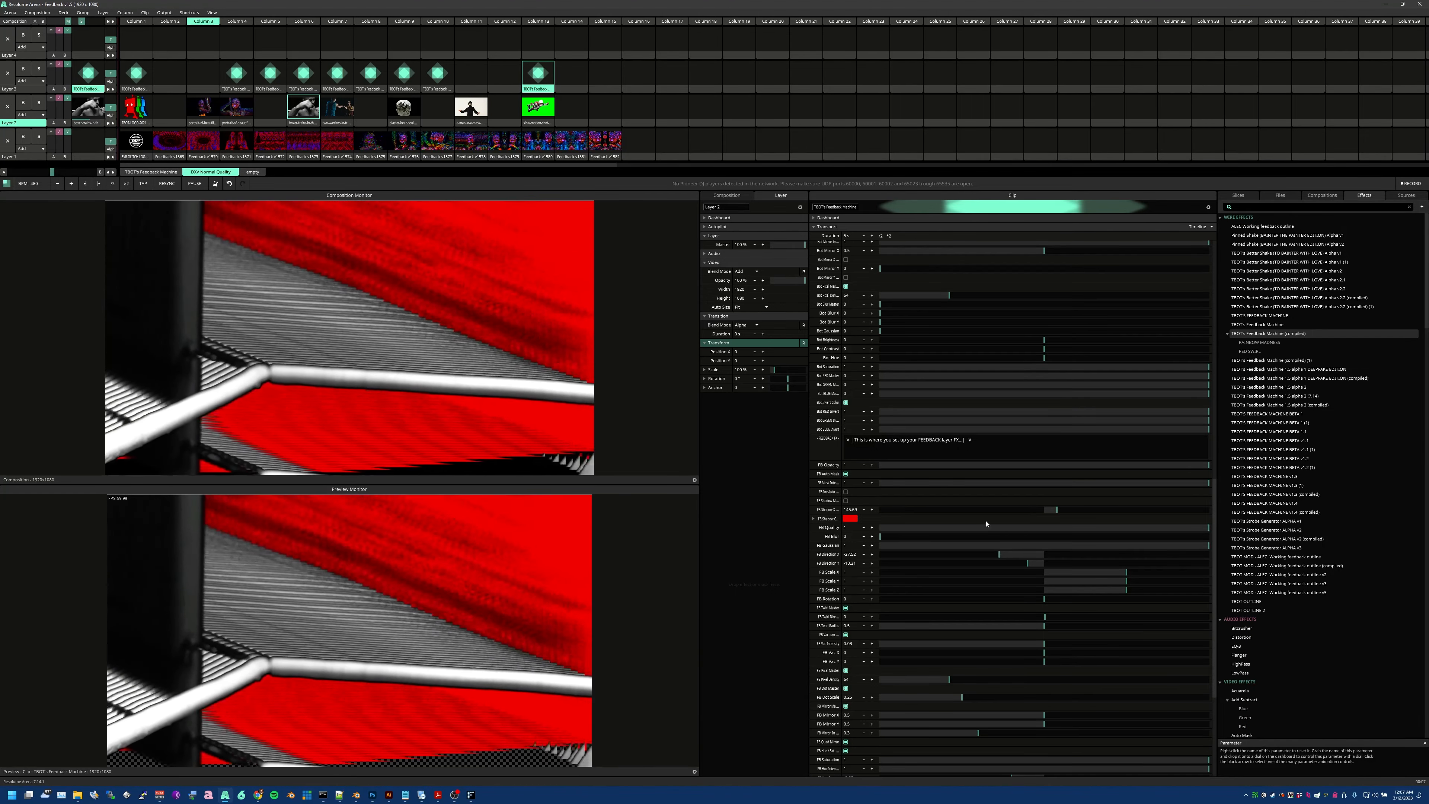
With the feedback layer's Rotation back at 0, turn off its twirl bypass and set the twirl strength to about -0.01.
mouse_move(1056, 600)
left_mouse_down()
mouse_move(1072, 606)
mouse_move(1053, 607)
left_mouse_up()
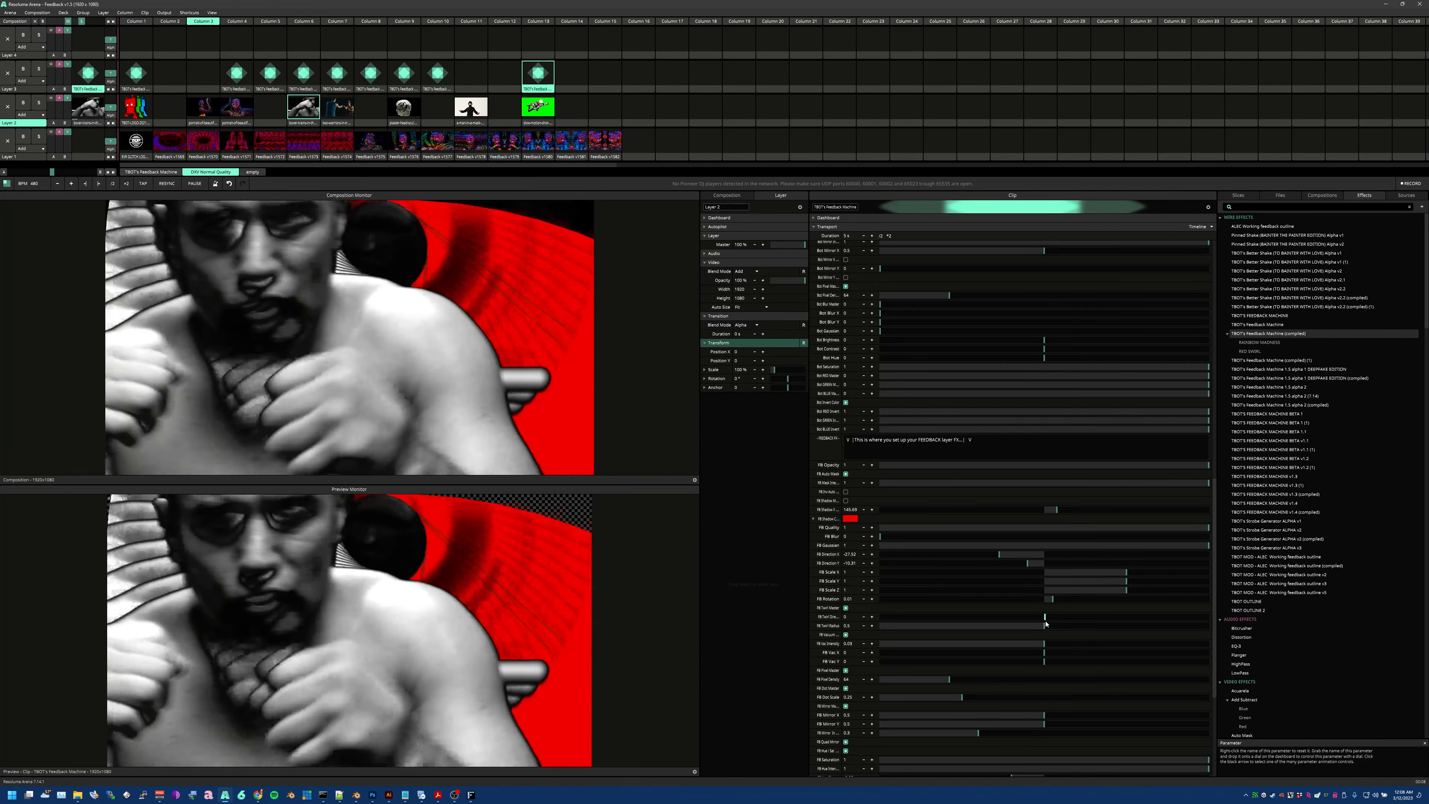
left_click_drag(1045, 619, 1063, 617)
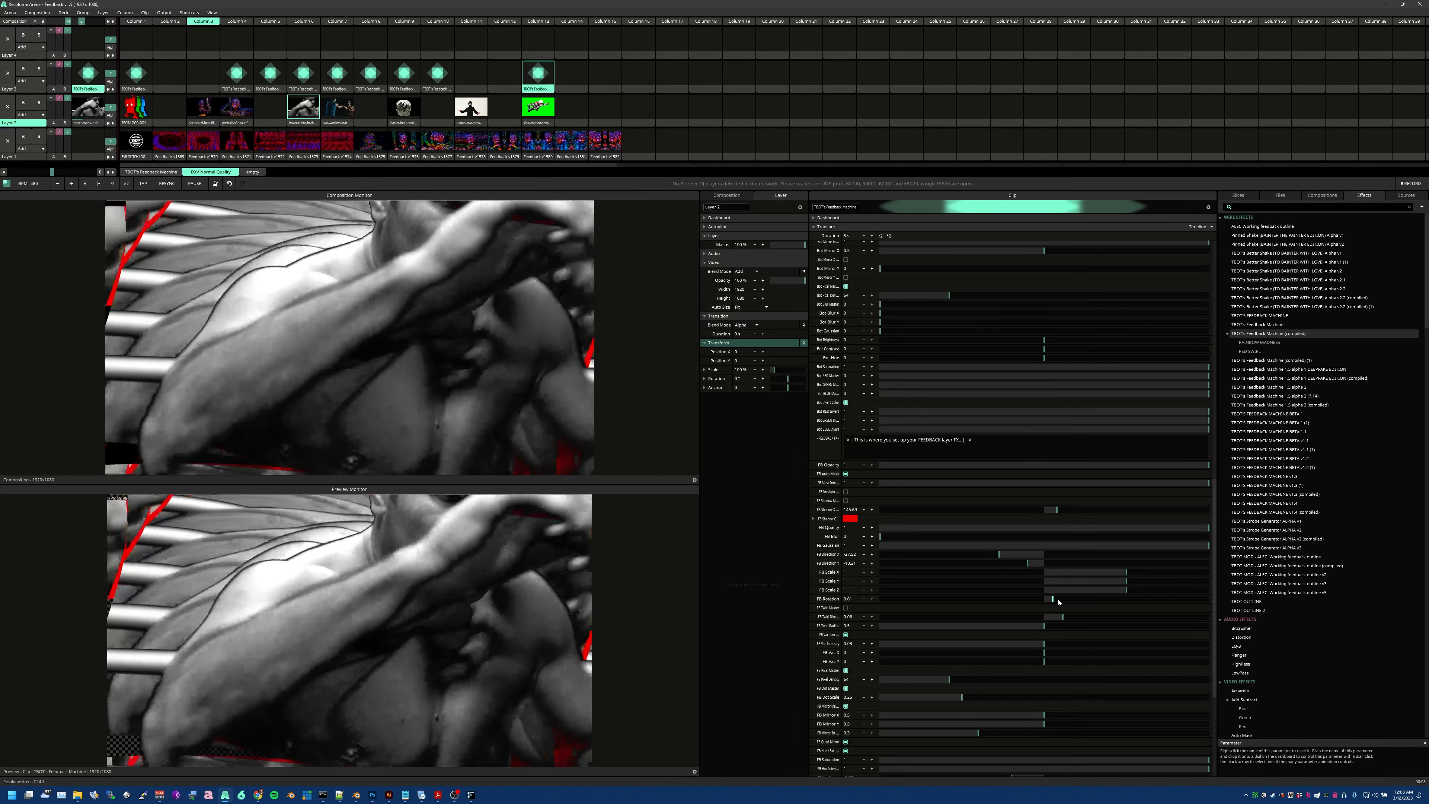
left_click_drag(1059, 600, 1042, 624)
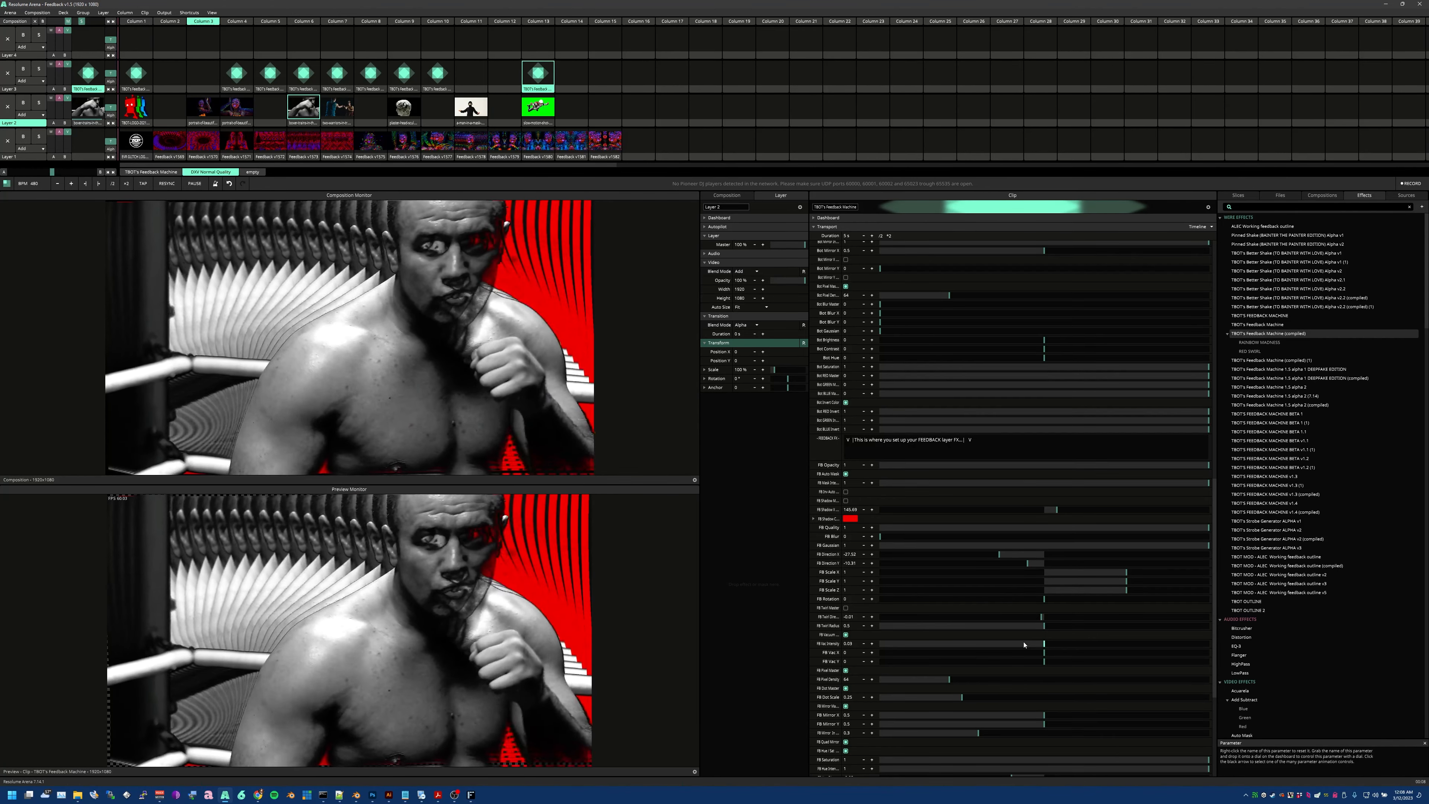
Turn off the switch below the feedback layer's twirl radius, raise the value directly beneath to maximum, and set Vec X to about -0.9.
left_click(846, 635)
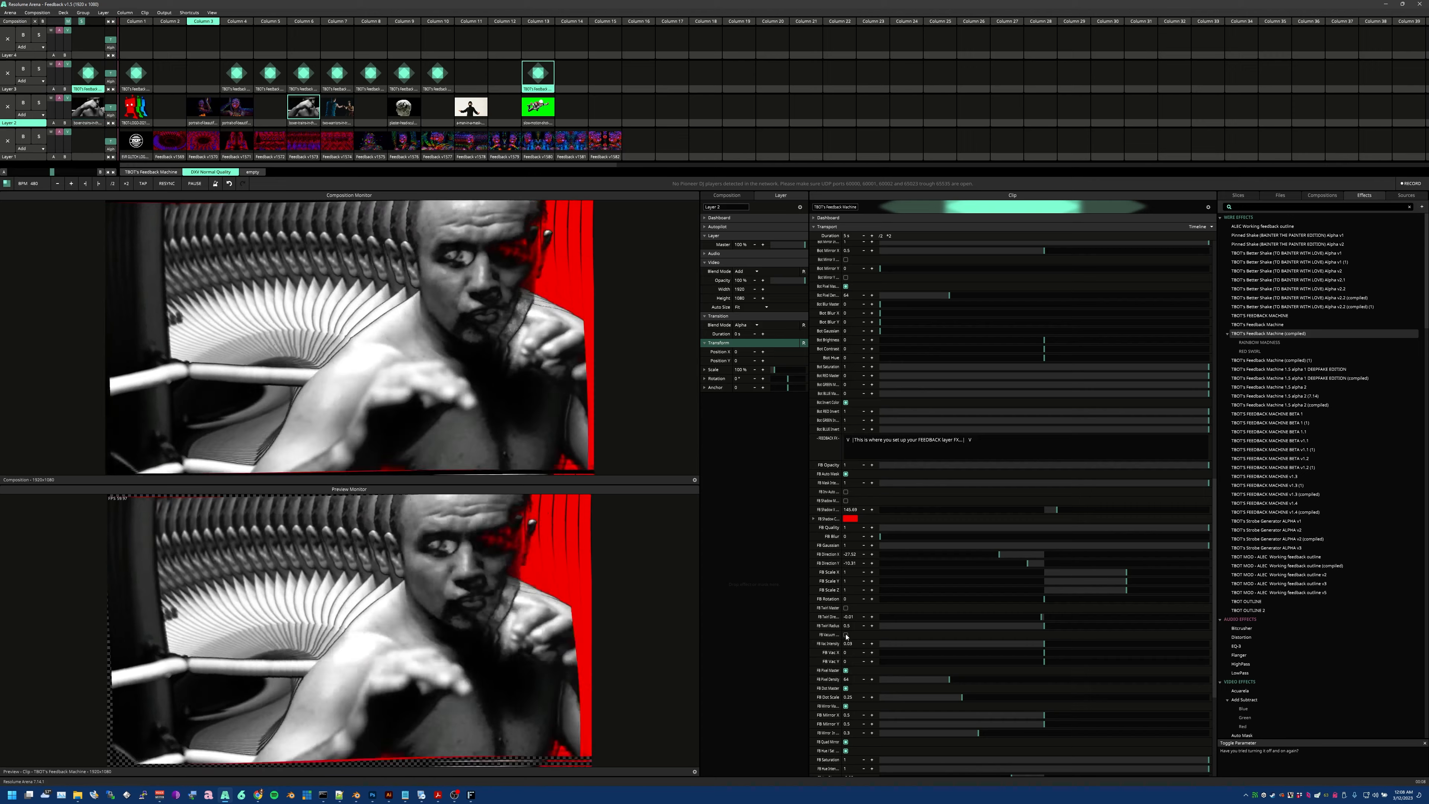
left_click_drag(1049, 645, 1245, 656)
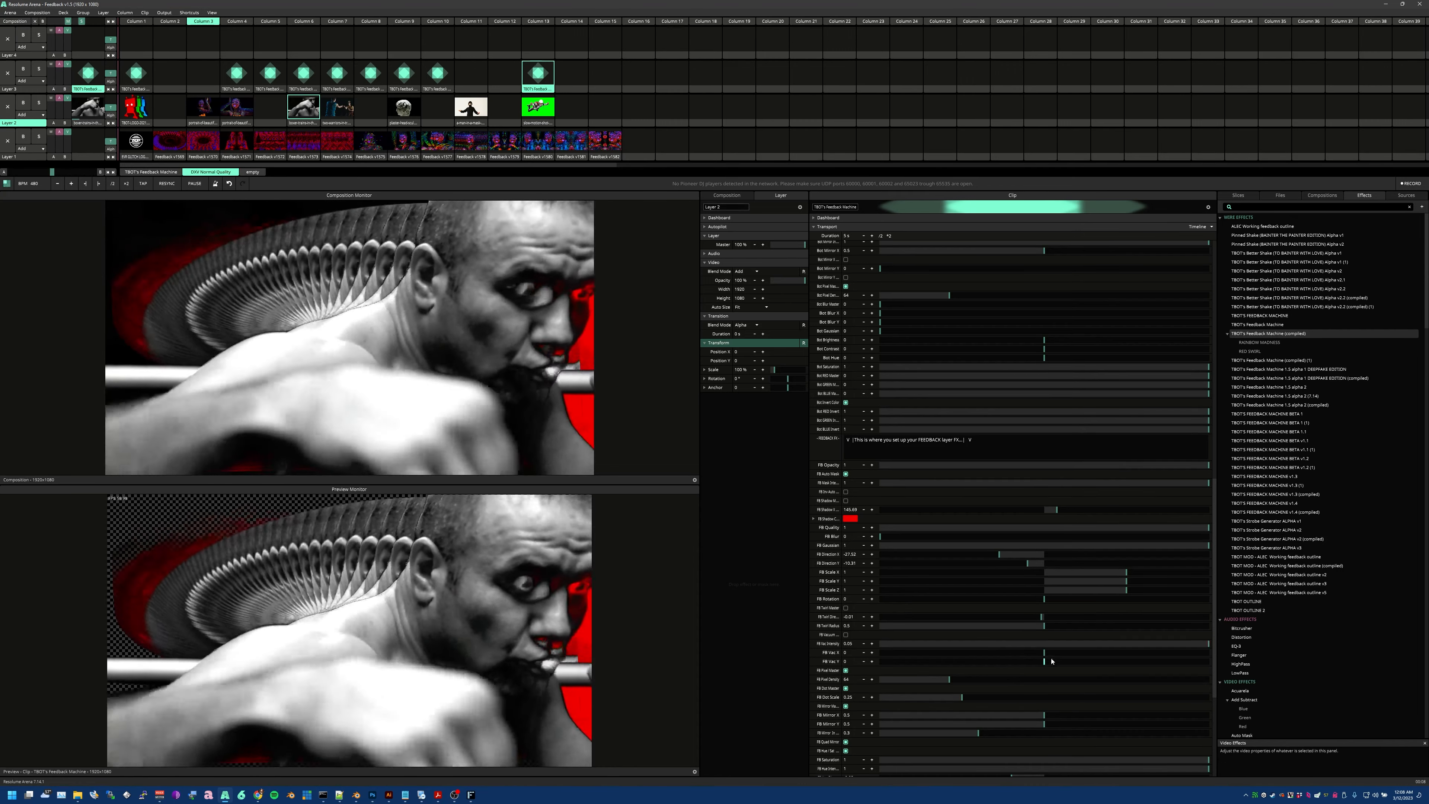
left_click_drag(1052, 655, 922, 661)
left_click_drag(900, 661, 898, 660)
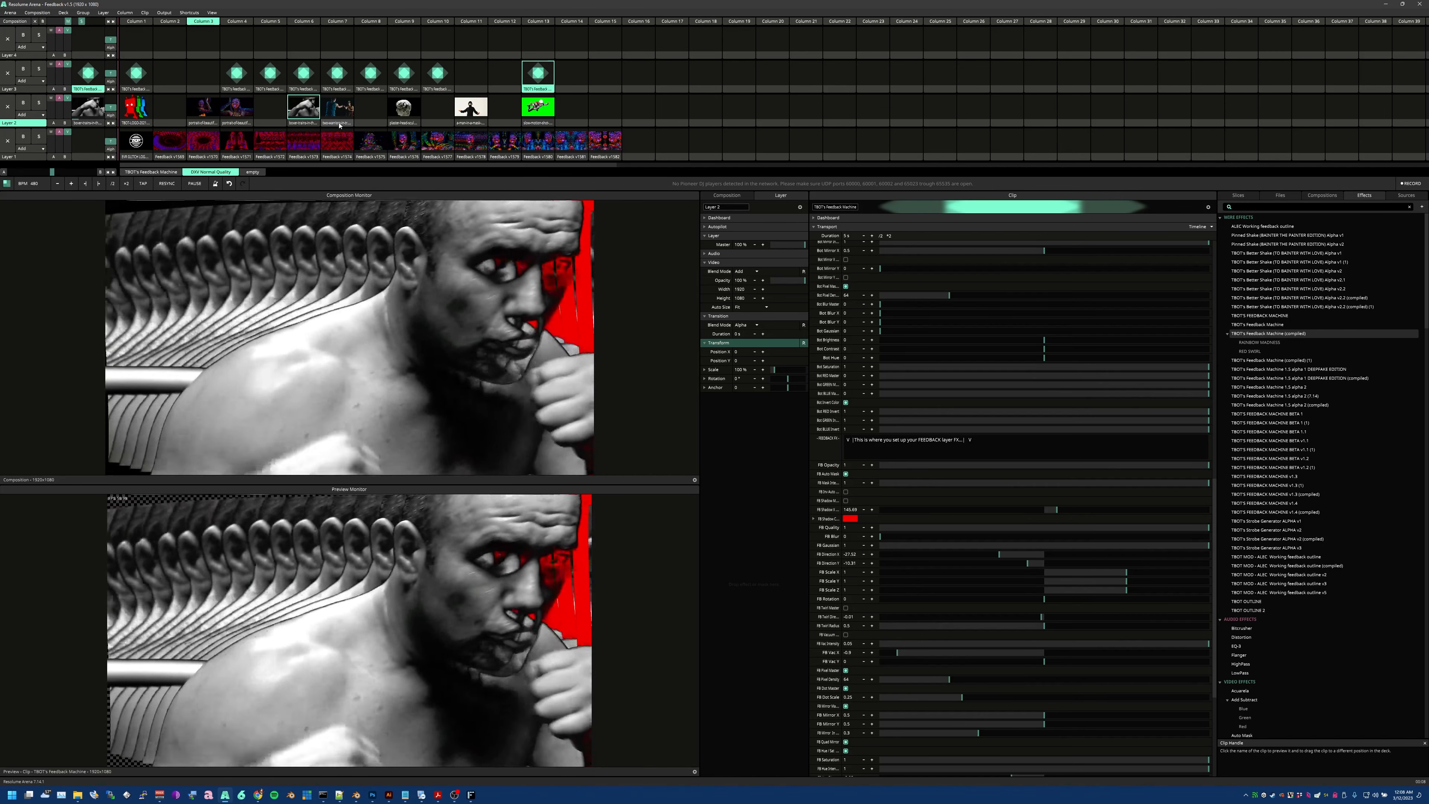
Trigger the two-fighters clip in column 7 of Layer 2 and show it in the preview.
left_click(339, 124)
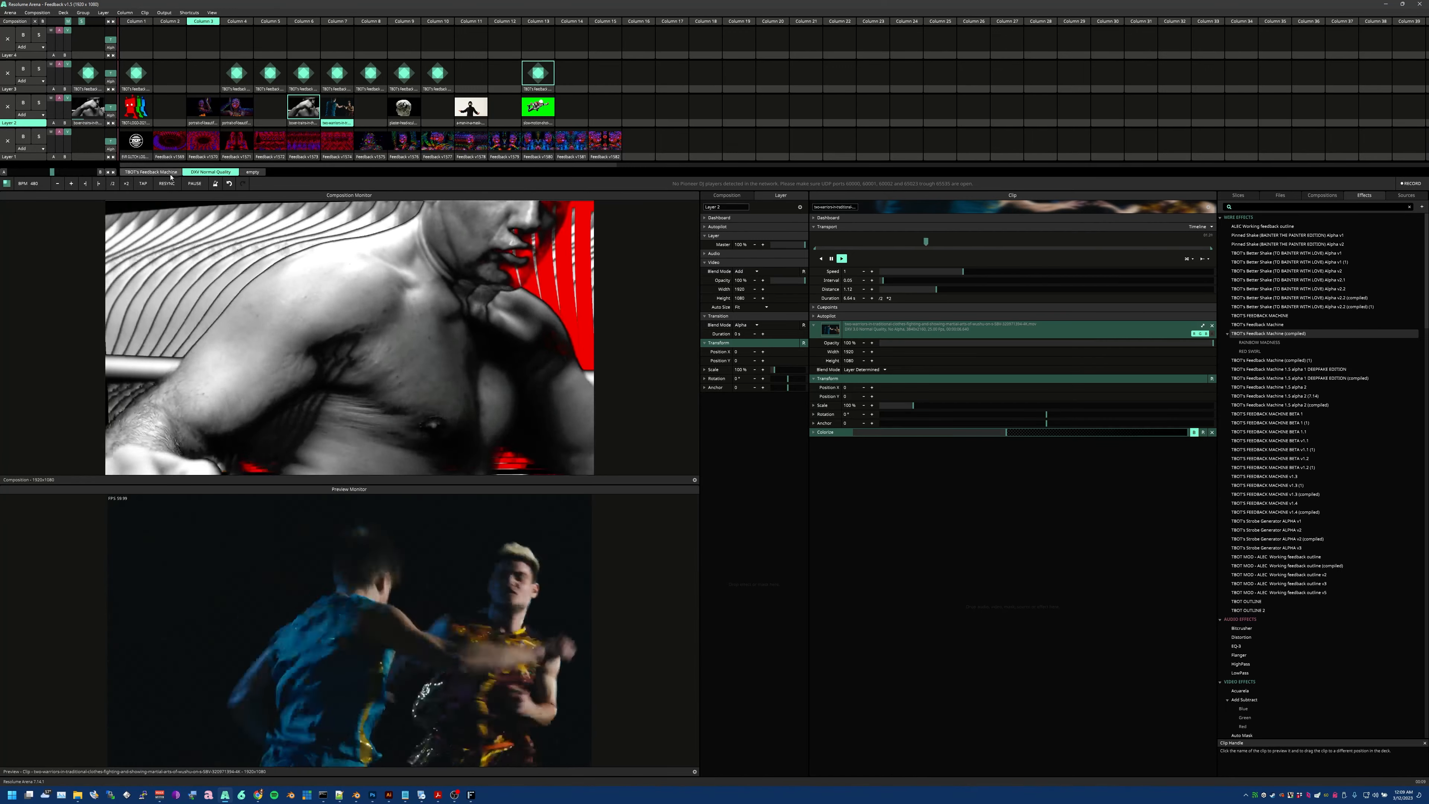
left_click(348, 123)
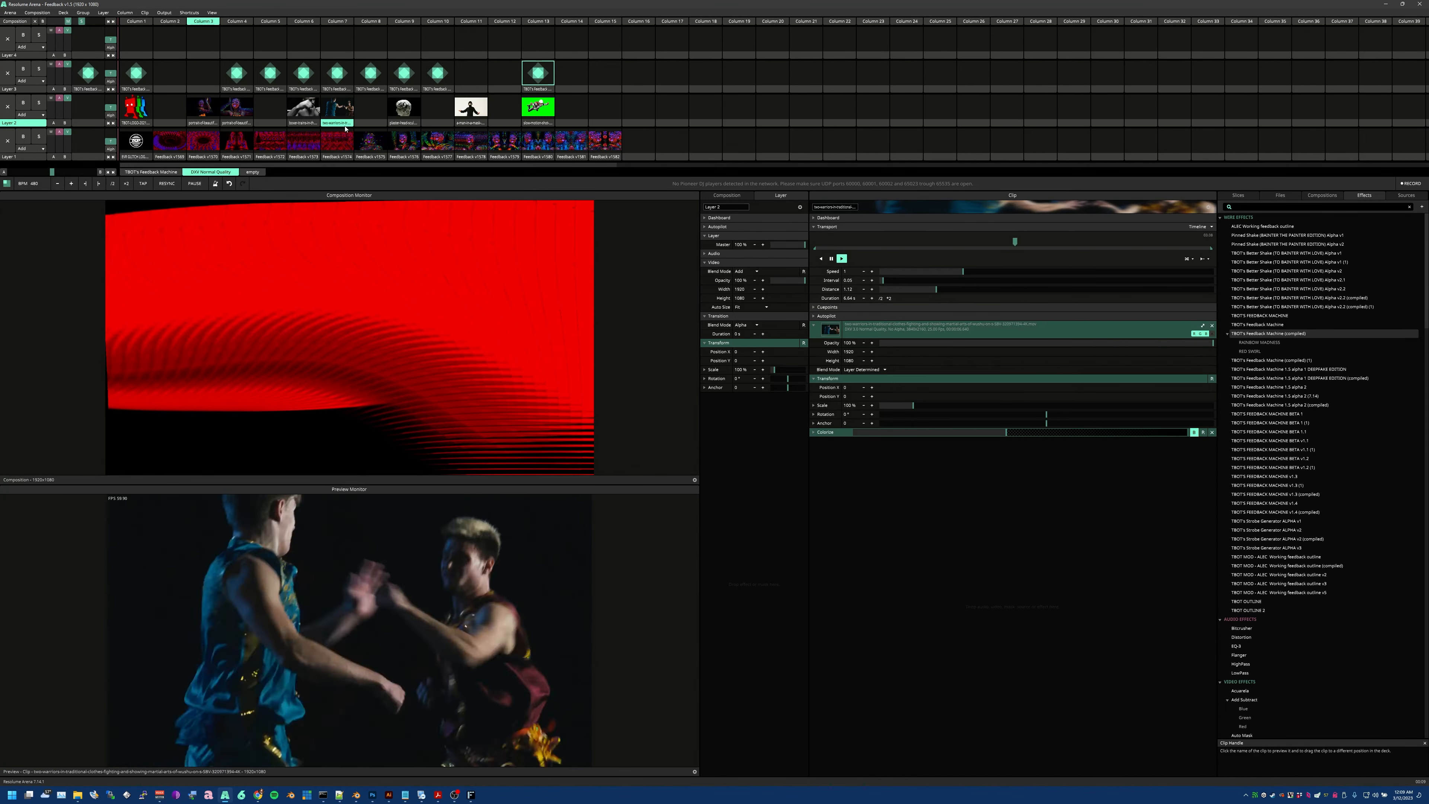
left_click(337, 115)
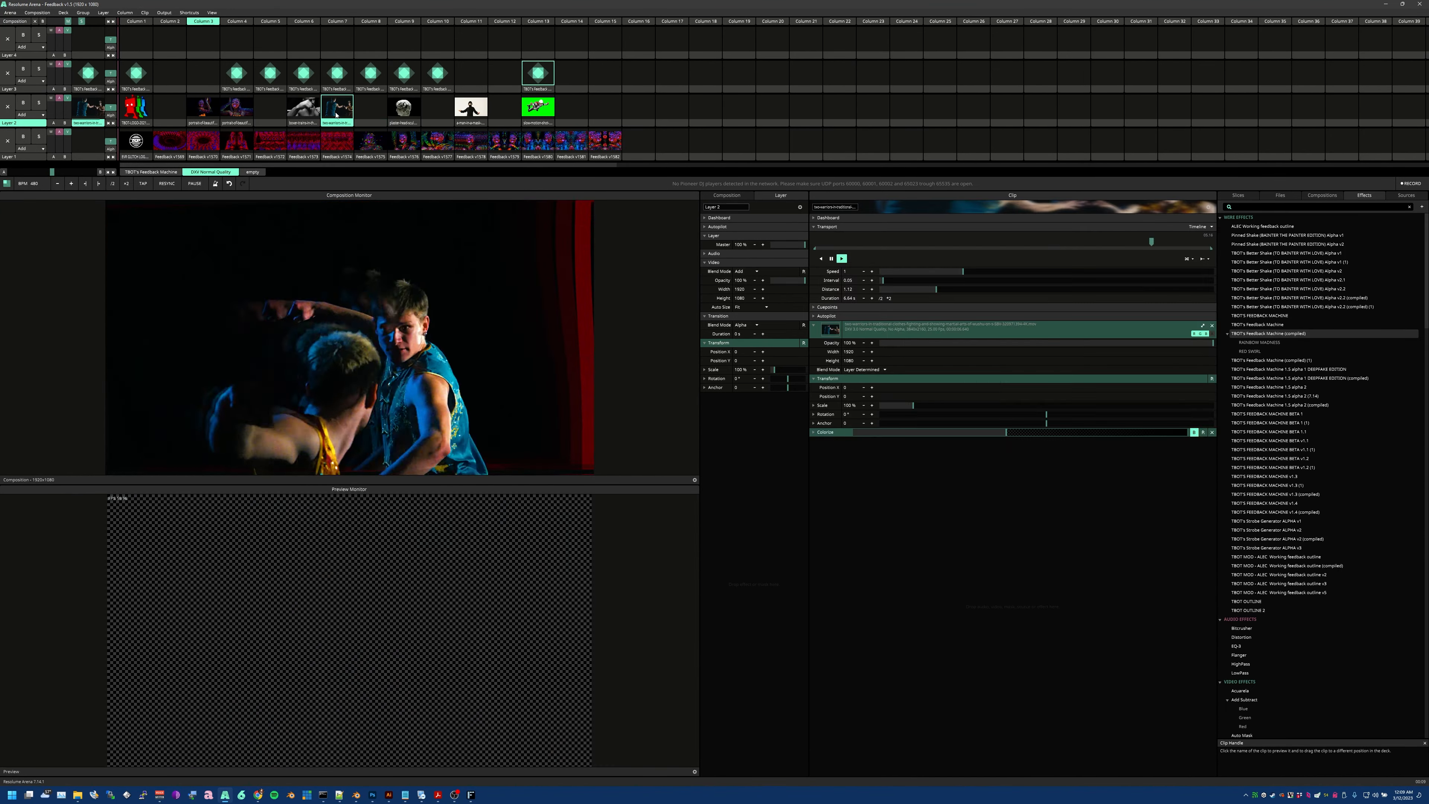
left_click(343, 121)
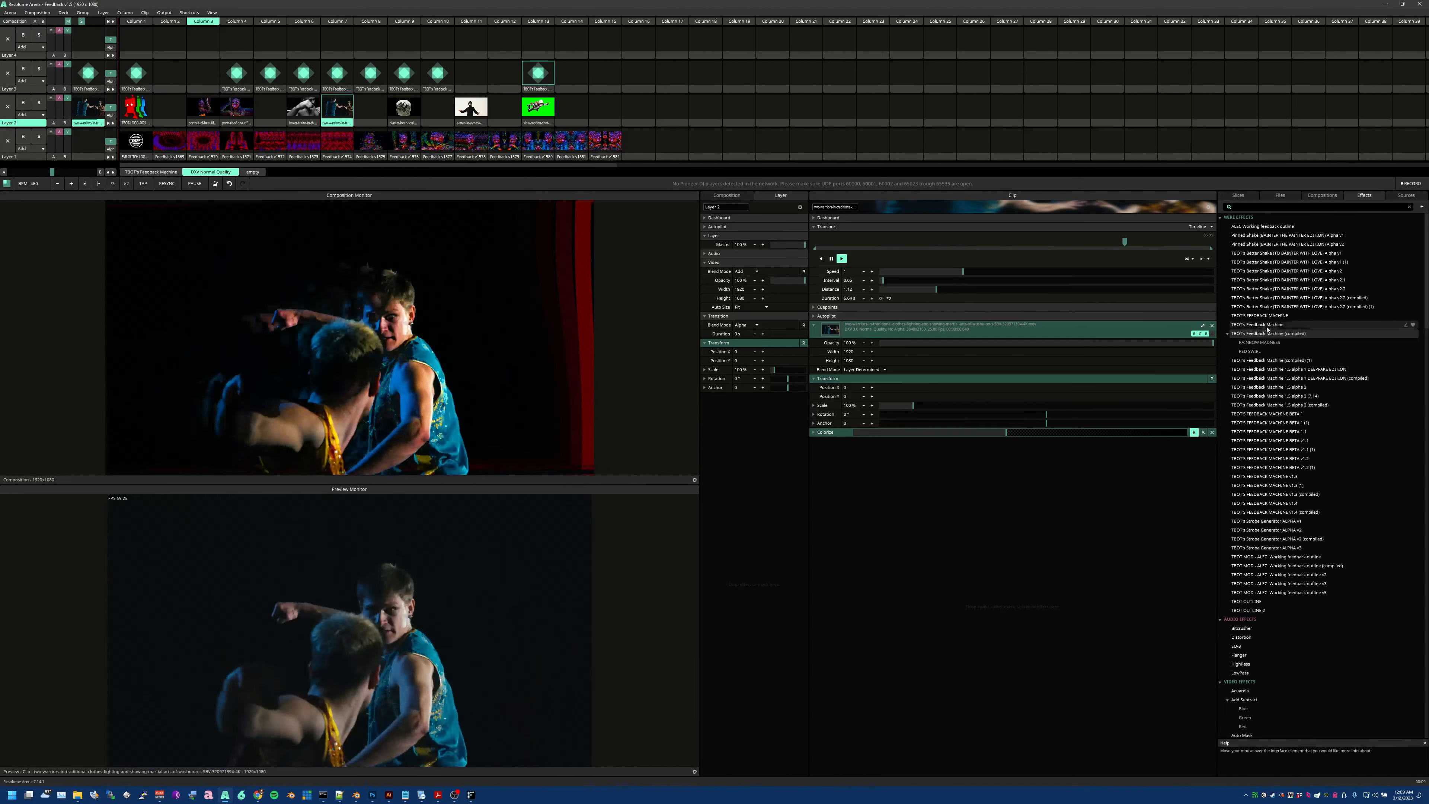
Add TBOT's Feedback Machine (compiled) to column 15 of Layer 3 with master brightness about -0.07 and master contrast about 0.13.
left_click_drag(1269, 333, 606, 77)
left_click(606, 77)
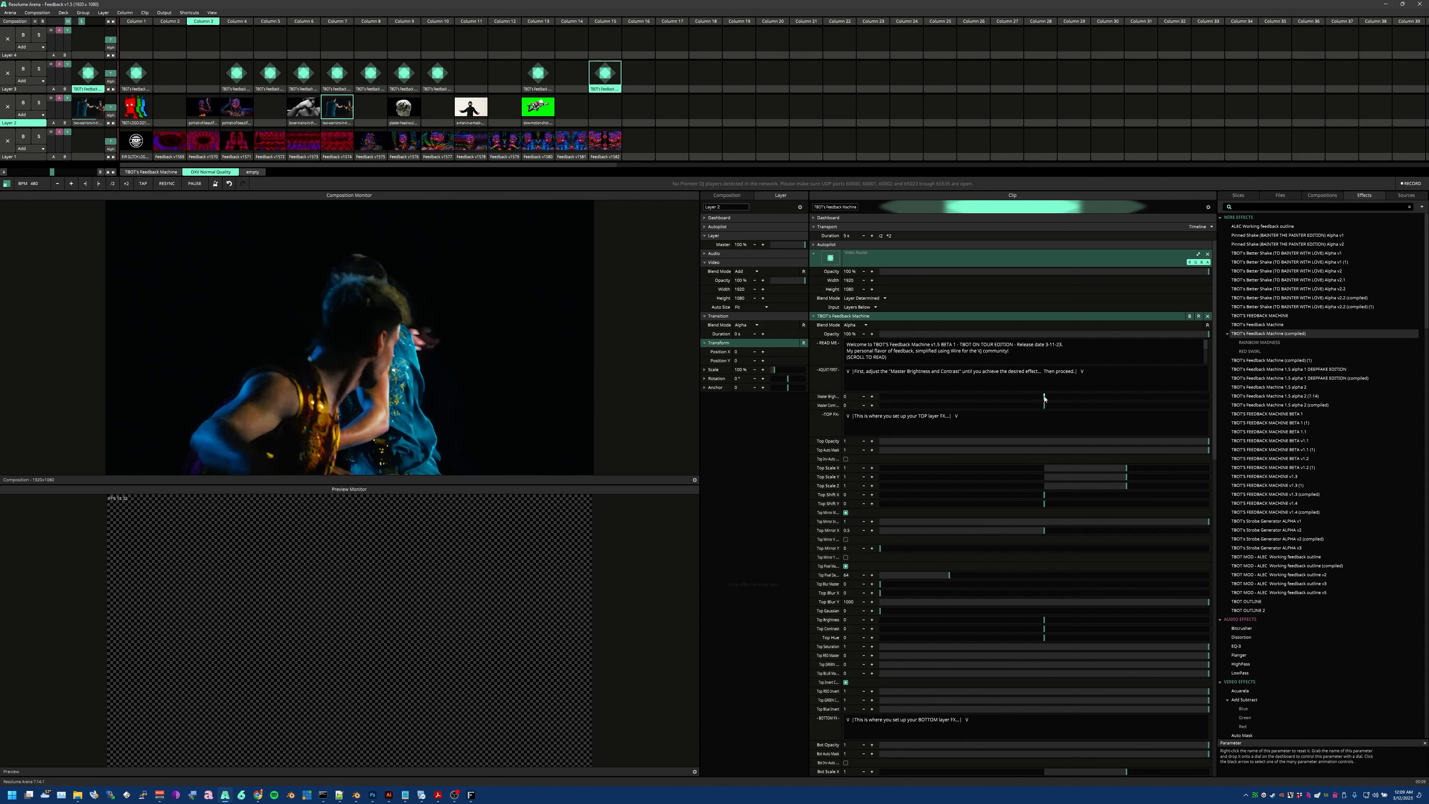
left_click_drag(1036, 396, 1067, 414)
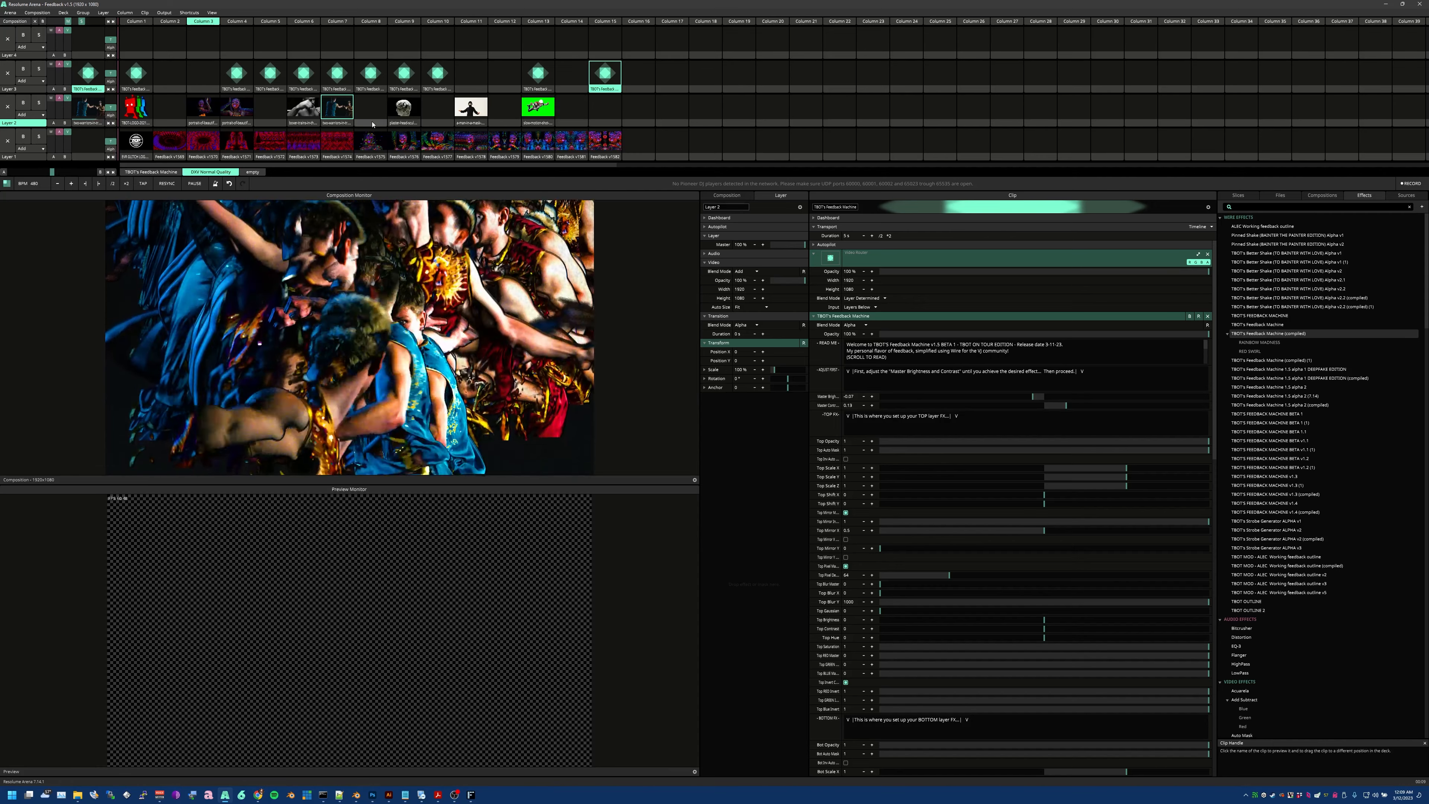
Enable the Colorize effect on the two-fighters clip and set the column 15 Feedback Machine's master brightness to about -0.14.
left_click(338, 108)
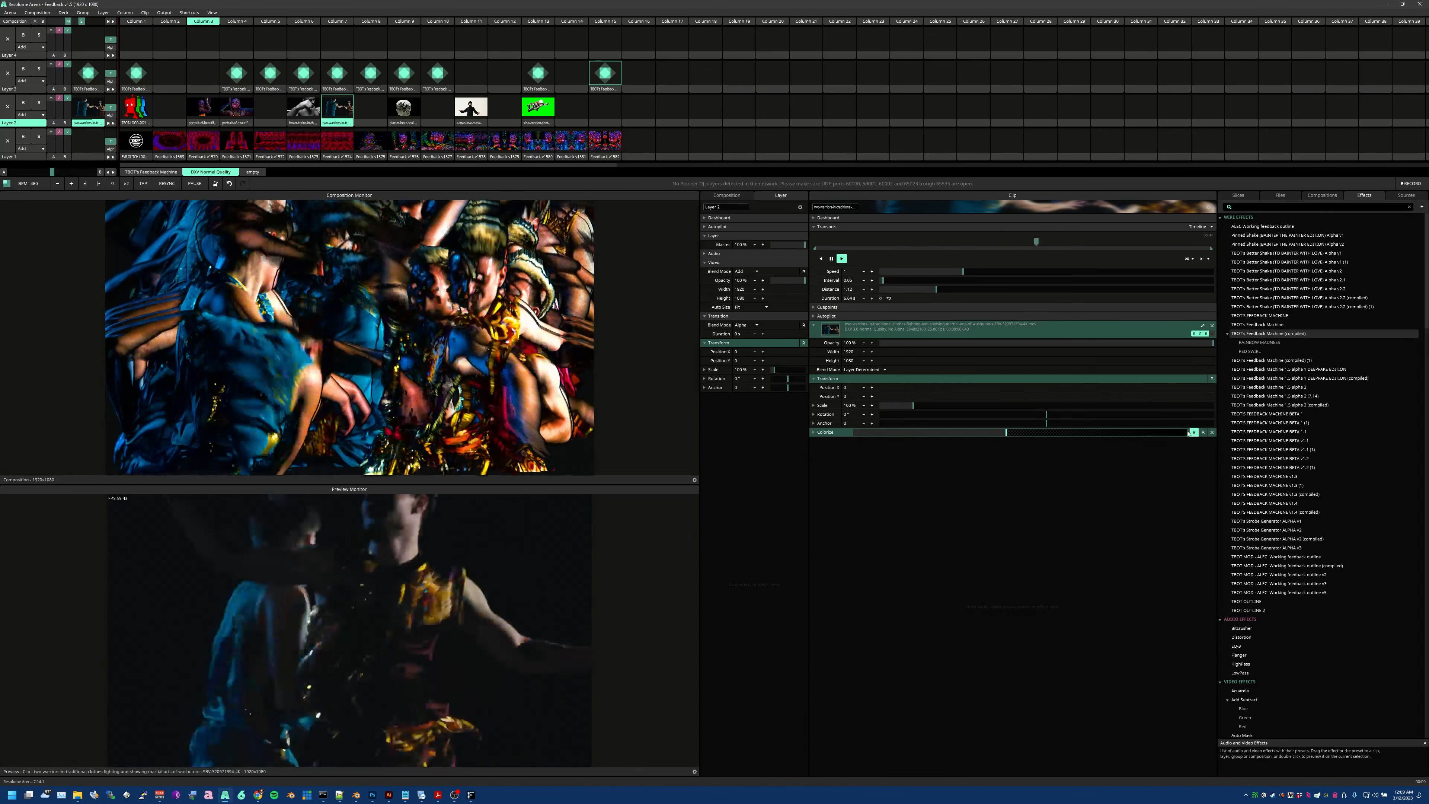
left_click(1194, 433)
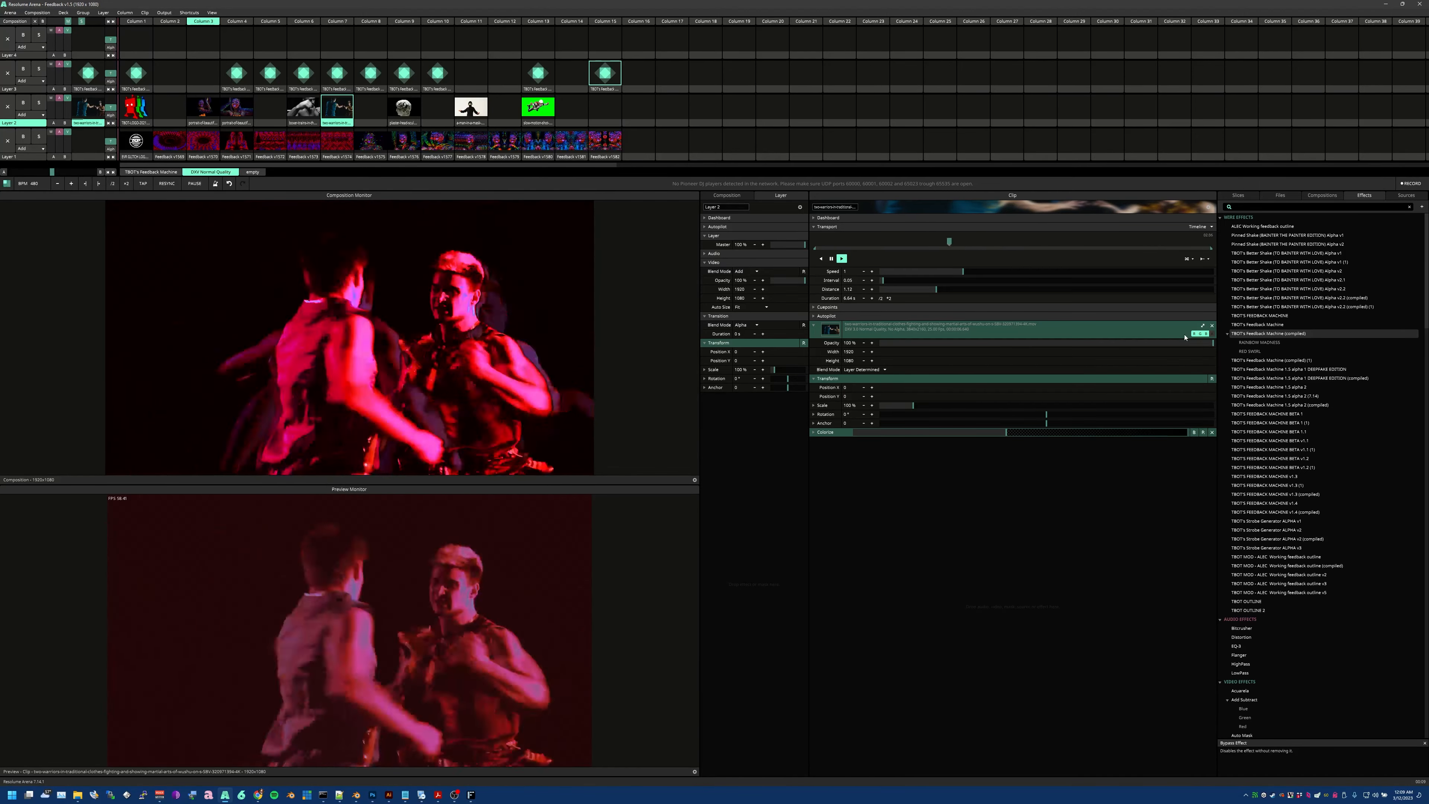
left_click(605, 81)
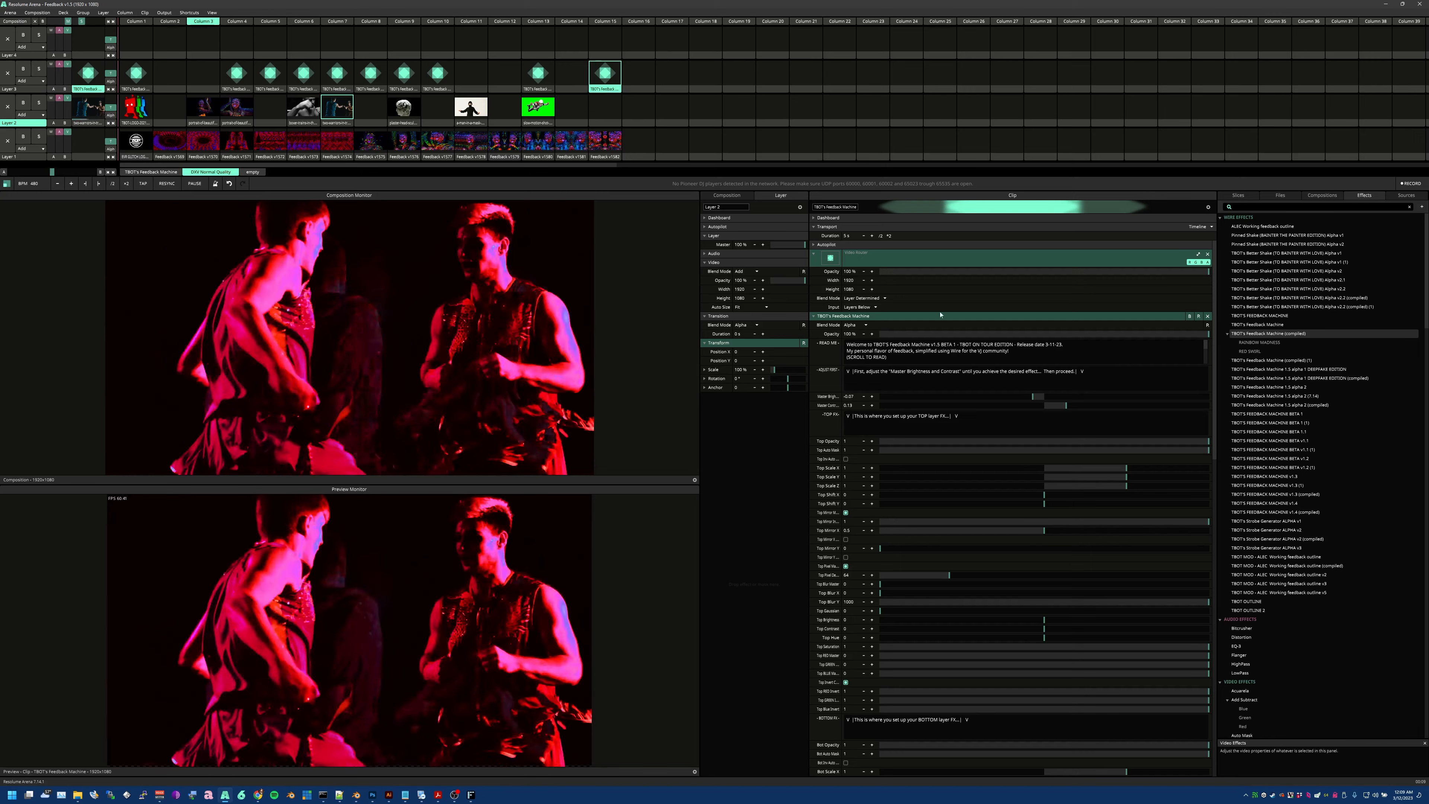
left_click_drag(1029, 399, 1021, 398)
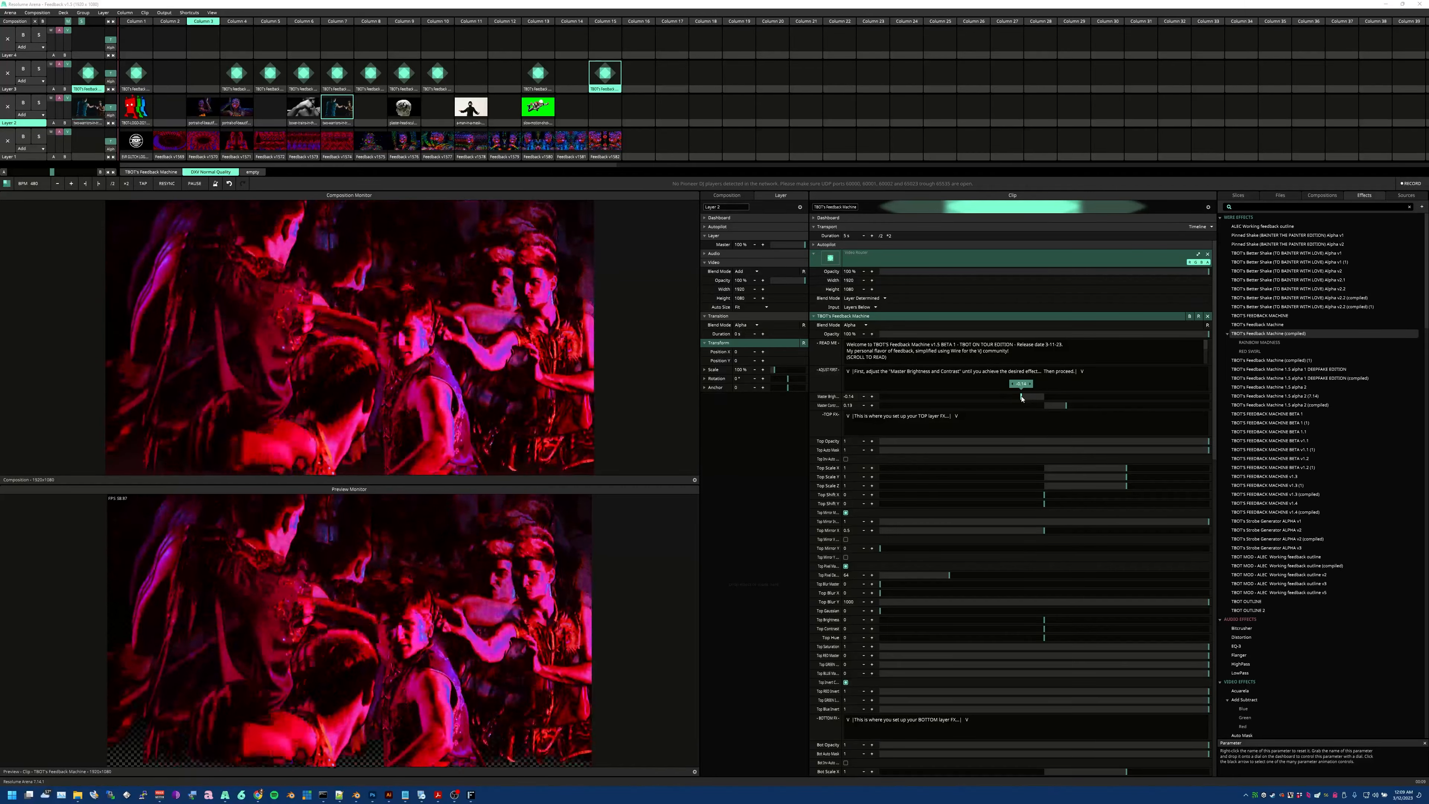
left_click_drag(1022, 397, 1022, 398)
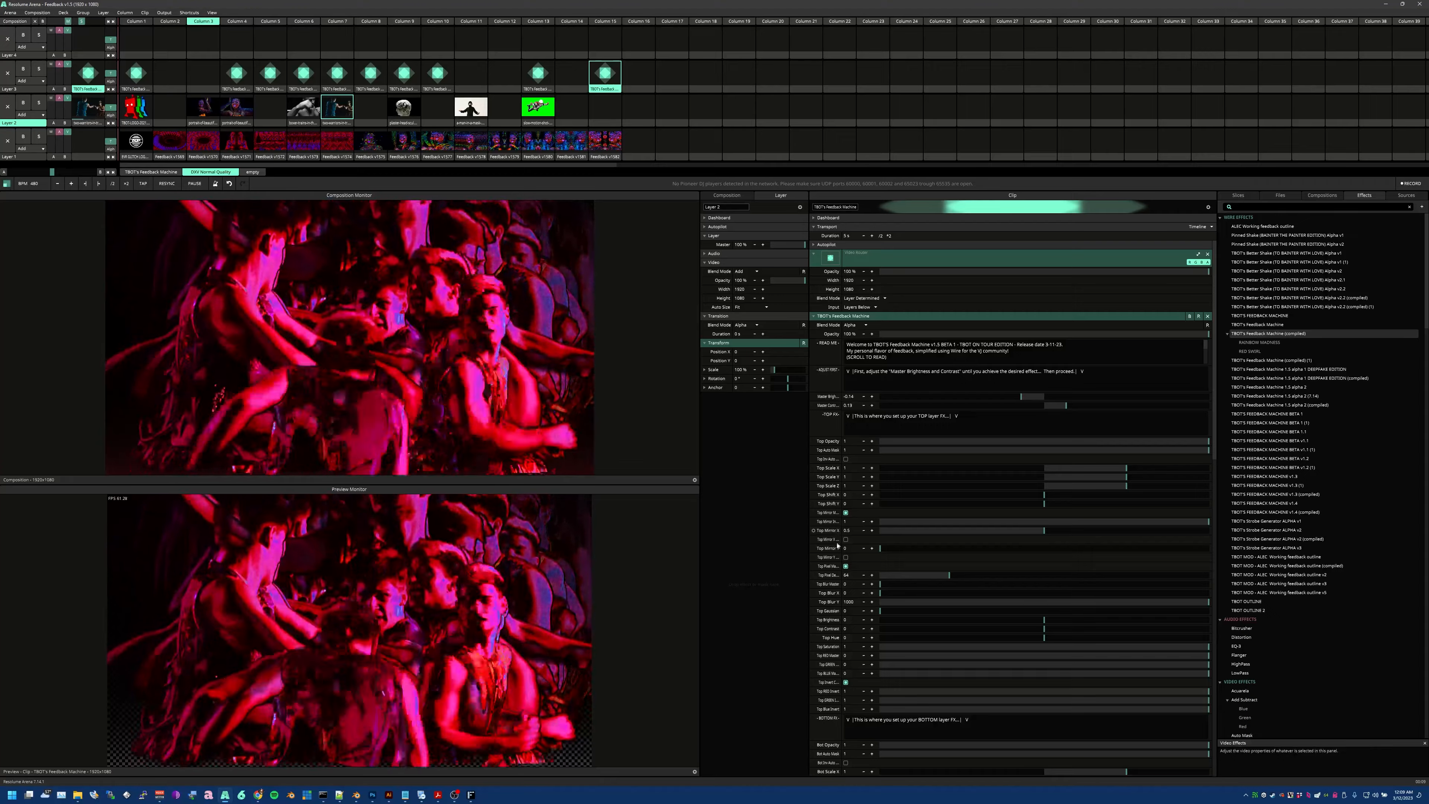
Turn off the second switch below the bottom layer's Mirror Y value and lower the value directly beneath it to about 13.
scroll(877, 490, "down", 4)
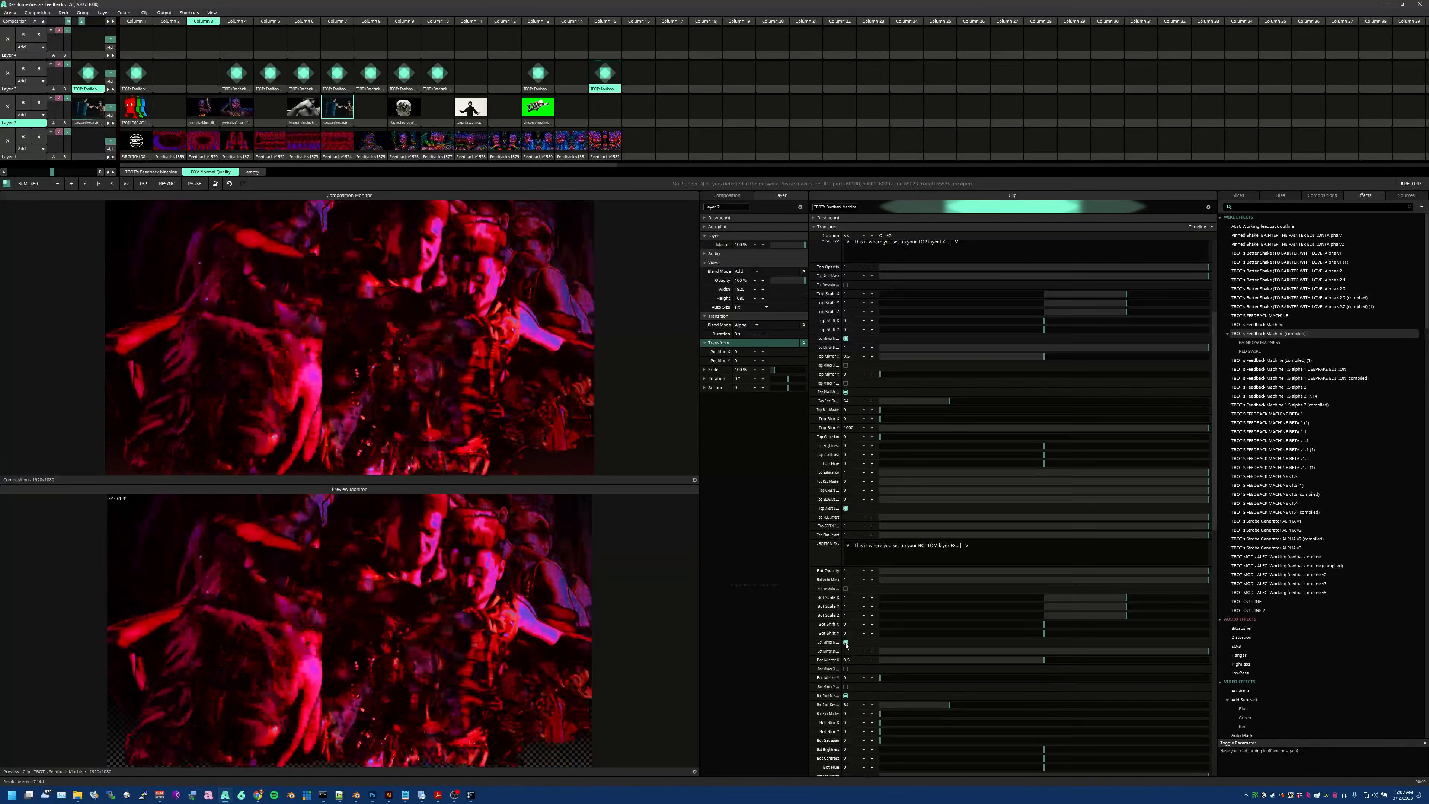
left_click(846, 698)
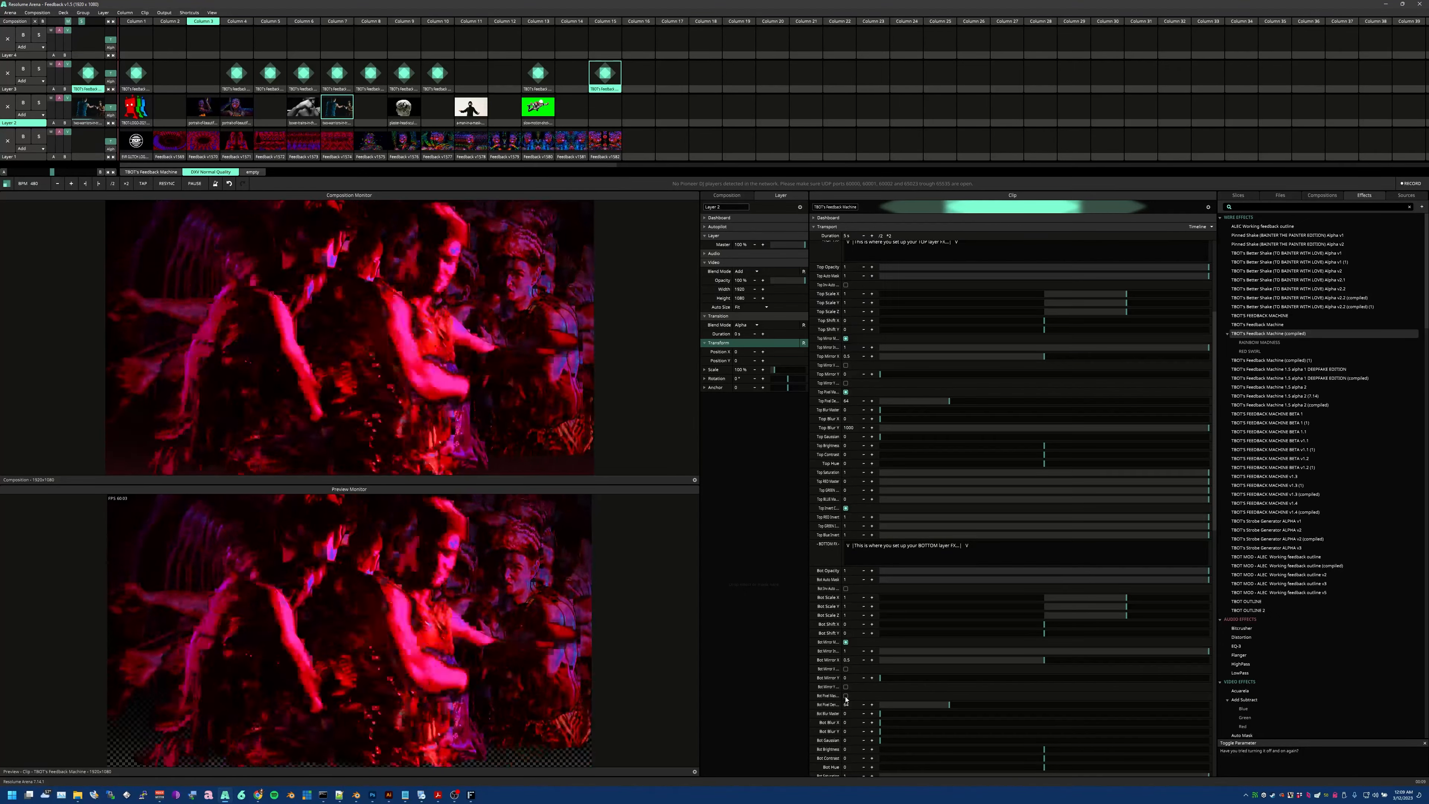
left_click_drag(917, 704, 892, 705)
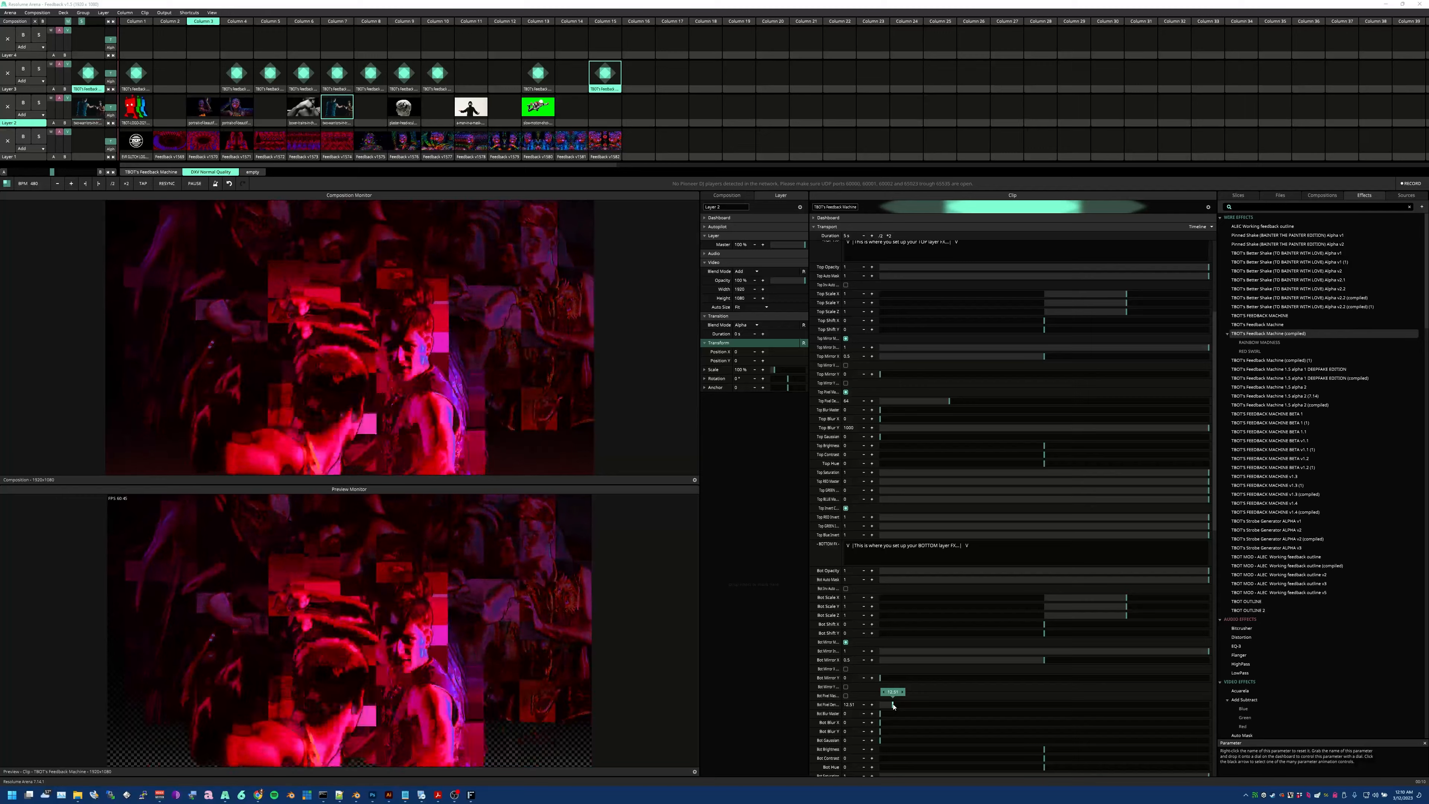
left_click_drag(893, 705, 893, 705)
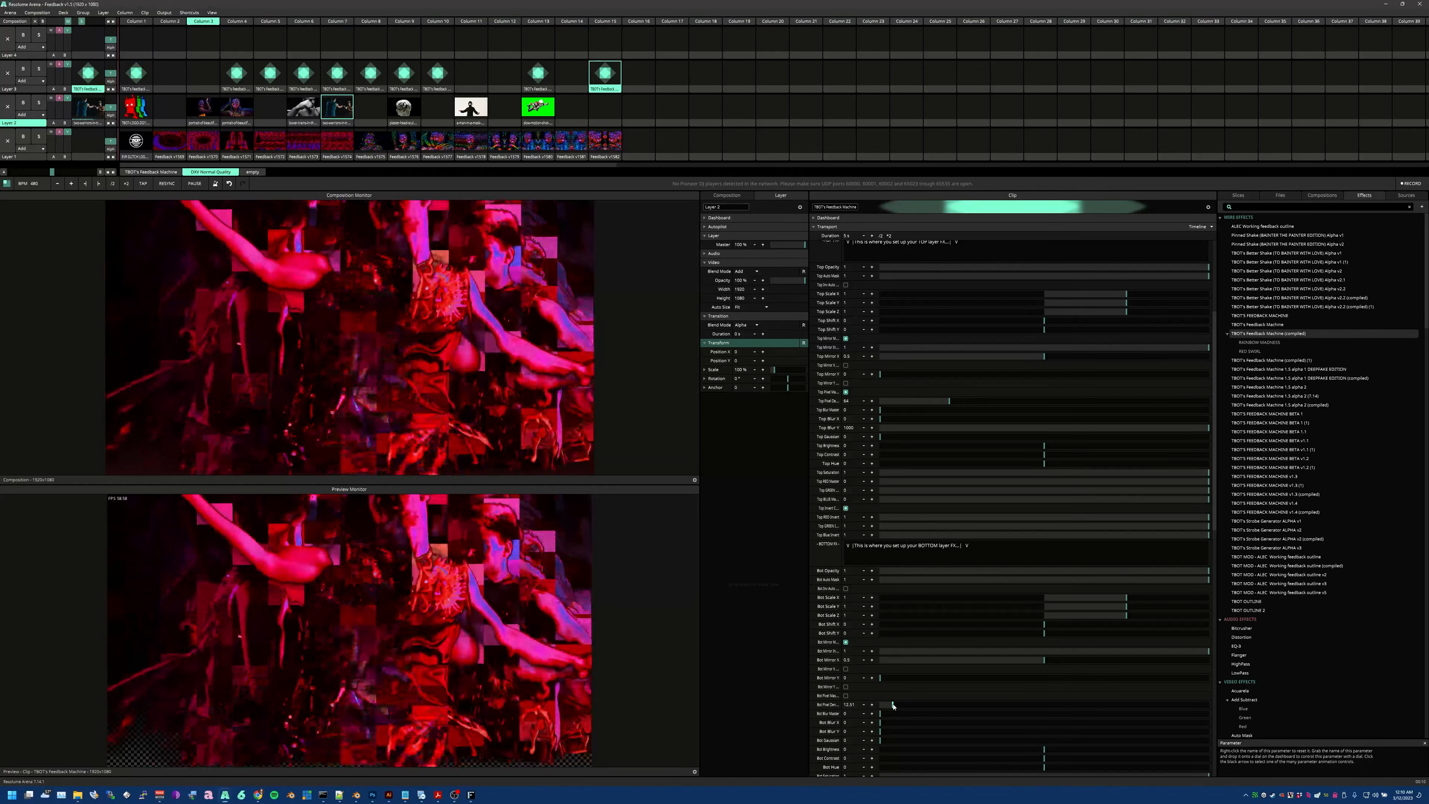